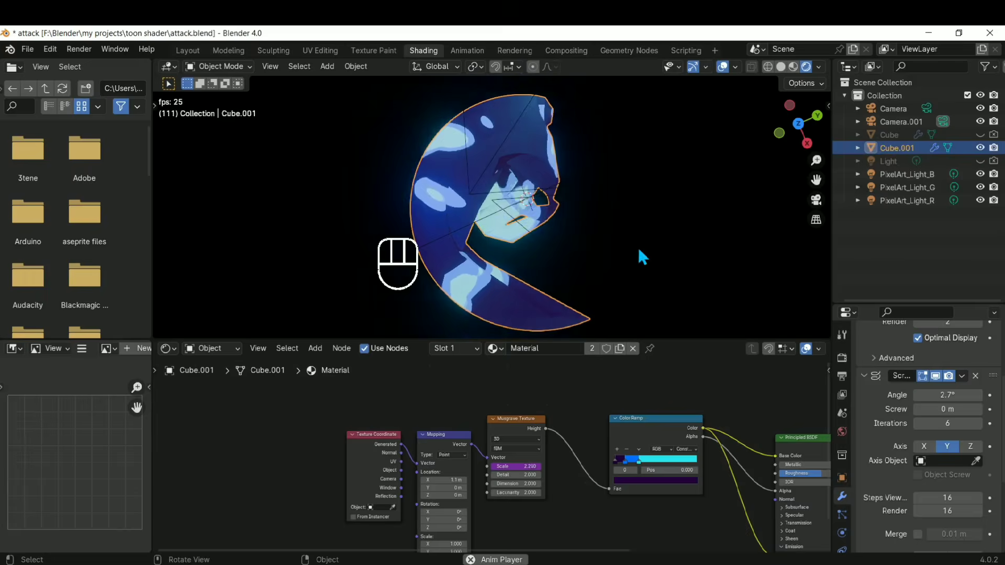
- Start a new General project and discard the unsaved changes in the current file
left_click(26, 49)
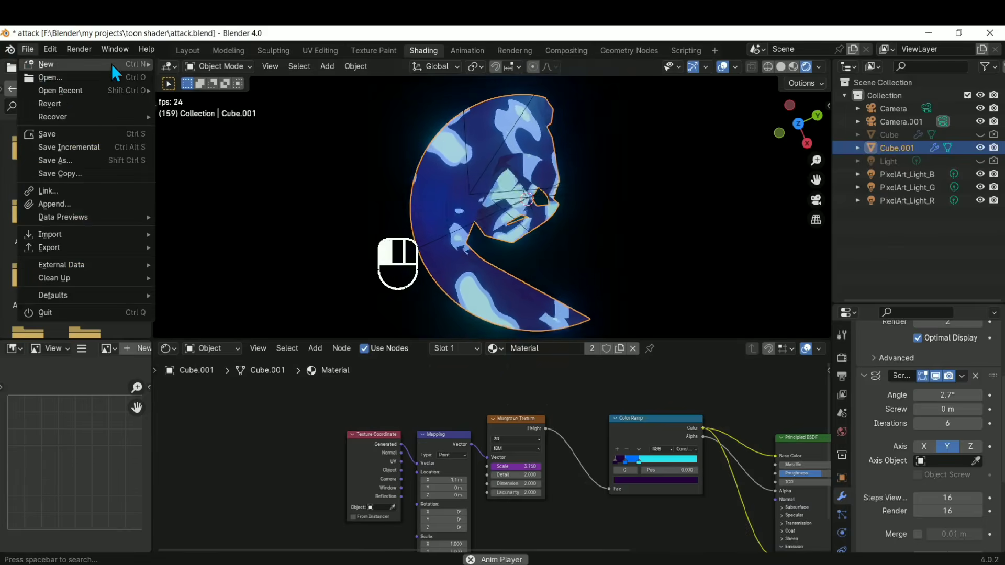
mouse_move(114, 63)
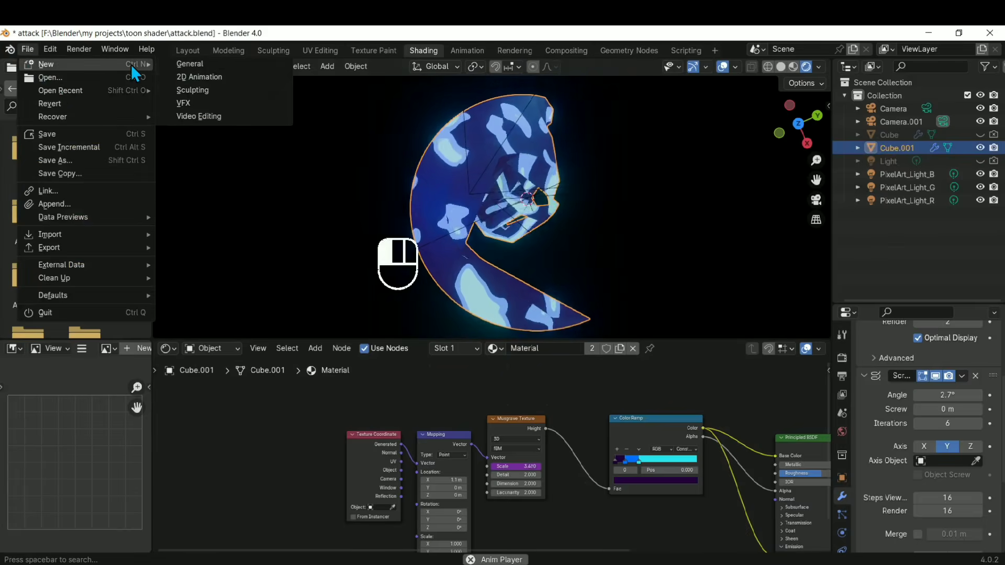
left_click(205, 64)
left_click(530, 324)
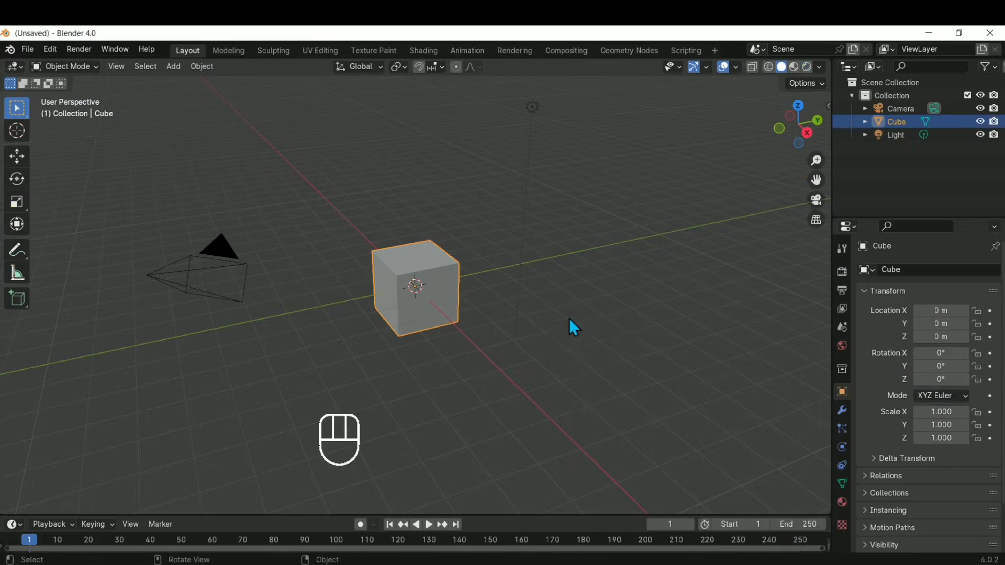
middle_click_drag(333, 242, 251, 260)
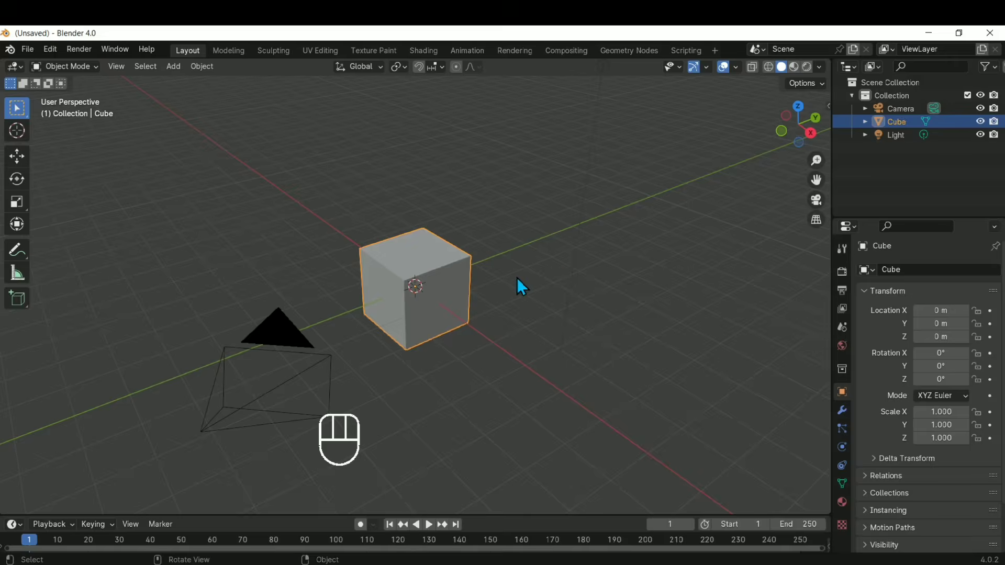
middle_click_drag(469, 281, 435, 247)
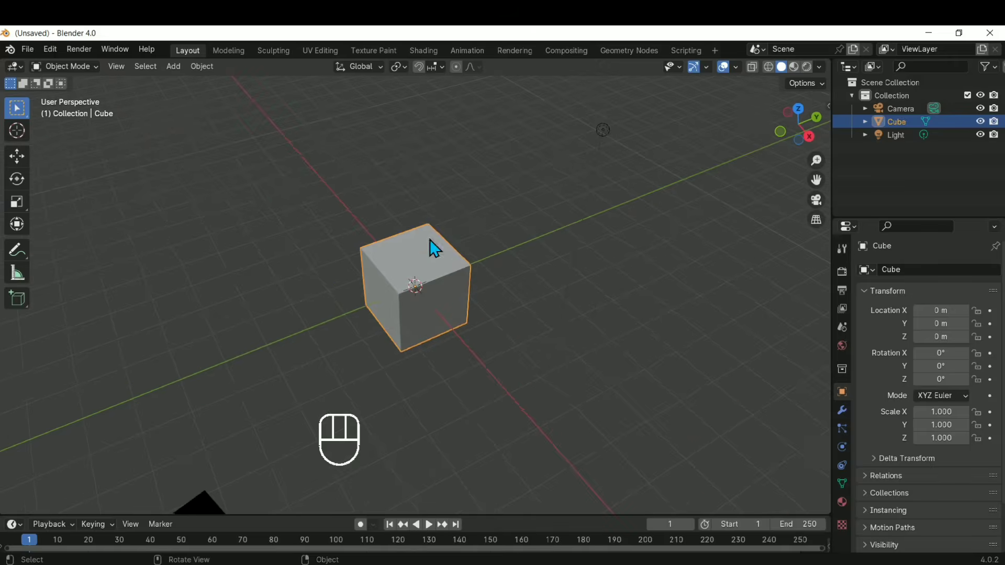
middle_click_drag(386, 270, 406, 244)
scroll(378, 251, "up", 2)
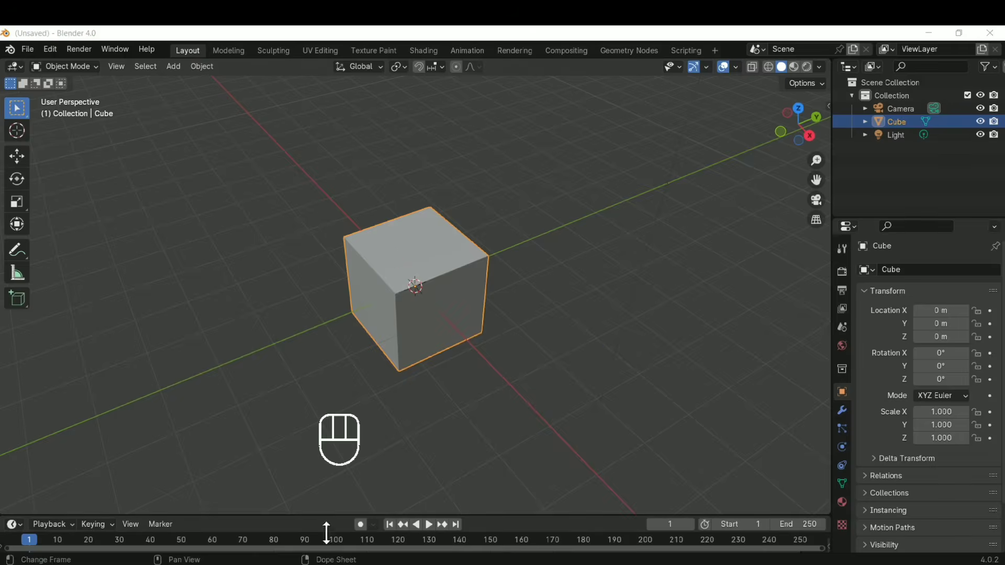
- Add a Subdivision Surface modifier to the default cube
left_click(220, 251)
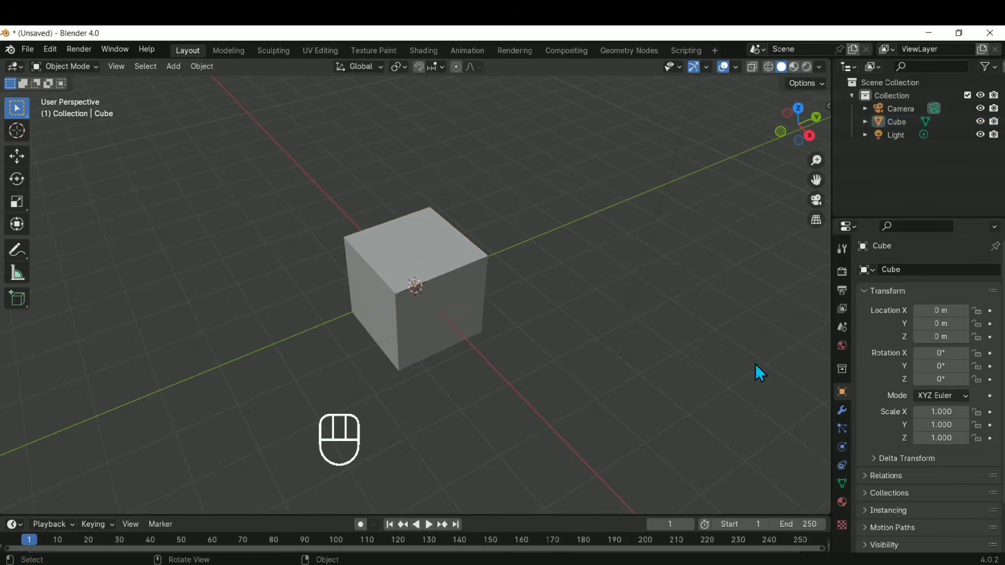
left_click(842, 411)
left_click(932, 269)
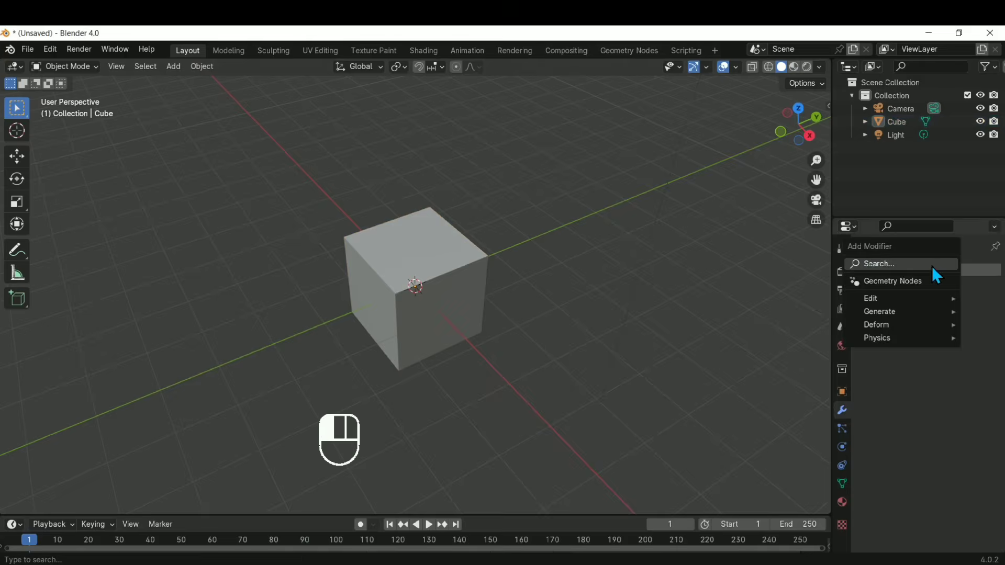
left_click(969, 269)
left_click(969, 269)
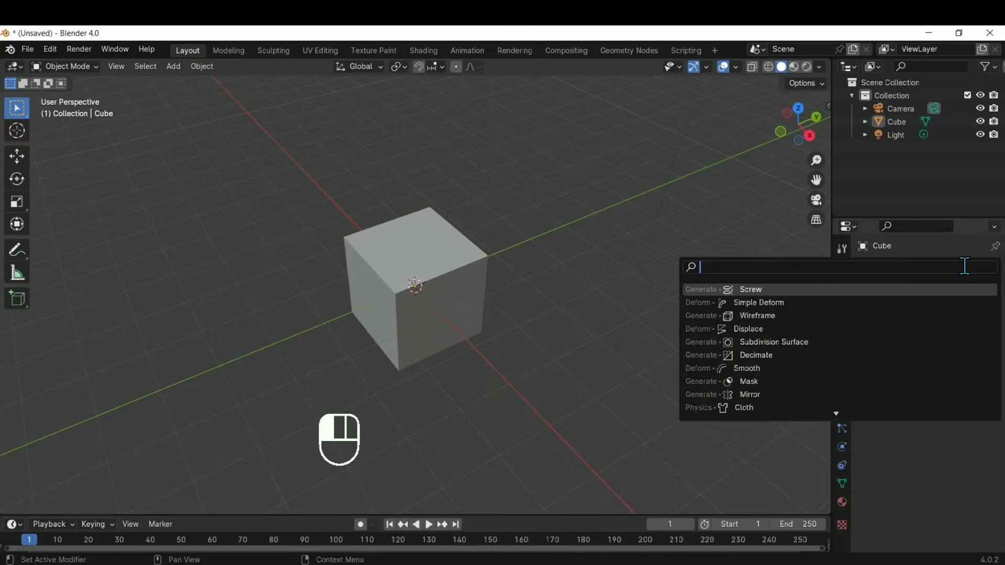
type("sub")
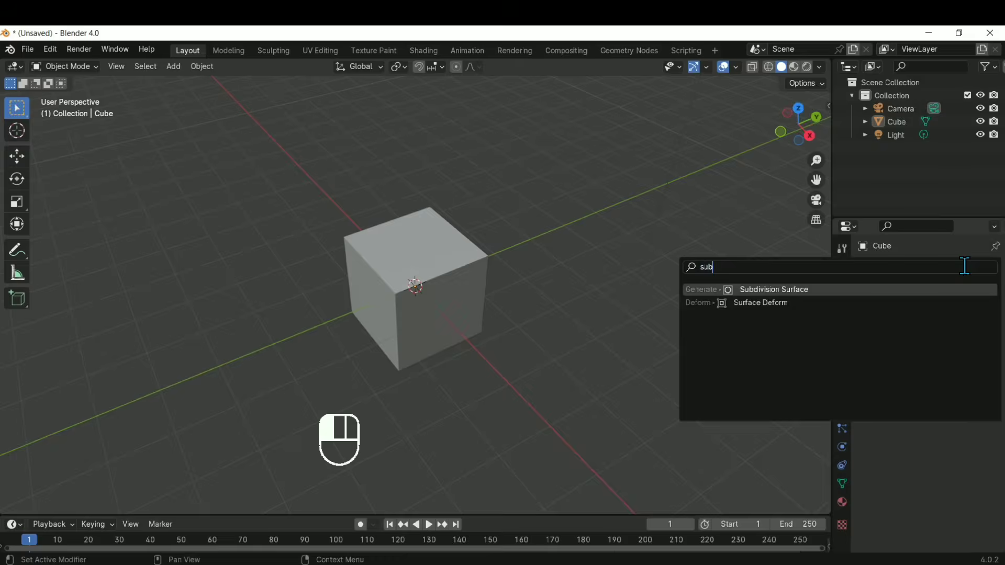
key("Return")
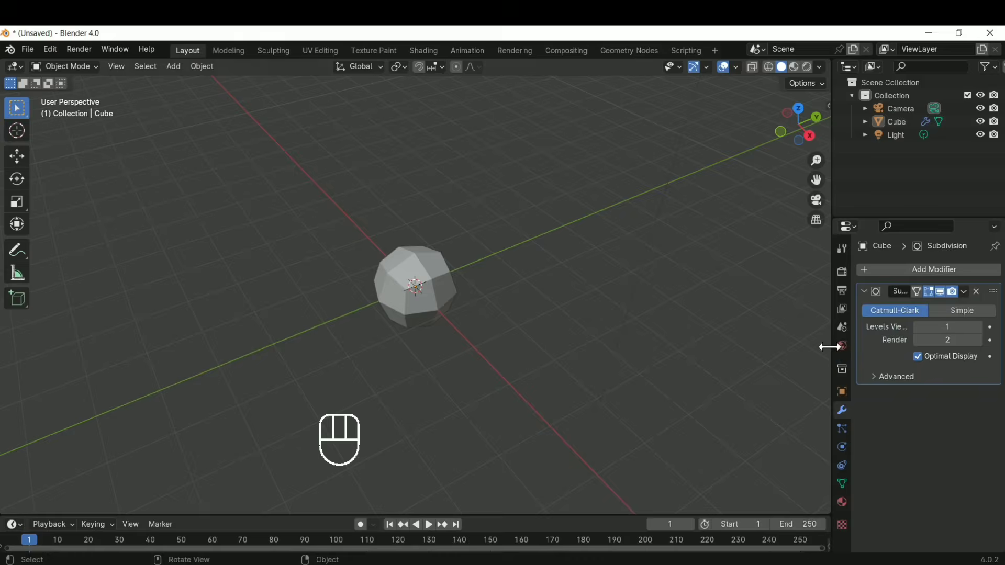
- Widen the modifier settings area, set the Subdivision viewport level to 2, and select the cube
left_click_drag(829, 348, 726, 355)
left_click(977, 327)
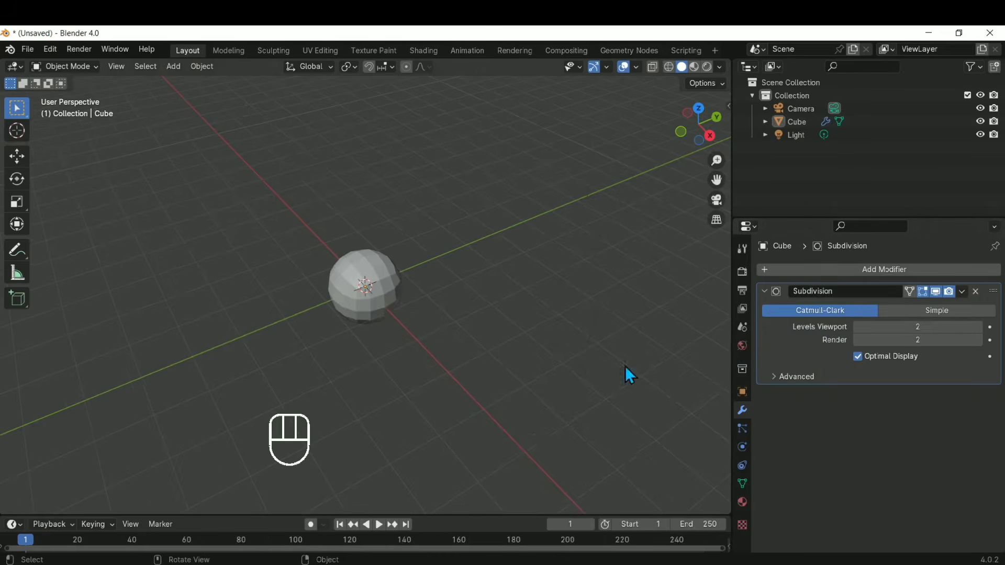
left_click(356, 284)
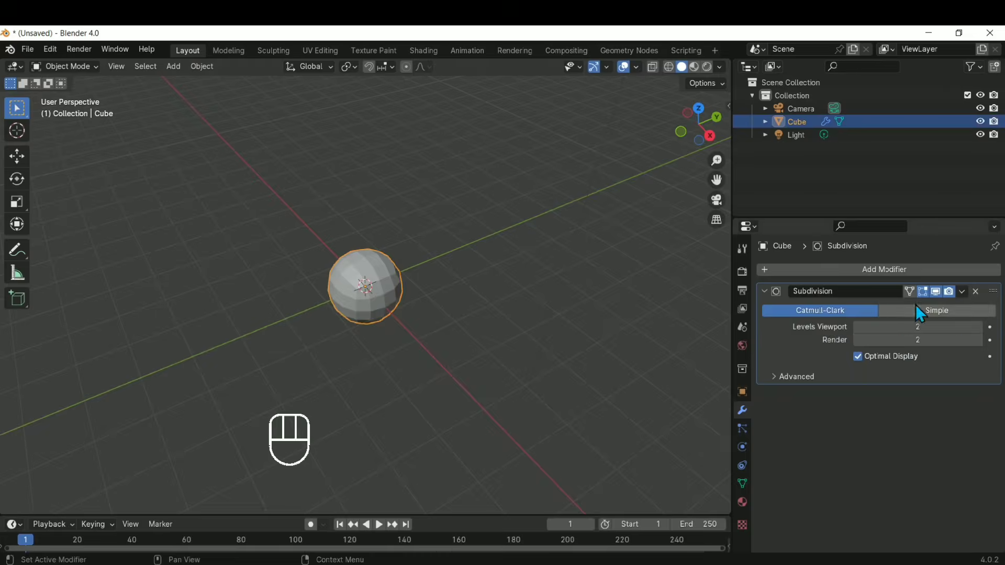
left_click(831, 273)
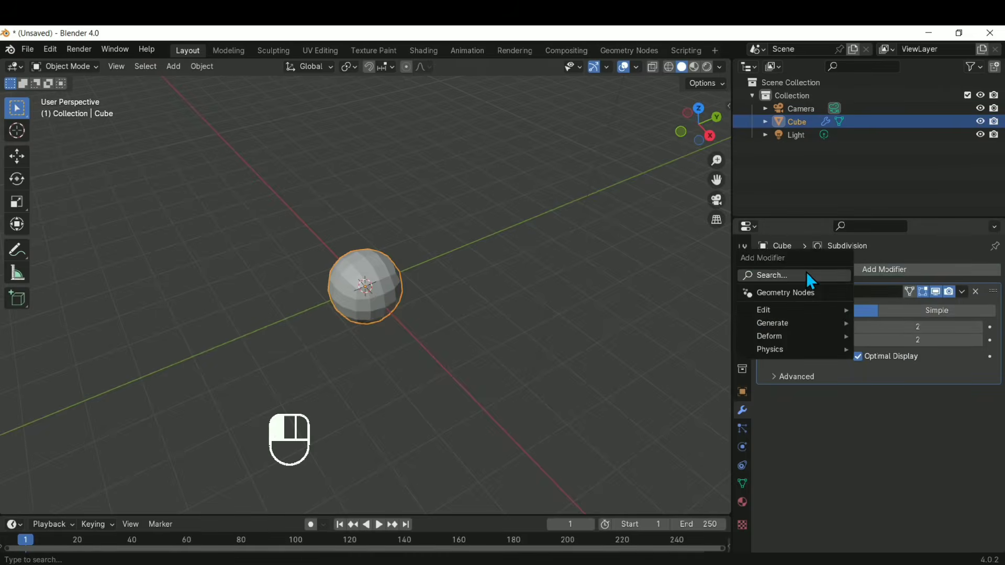
left_click(807, 273)
key("Escape")
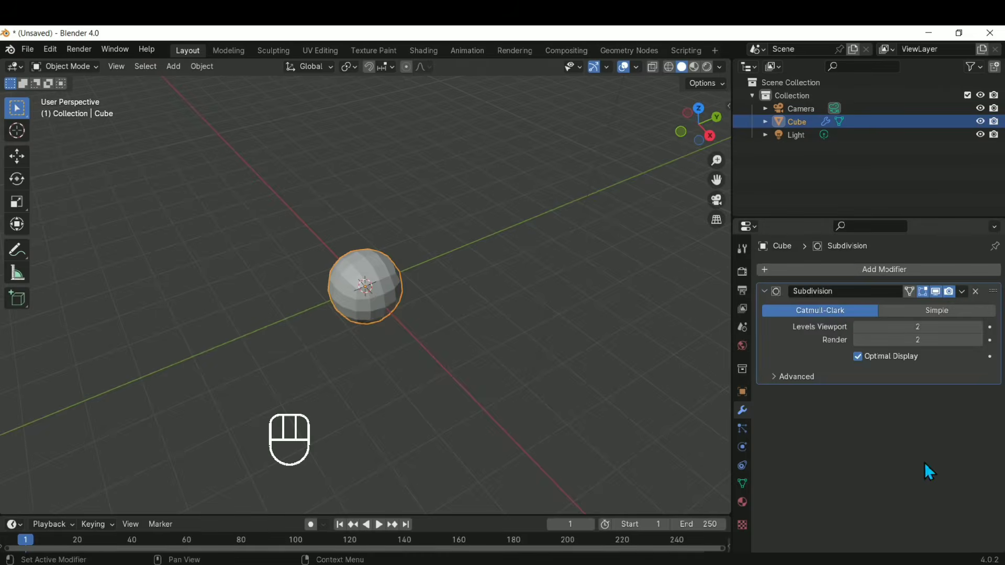
left_click(843, 269)
left_click(809, 270)
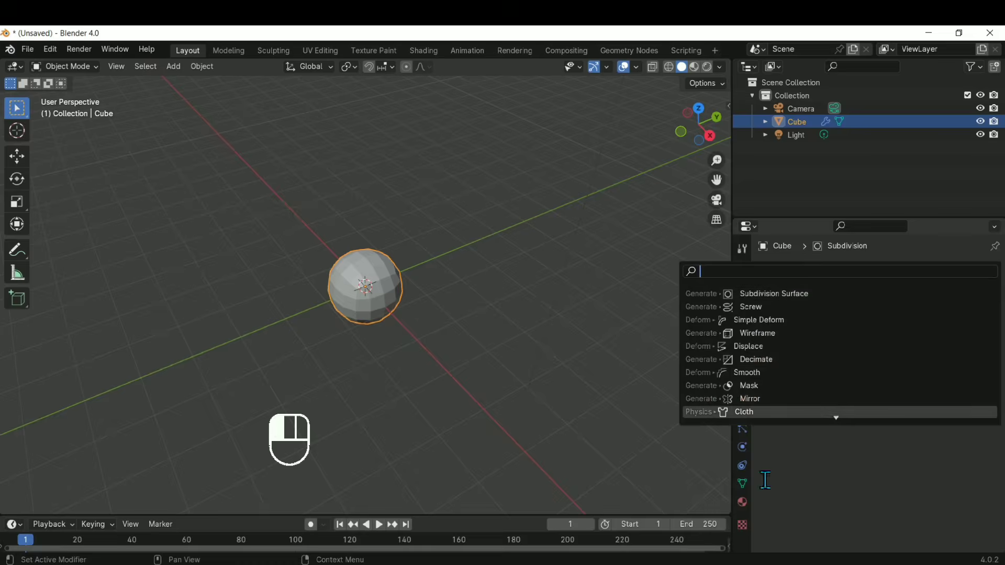
left_click(856, 493)
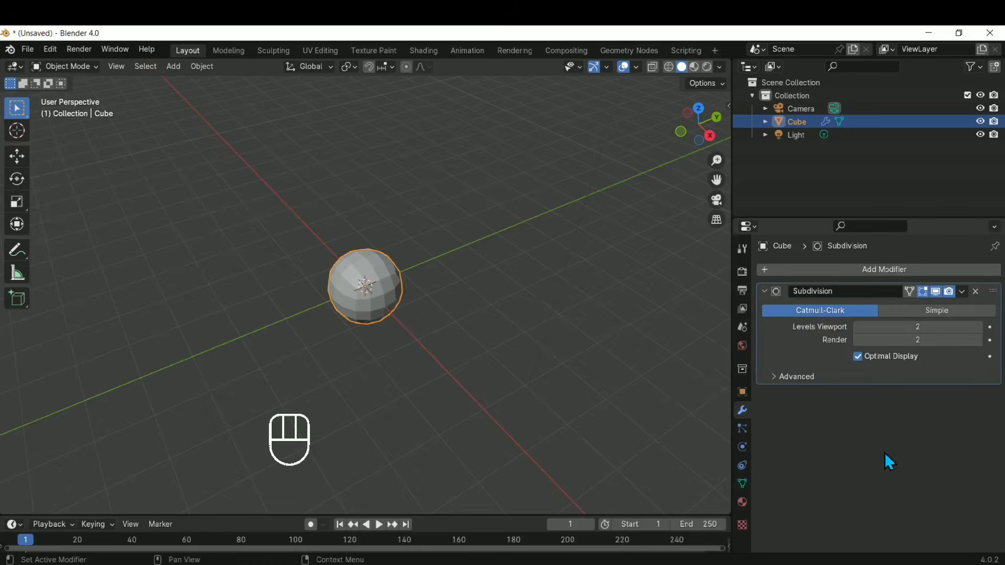
- Add a Screw modifier to the subdivided cube
middle_click_drag(242, 266, 359, 271)
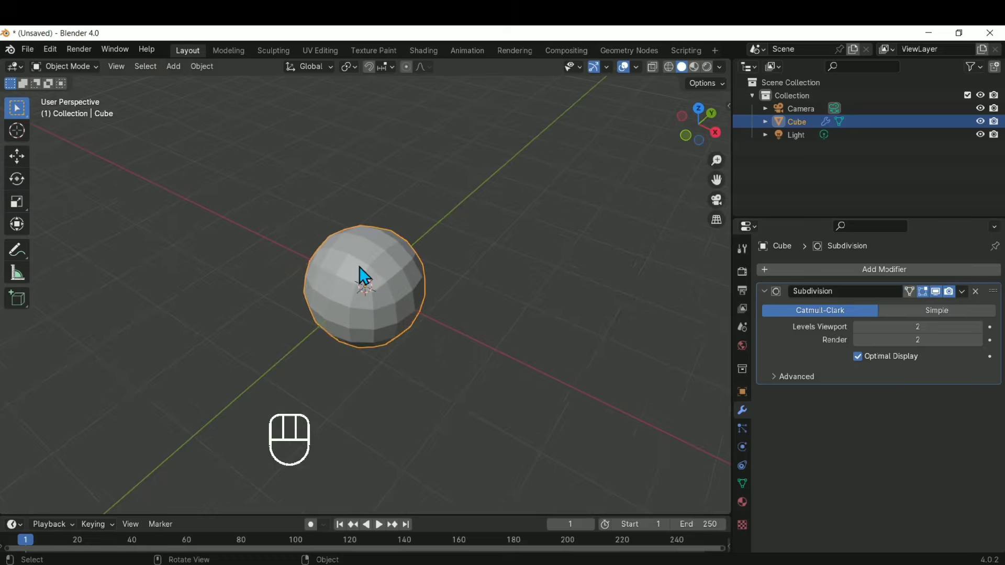
left_click(851, 271)
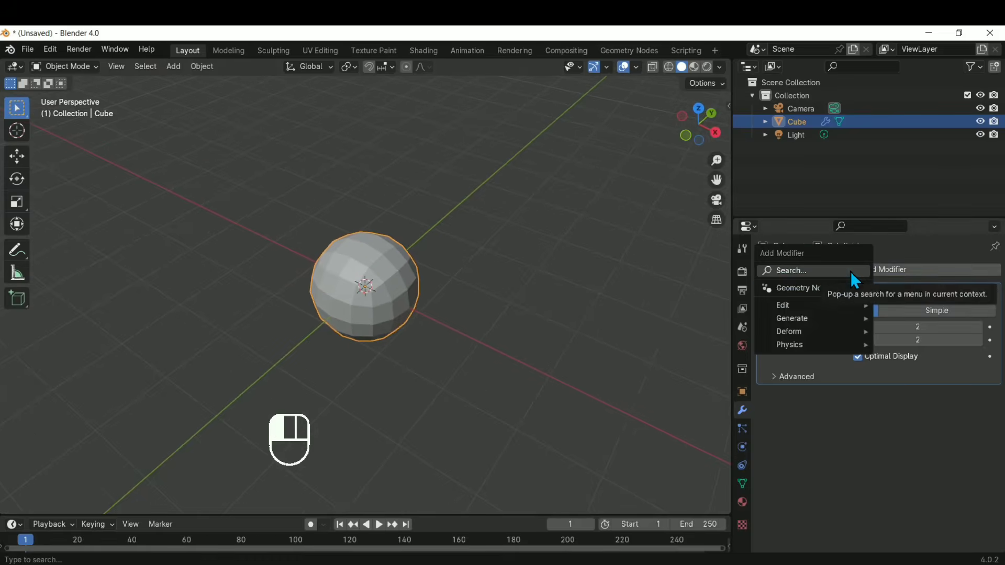
left_click(851, 271)
type("scr")
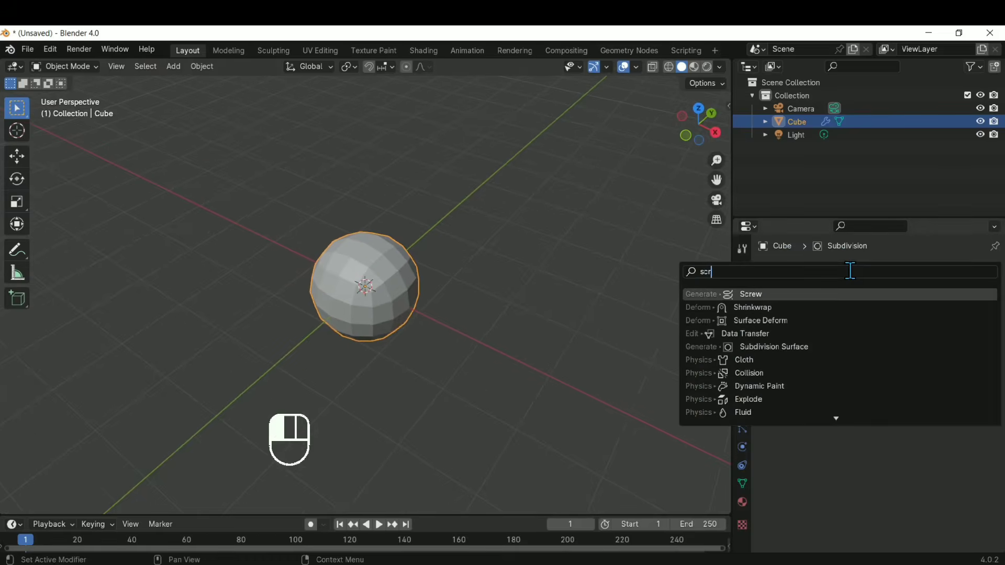
key("Return")
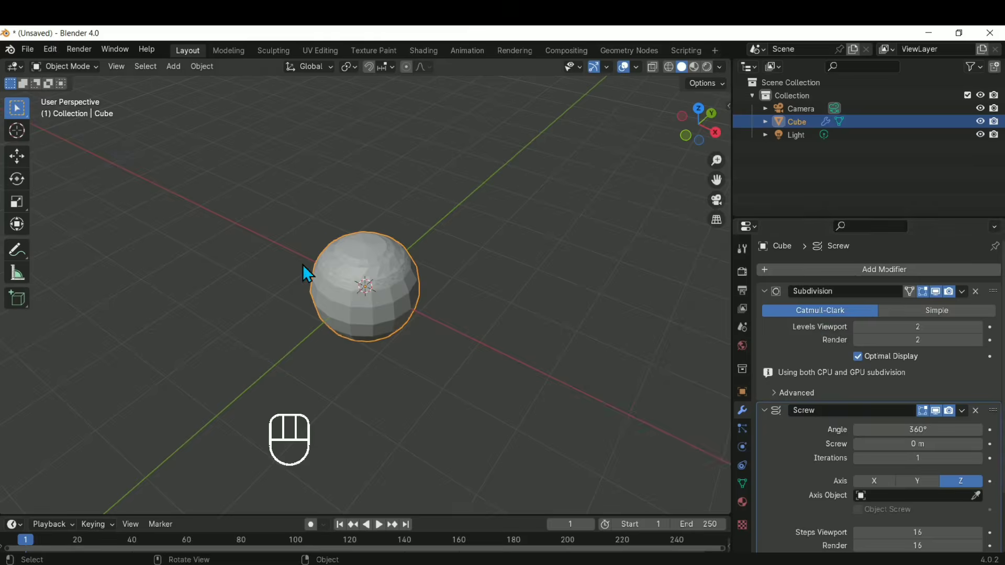
- Examine the surface generated by the Screw modifier up close and compare it with the original cube cage in Edit Mode
middle_click_drag(308, 274, 358, 264)
scroll(378, 296, "up", 3)
scroll(373, 286, "down", 2)
scroll(375, 276, "up", 4)
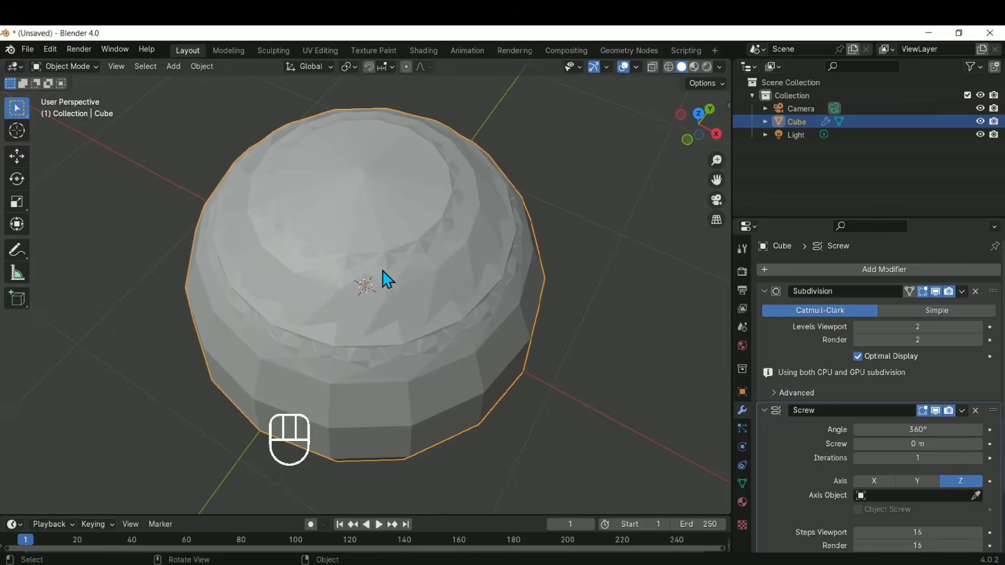
key("Tab")
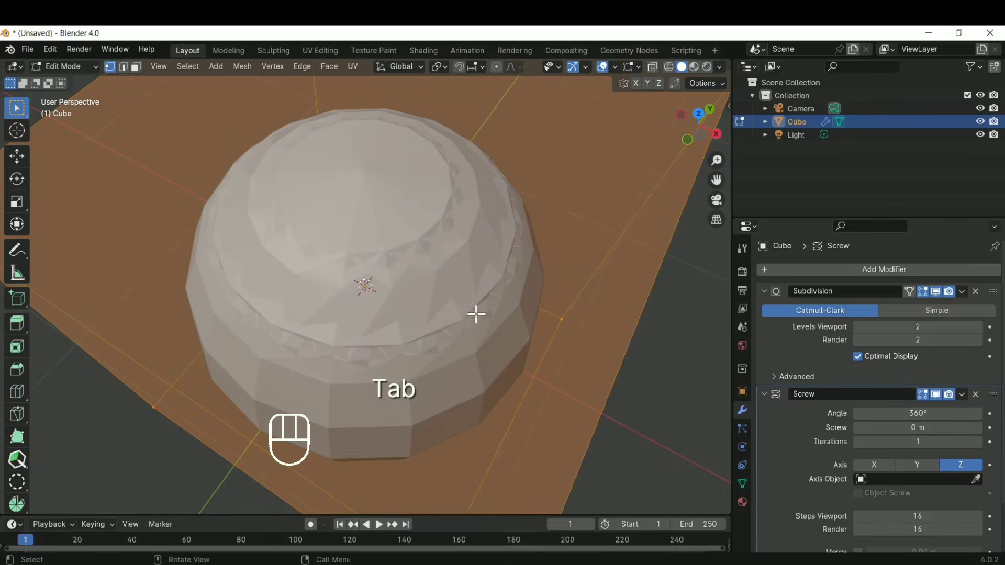
scroll(461, 285, "down", 3)
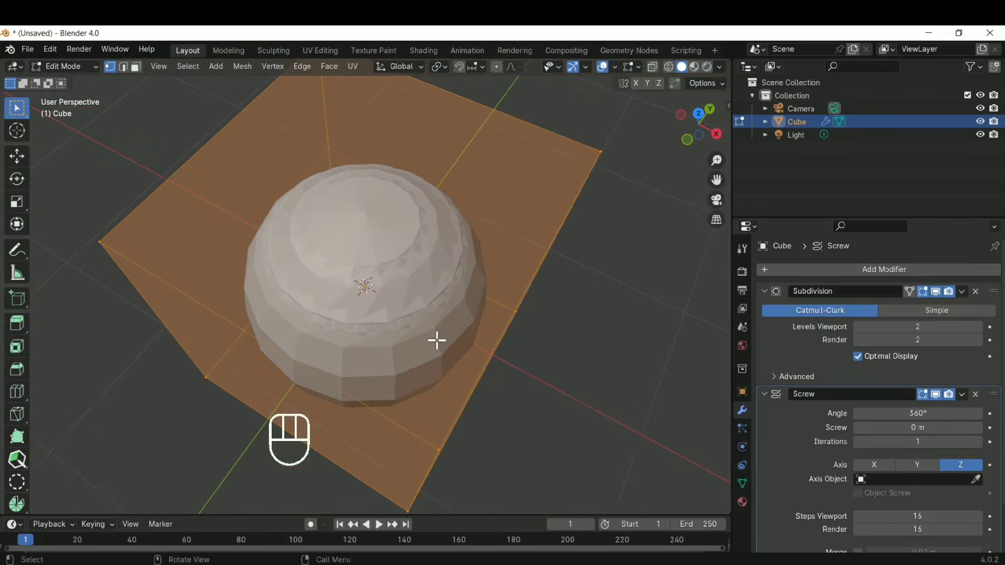
middle_click_drag(438, 339, 421, 309)
scroll(421, 309, "down", 2)
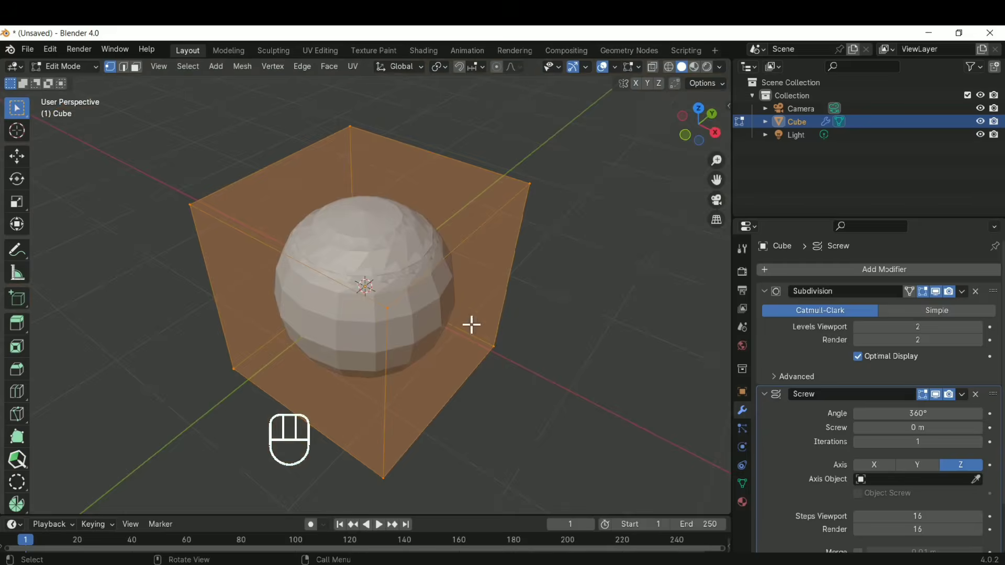
left_click(390, 317)
left_click(573, 359)
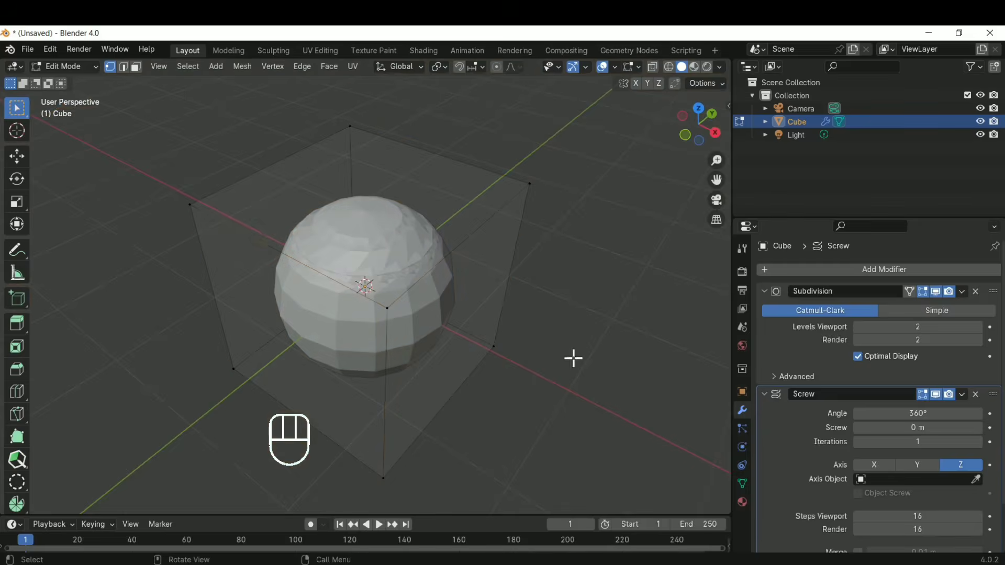
left_click(495, 348)
key("Tab")
scroll(400, 274, "up", 3)
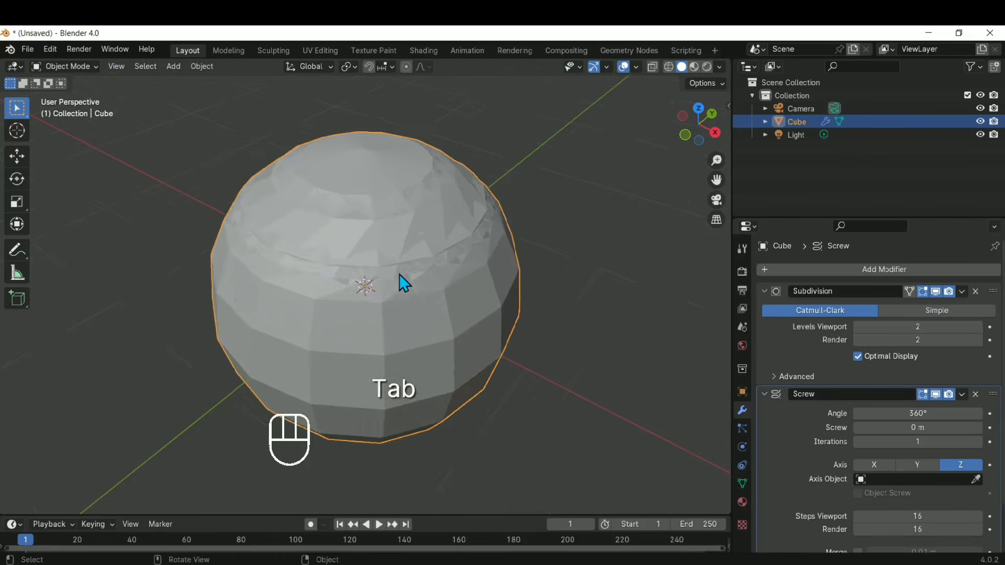
scroll(399, 274, "down", 2)
scroll(400, 274, "up", 2)
scroll(404, 271, "down", 1)
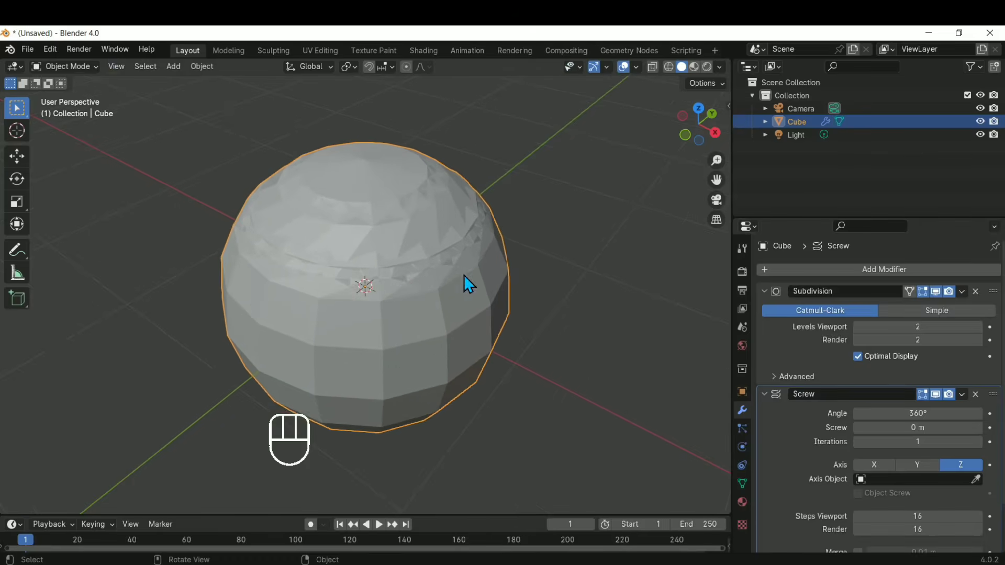
middle_click_drag(469, 283, 471, 322)
- Try the Screw modifier with its axis on Y and X, and return the axis to Z
scroll(987, 432, "down", 3)
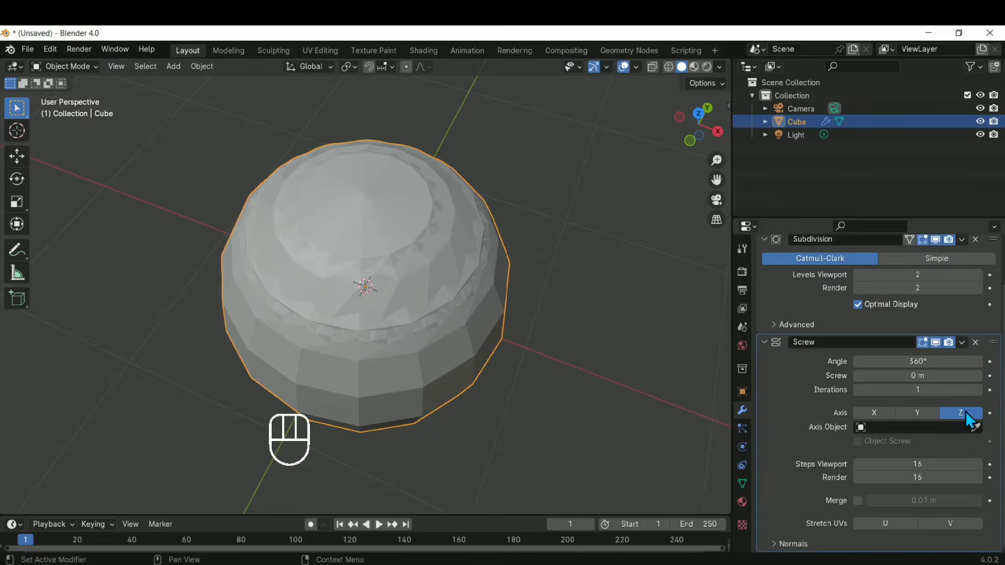
middle_click_drag(720, 417, 310, 353)
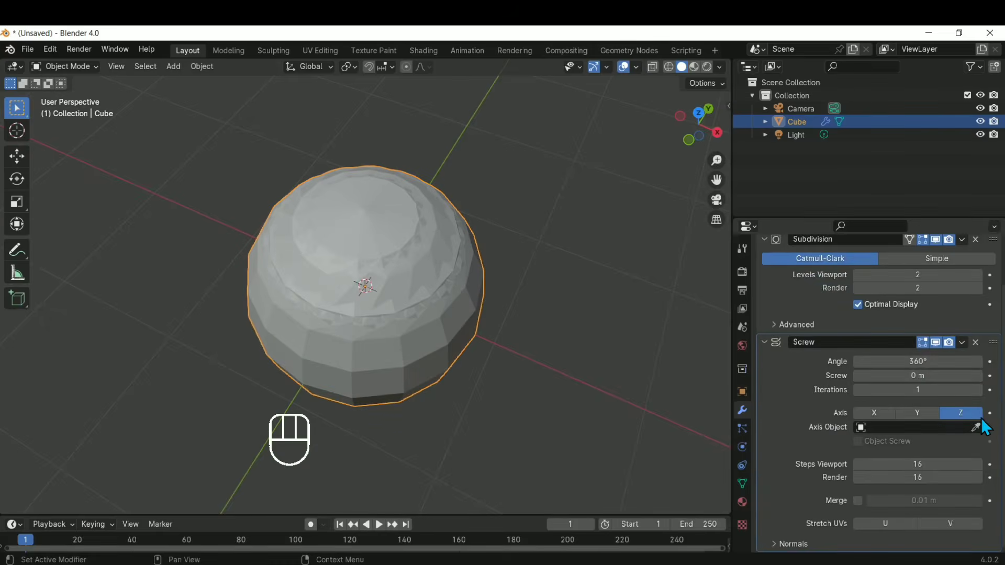
left_click(905, 414)
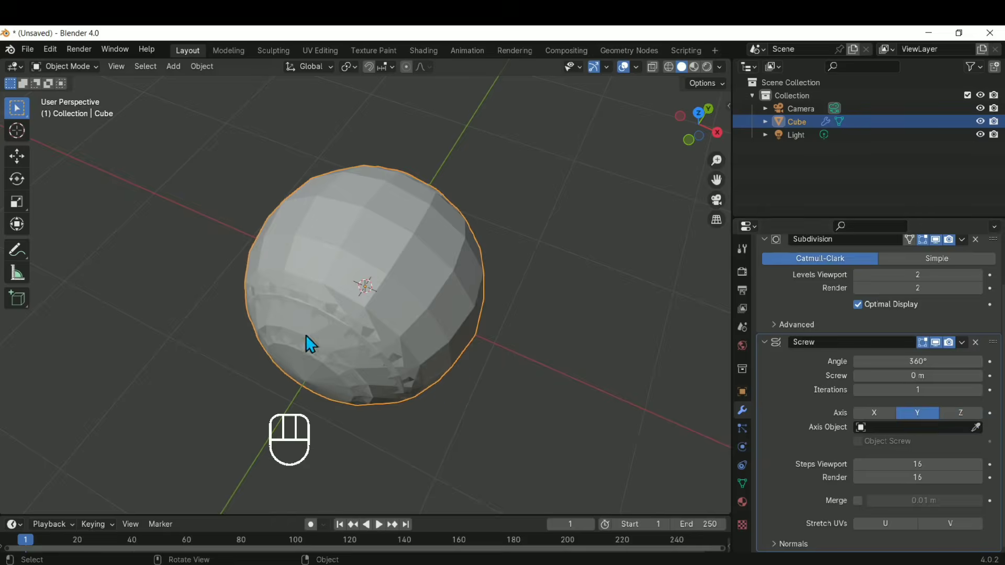
middle_click_drag(305, 343, 423, 385)
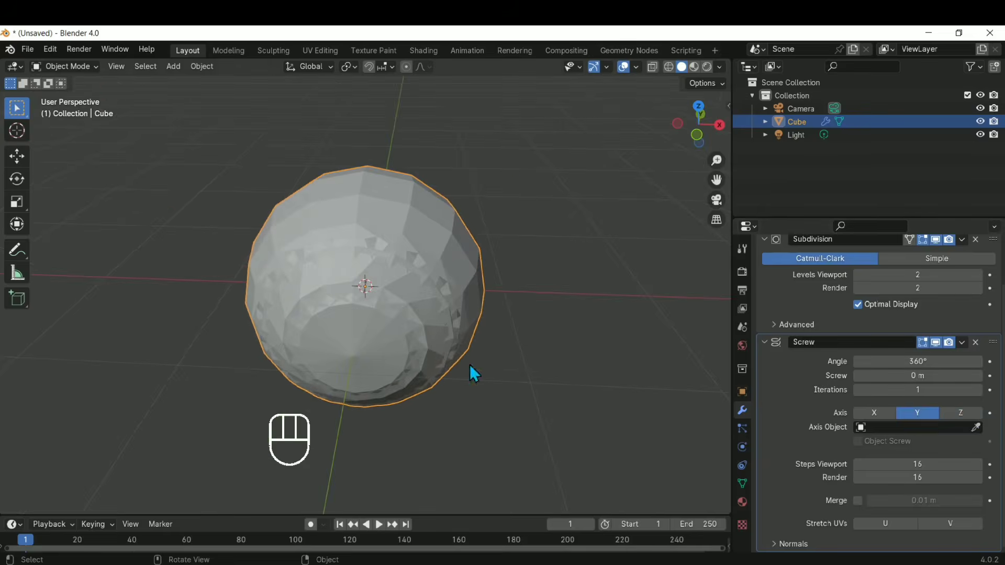
left_click(884, 413)
left_click(915, 413)
left_click(951, 415)
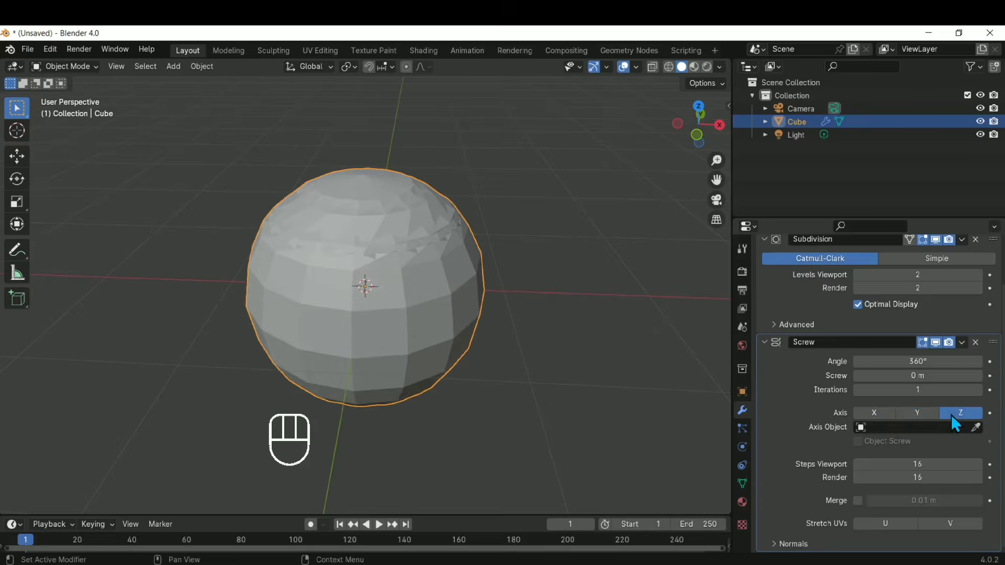
middle_click_drag(338, 238, 443, 310)
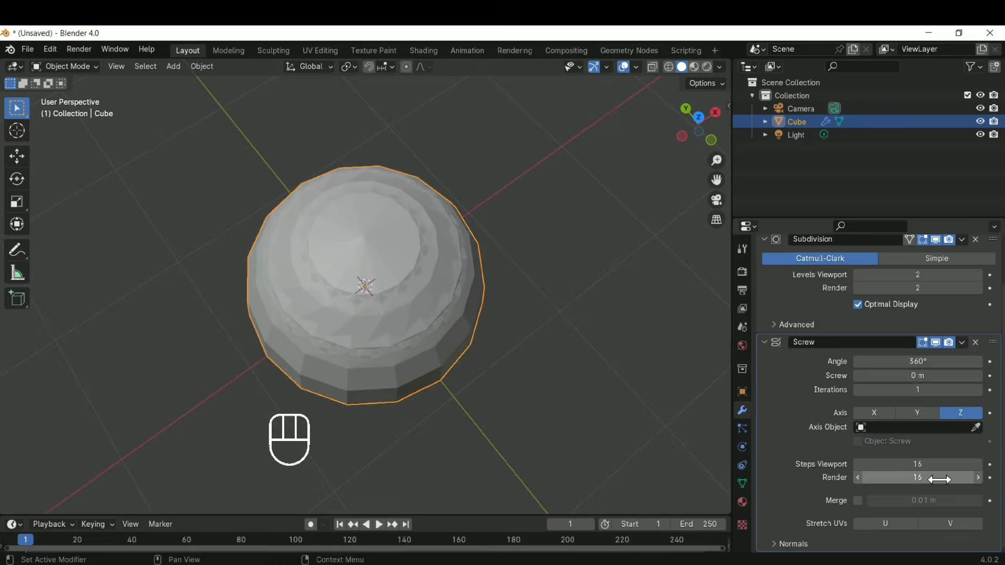
scroll(963, 469, "up", 2)
scroll(963, 456, "down", 2)
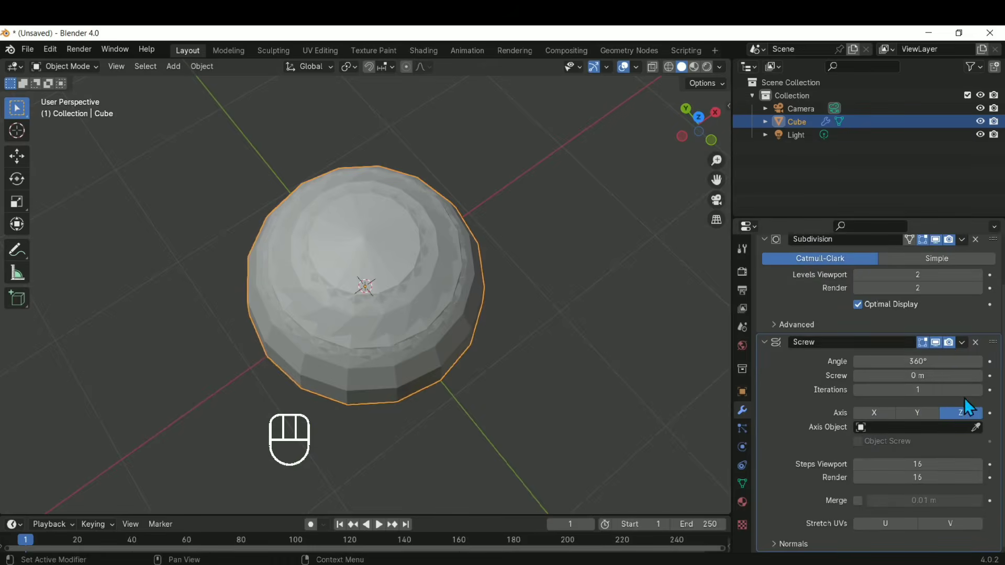
- Set the Screw modifier's iterations to 6 and its angle to 2.9°
left_click_drag(965, 390, 949, 392)
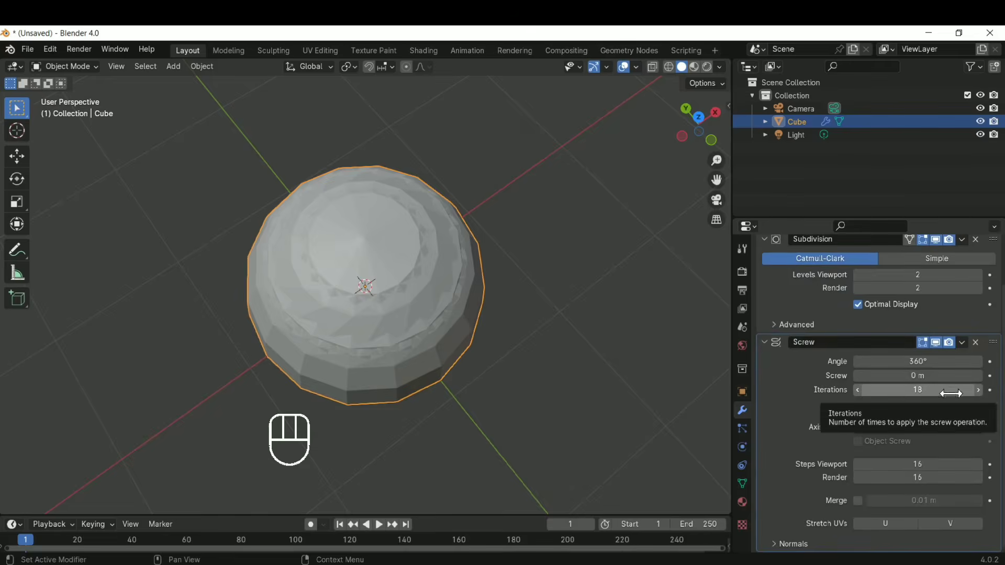
left_click_drag(951, 394, 890, 394)
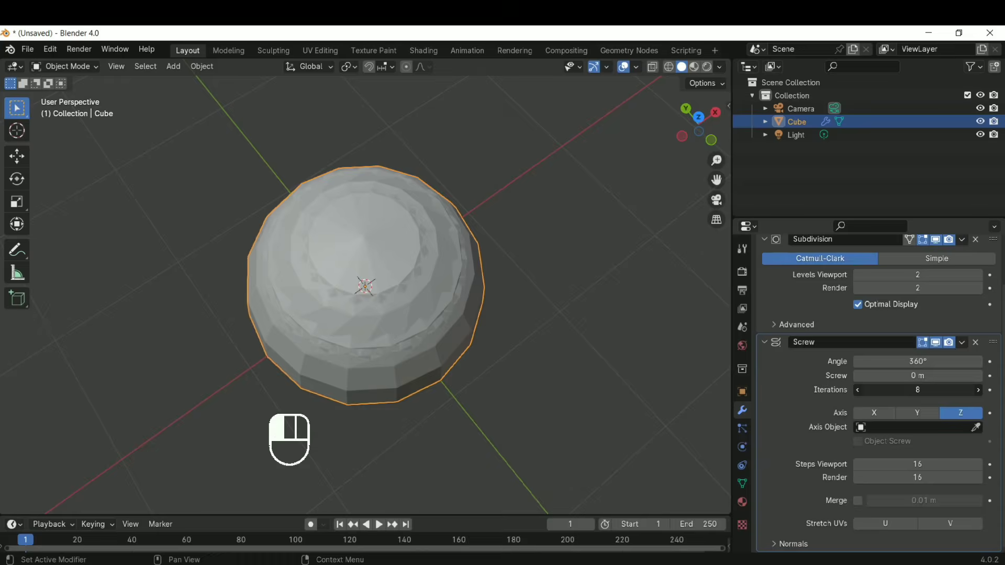
middle_click_drag(487, 261, 527, 328)
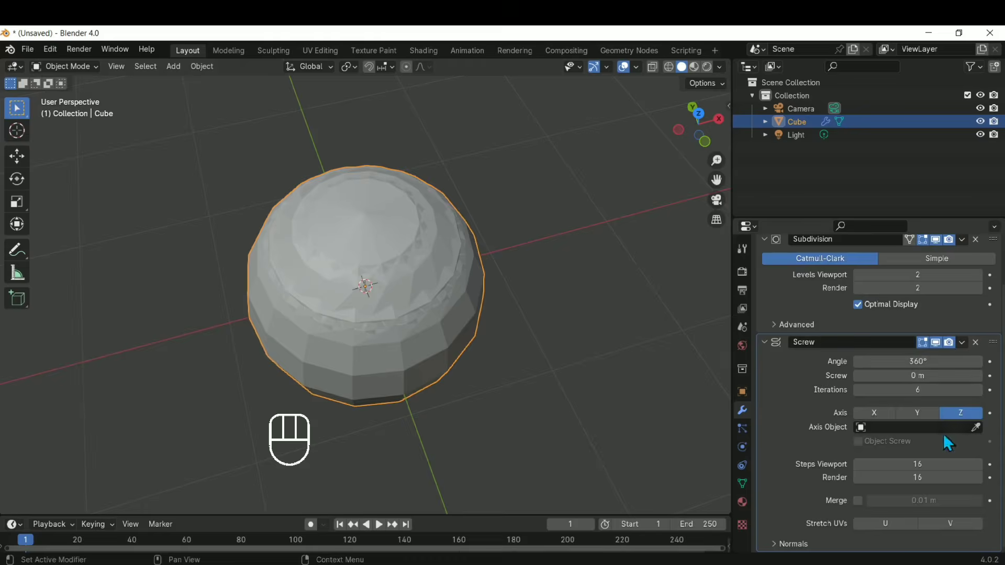
mouse_move(944, 365)
left_mouse_down()
mouse_move(715, 365)
mouse_move(739, 365)
left_mouse_up()
middle_click_drag(375, 285, 419, 264)
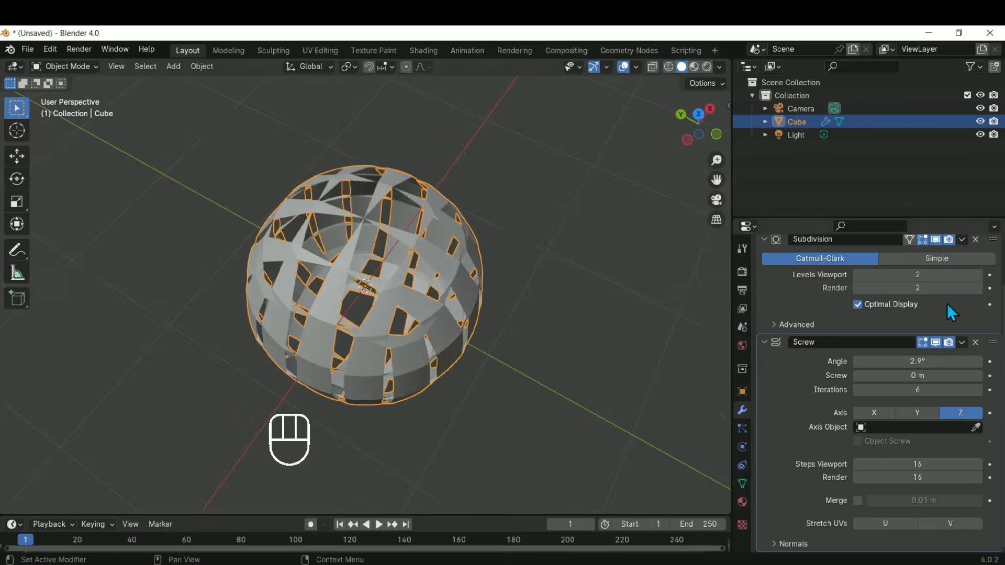
- Collapse the Subdivision modifier's settings and add a Simple Deform modifier to the cube
scroll(858, 314, "up", 3)
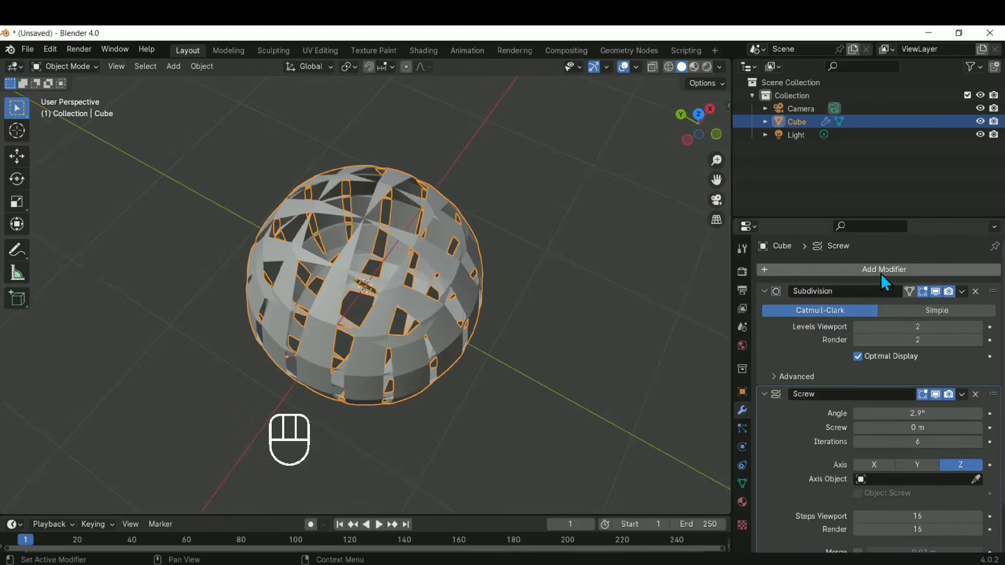
middle_click_drag(411, 274, 703, 300)
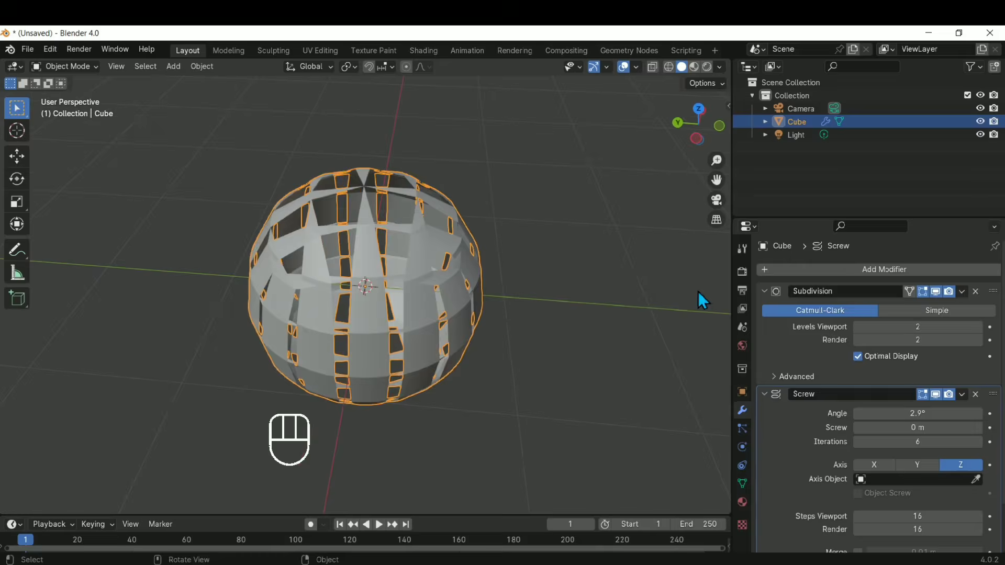
left_click(898, 271)
left_click(890, 269)
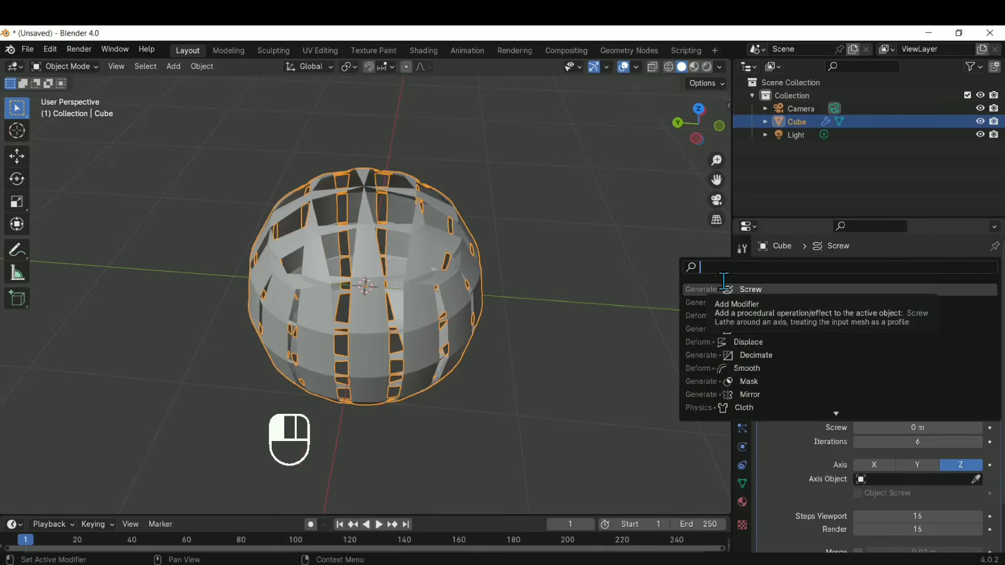
left_click(728, 288)
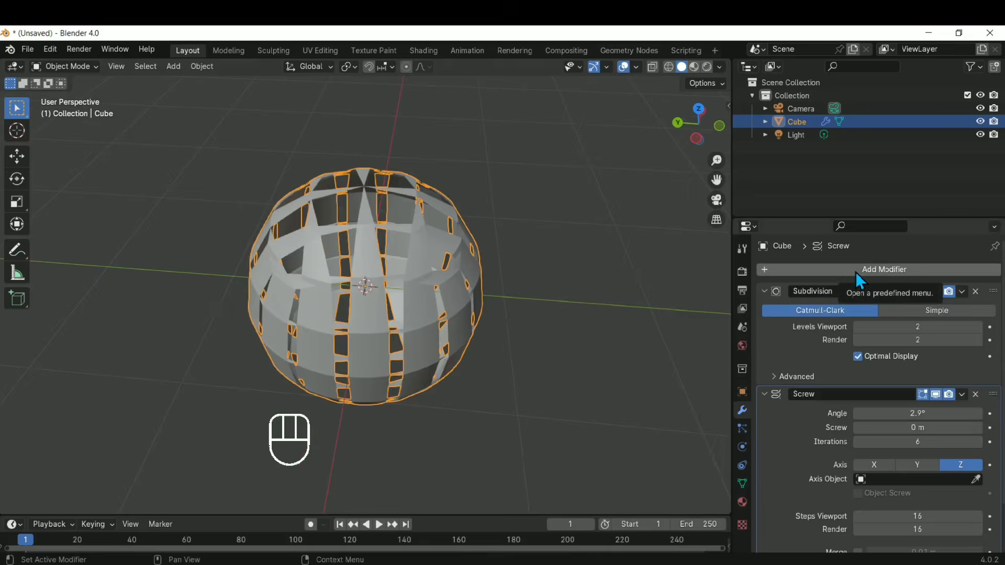
left_click(763, 291)
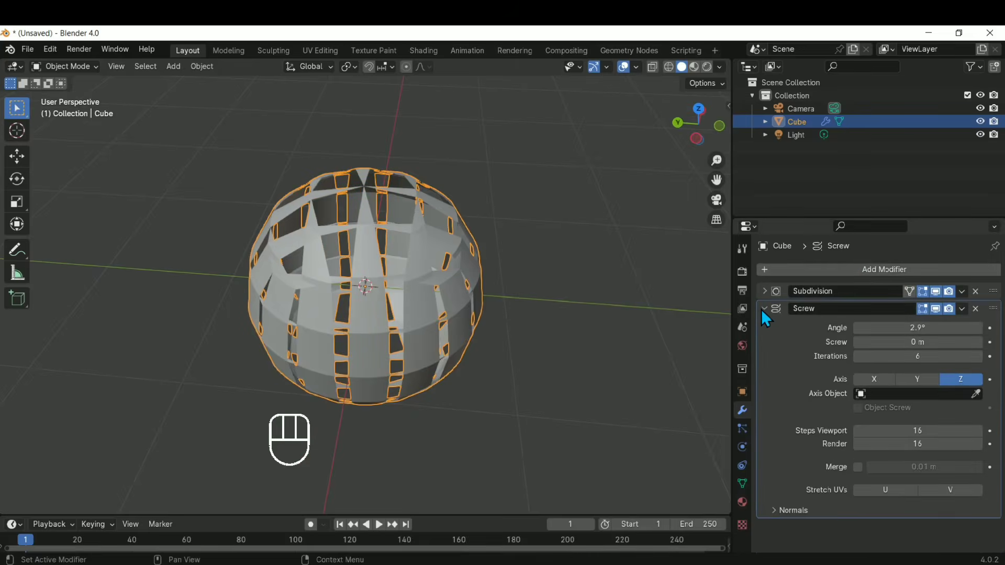
left_click(841, 269)
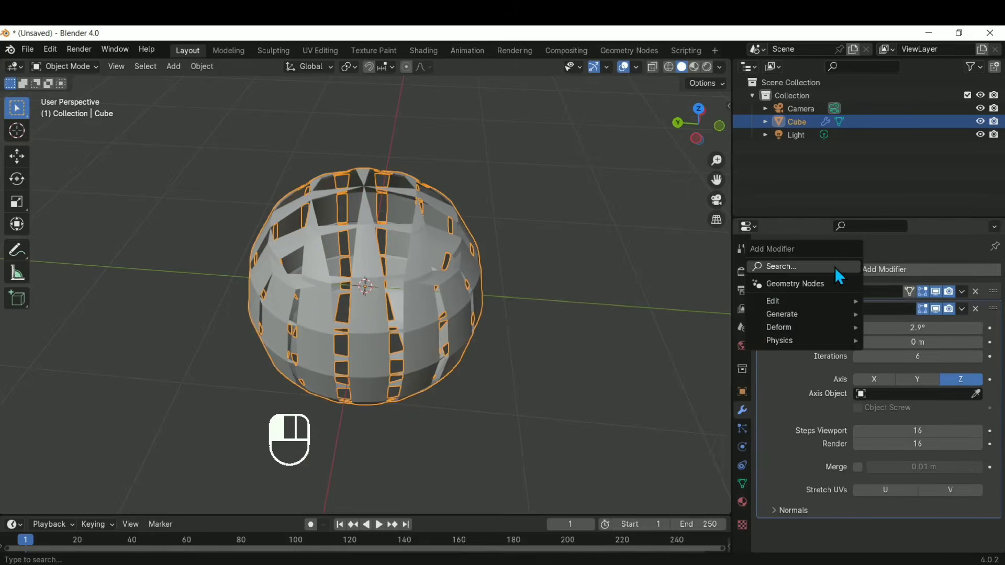
left_click(796, 264)
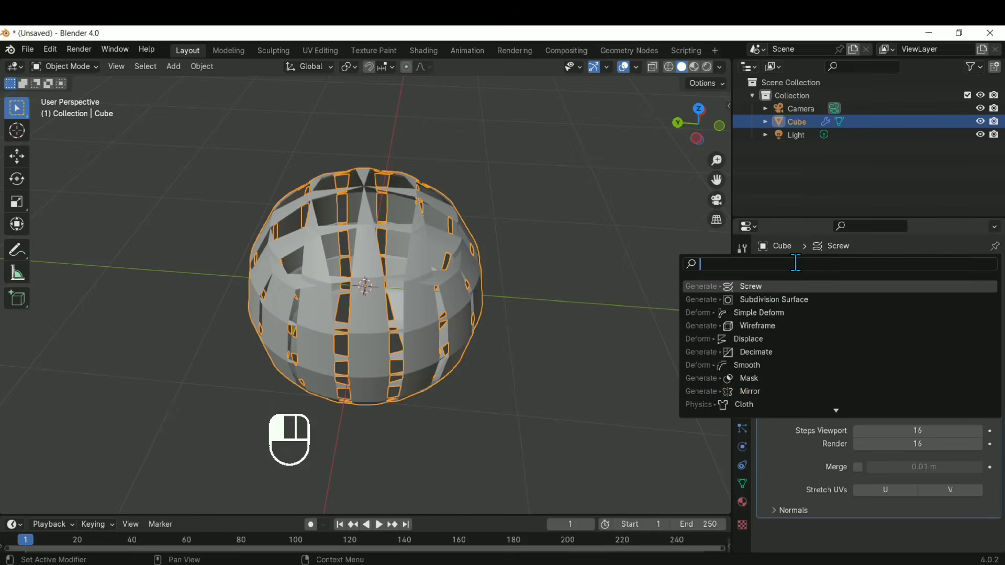
type("sim")
key("Return")
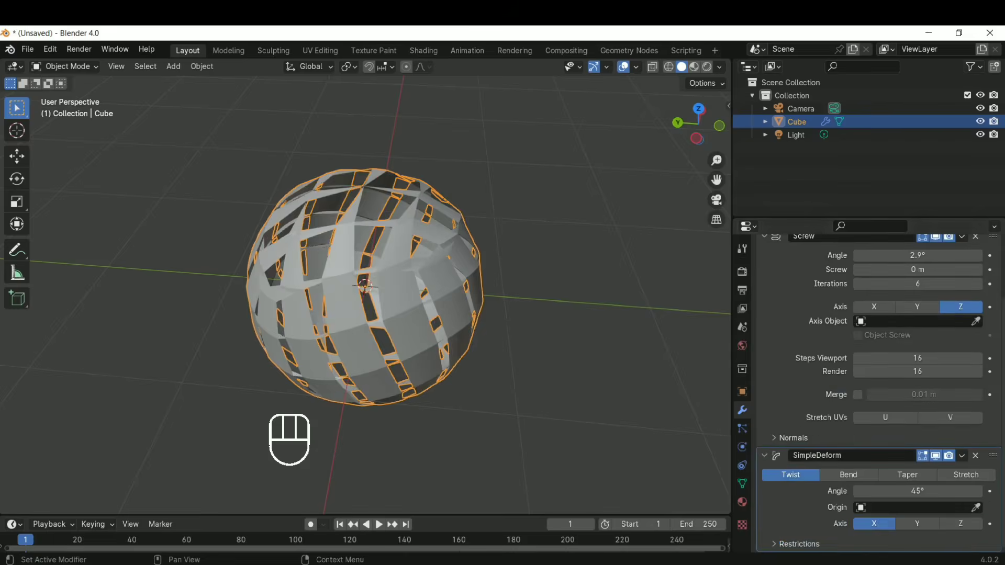
- Try the Simple Deform modifier's Bend, Taper and Stretch modes, and return it to Twist
middle_click_drag(419, 293, 380, 306)
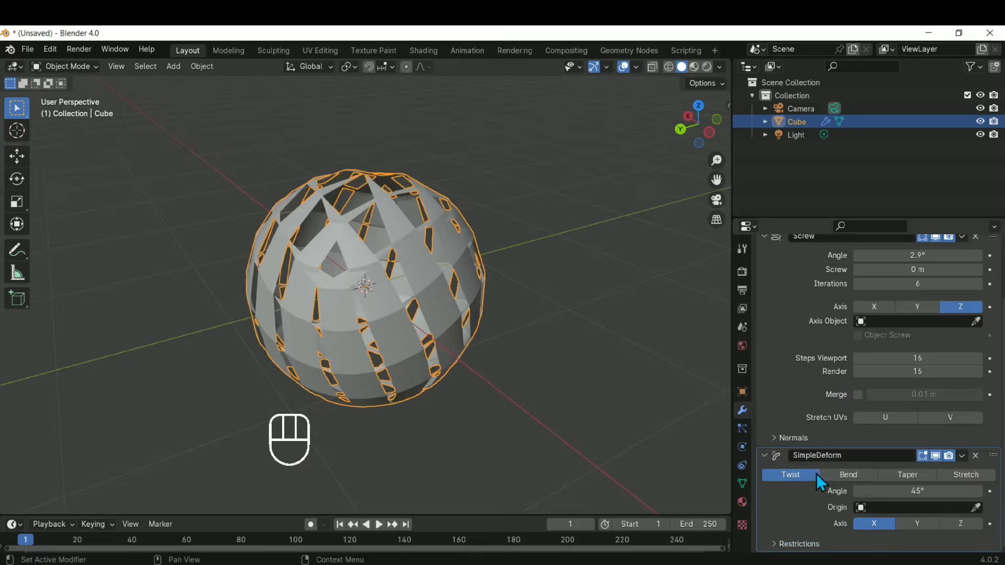
middle_click_drag(263, 253, 354, 260)
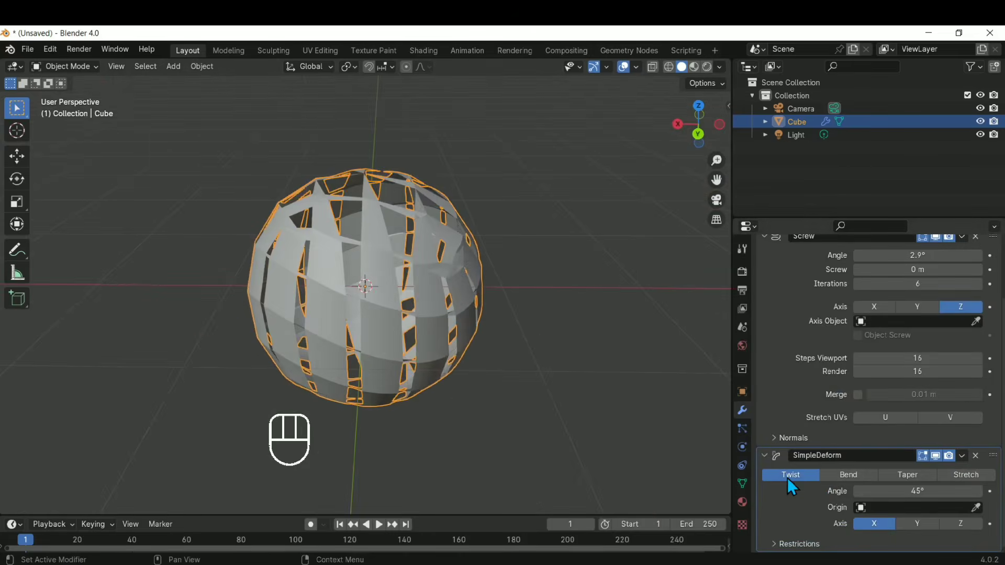
left_click(840, 477)
left_click(906, 479)
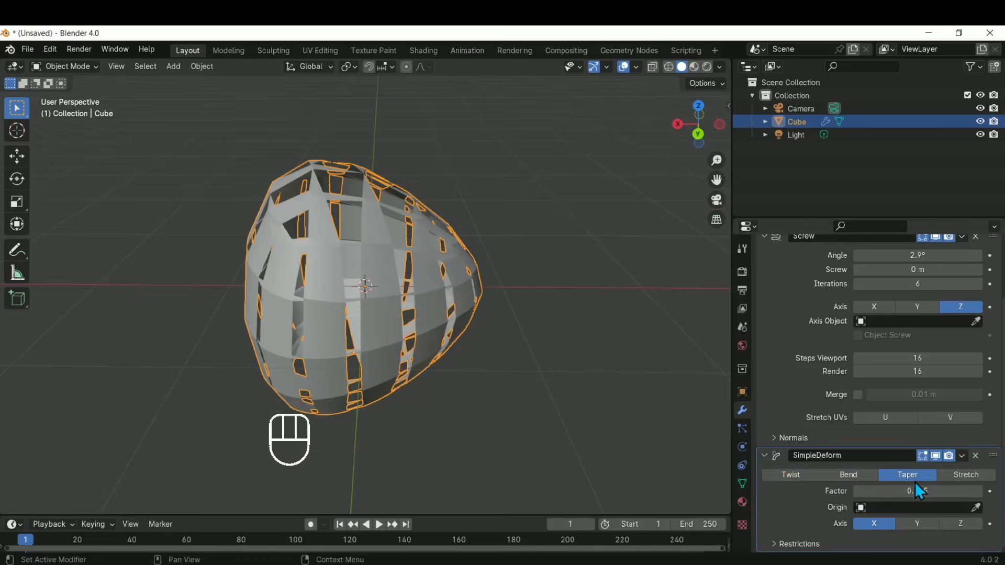
left_click(960, 474)
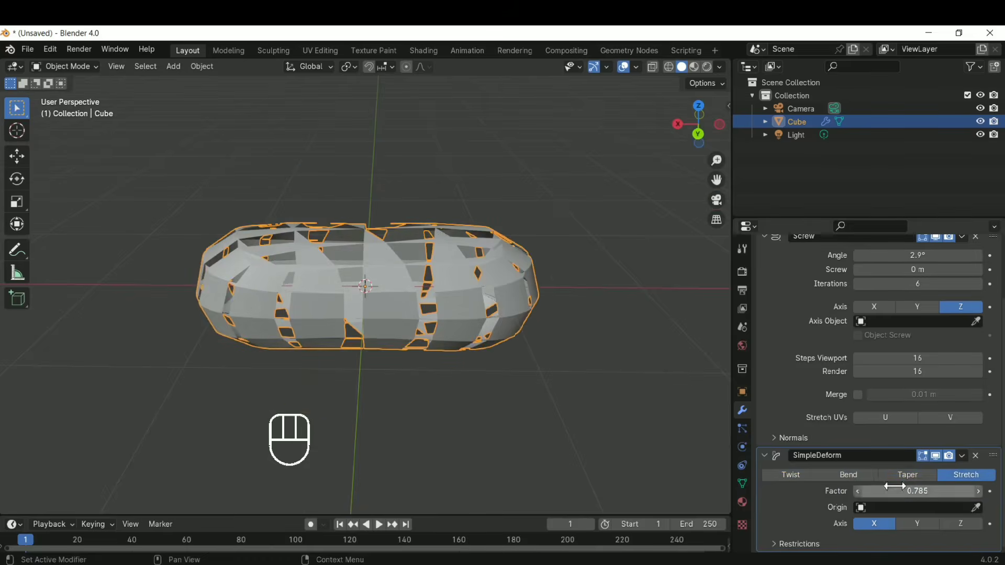
left_click(806, 477)
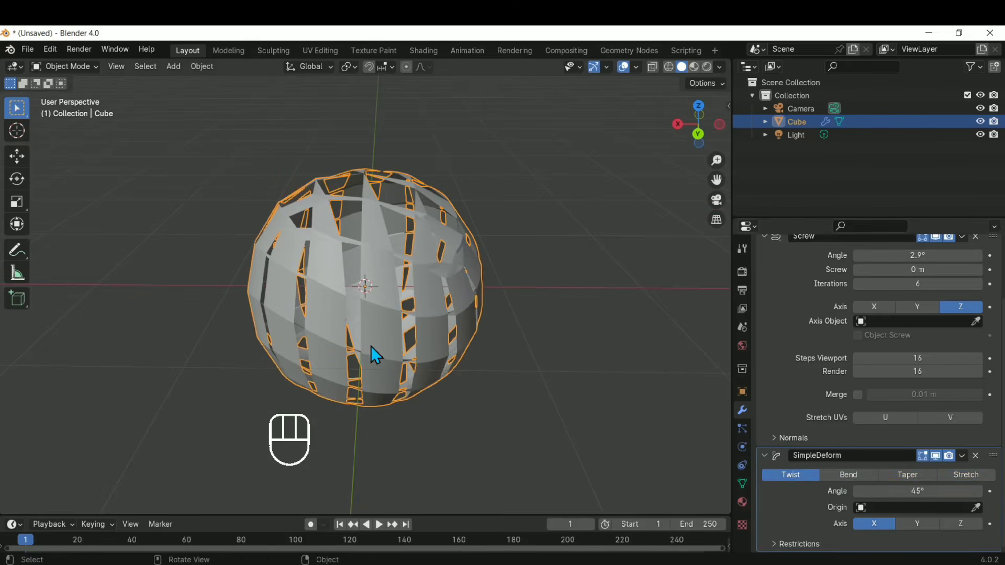
middle_click_drag(313, 279, 381, 297)
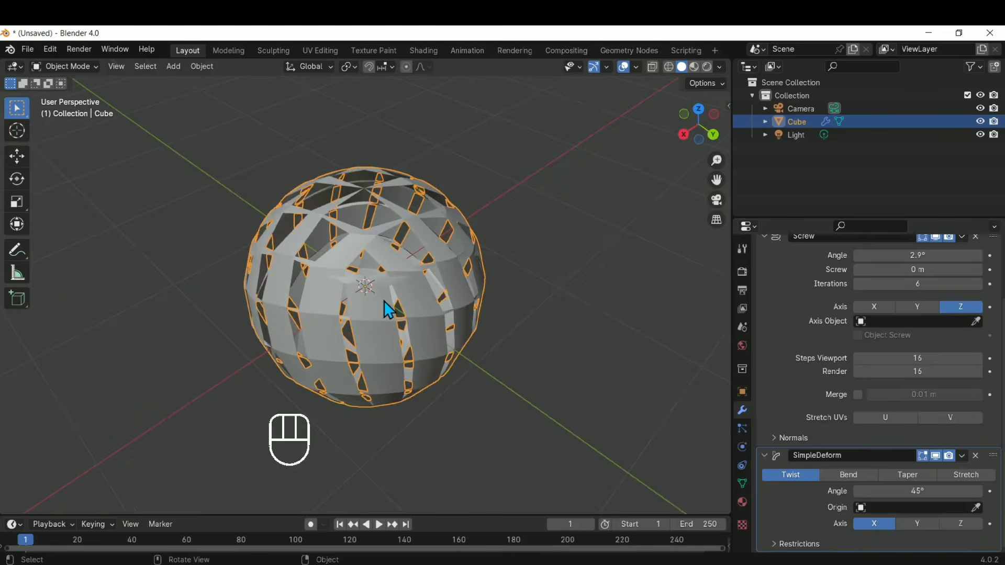
middle_click_drag(279, 299, 400, 252)
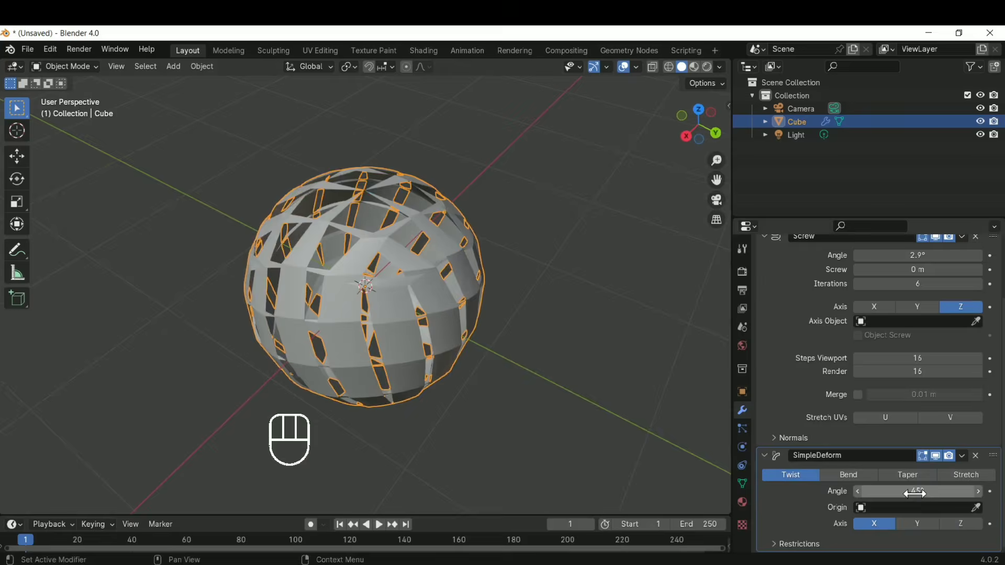
- Try a 360° Simple Deform angle in Twist mode and in Bend mode
left_click_drag(915, 496, 1004, 496)
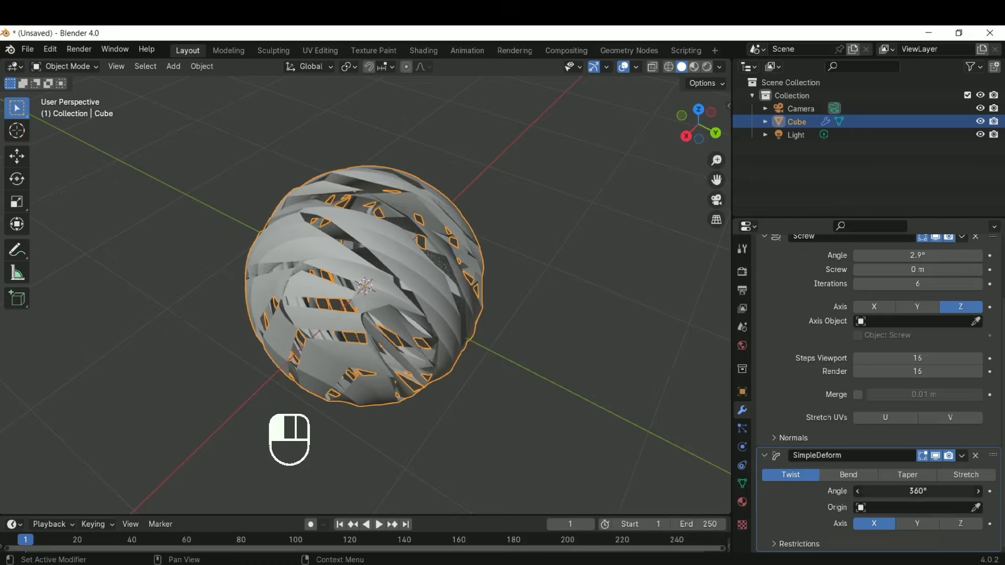
middle_click_drag(486, 390, 330, 340)
left_click(848, 475)
middle_click_drag(403, 317, 418, 254)
middle_click_drag(441, 319, 528, 264)
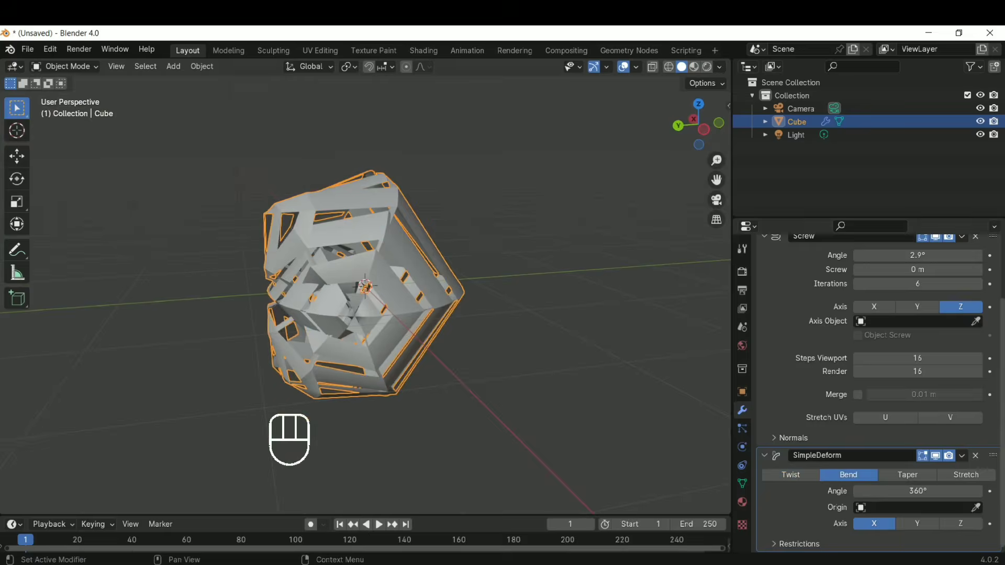
- Try the Stretch mode with a factor of about -0.137 and the Taper mode with factors of 2.033 and 4.203
left_click(911, 474)
left_click(966, 475)
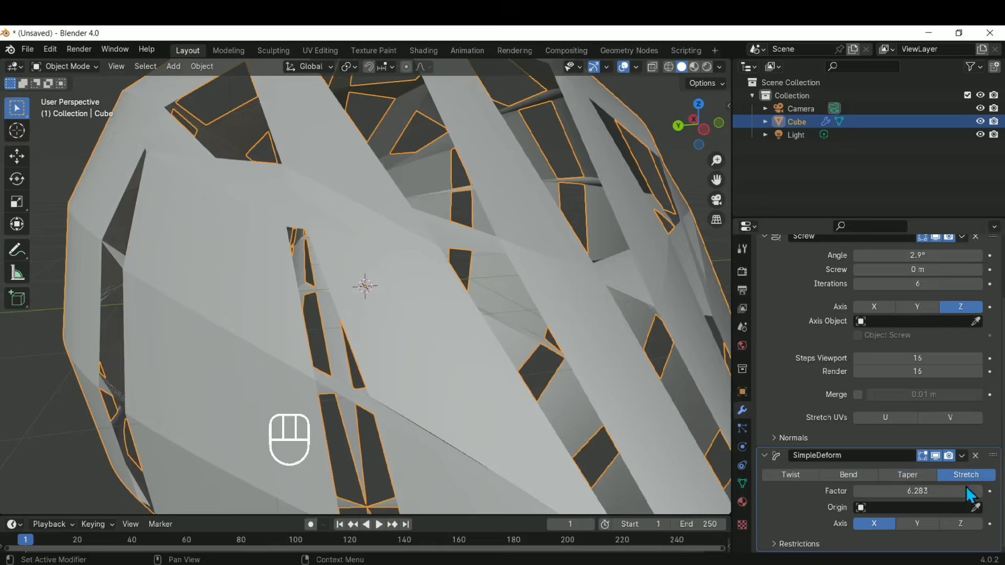
left_click_drag(966, 491, 837, 492)
left_click(925, 475)
middle_click_drag(530, 303, 724, 357)
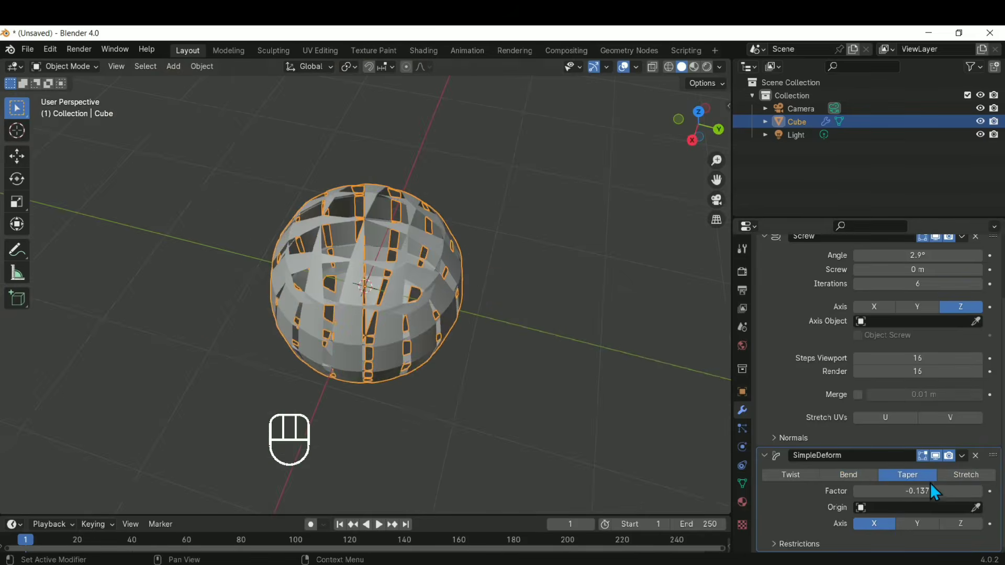
left_click_drag(935, 493, 984, 492)
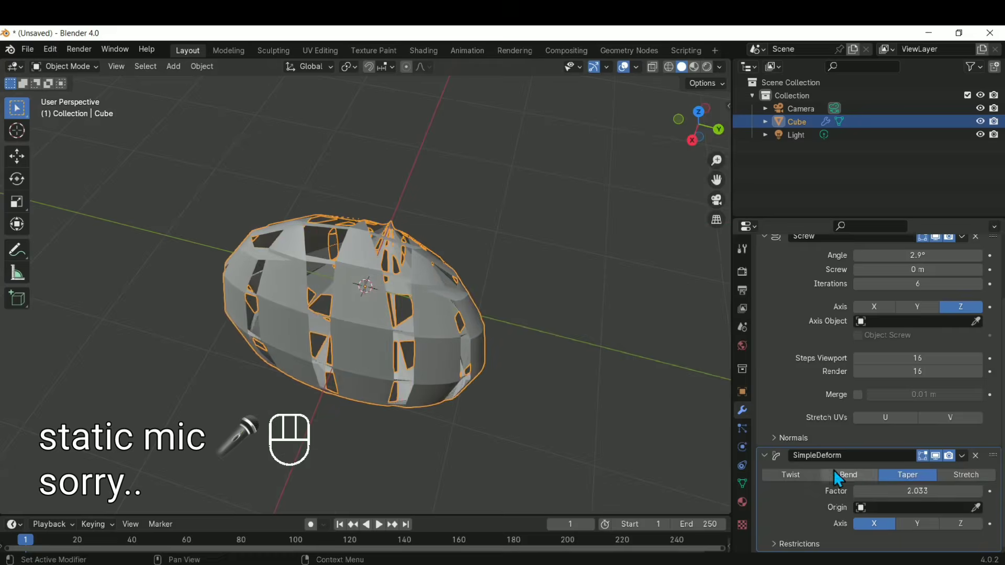
left_click_drag(858, 491, 914, 491)
middle_click_drag(479, 245, 380, 289)
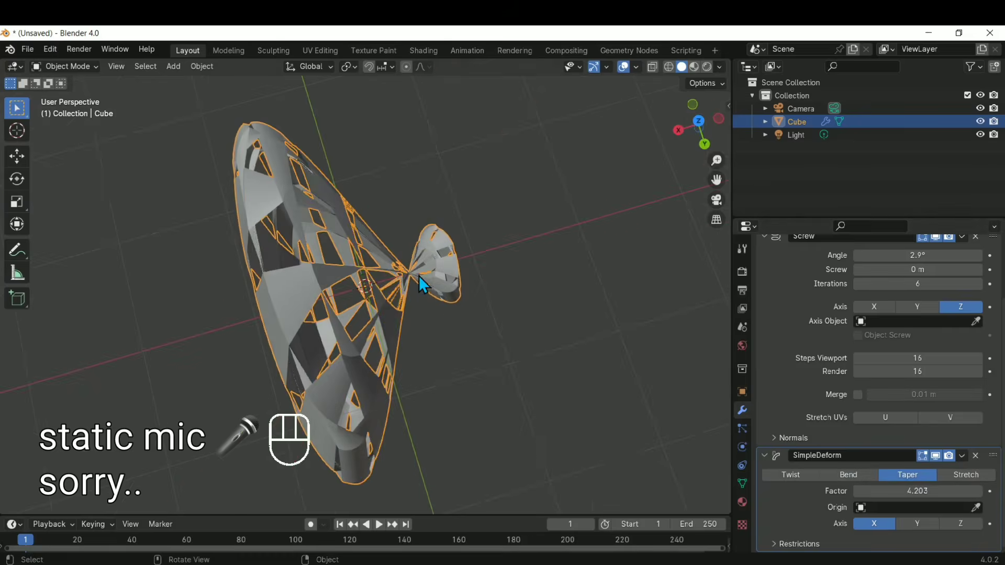
left_click_drag(913, 485, 879, 479)
- Return the Simple Deform modifier to Twist mode and set its angle to 360°
left_click(805, 474)
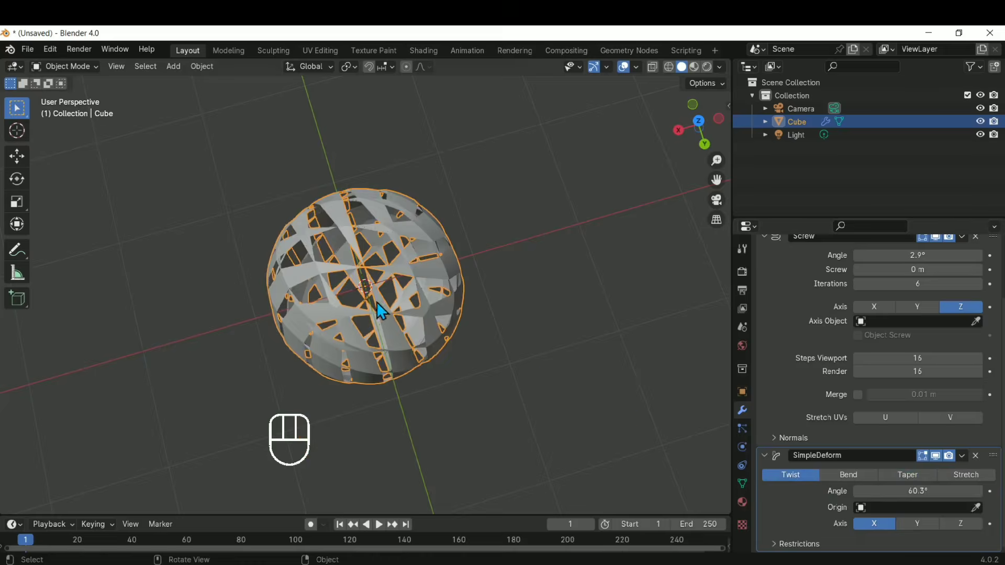
middle_click_drag(376, 302, 524, 293)
left_click(933, 485)
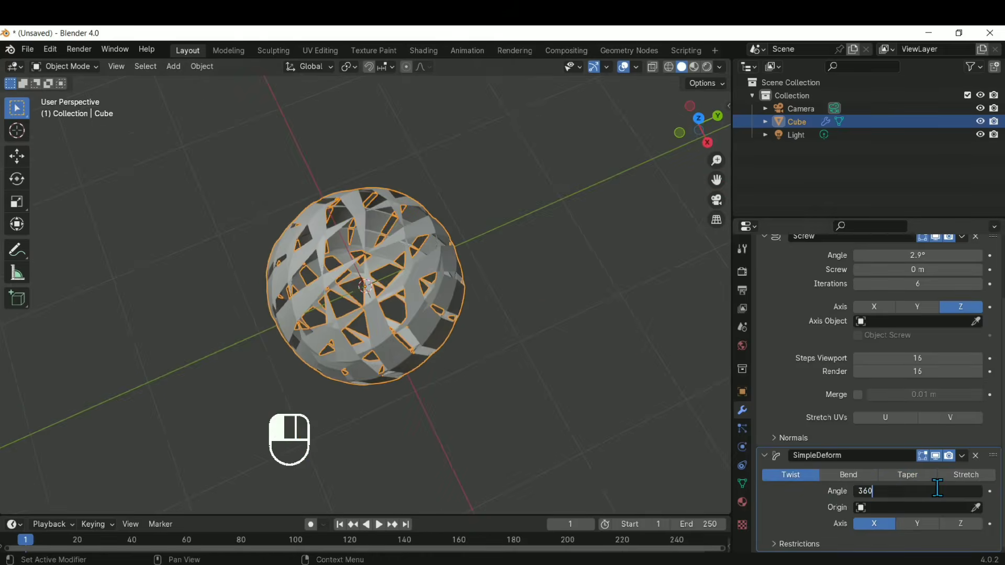
key("Return")
middle_click_drag(447, 344, 483, 211)
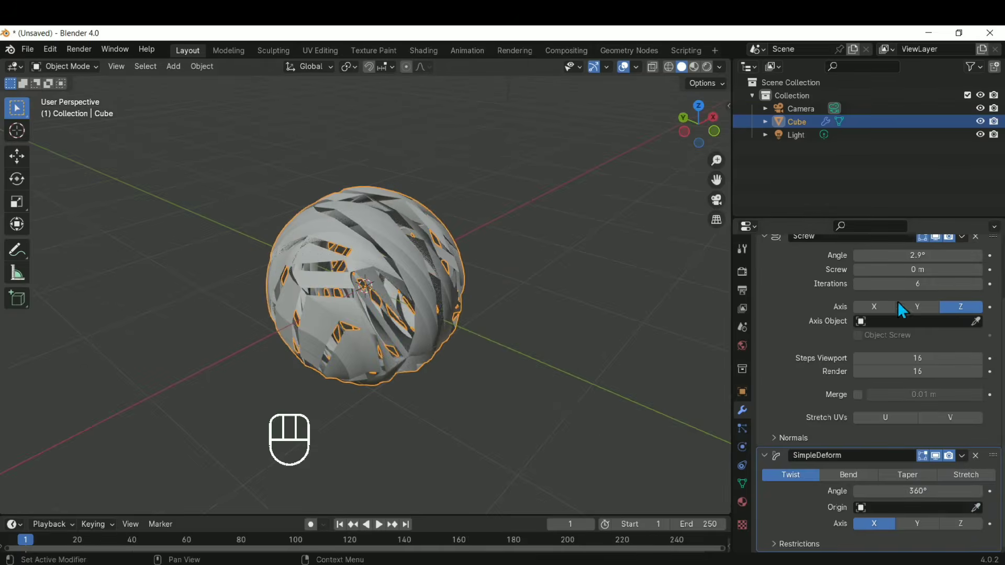
- Compare the twist along the Z, Y and X axes, and return the Simple Deform axis to Z
left_click(961, 530)
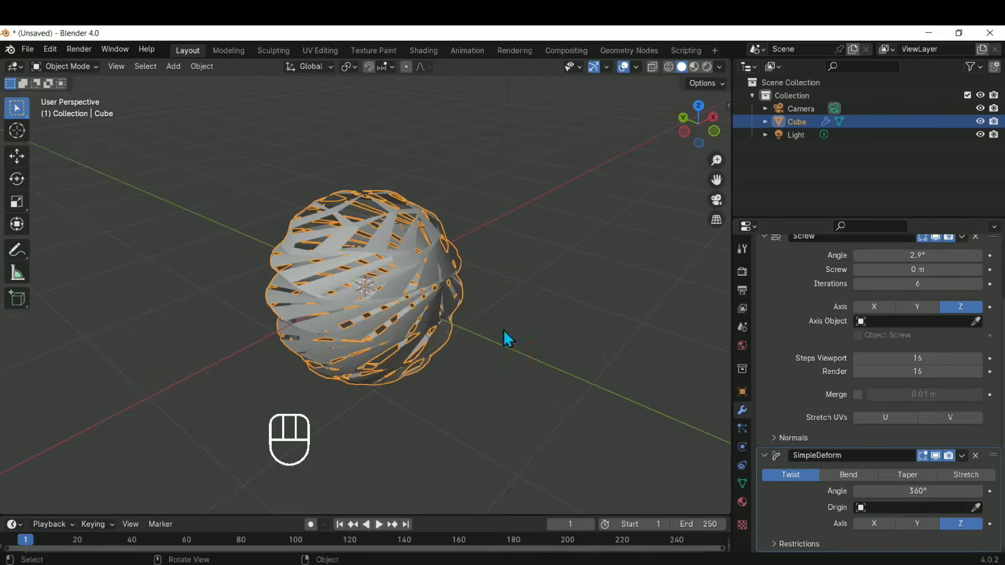
middle_click_drag(337, 274, 467, 353)
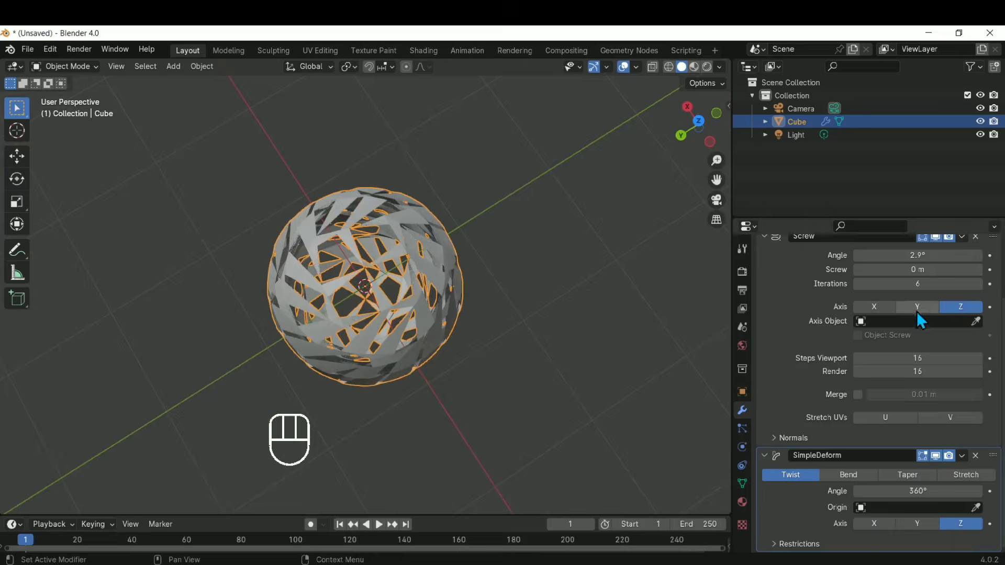
middle_click_drag(260, 310, 319, 314)
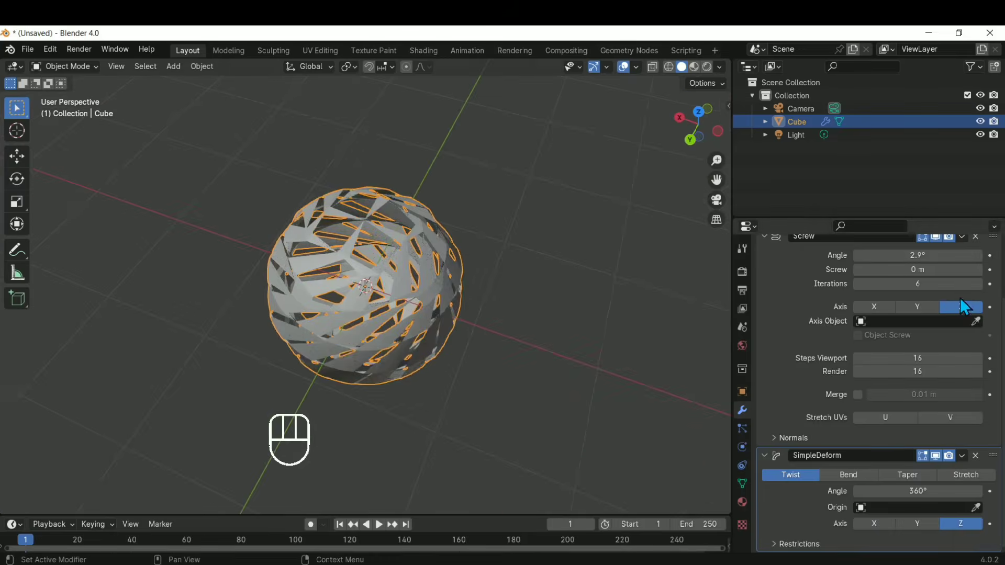
left_click(922, 527)
left_click(954, 523)
left_click(877, 522)
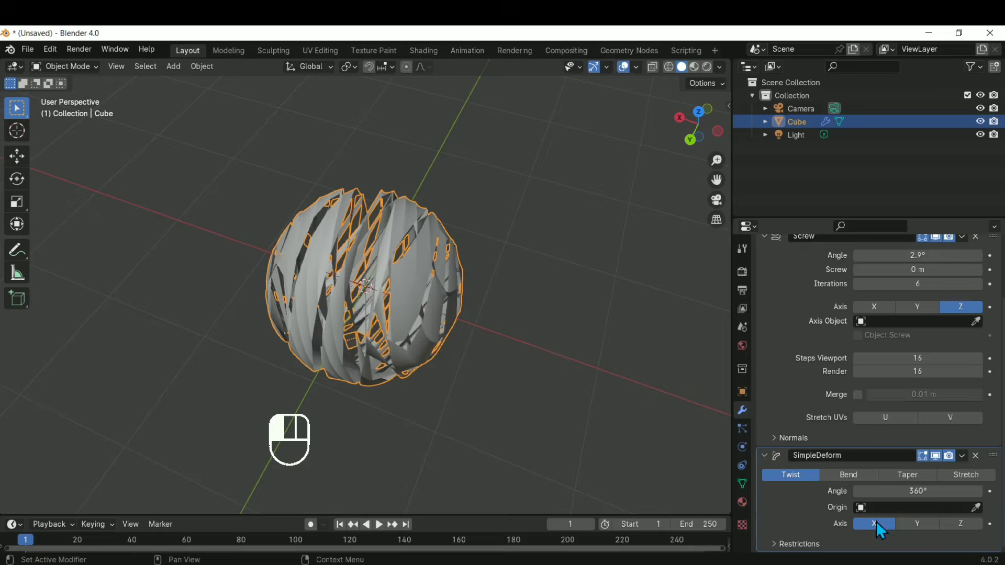
left_click(957, 526)
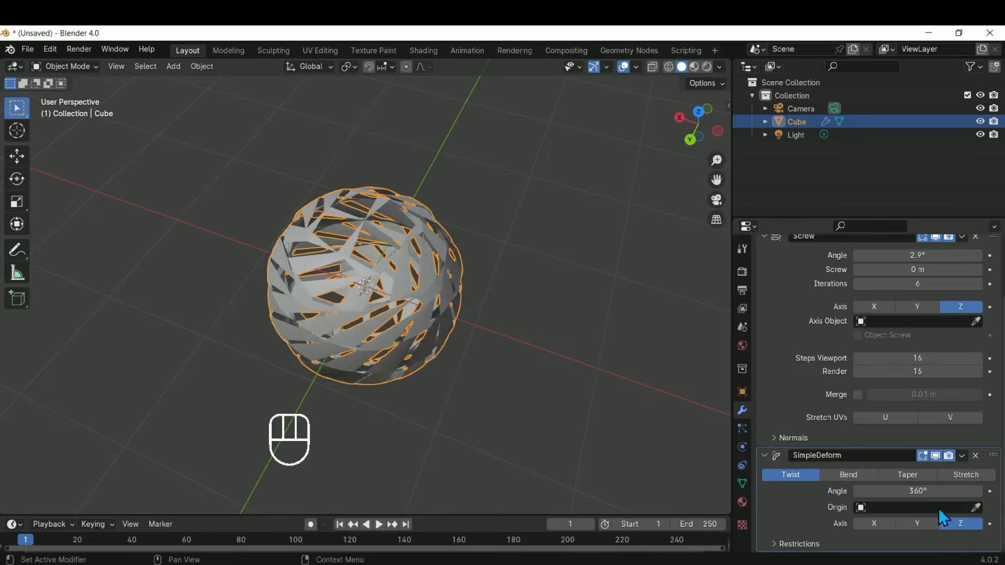
- Deselect the cube and set the Simple Deform modifier's axis to X
mouse_move(409, 251)
middle_mouse_down()
mouse_move(379, 222)
mouse_move(409, 283)
mouse_move(363, 215)
mouse_move(380, 189)
mouse_move(449, 286)
mouse_move(404, 243)
mouse_move(408, 255)
middle_mouse_up()
middle_click_drag(357, 285, 466, 322)
middle_click_drag(494, 209, 557, 253)
left_click(557, 254)
middle_click_drag(344, 240, 456, 290)
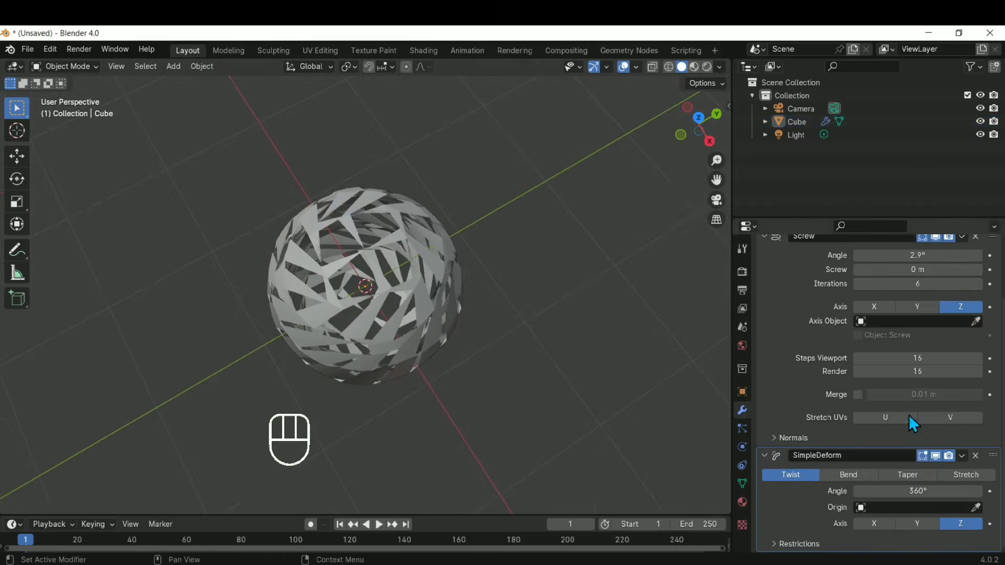
left_click(875, 525)
middle_click_drag(671, 401, 455, 239)
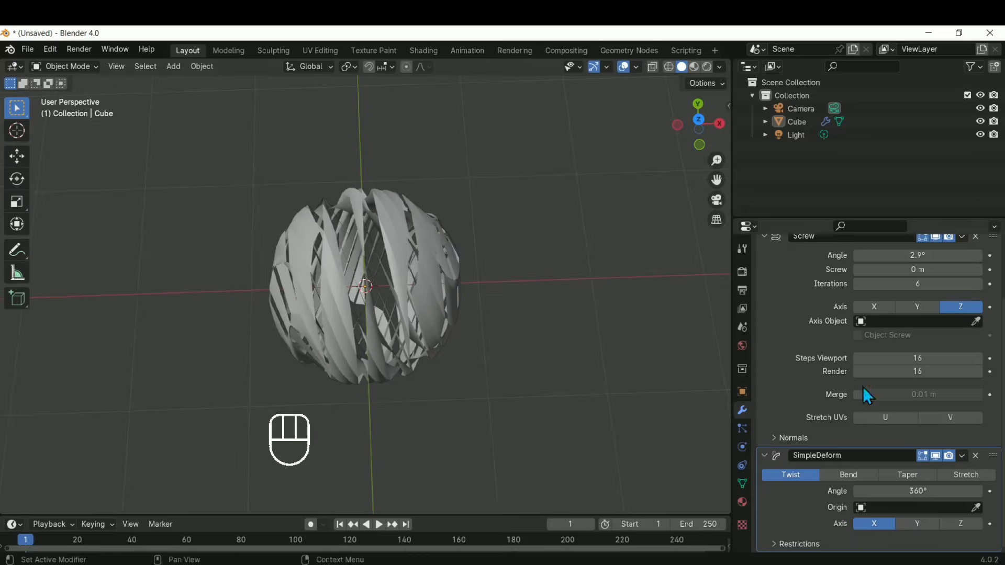
- Try the twist along the Z axis, and return the Simple Deform axis to X
left_click(965, 519)
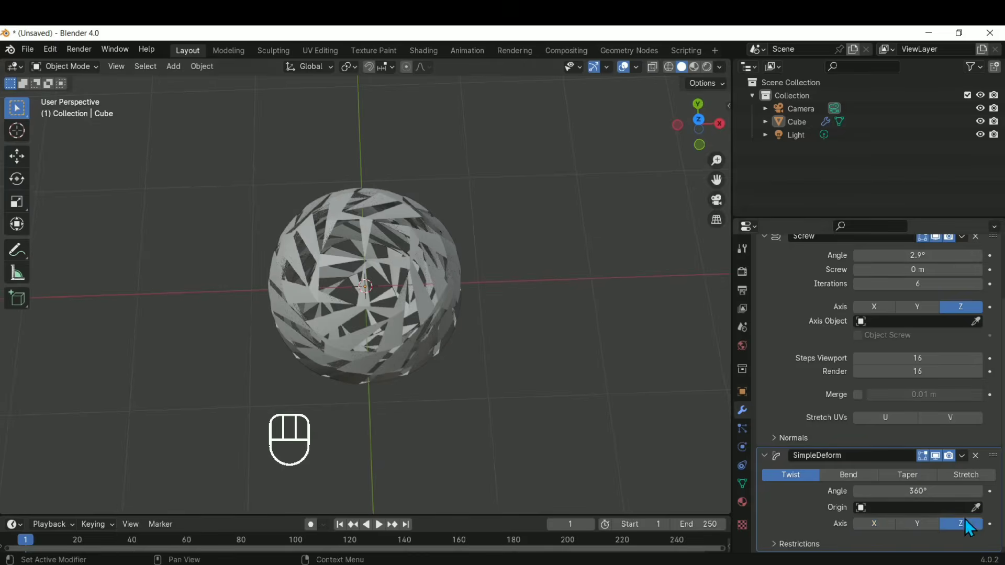
left_click(875, 526)
middle_click_drag(325, 214, 300, 275)
scroll(265, 229, "up", 5)
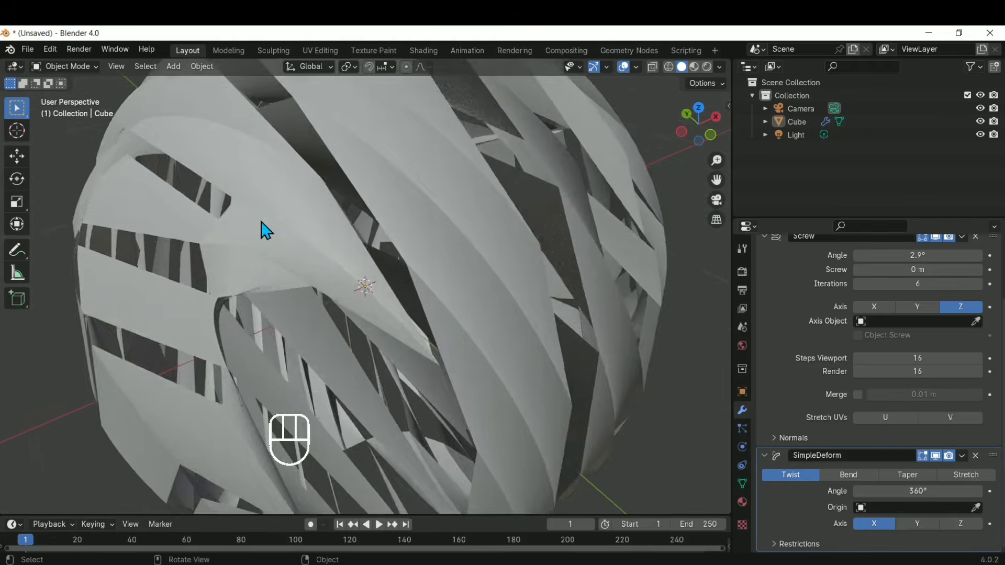
scroll(306, 225, "down", 3)
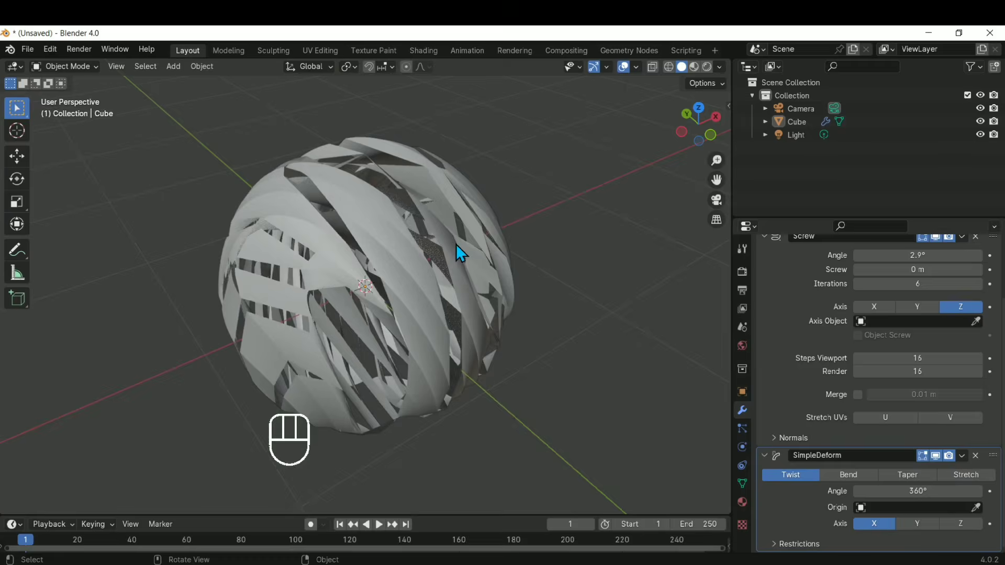
scroll(439, 257, "up", 2)
- Select the twisted cube and open its mesh in Edit Mode
left_click(439, 257)
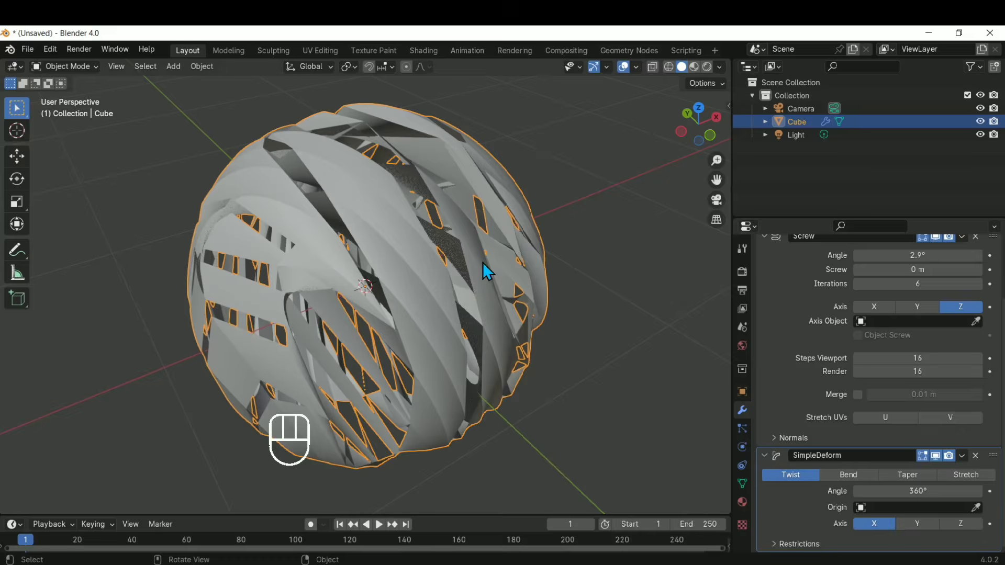
key("KP_1")
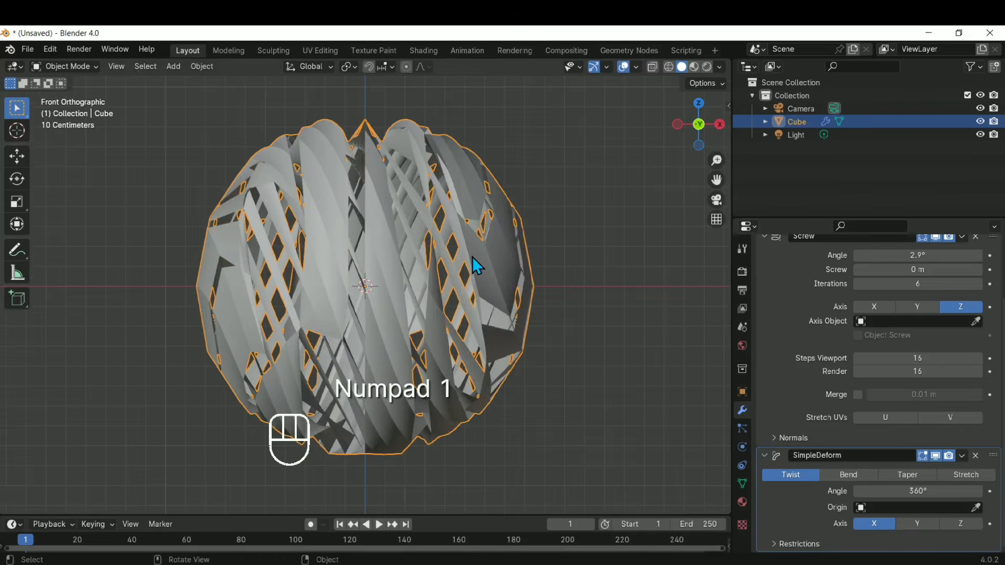
key("Tab")
middle_click_drag(543, 409, 509, 378, "shift")
scroll(514, 177, "up", 2)
middle_click_drag(514, 178, 425, 321)
scroll(498, 258, "down", 5)
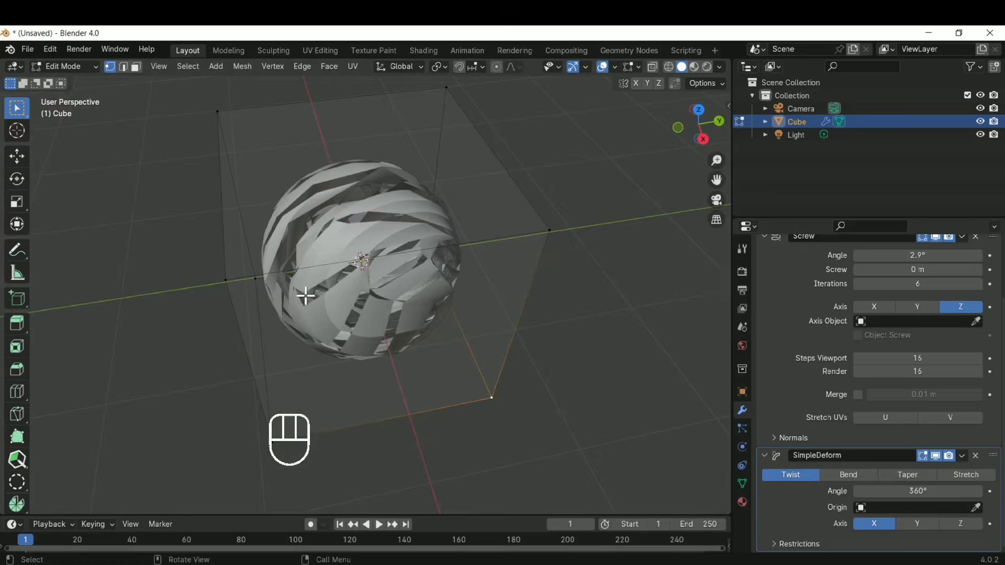
middle_click_drag(306, 296, 451, 316)
- Select the cube's face on the positive X side in face mode and separate the selection into its own object
key("3")
left_click(513, 356)
mouse_move(541, 391)
middle_mouse_down()
mouse_move(494, 363)
mouse_move(335, 175)
mouse_move(478, 330)
mouse_move(561, 354)
mouse_move(407, 265)
mouse_move(489, 362)
mouse_move(547, 366)
mouse_move(557, 388)
middle_mouse_up()
scroll(557, 361, "down", 2)
left_click(429, 249)
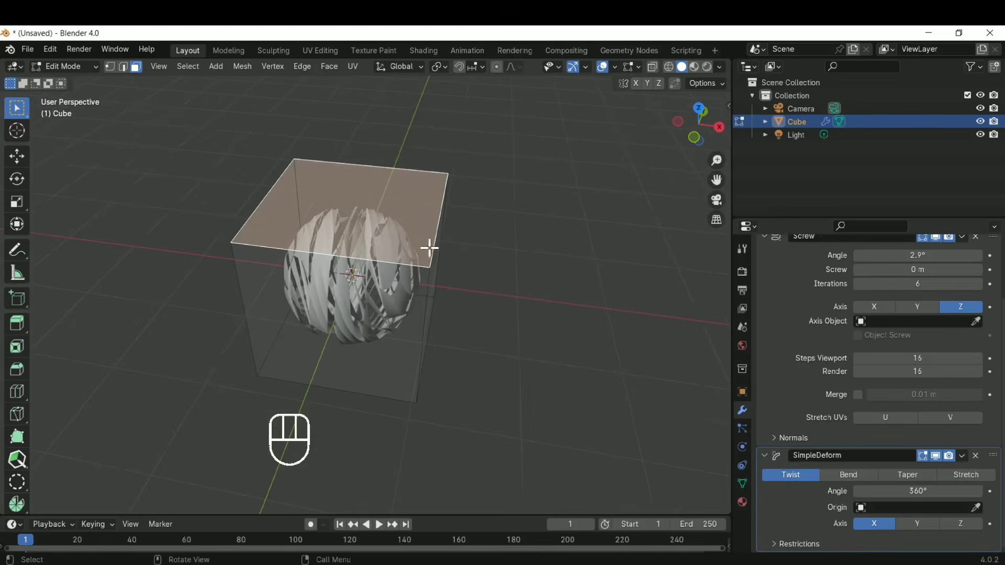
left_click(432, 275)
middle_click_drag(480, 298, 452, 282)
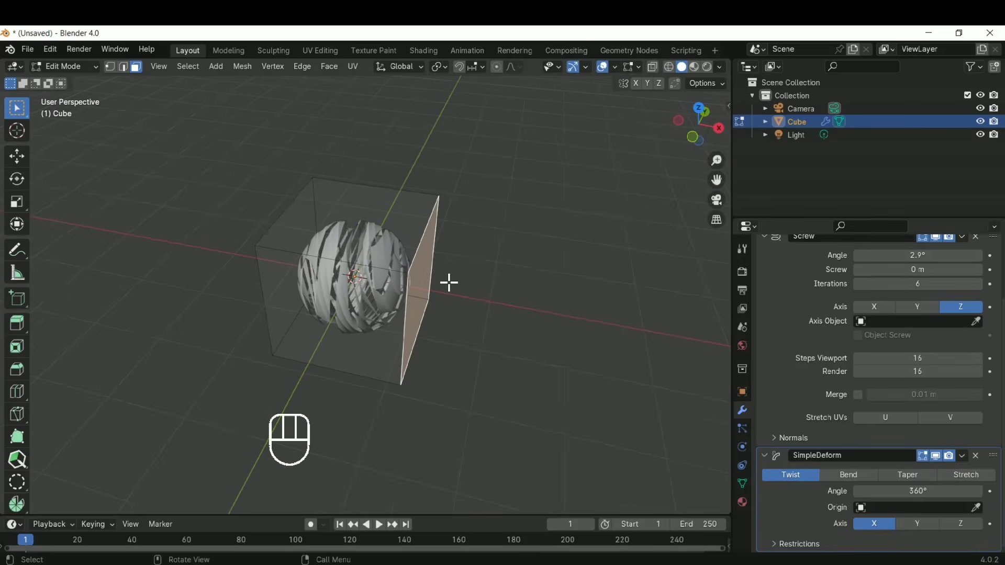
key("p")
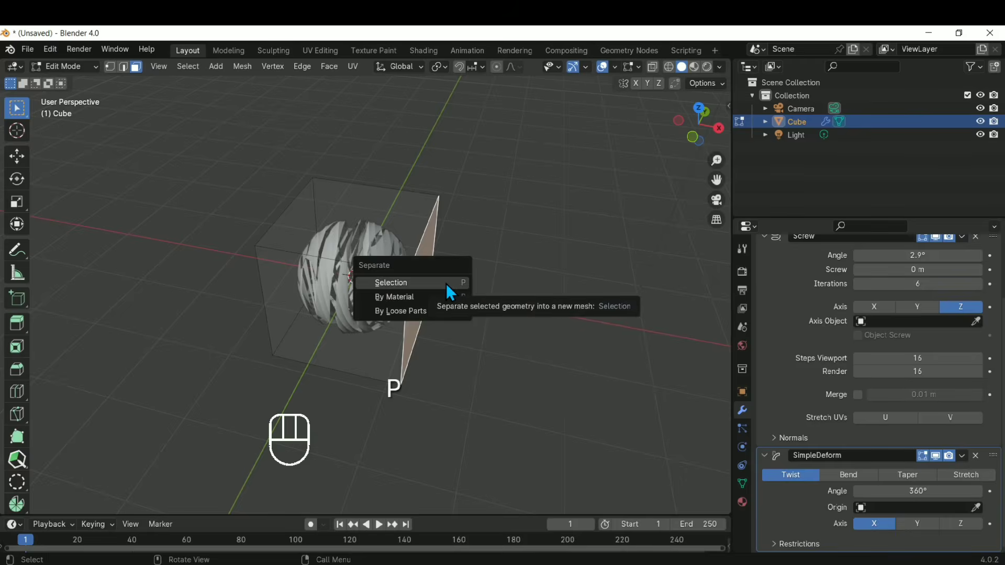
left_click(446, 284)
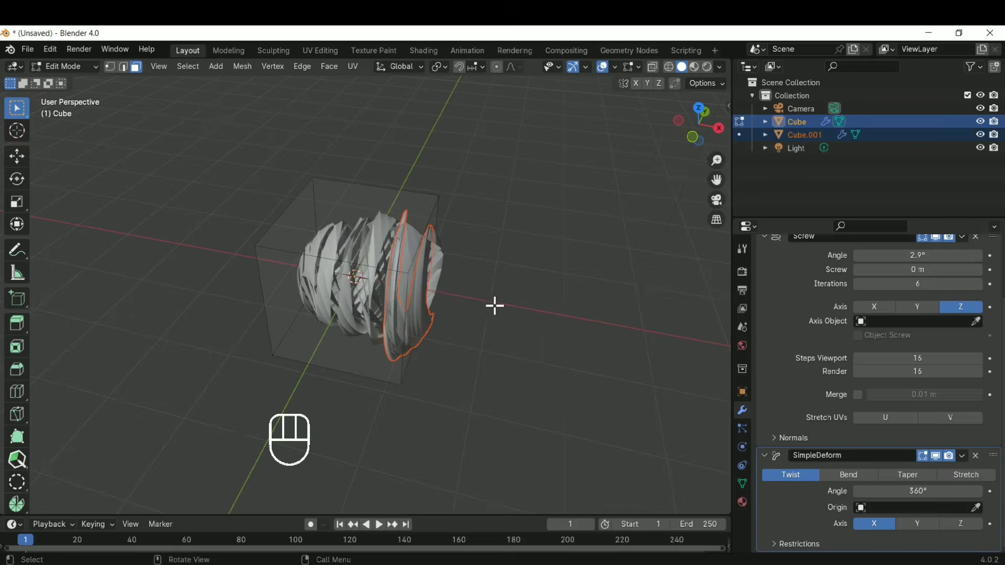
- Return to Object Mode and move the separated side piece along the positive X axis, clear of the main shape
middle_click_drag(449, 303, 282, 182)
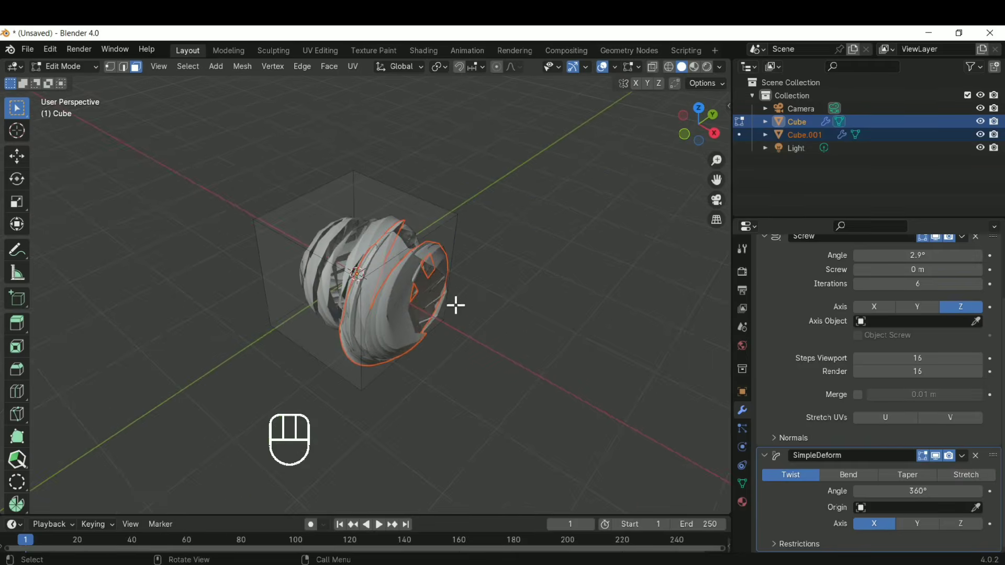
key("Tab")
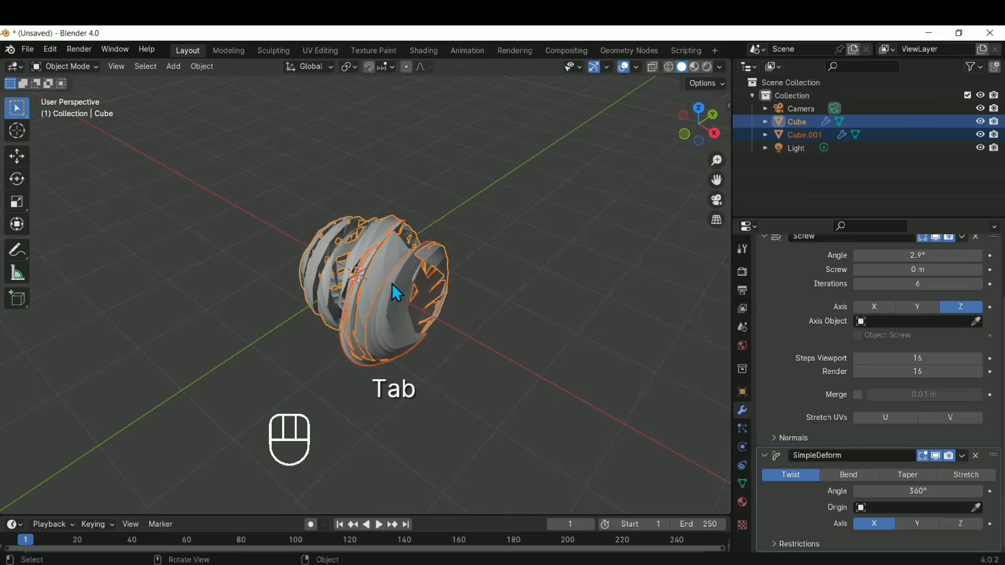
left_click(413, 332)
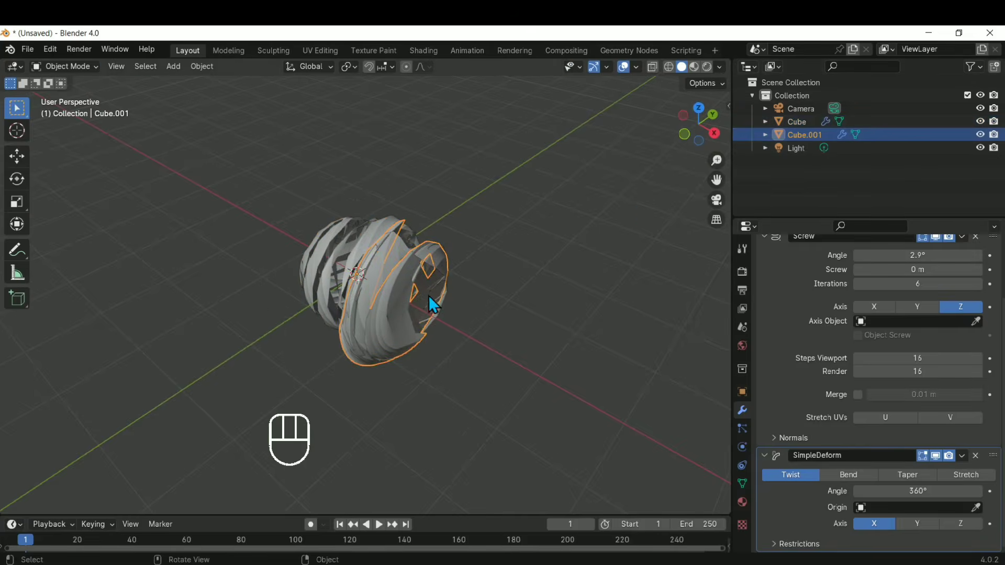
key("g")
key("x")
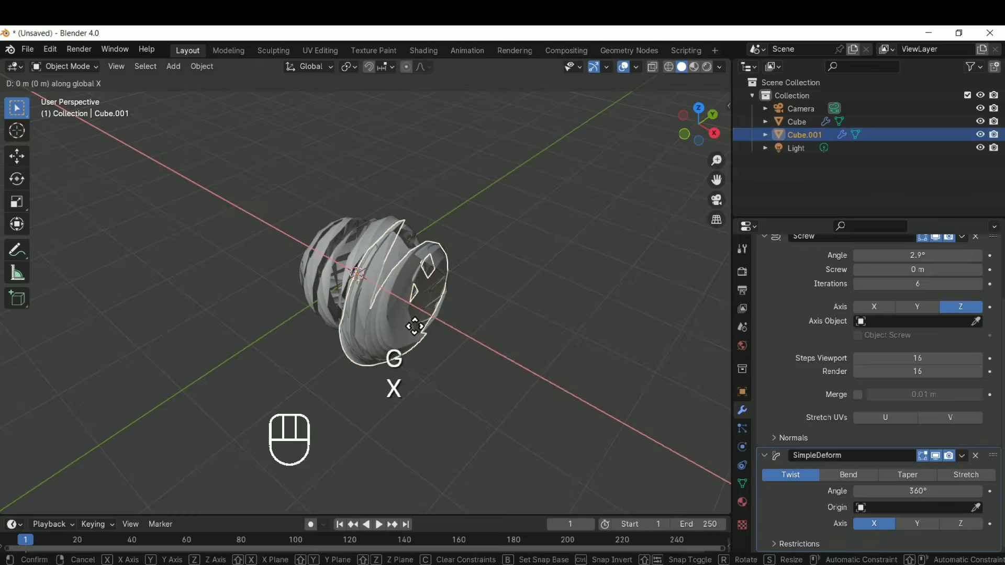
left_click(475, 355)
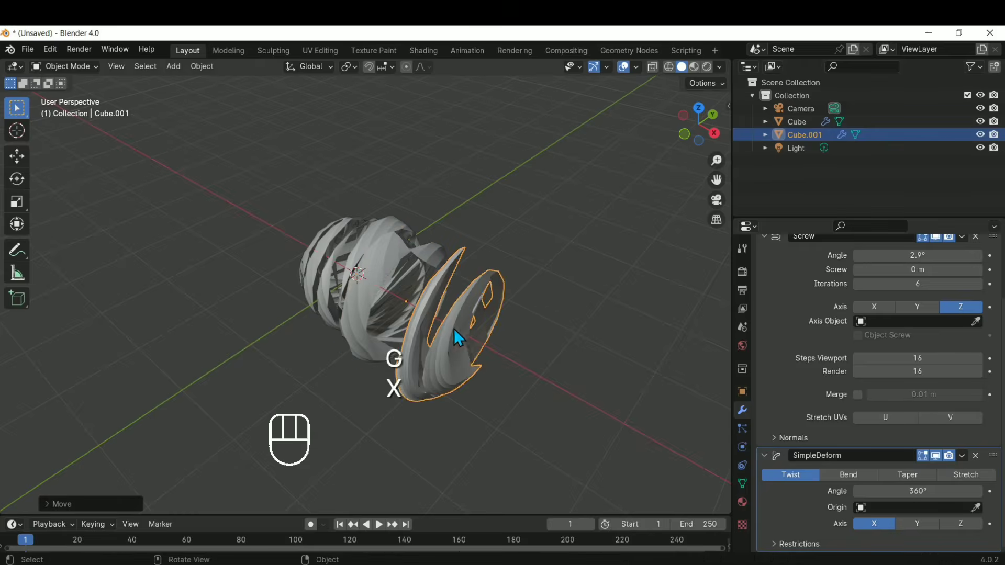
- Edit the remaining cube's mesh and separate its bottom face into its own object
middle_click_drag(454, 329, 423, 291)
left_click(401, 260)
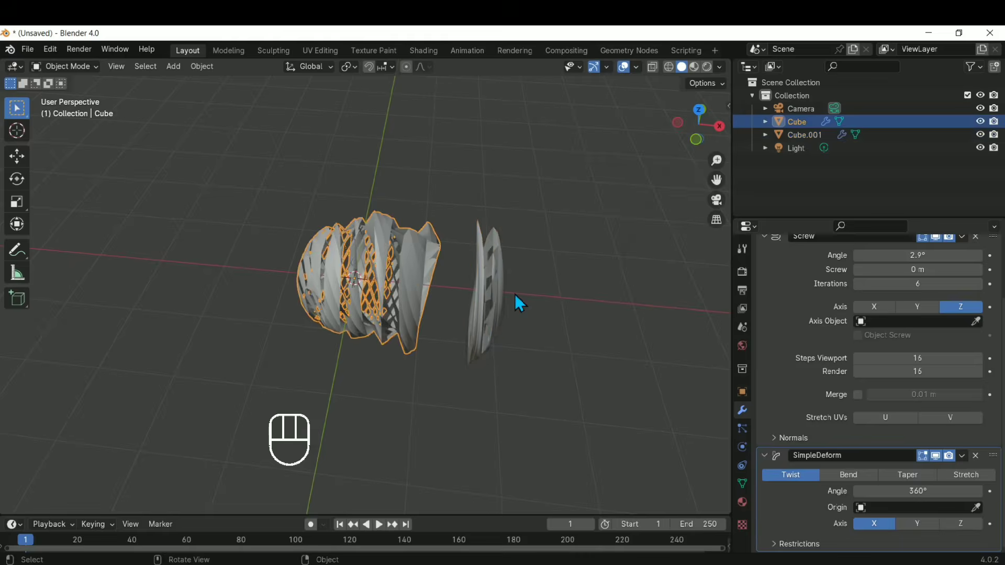
key("Tab")
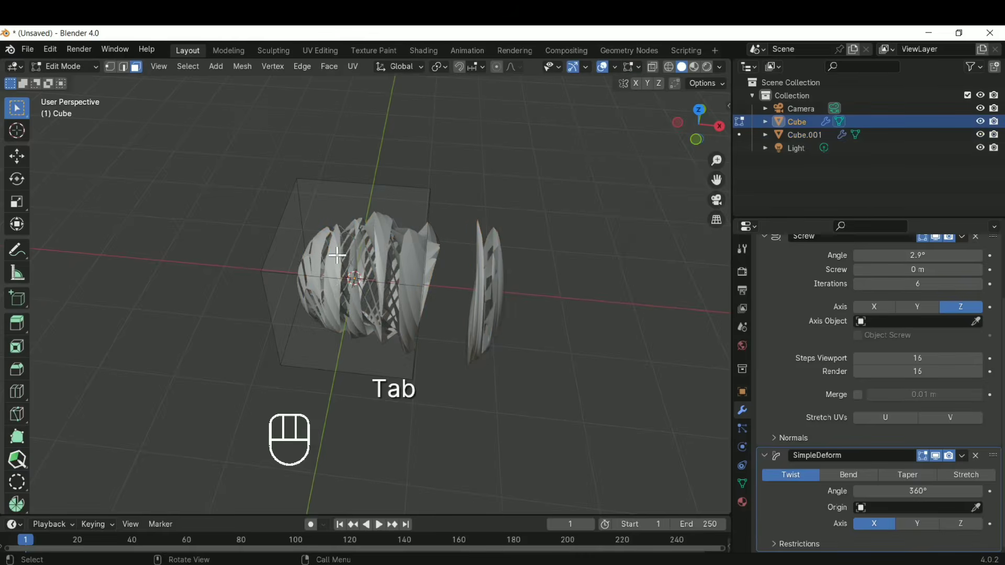
middle_click_drag(338, 256, 400, 139)
left_click(366, 336)
middle_click_drag(366, 337, 421, 328)
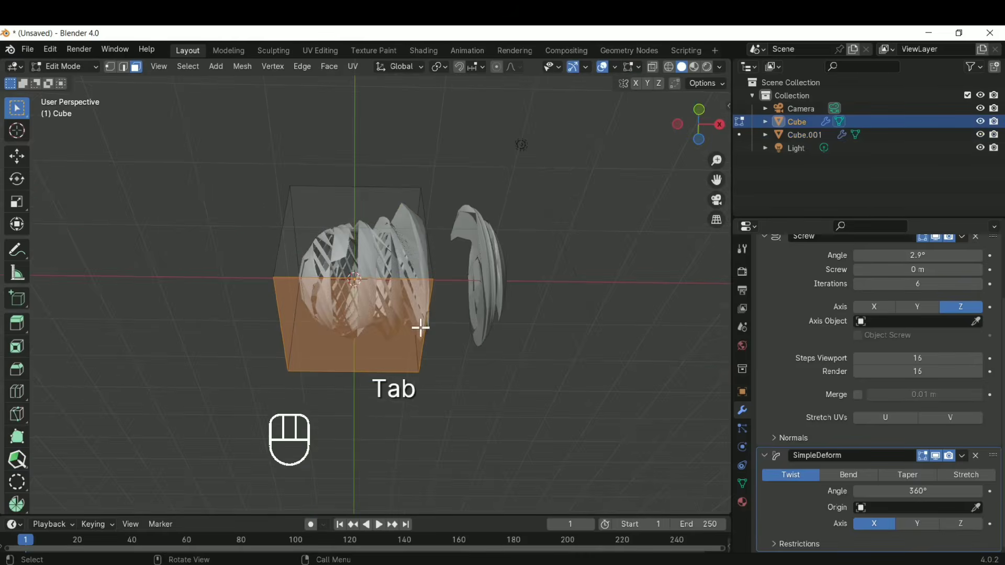
key("p")
left_click(414, 330)
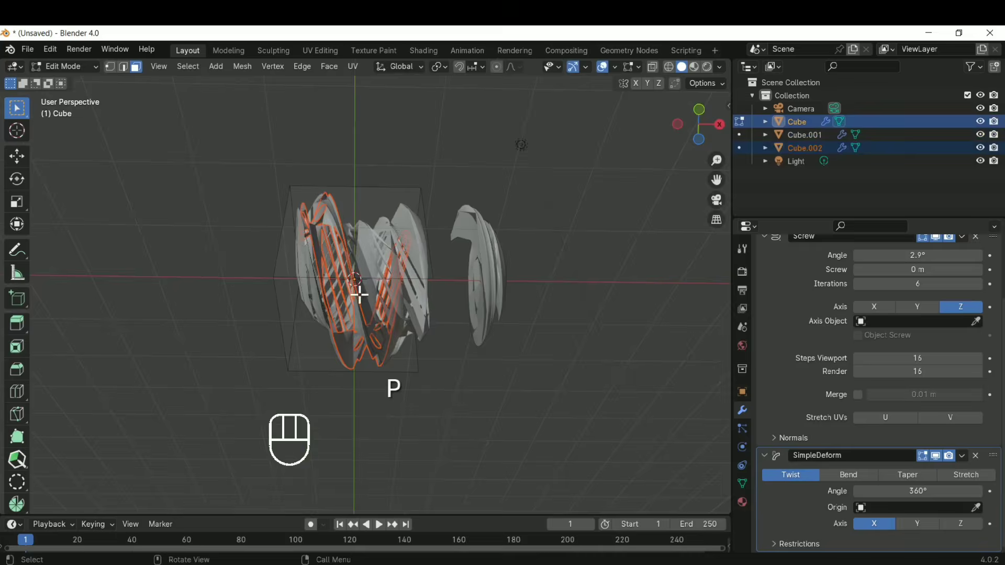
- Examine the separated pieces from the top, front and right views, and return to Object Mode
middle_click_drag(360, 292, 354, 376)
key("x")
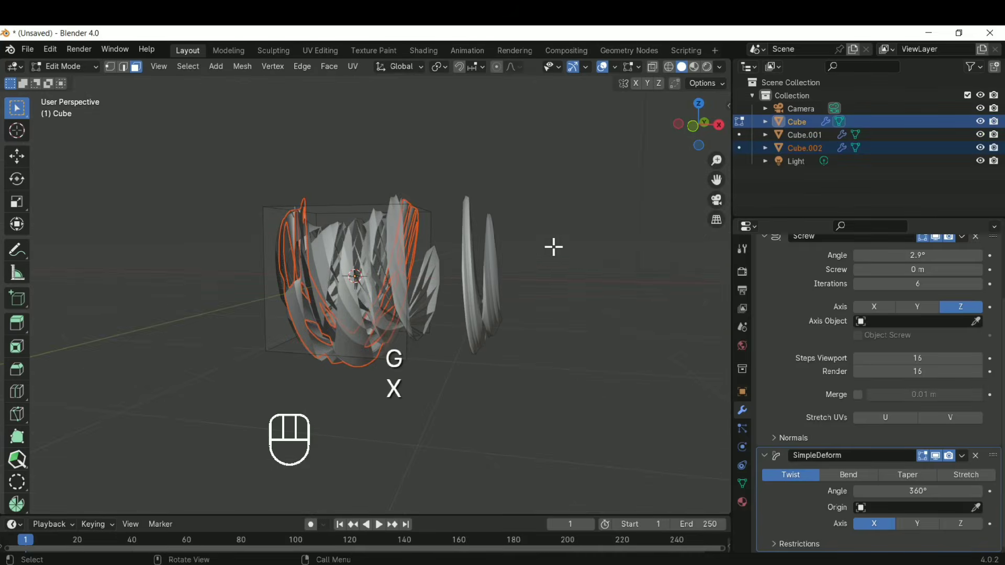
key("KP_7")
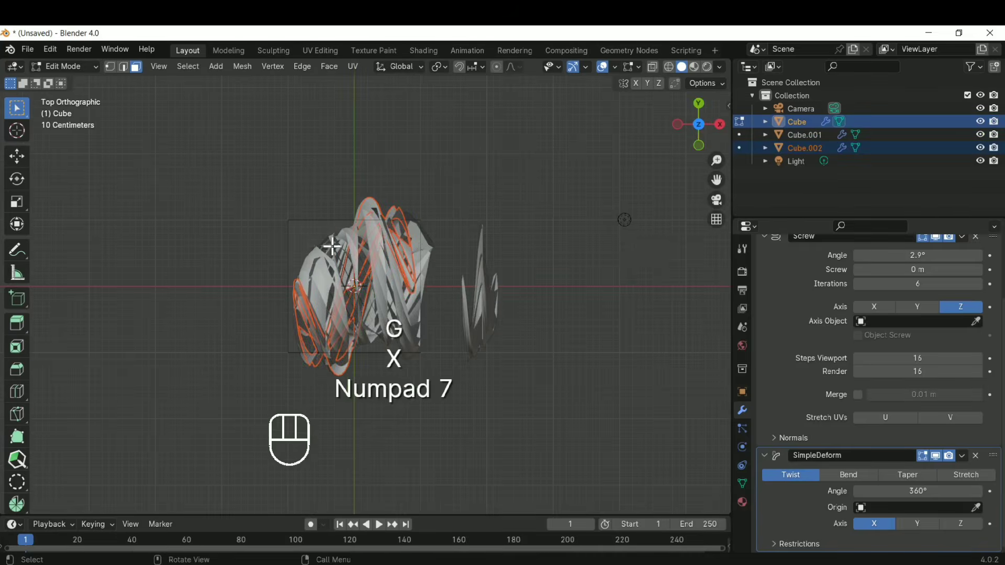
middle_click_drag(332, 247, 450, 157)
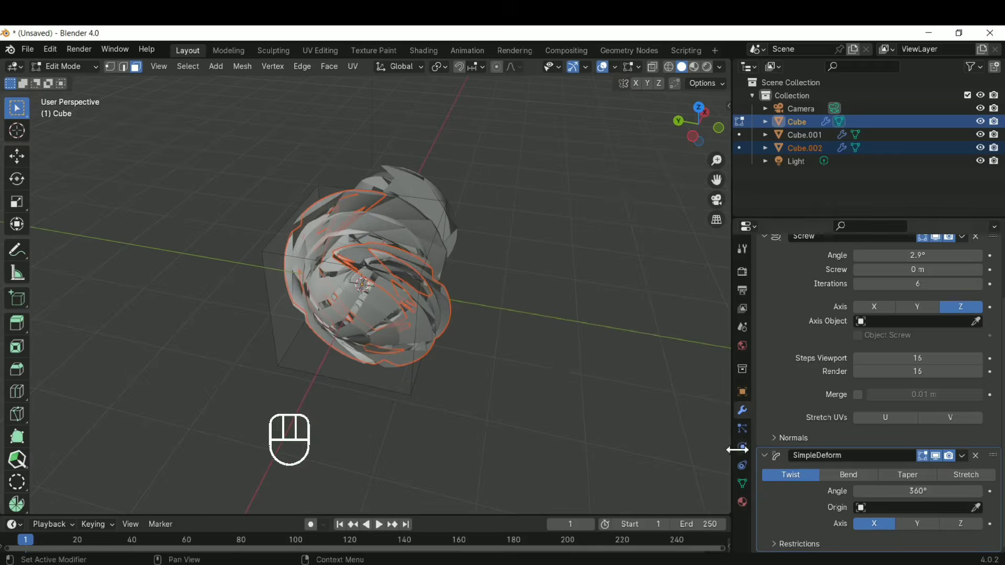
key("KP_7")
key("KP_1")
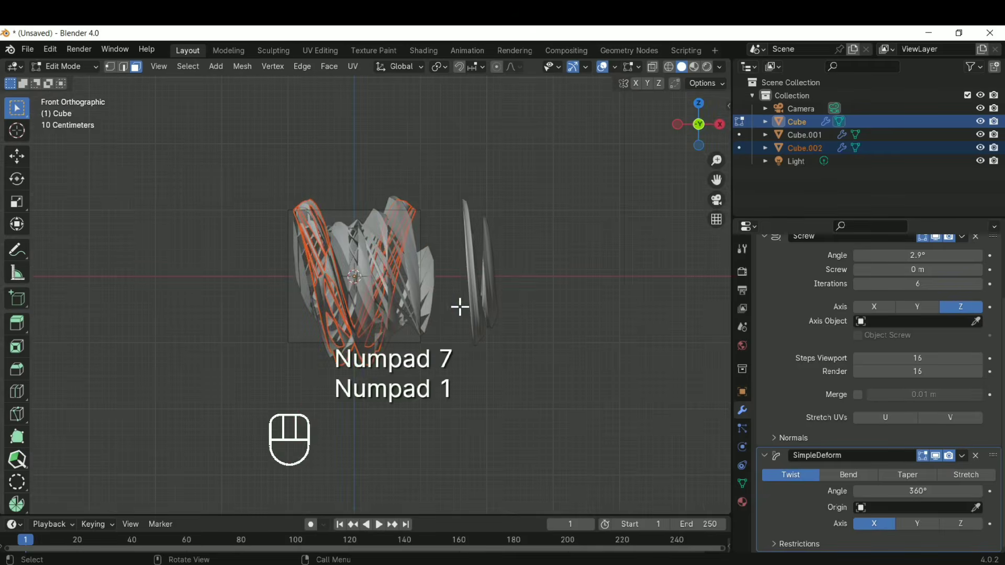
key("KP_3")
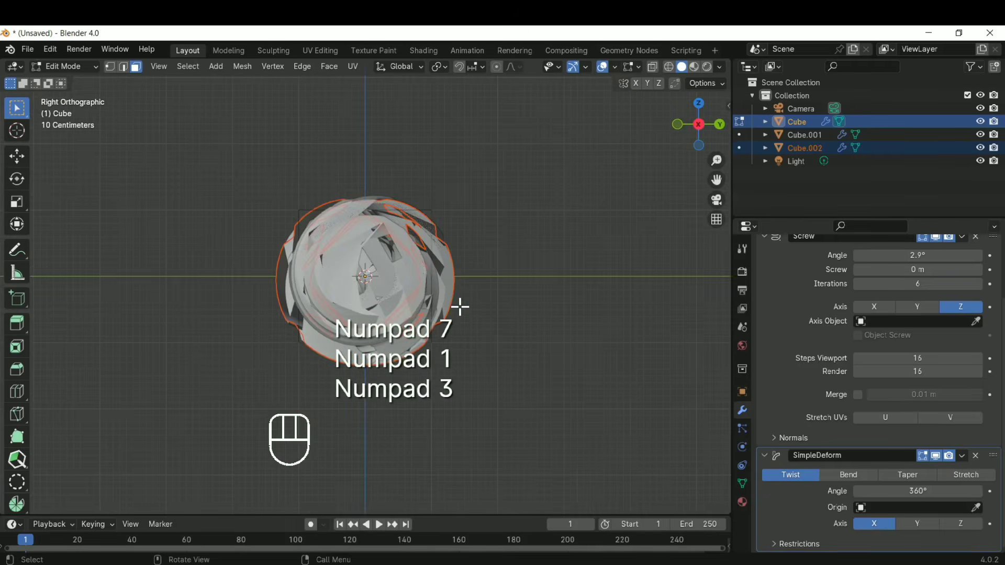
key("KP_7")
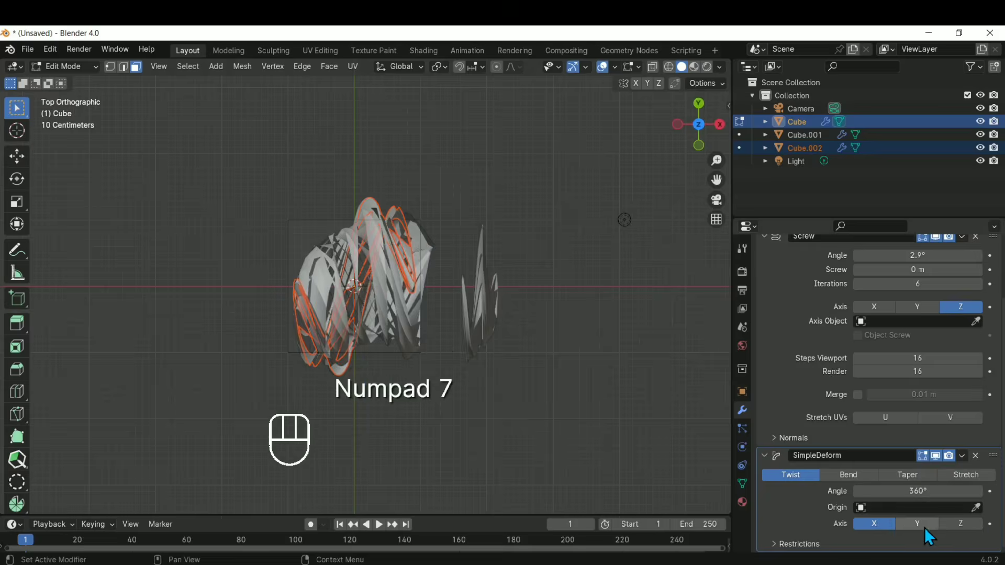
key("Tab")
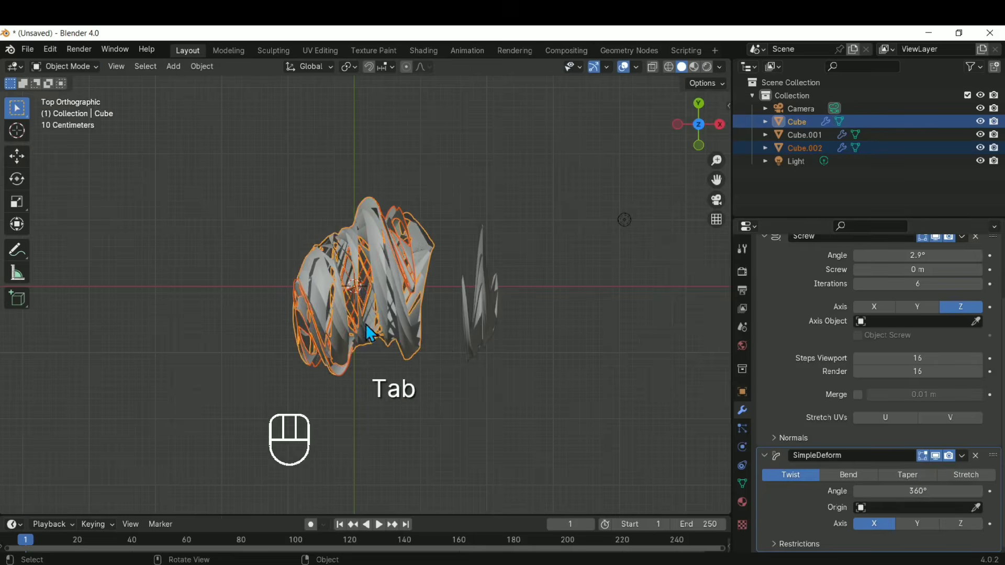
key("Tab")
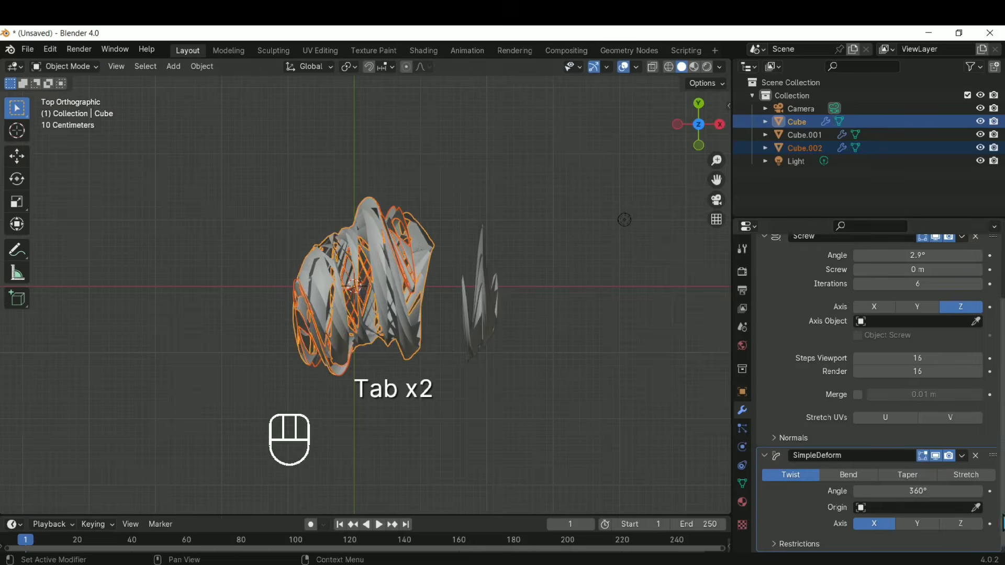
- Try the Z twist axis and a move along X on the remaining cube, then restore the X axis and deselect everything
left_click(952, 525)
middle_click_drag(473, 387, 435, 231)
left_click(885, 525)
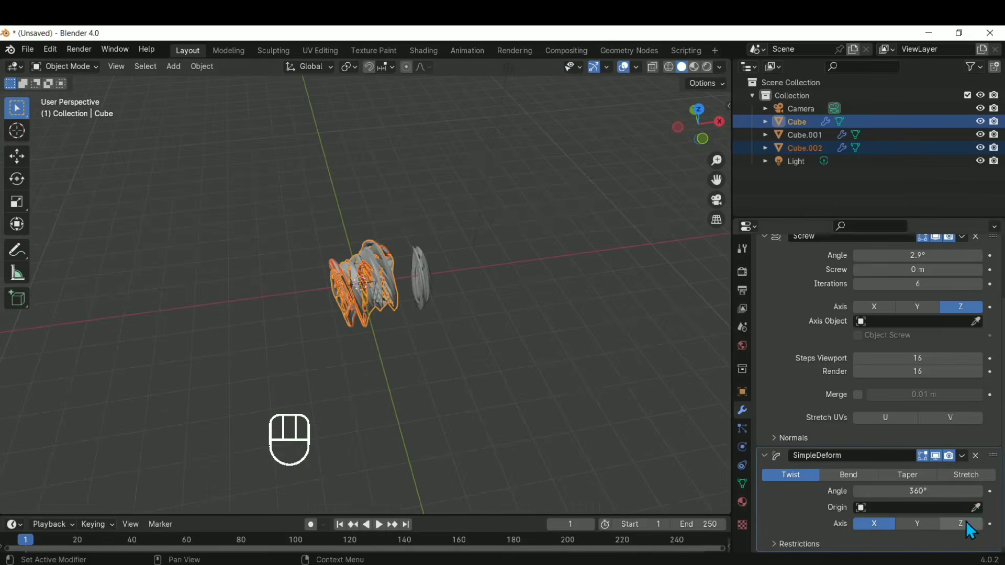
left_click(963, 522)
key("g")
key("x")
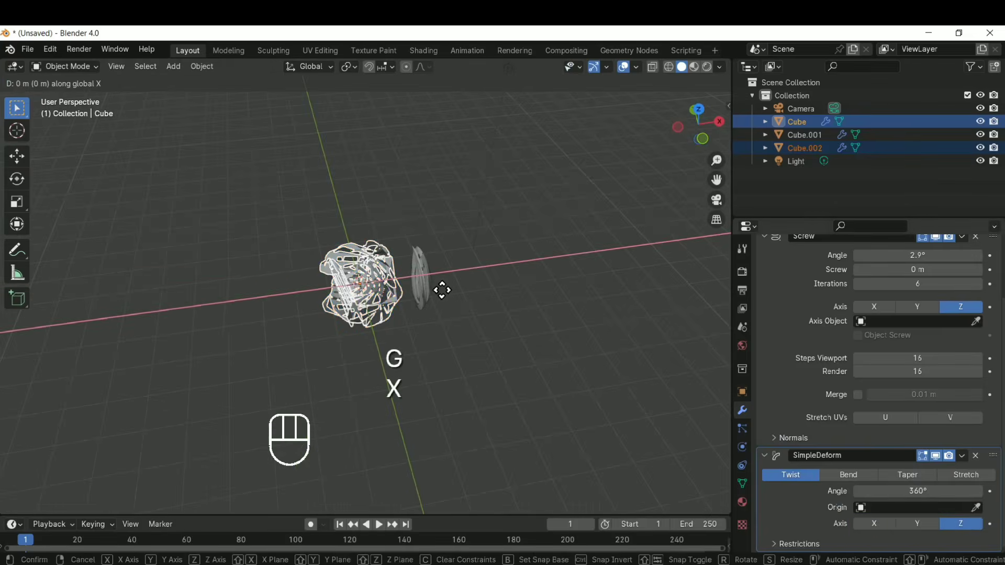
right_click(404, 335)
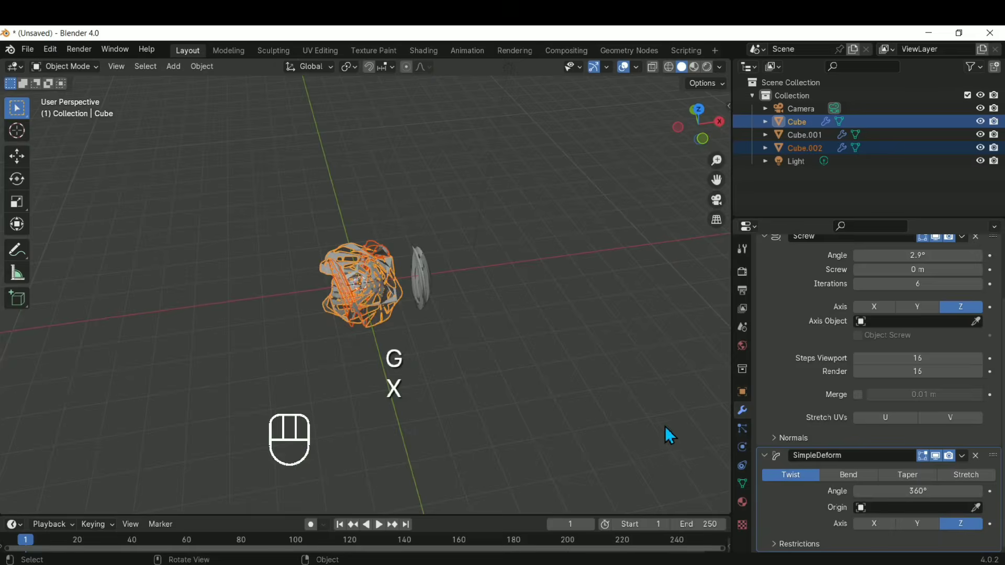
left_click(873, 524)
left_click(498, 314)
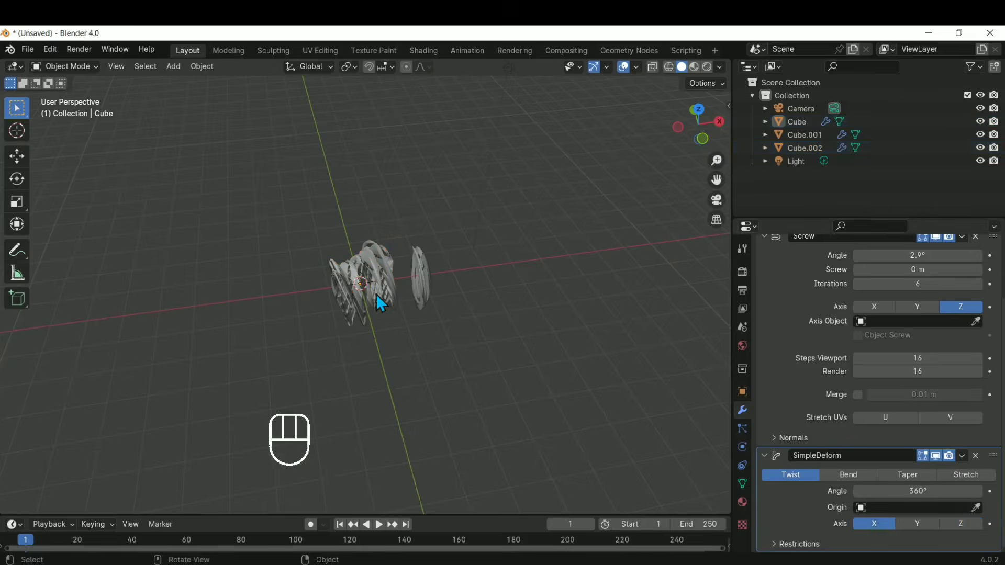
- Set the separated bottom-face piece's Simple Deform axis to Z and move it up along Z, above the other pieces
left_click(343, 298)
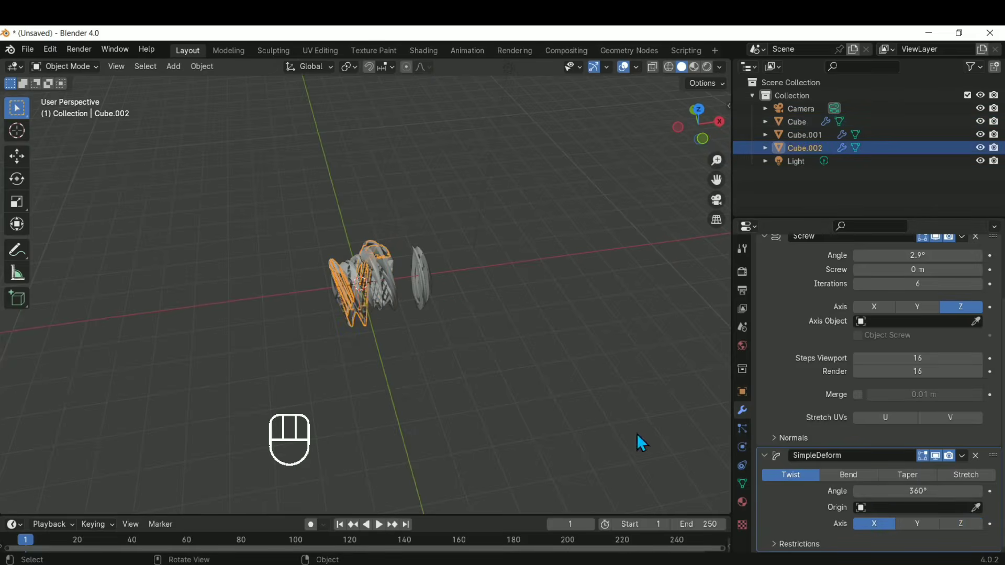
left_click(971, 523)
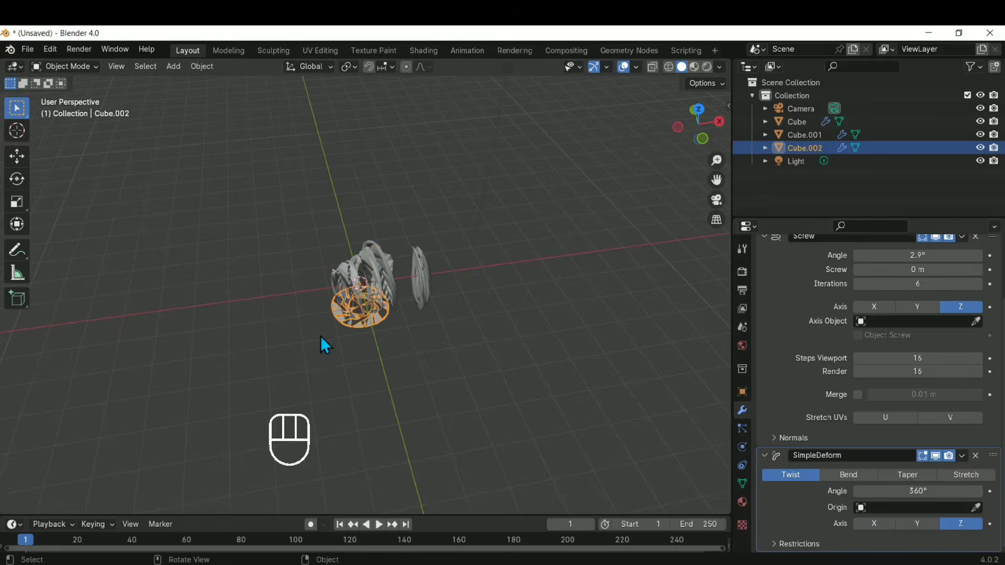
scroll(321, 335, "up", 4)
middle_click_drag(322, 326, 364, 284)
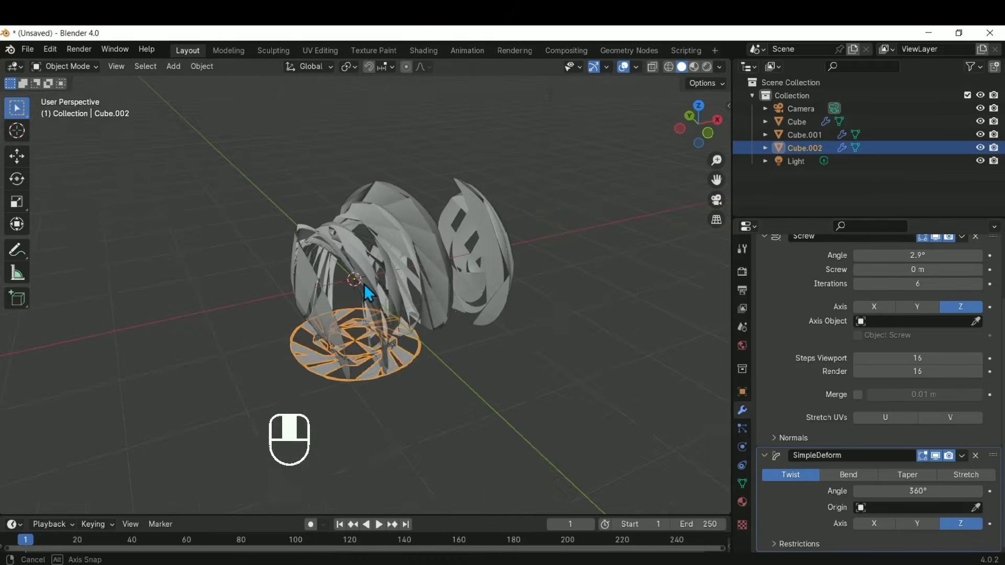
key("g")
key("x")
key("z")
left_click(457, 140)
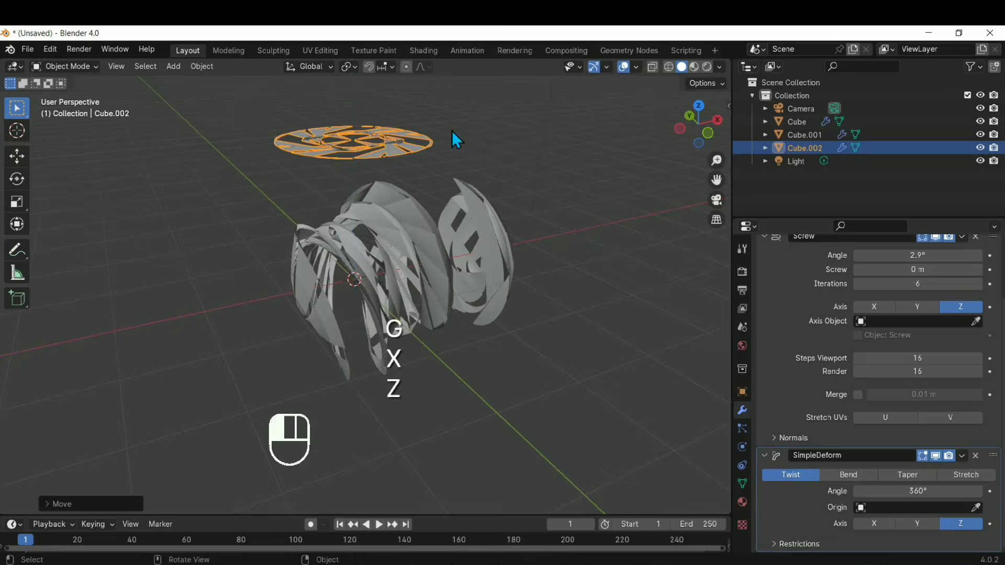
- Try the Y and X Simple Deform axes on the raised bottom-face piece, then restore the Z axis
middle_click_drag(458, 139, 451, 206)
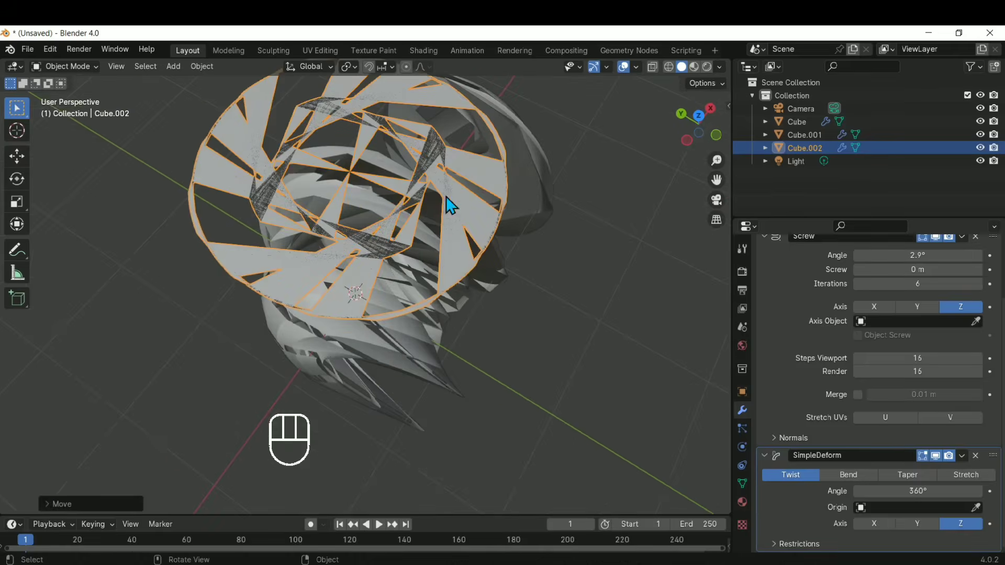
left_click(917, 524)
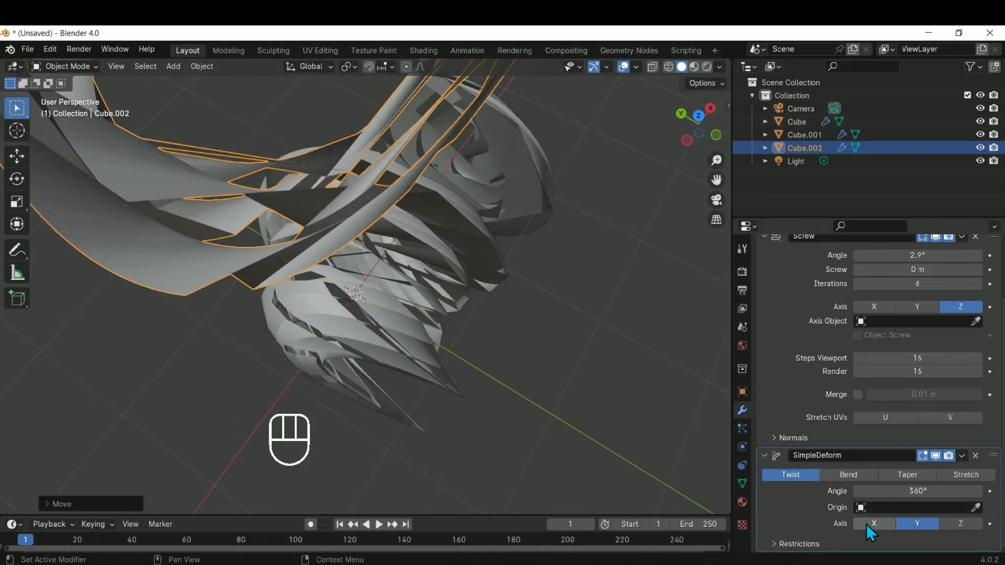
middle_click_drag(306, 270, 529, 201)
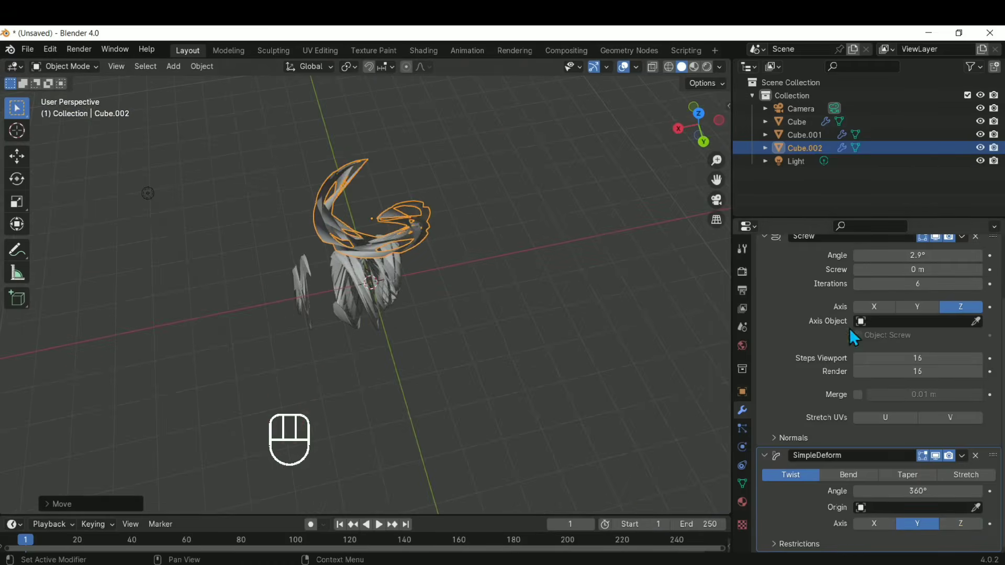
left_click(890, 525)
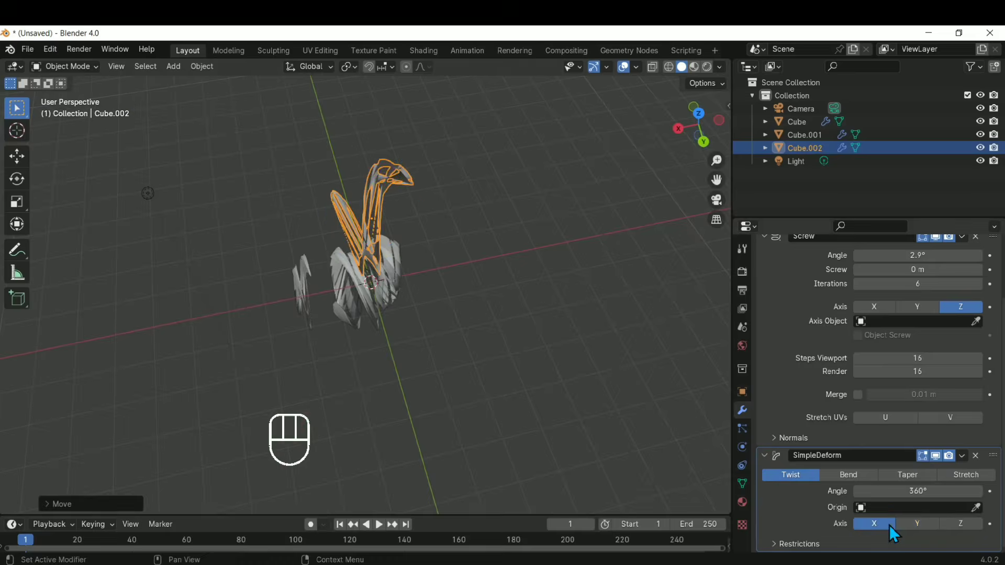
middle_click_drag(343, 285, 667, 345)
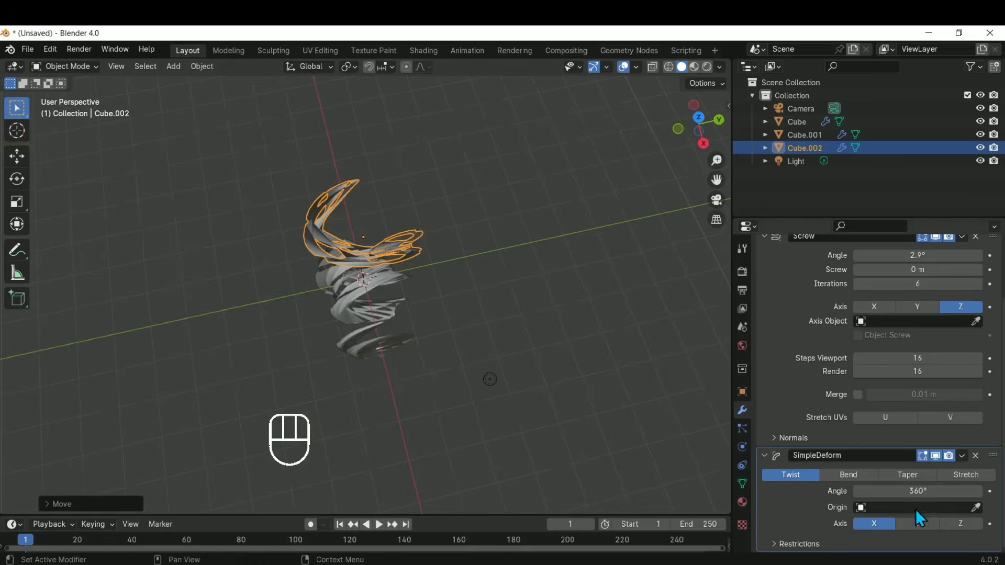
left_click(927, 525)
left_click(964, 523)
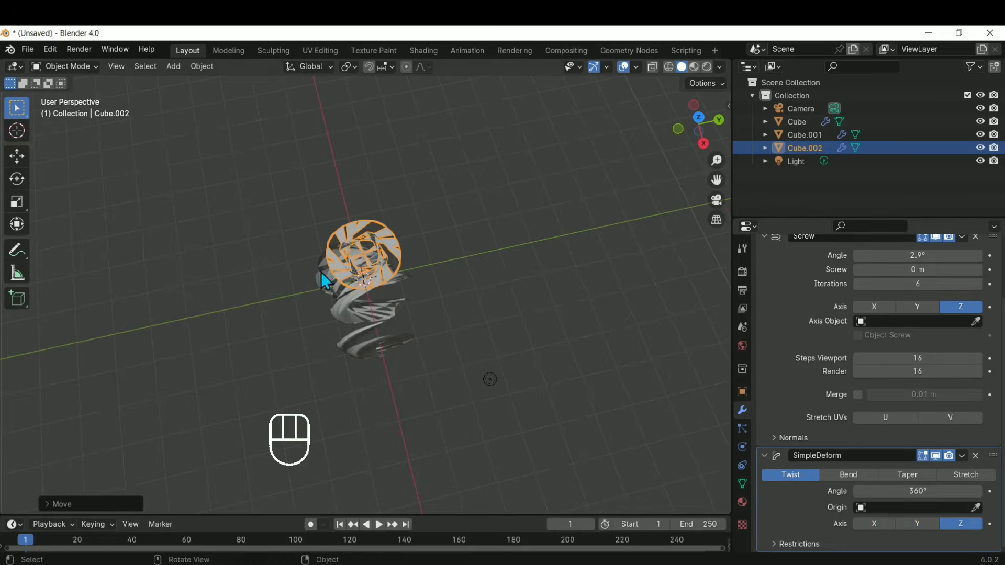
middle_click_drag(327, 283, 333, 245)
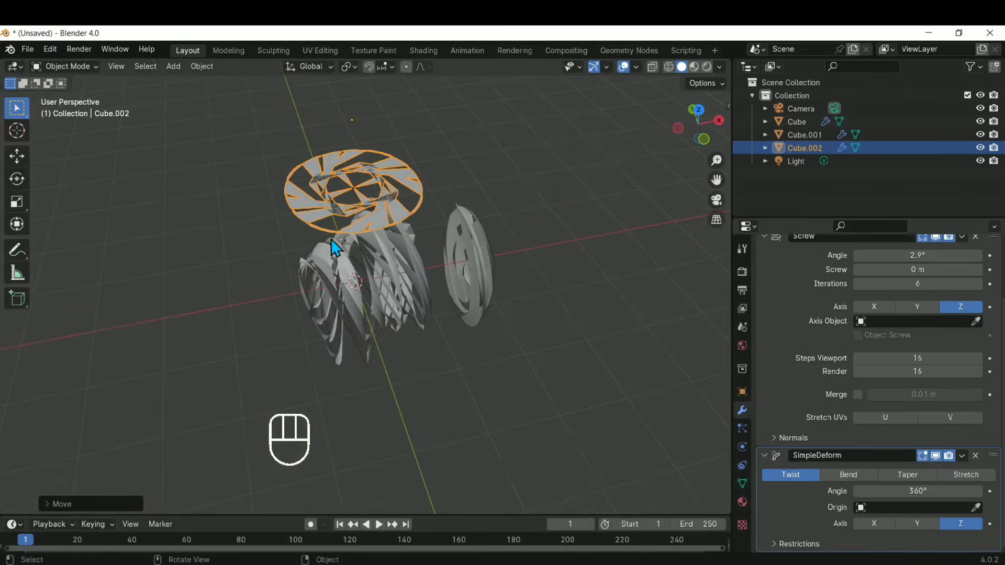
- Hide the original Cube object in the viewport and disable it in renders
left_click(482, 276)
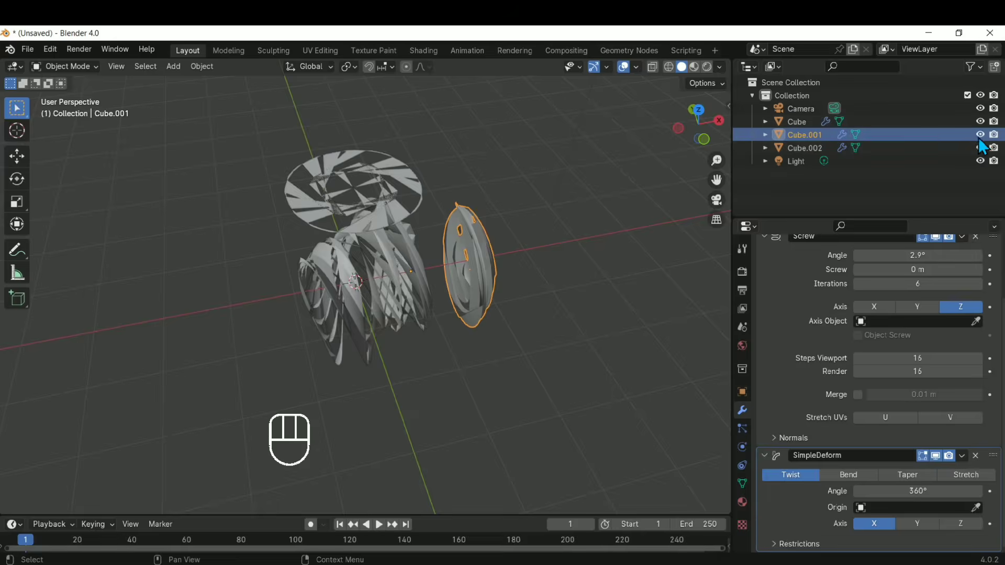
left_click(957, 123)
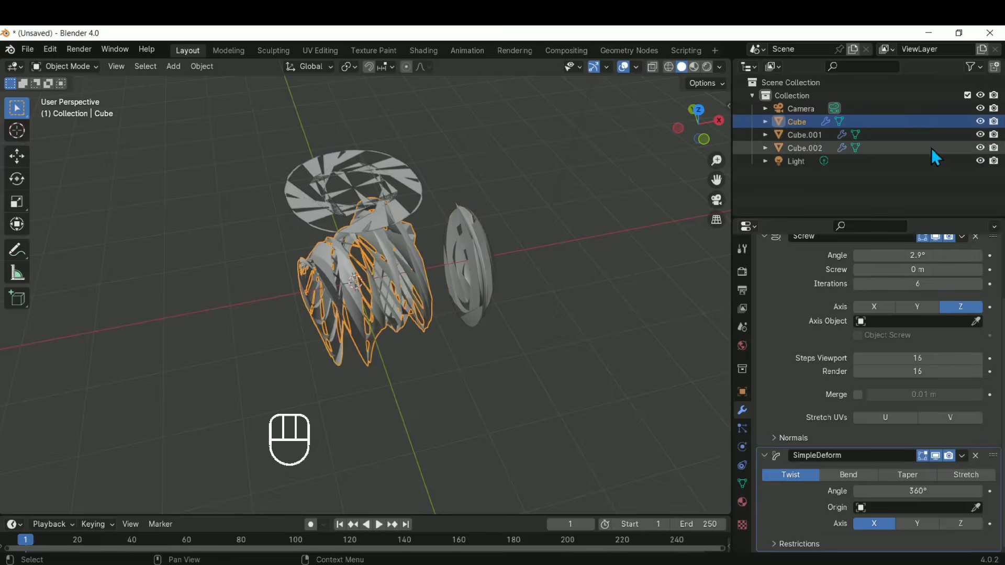
left_click(981, 122)
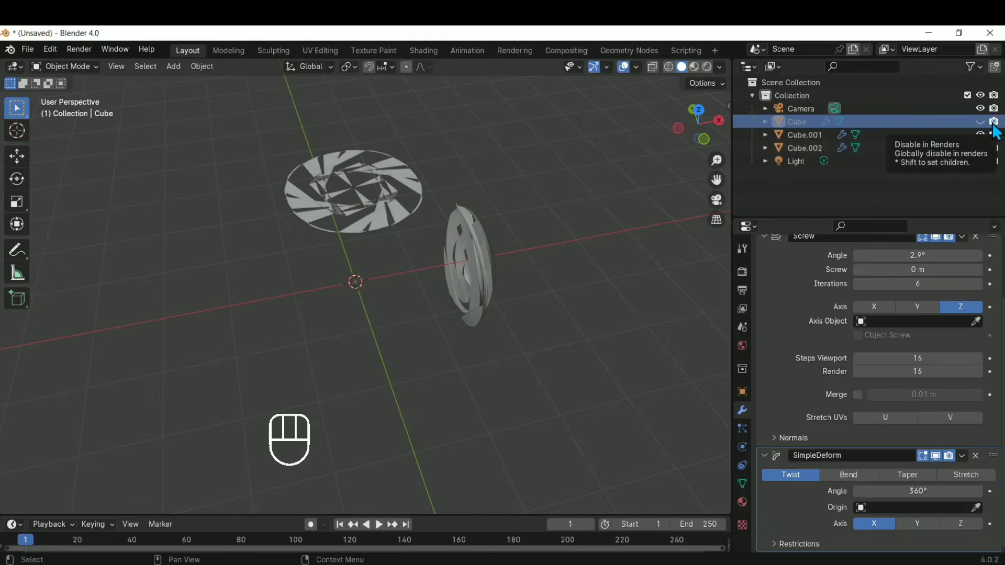
left_click(994, 123)
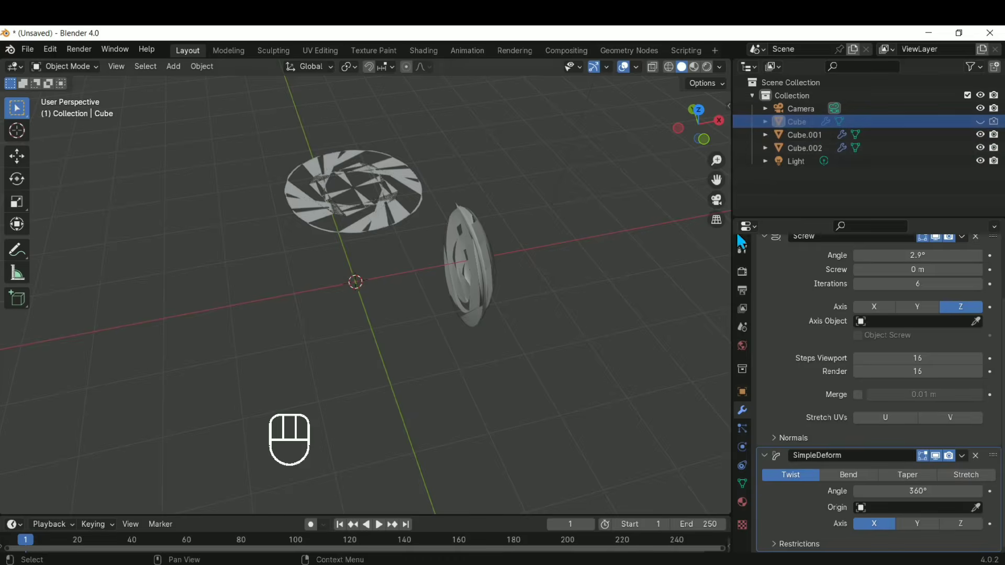
- Set the Simple Deform axis of the raised piece Cube.002 to Y and inspect its ring shape
left_click(386, 197)
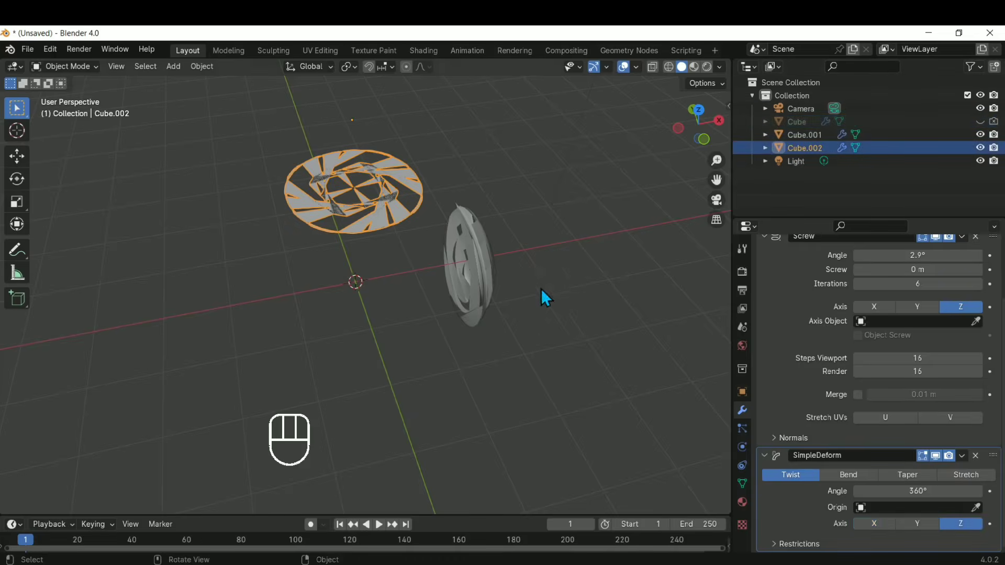
left_click(903, 523)
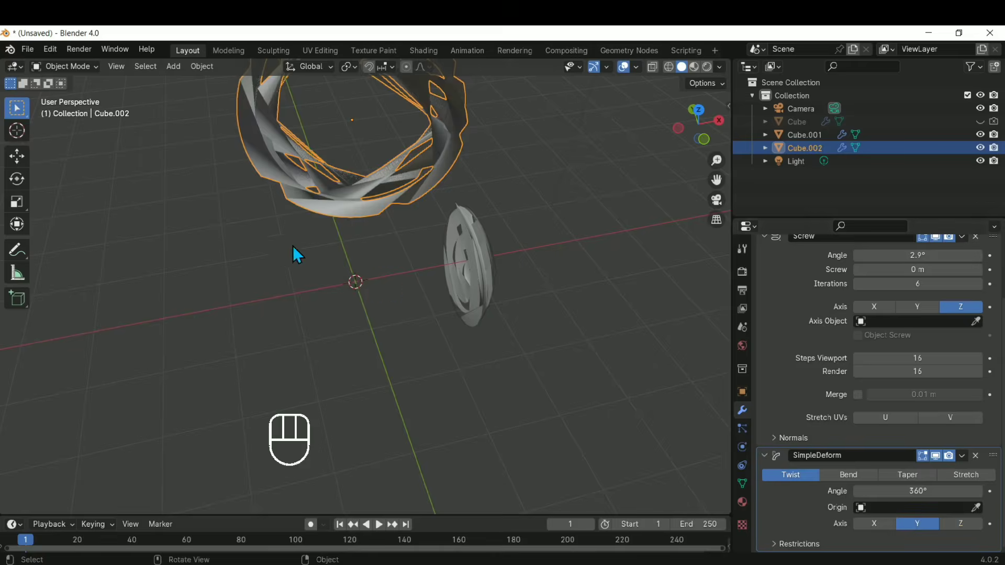
middle_click_drag(294, 254, 599, 227)
middle_click_drag(266, 158, 444, 246, "shift")
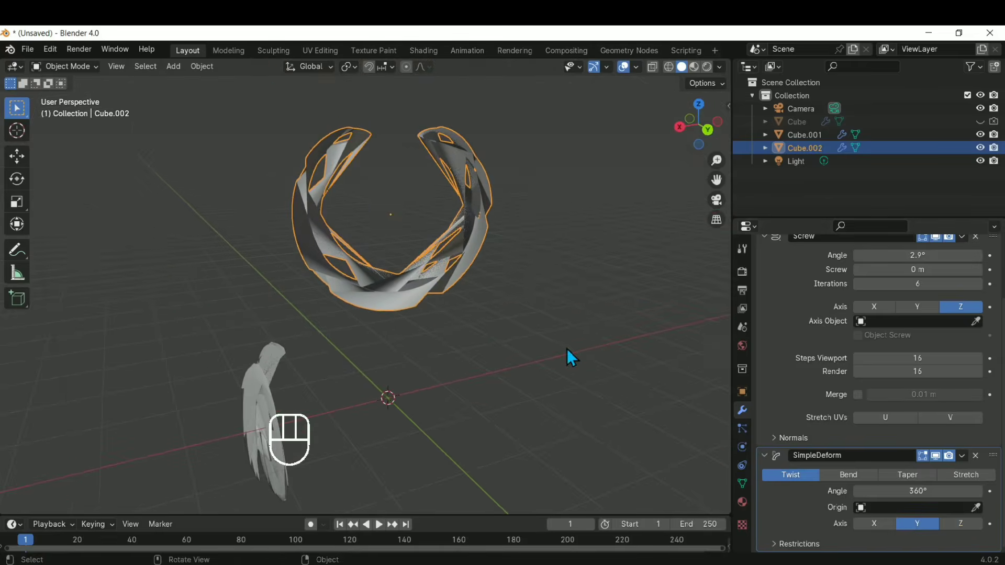
middle_click_drag(423, 388, 486, 283, "shift")
middle_click_drag(573, 332, 555, 400, "shift")
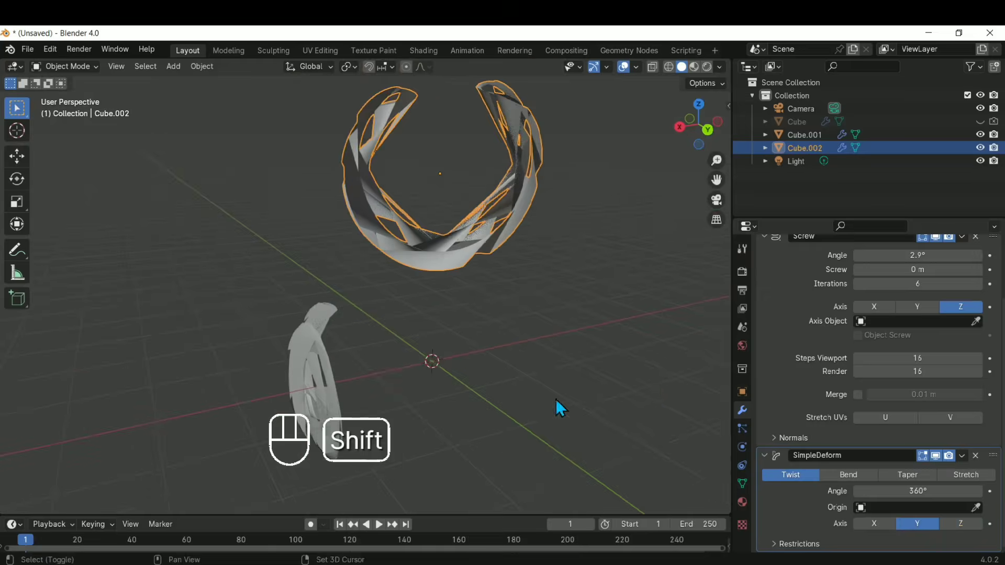
middle_click_drag(454, 276, 372, 320)
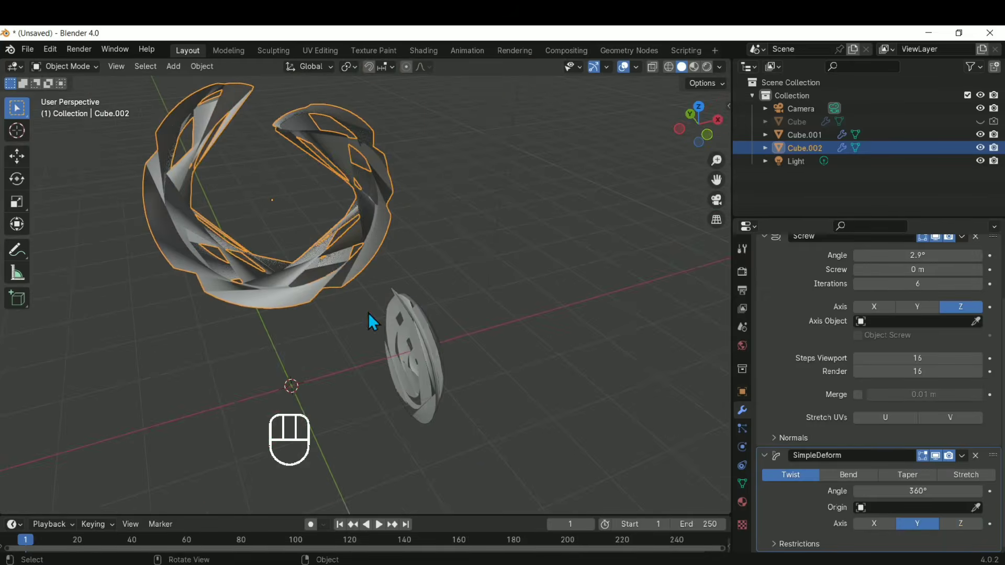
- Try rotating the disc-shaped piece Cube.001 about the global X axis
left_click(435, 350)
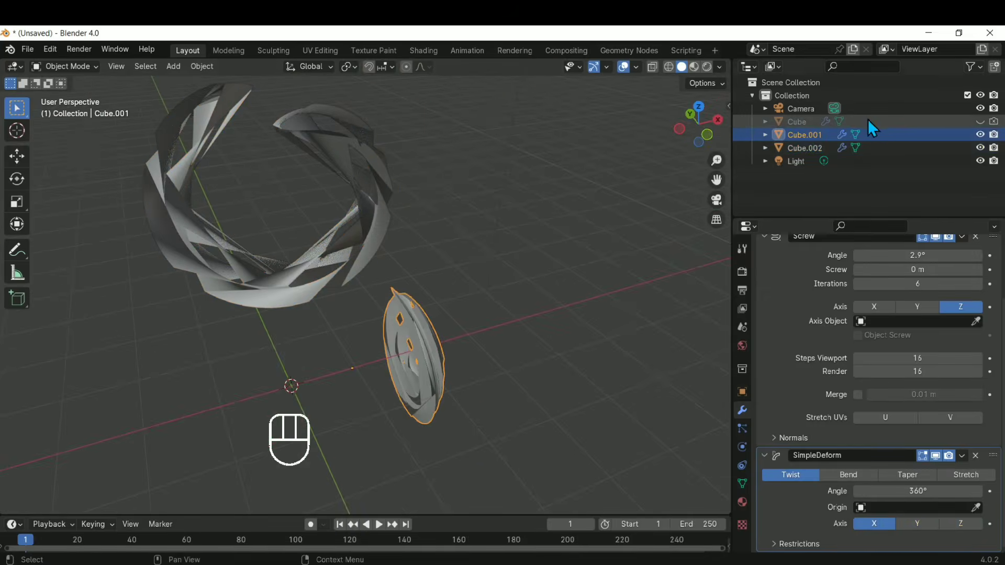
key("r")
key("x")
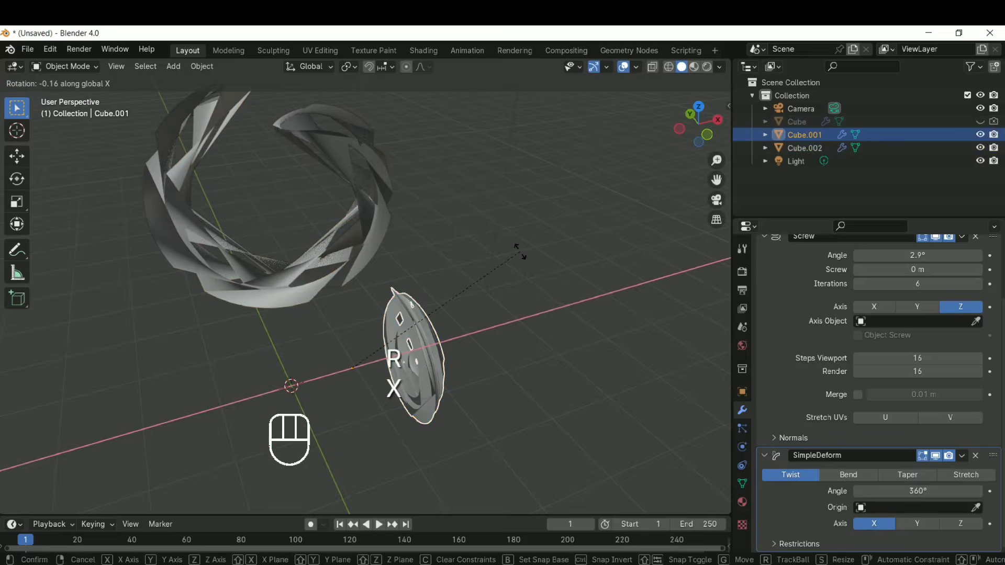
left_click(521, 254)
middle_click_drag(486, 366, 415, 344)
key("x")
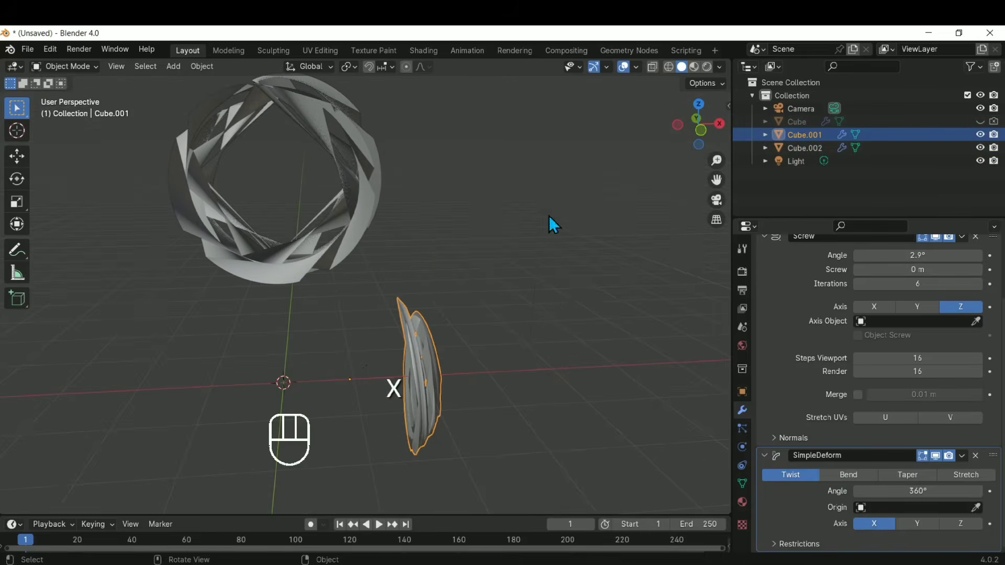
key("r")
key("x")
left_click(545, 218)
key("r")
key("x")
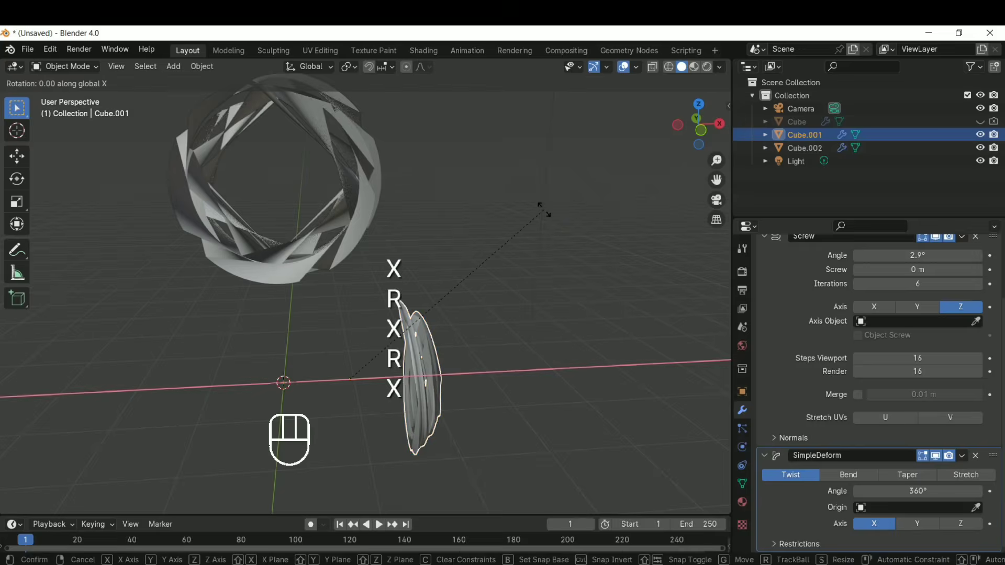
left_click(545, 211)
- Try a free rotation of the disc-shaped piece and examine its offset origin point up close
key("r")
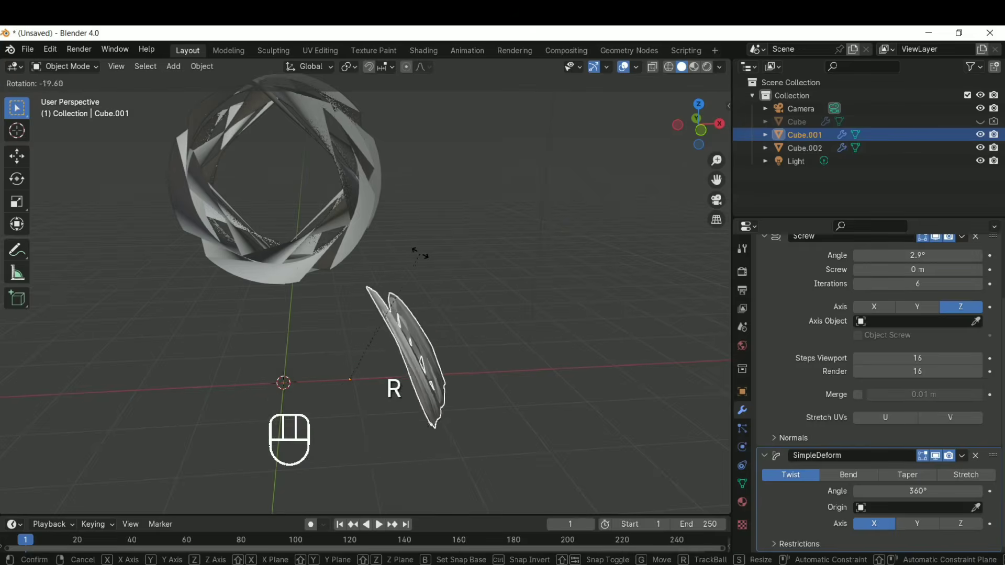
left_click(412, 257)
middle_click_drag(304, 385, 422, 320, "shift")
scroll(453, 281, "up", 4)
key("shift")
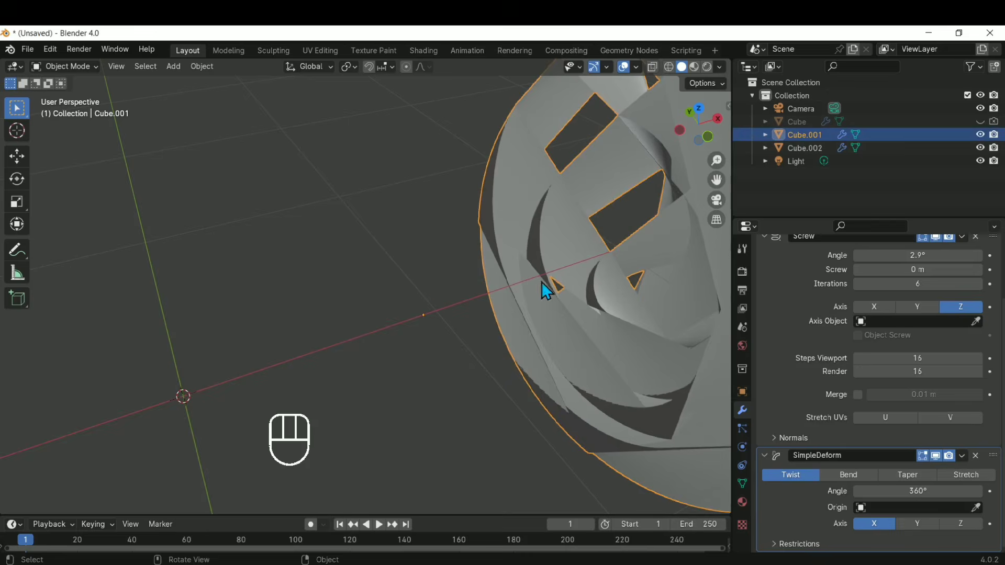
scroll(493, 271, "down", 5)
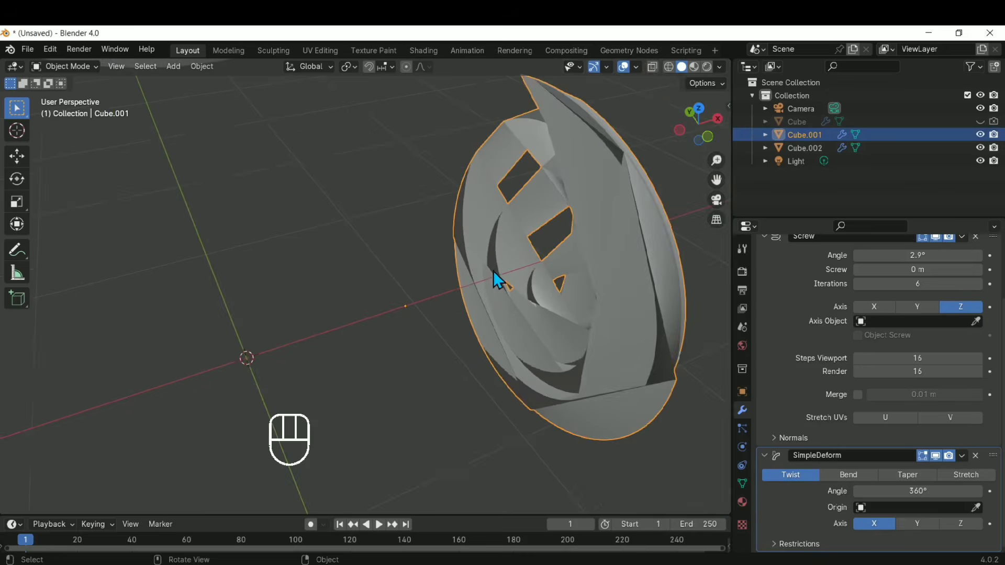
- Try a free rotation of the ring-shaped piece Cube.002 around its origin, then cancel it
left_click(312, 133)
scroll(366, 234, "down", 2)
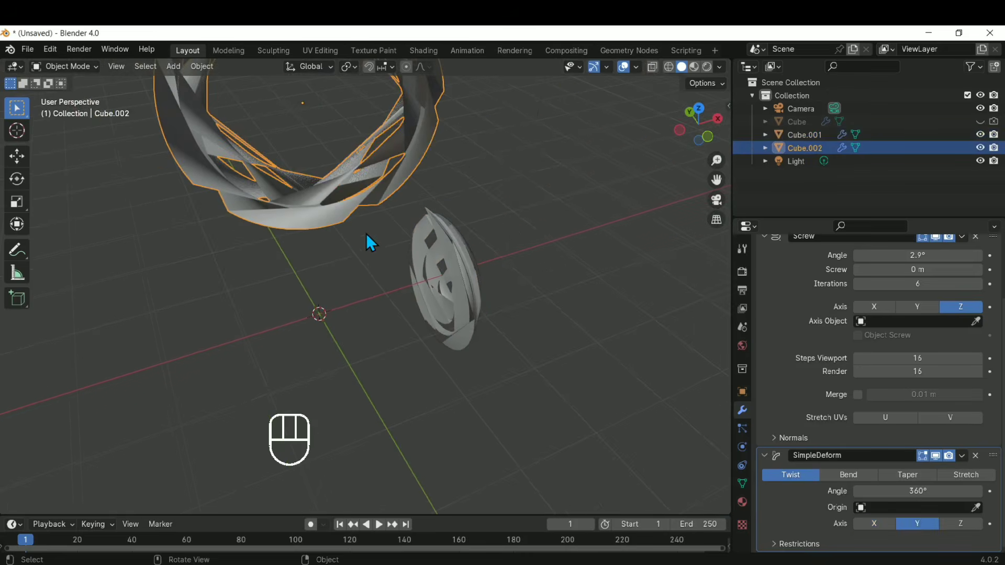
middle_click_drag(304, 130, 347, 278, "shift")
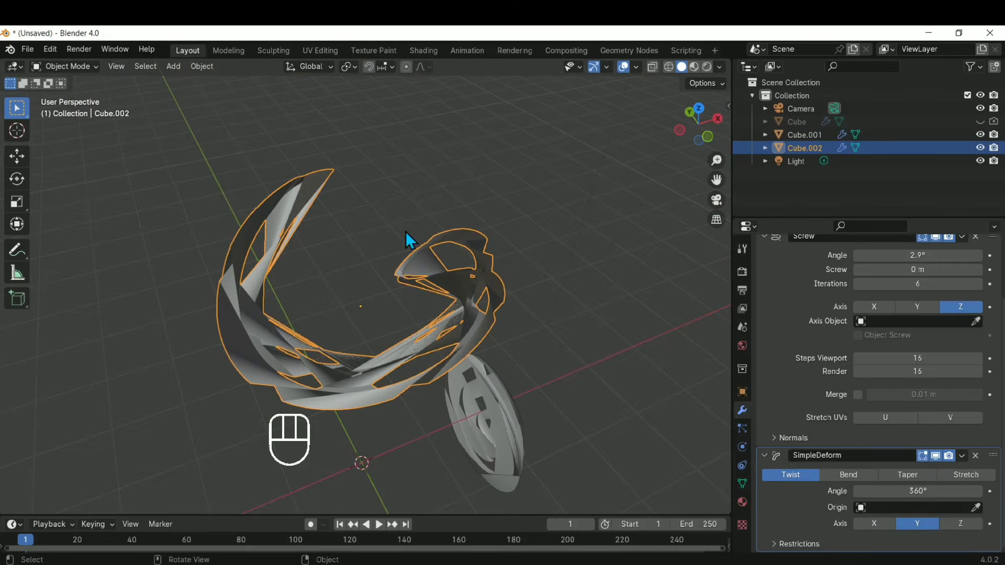
key("r")
right_click(420, 369)
middle_click_drag(413, 370, 354, 212, "shift")
- Try setting the origin of the disc-shaped piece Cube.001 to its geometry, then undo the origin change
left_click(494, 340)
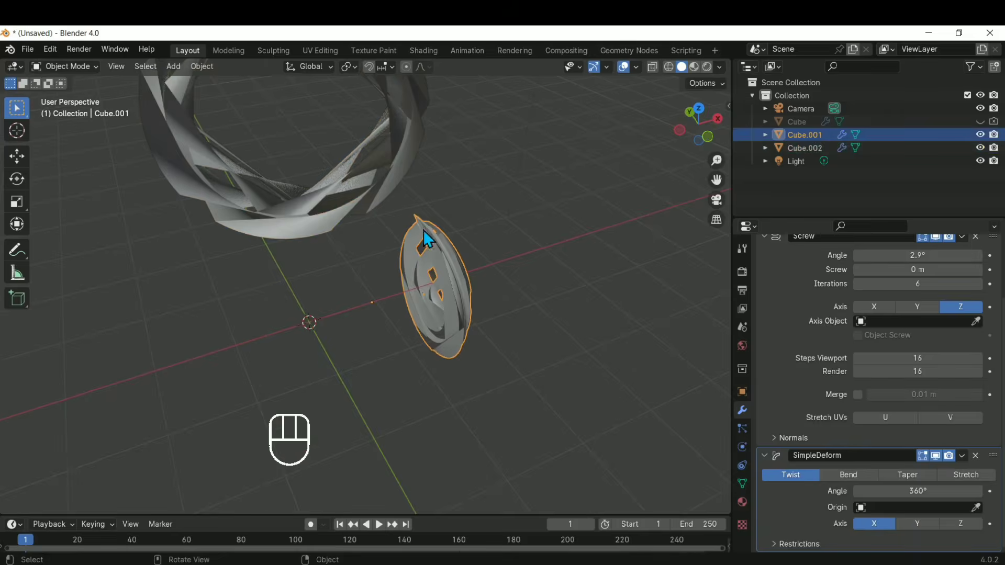
left_click(201, 67)
mouse_move(278, 96)
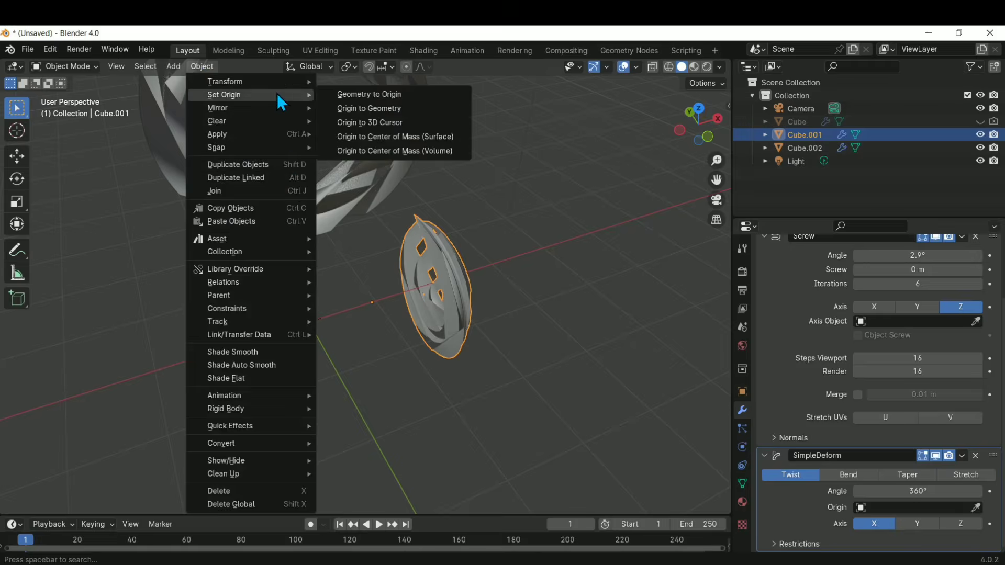
left_click(383, 108)
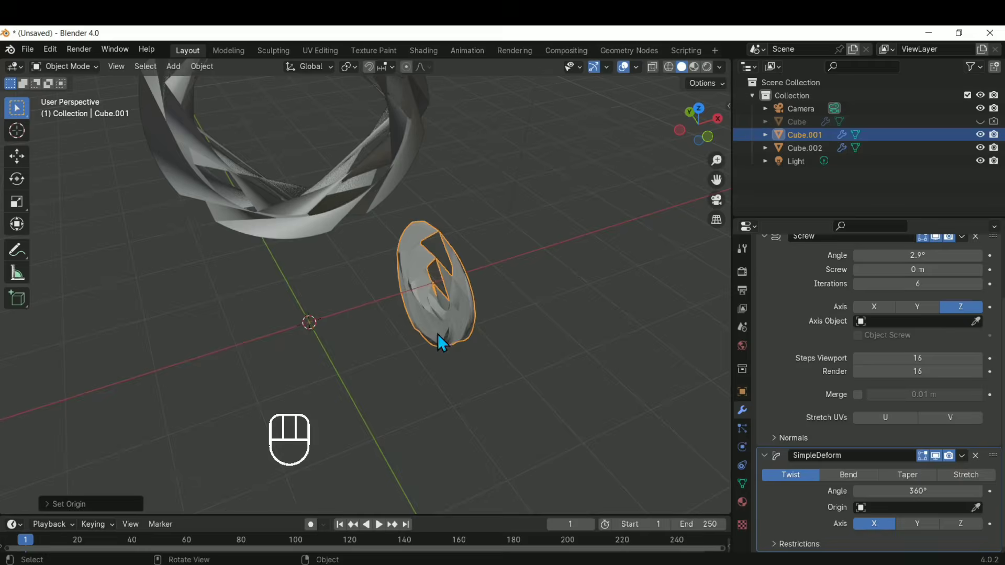
middle_click_drag(442, 344, 489, 308)
key("ctrl+z")
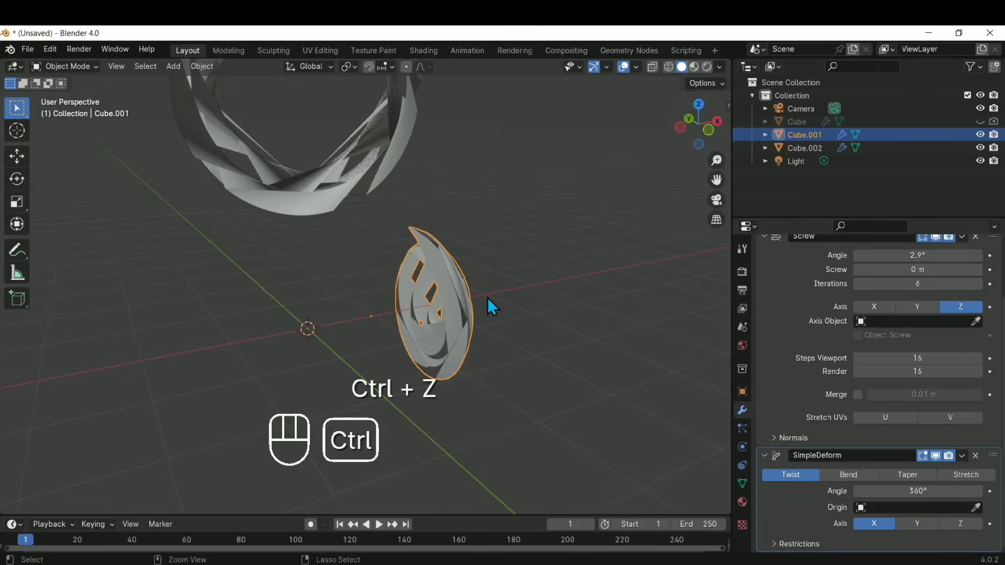
- Apply the Subdivision, Screw and Simple Deform modifiers of the disc-shaped piece Cube.001 permanently, in stack order
middle_click_drag(408, 340, 366, 302)
middle_click_drag(210, 314, 251, 314)
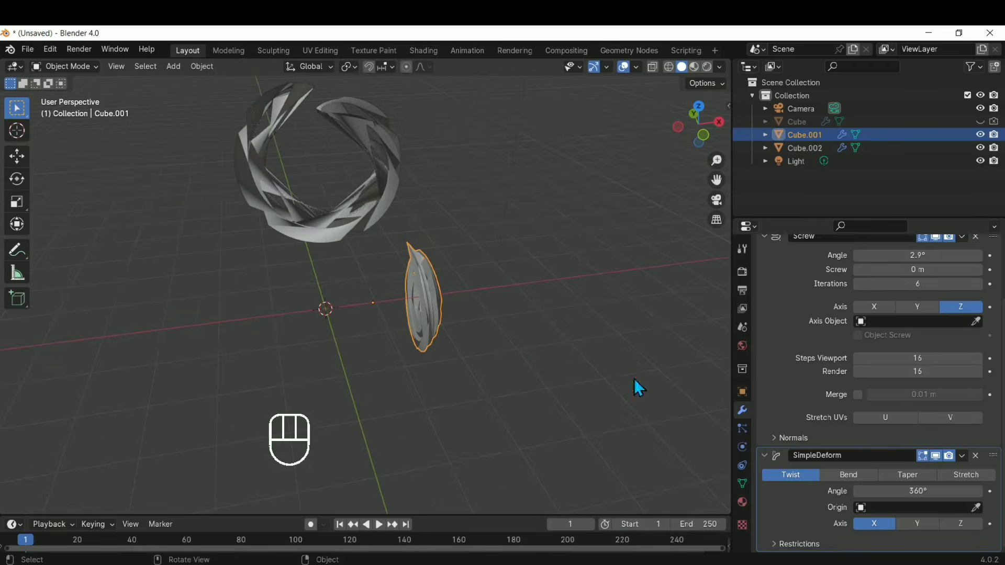
right_click(947, 339)
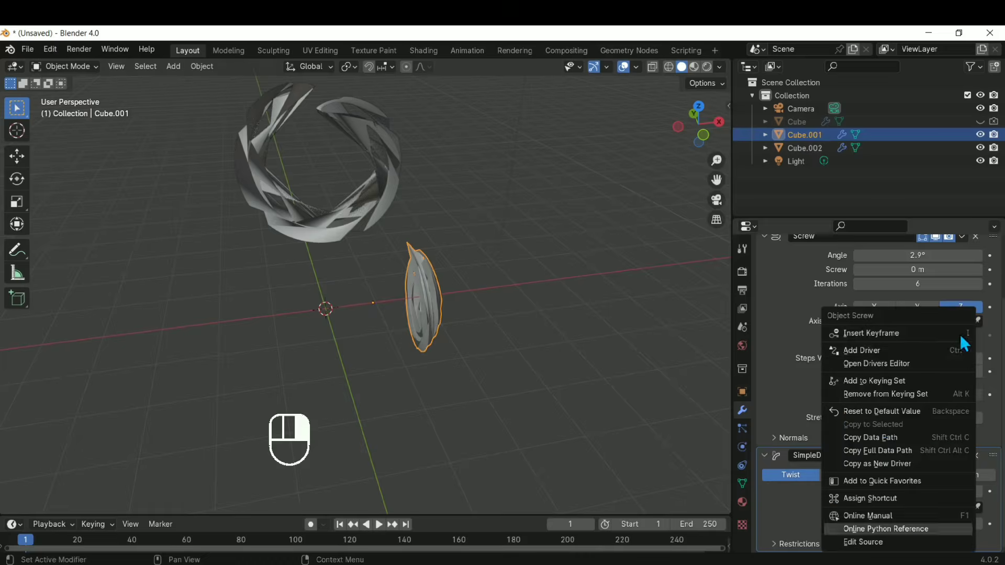
scroll(973, 356, "up", 3)
scroll(981, 310, "up", 1)
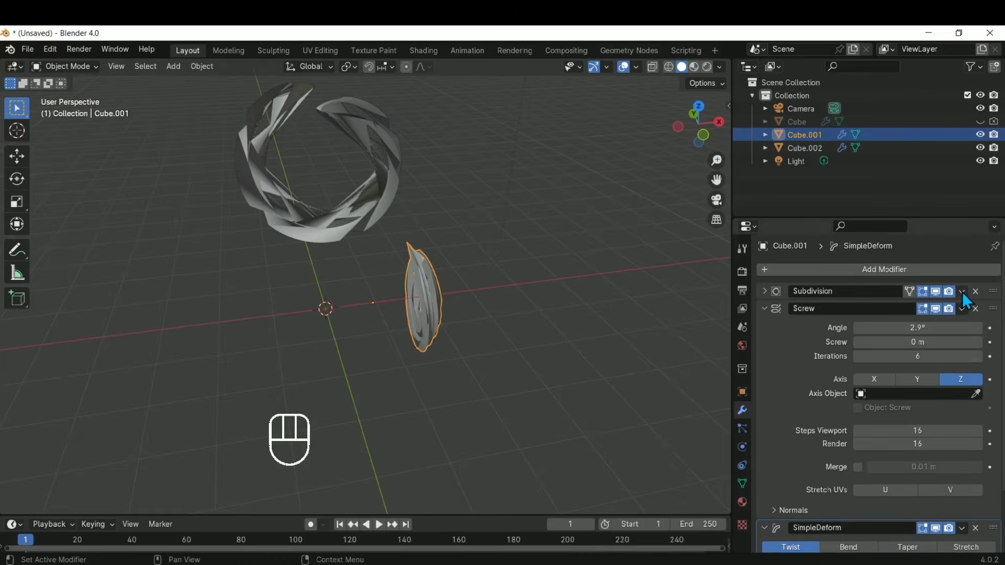
left_click(371, 261)
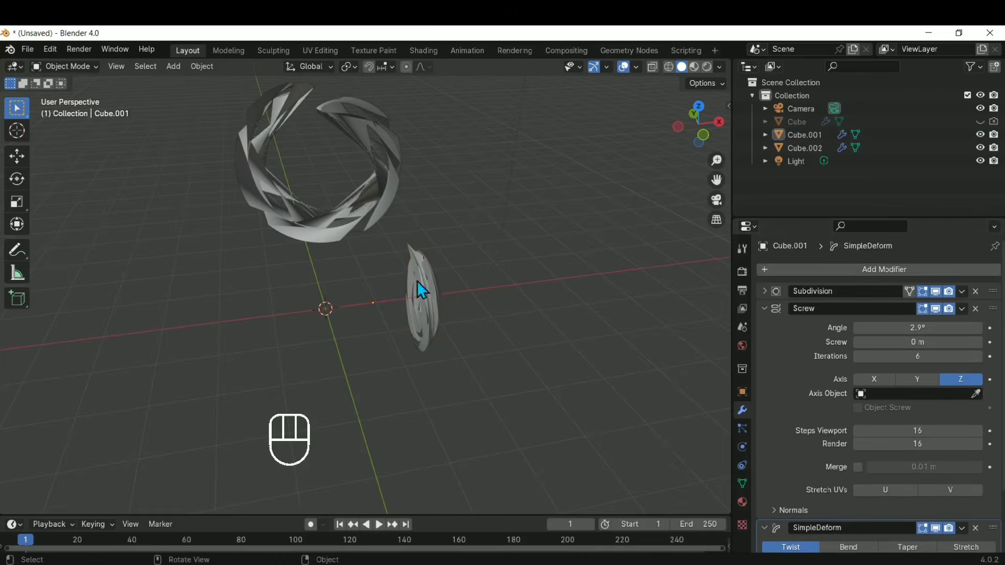
left_click(442, 316)
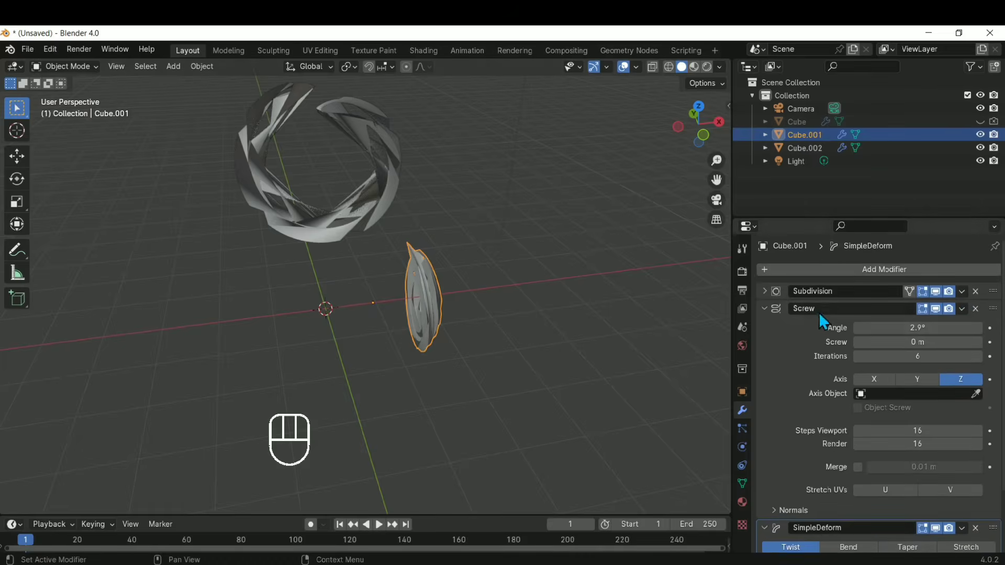
left_click(963, 292)
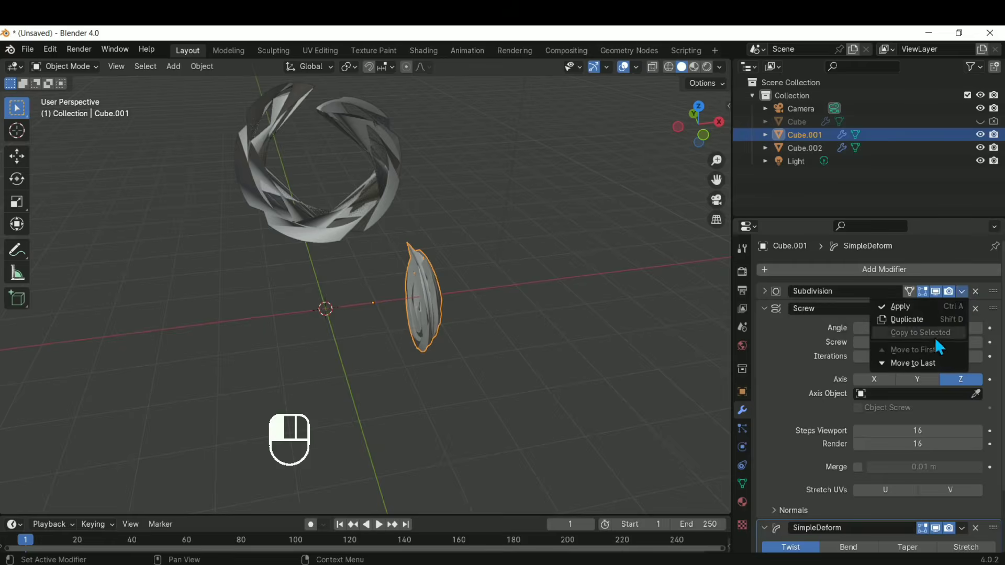
left_click(941, 306)
left_click(961, 290)
left_click(950, 308)
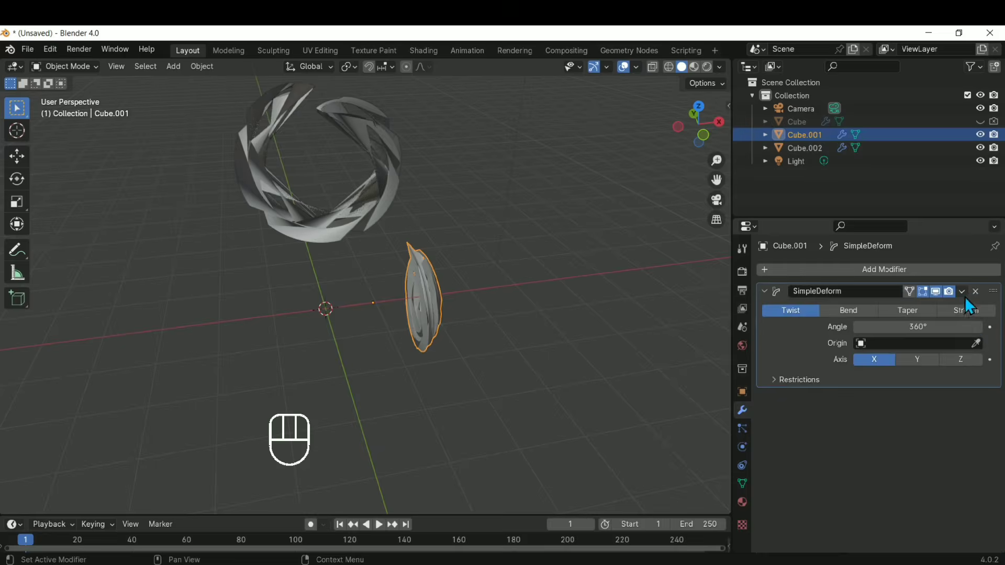
left_click(962, 291)
left_click(950, 305)
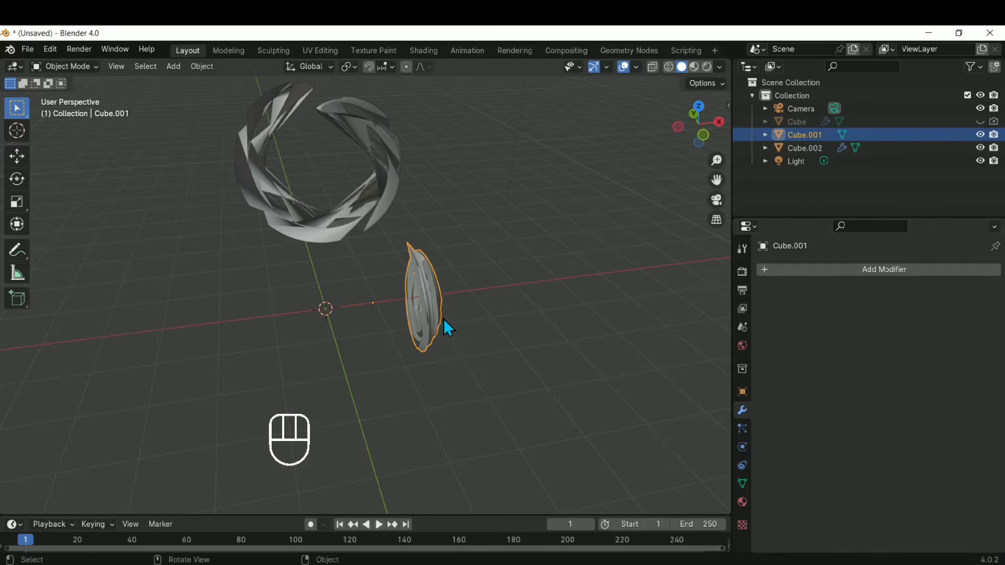
- Set the origin of the disc-shaped piece Cube.001 to its geometry
left_click(195, 65)
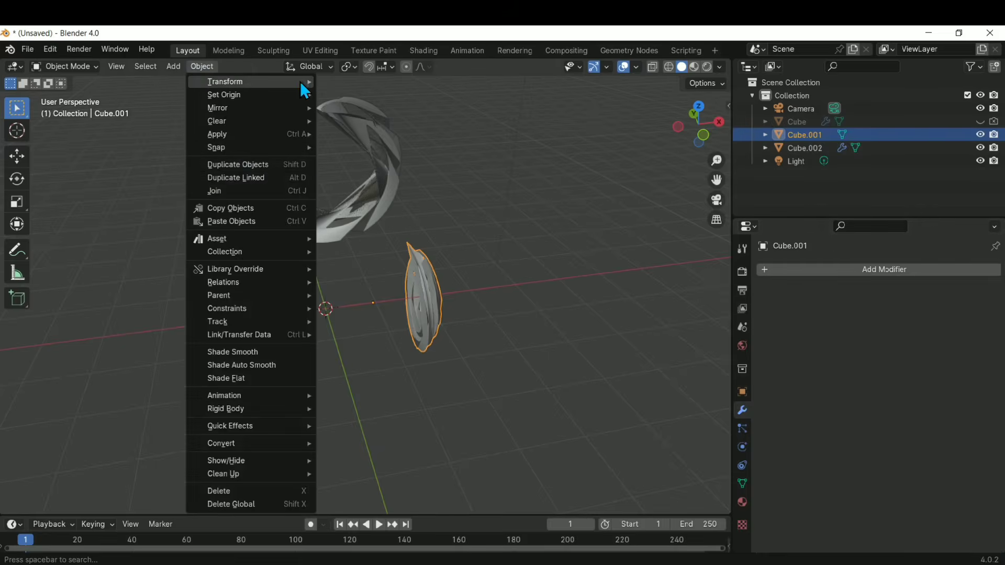
mouse_move(300, 84)
mouse_move(253, 101)
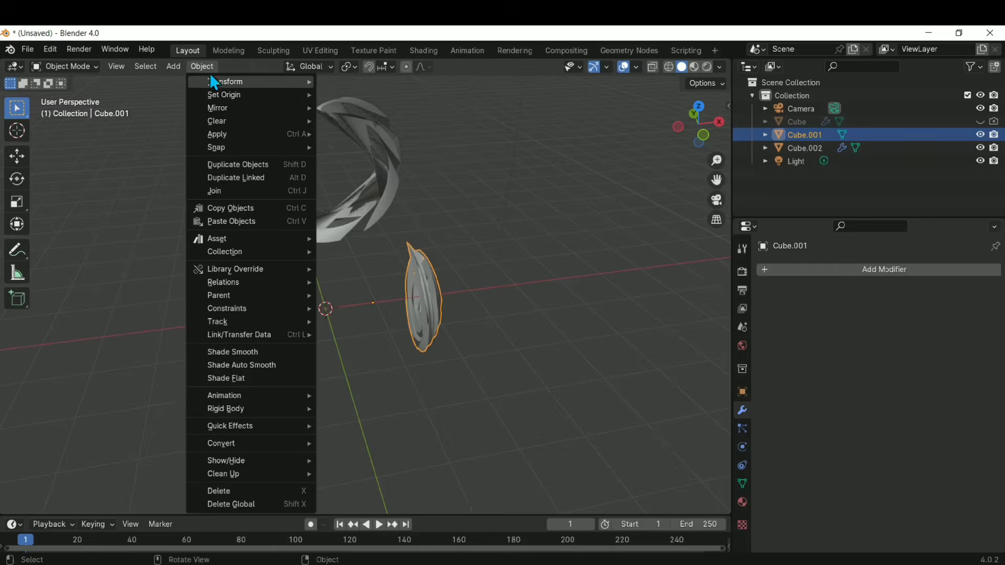
mouse_move(200, 76)
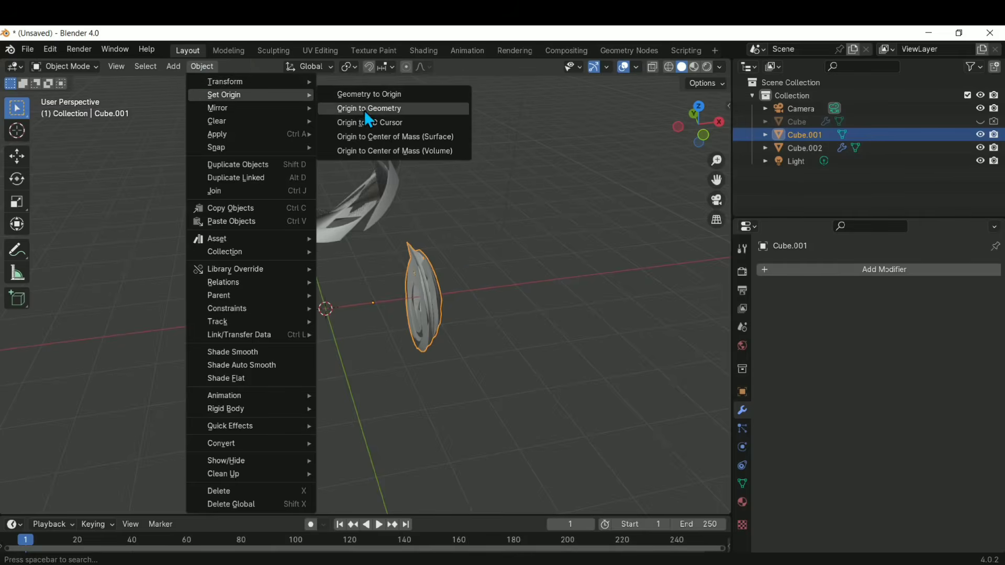
left_click(371, 108)
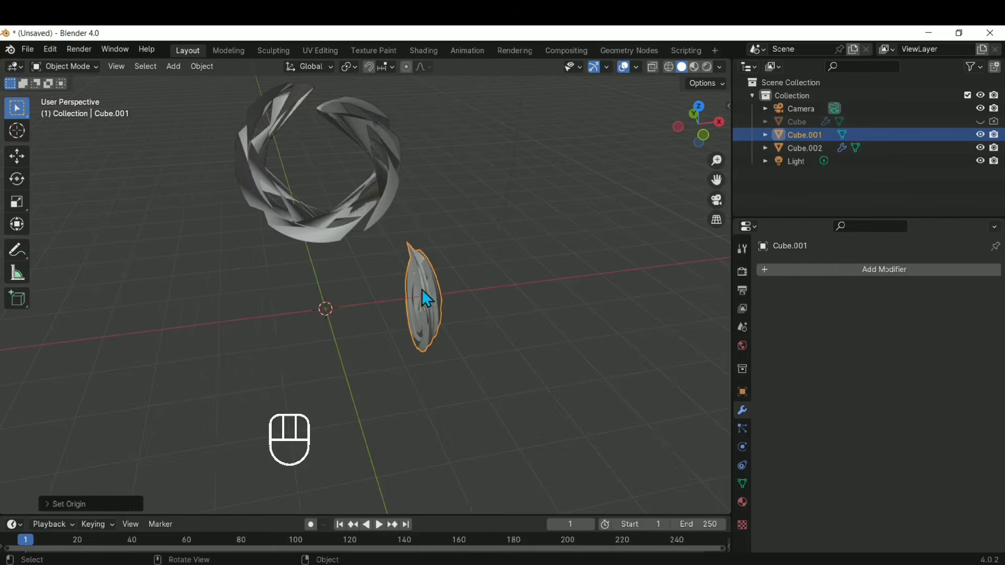
- Rotate the disc-shaped piece Cube.001 by 90° about the global Y axis to lay it flat
key("r")
right_click(464, 205)
key("r")
key("x")
type("z")
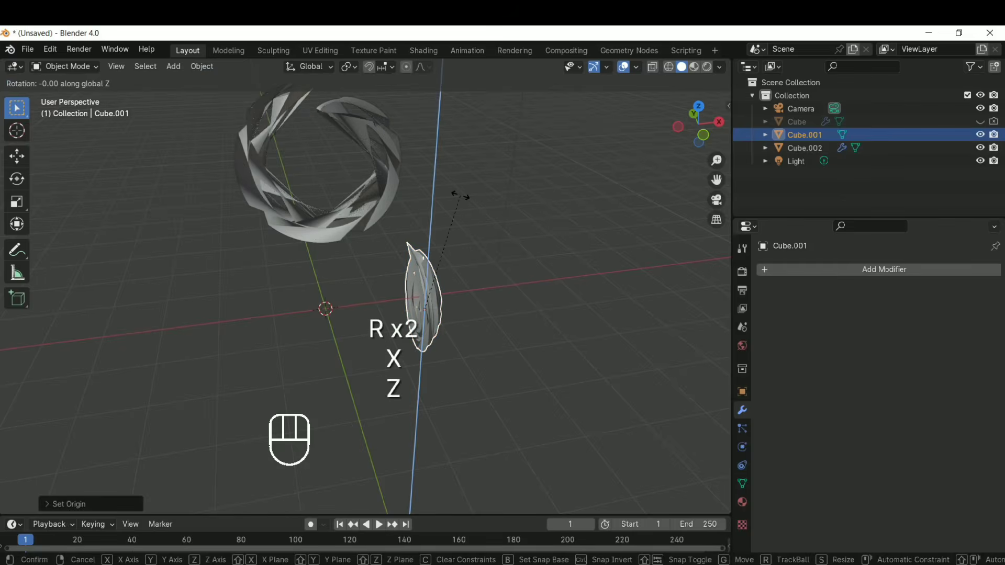
type("90")
type("xz")
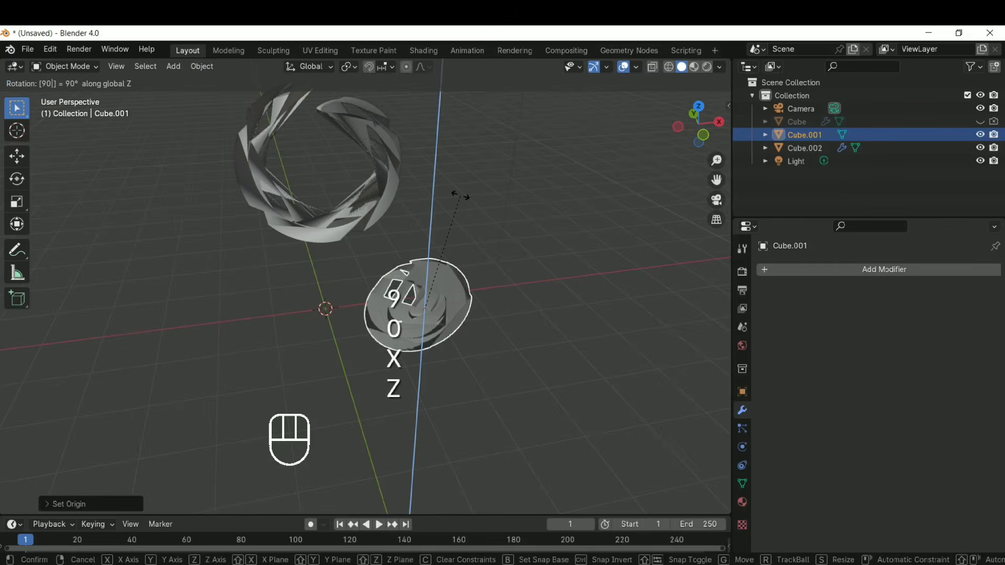
type("y")
left_click(560, 338)
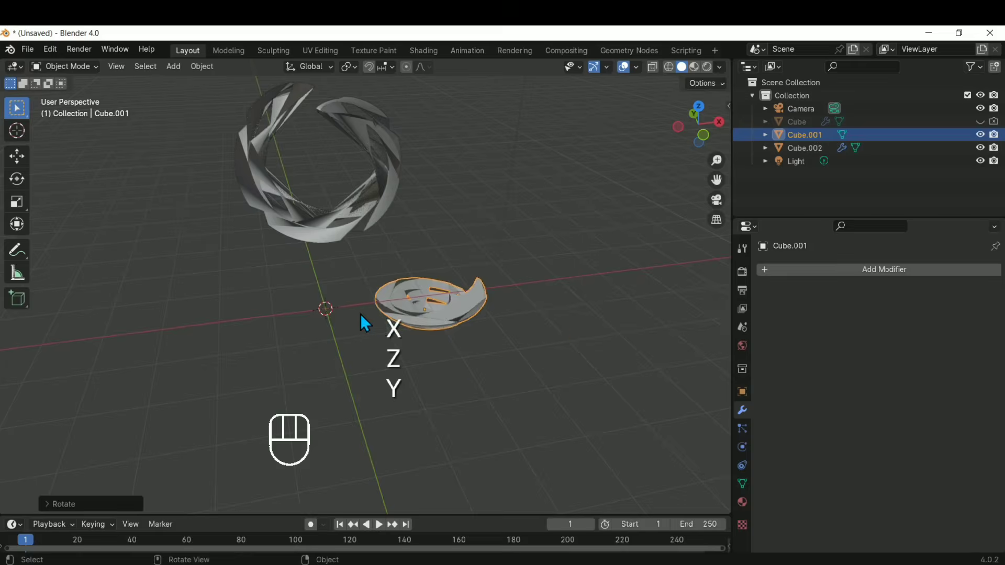
- Check the mesh of the disc-shaped piece Cube.001 in Edit Mode and try smooth shading on it in Object Mode
middle_click_drag(361, 313, 604, 330)
scroll(604, 330, "up", 4)
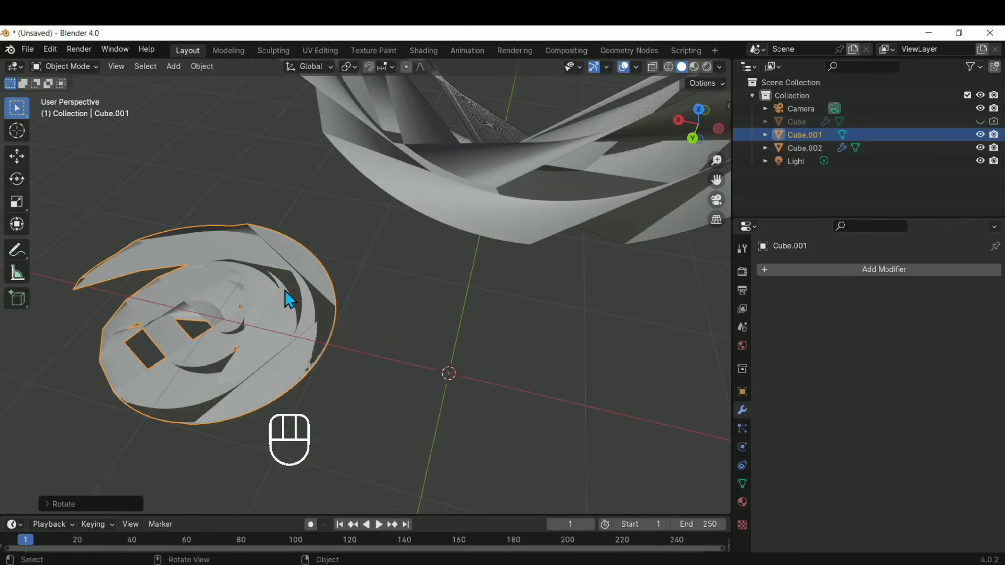
key("Tab")
middle_click_drag(231, 321, 389, 273, "shift")
scroll(296, 228, "up", 3)
key("Tab")
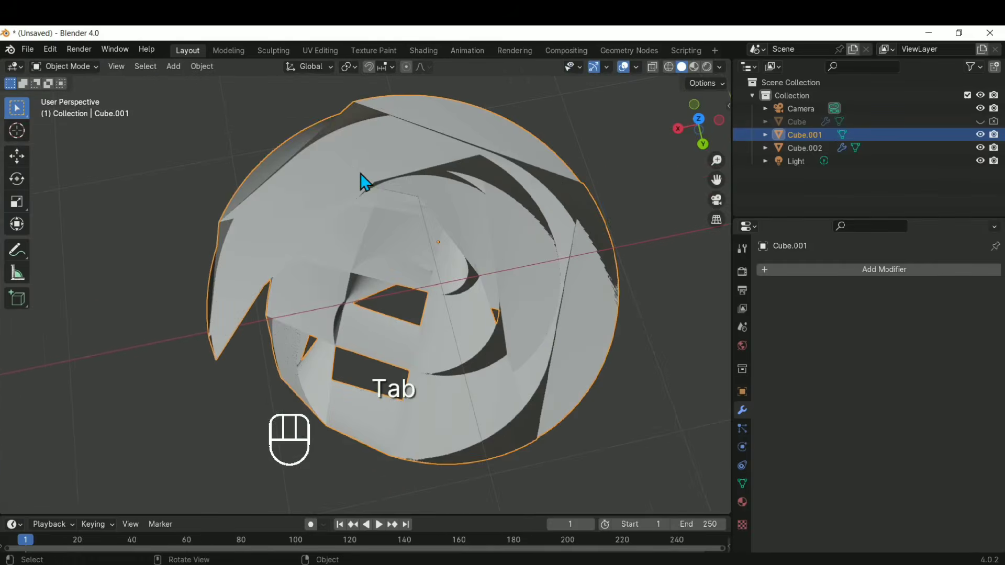
right_click(351, 167)
right_click(309, 174)
left_click(309, 174)
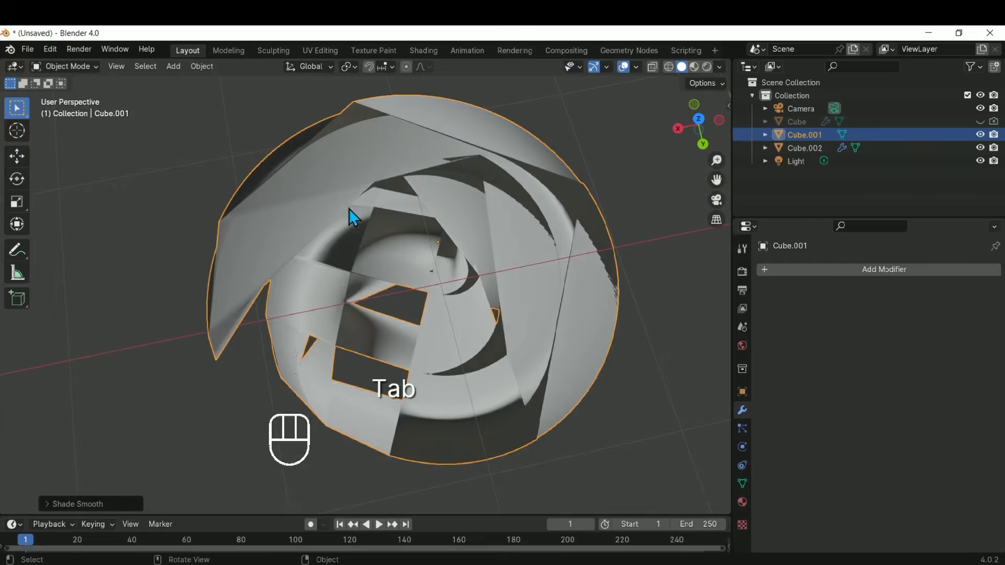
- Inspect the smooth-shaded disc's mesh in Edit Mode, then undo the smooth shading
middle_click_drag(347, 218, 466, 347)
key("Tab")
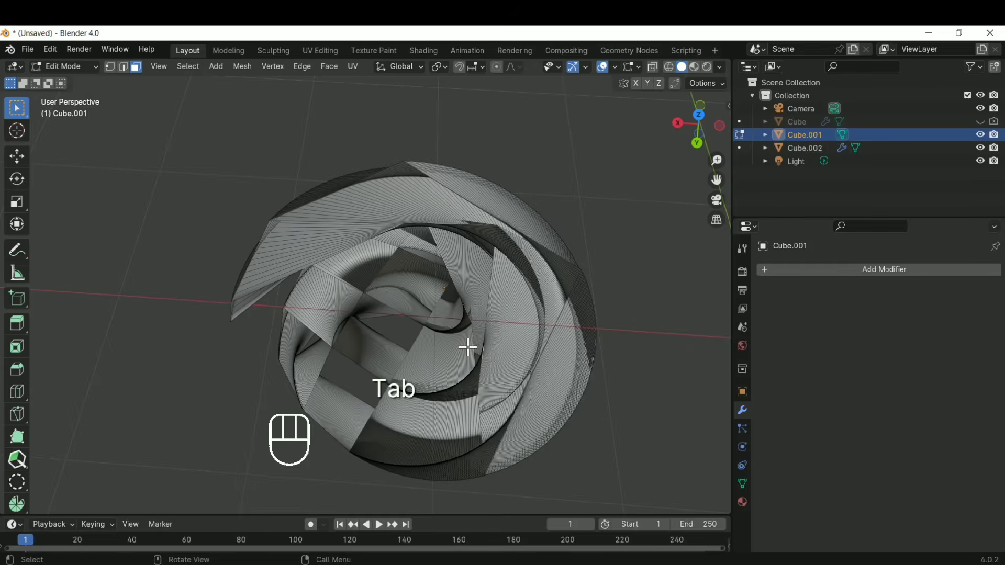
key("Tab")
key("ctrl+z")
key("ctrl+z")
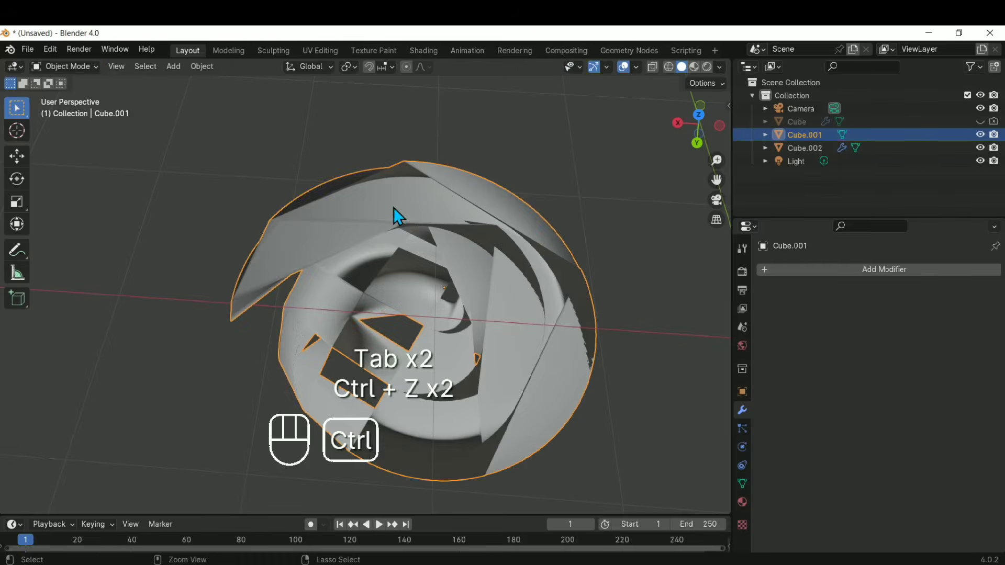
key("ctrl+z")
- Hide the ring-shaped piece Cube.002 and, in top view, move the disc-shaped piece over the world origin
middle_click_drag(566, 327, 445, 281, "shift")
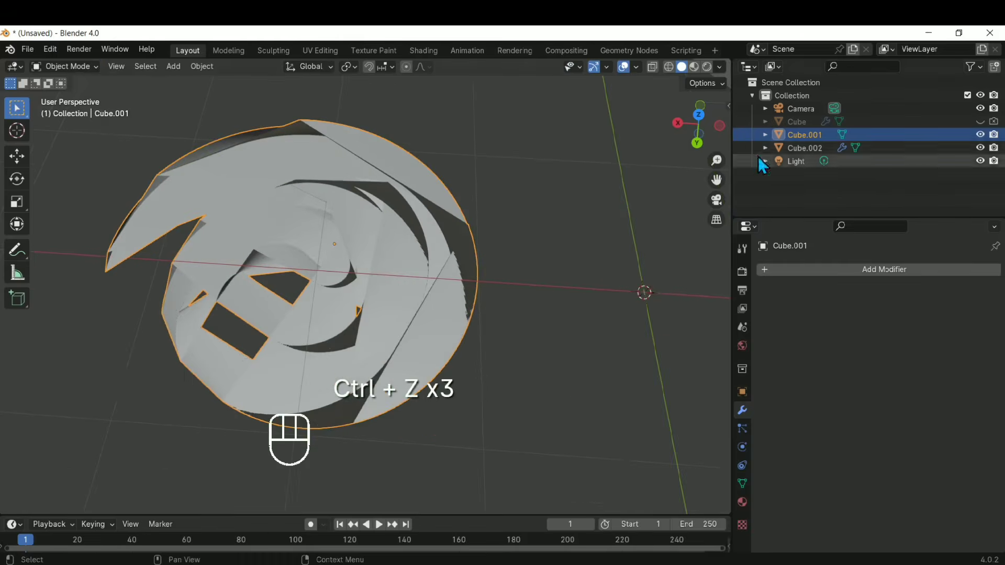
left_click(981, 148)
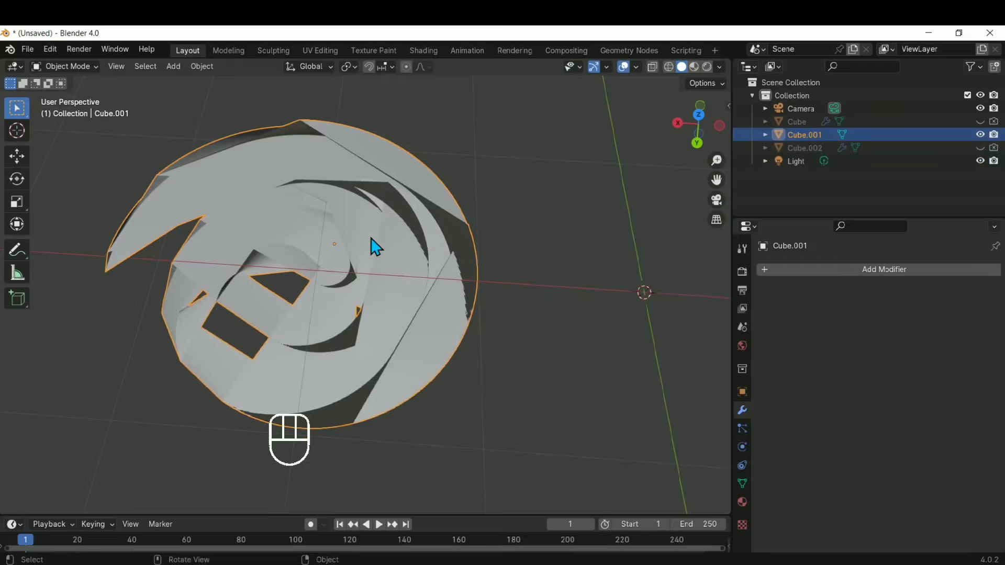
scroll(440, 237, "down", 3)
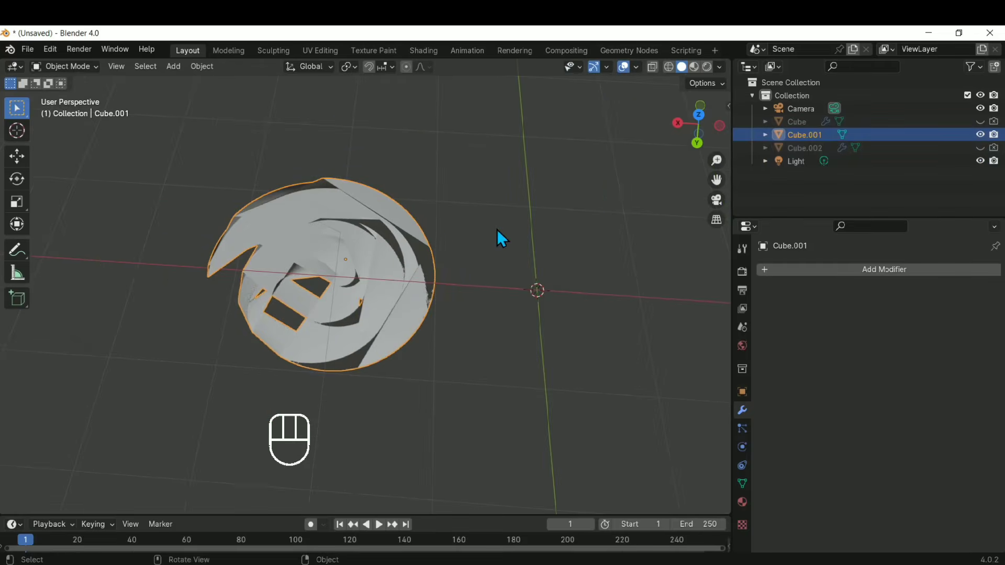
key("KP_7")
key("g")
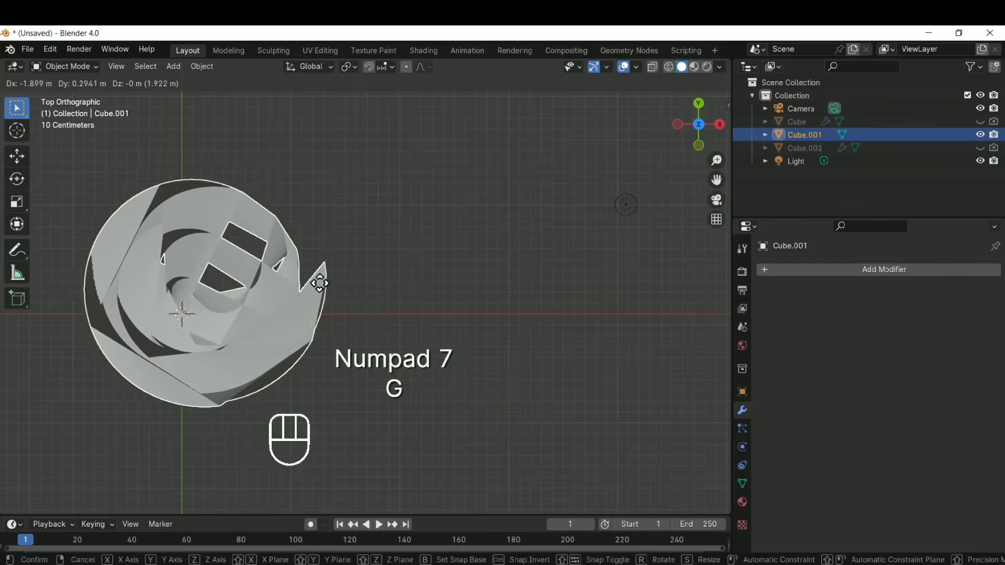
left_click(267, 322)
- Try box-selecting the disc's upper-right section in Edit Mode and deleting it to leave a crescent
middle_click_drag(267, 322, 578, 300, "shift")
key("Tab")
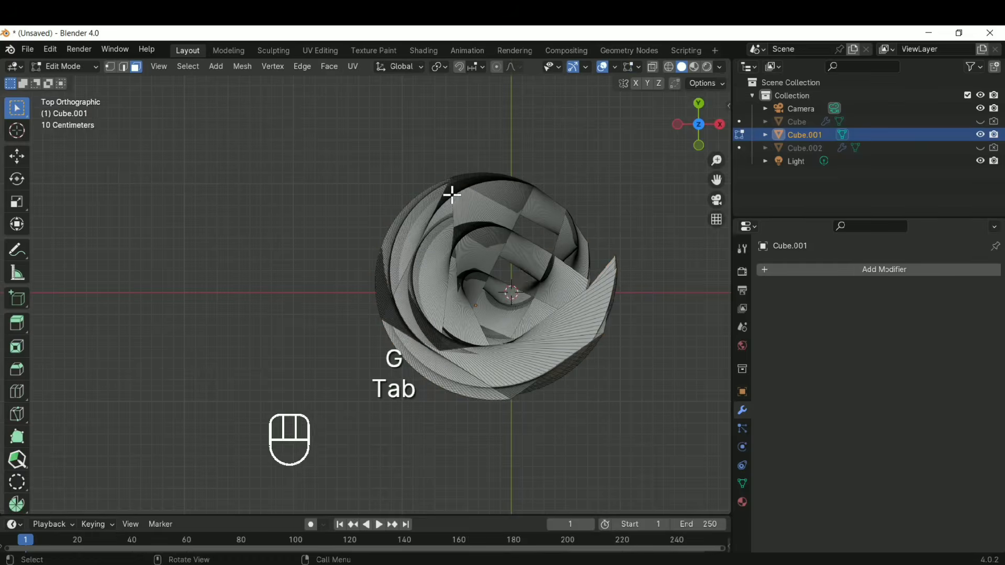
left_click_drag(657, 149, 585, 288)
key("x")
left_click(495, 218)
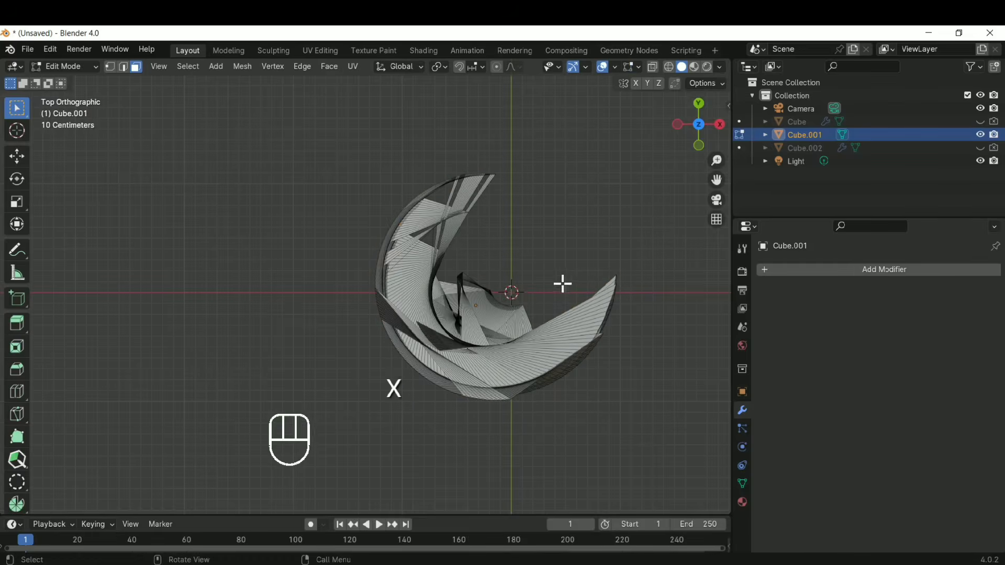
- Try deleting the faces at the crescent's upper horn, then undo the deletion
middle_click_drag(489, 264, 488, 339, "shift")
left_click_drag(496, 220, 438, 289)
key("x")
left_click(488, 270)
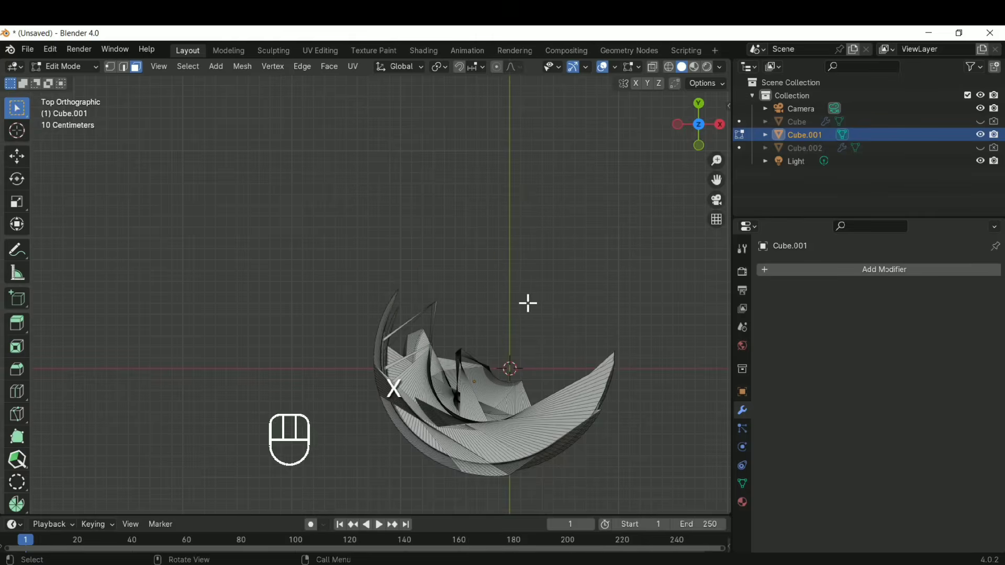
key("ctrl+z")
- Try deleting another box selection at the crescent's upper tip, undo it and return to Object Mode
left_click_drag(505, 199, 446, 268)
key("x")
left_click(502, 268)
middle_click_drag(514, 287, 473, 305)
key("ctrl+z")
key("Tab")
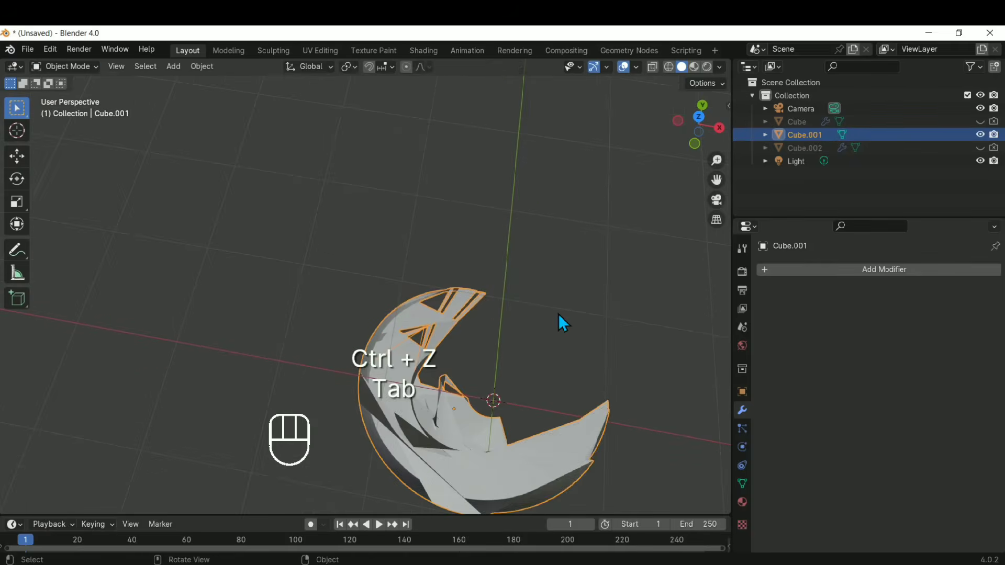
- Try adding a Decimate modifier with ratio 1.0 to the crescent, apply it and inspect the mesh in Edit Mode
middle_click_drag(558, 313, 369, 298)
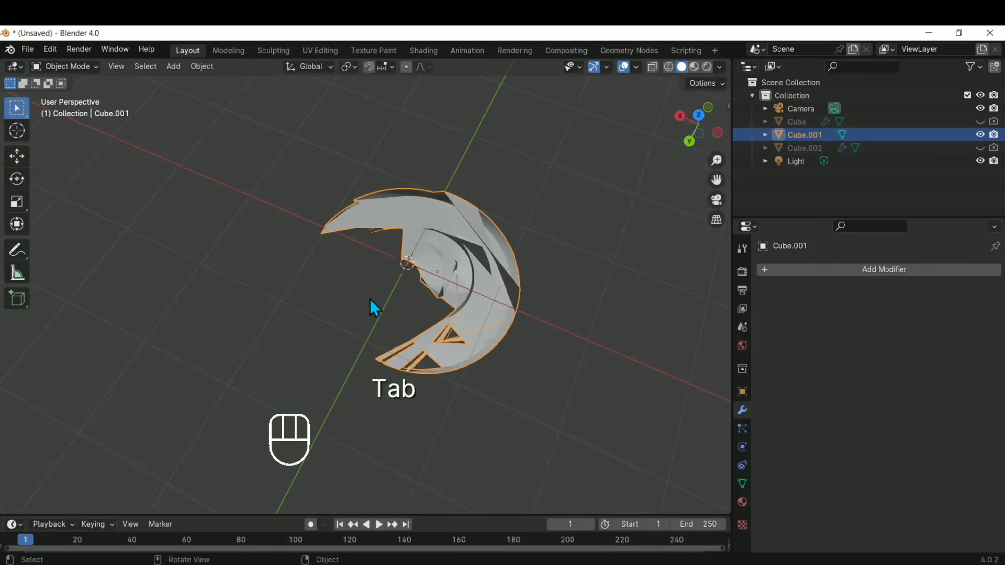
key("KP_7")
left_click(846, 270)
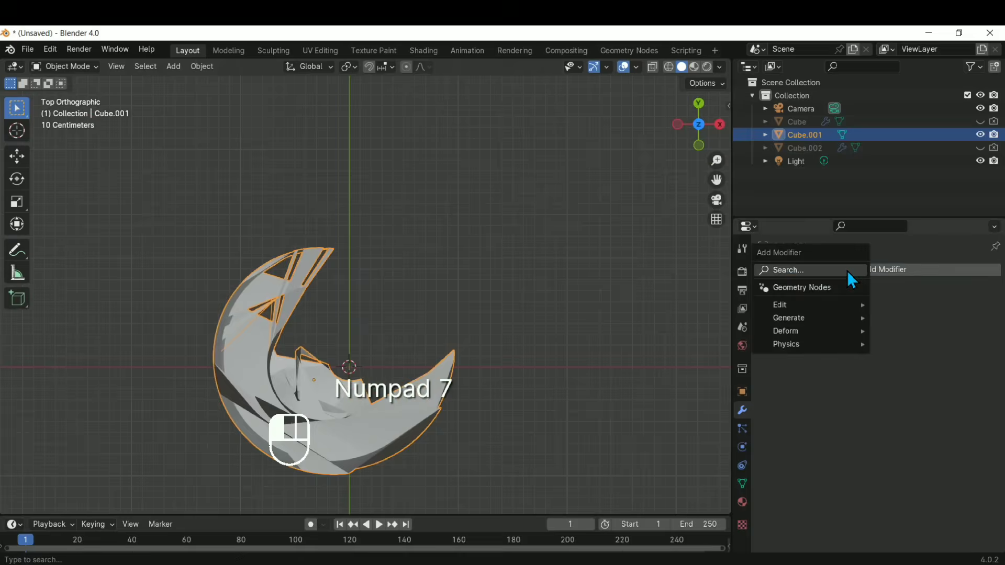
type("dec")
left_click(799, 293)
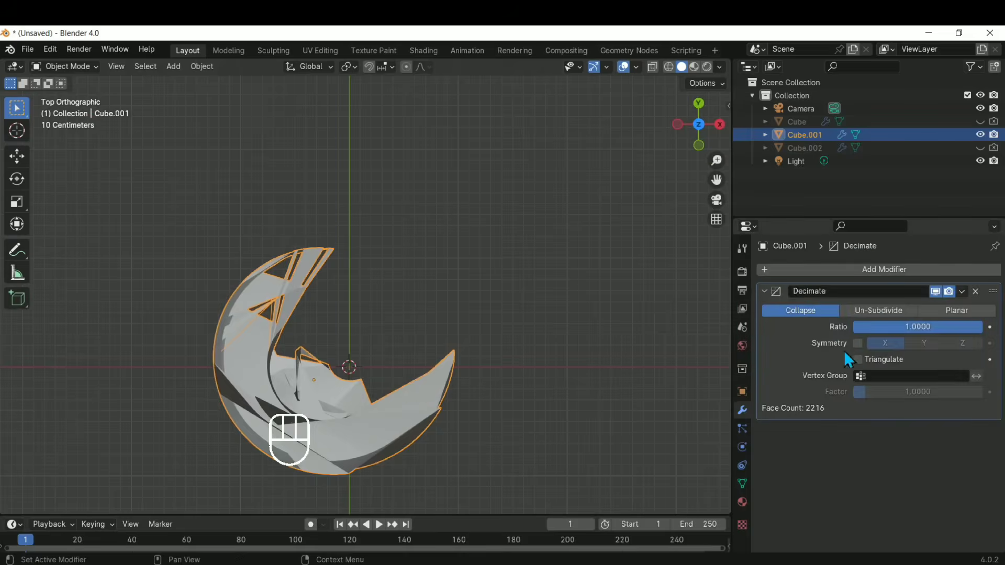
left_click(963, 292)
left_click(914, 310)
key("Tab")
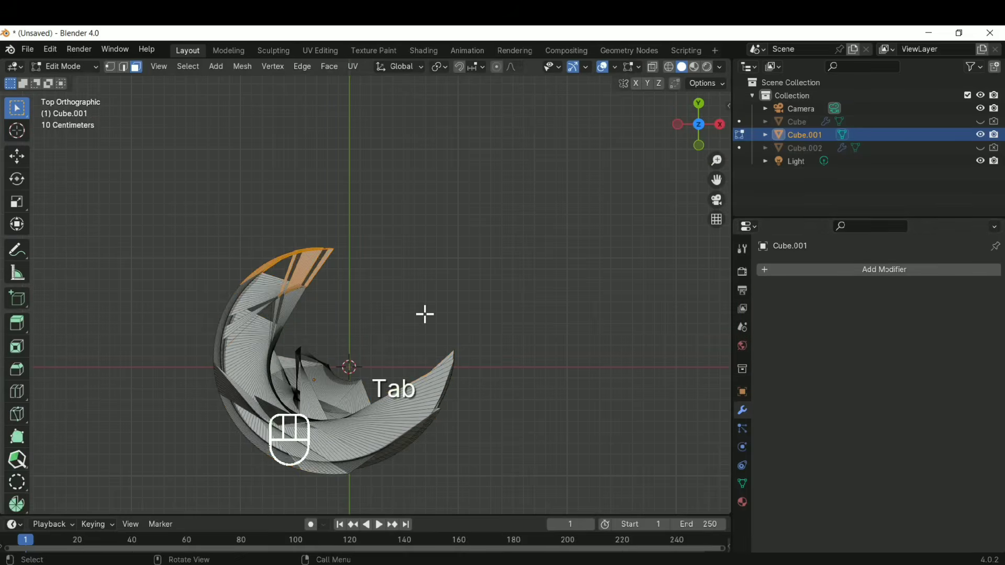
middle_click_drag(314, 398, 380, 318, "shift")
- Undo the applied Decimate modifier and the earlier face deletion to restore the full disc in Edit Mode
key("ctrl+z")
key("ctrl+z")
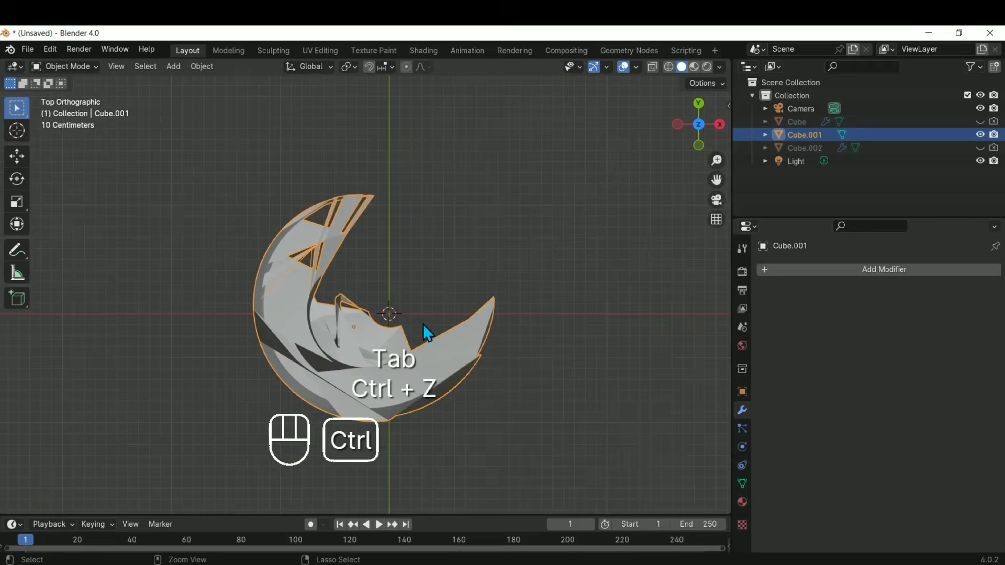
key("ctrl+z")
key("ctrl+z")
key("ctrl+z")
key("ctrl+z")
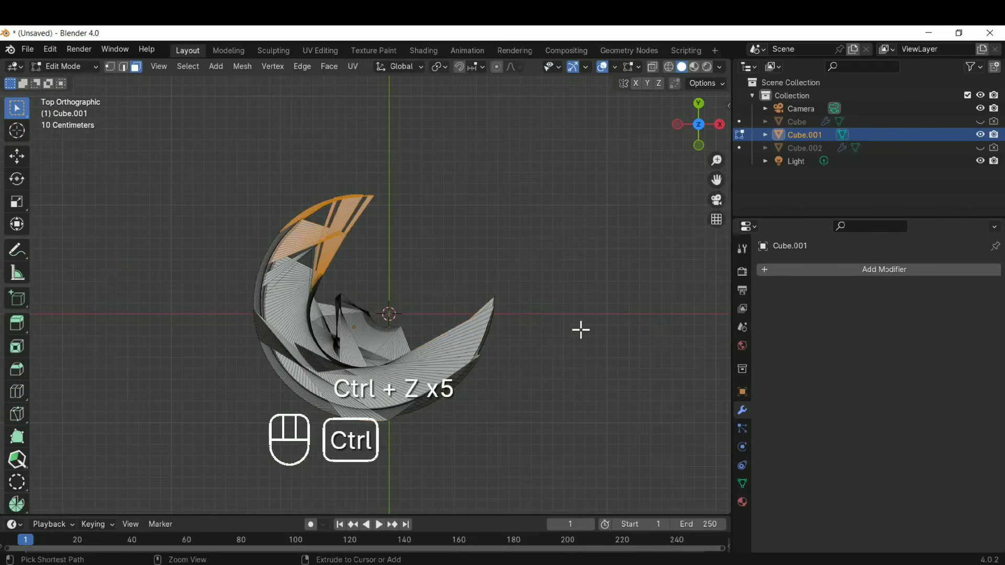
key("ctrl+z")
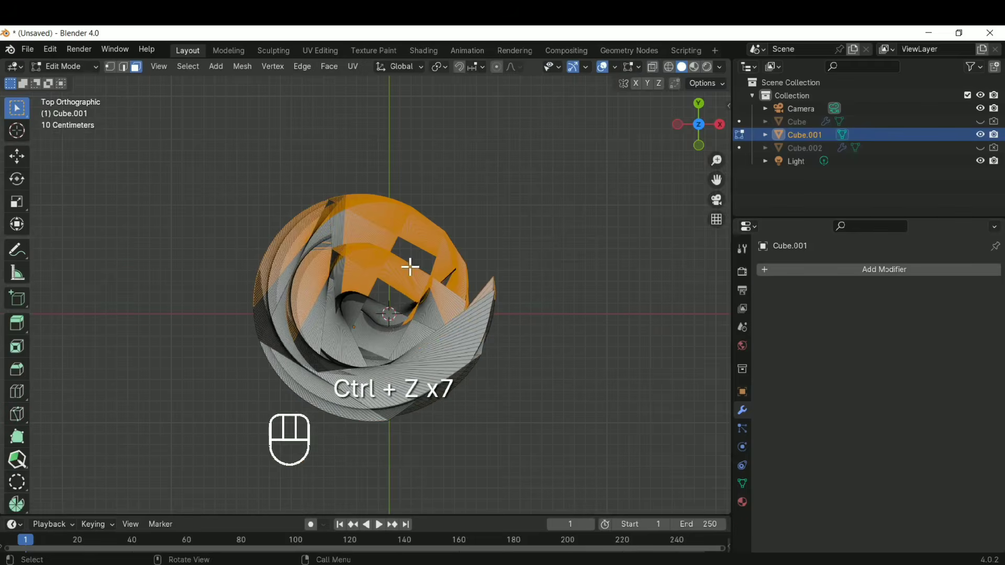
- Try deleting a box selection of faces across the upper part of the disc
left_click_drag(497, 188, 395, 271)
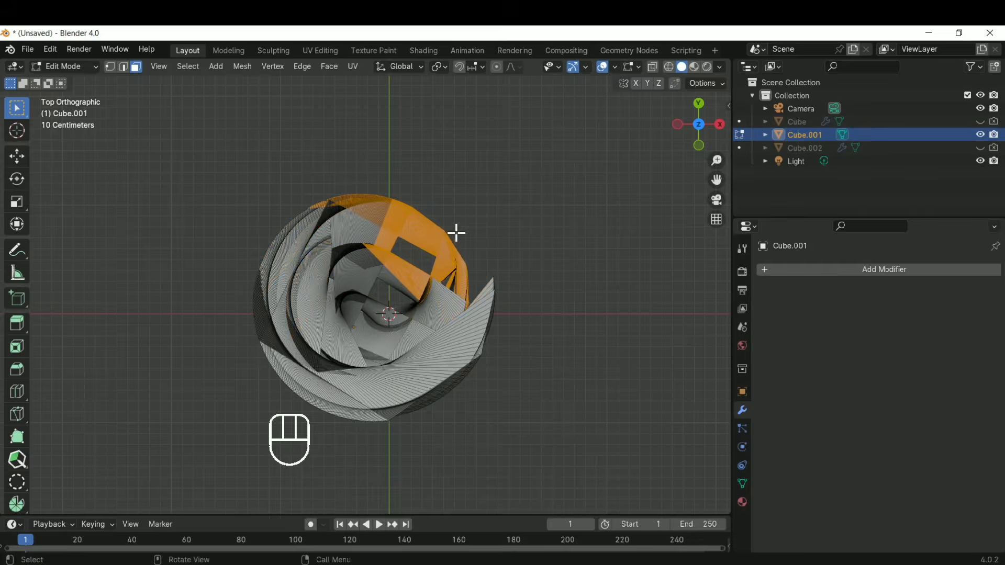
key("x")
left_click(456, 233)
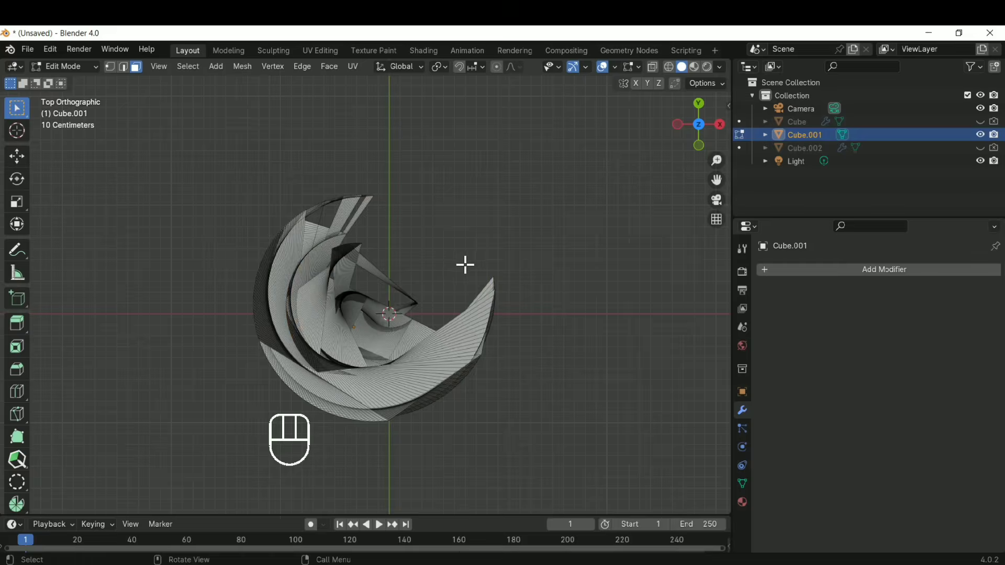
- Undo back to the state where Cube.001 still has its unapplied Subdivision, Screw and SimpleDeform modifiers and Cube.002 is visible
key("ctrl+z")
key("ctrl+z")
key("ctrl+z")
key("ctrl+z")
key("ctrl+z")
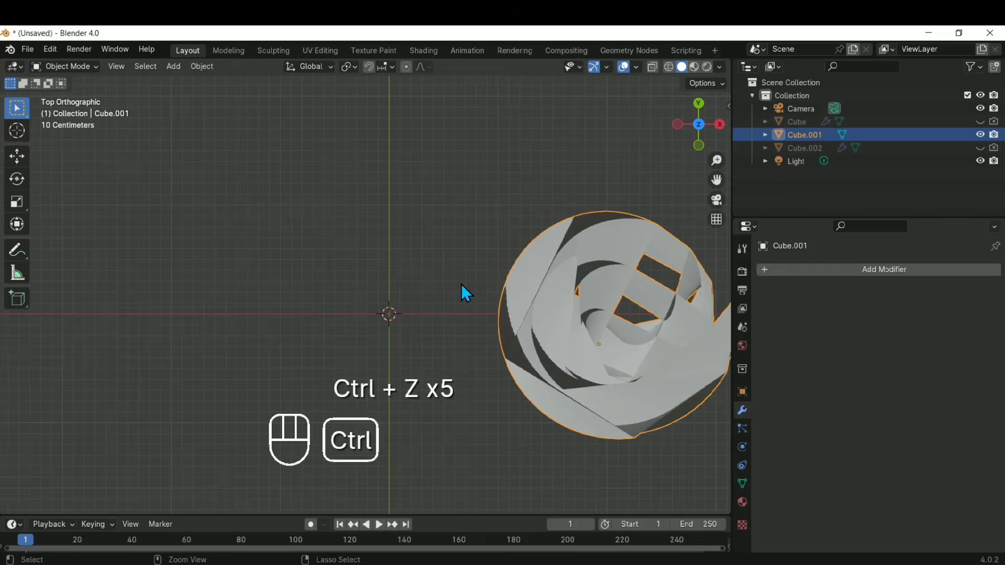
key("ctrl+z")
key("ctrl+z")
key("ctrl+z")
key("ctrl+z")
key("ctrl+z")
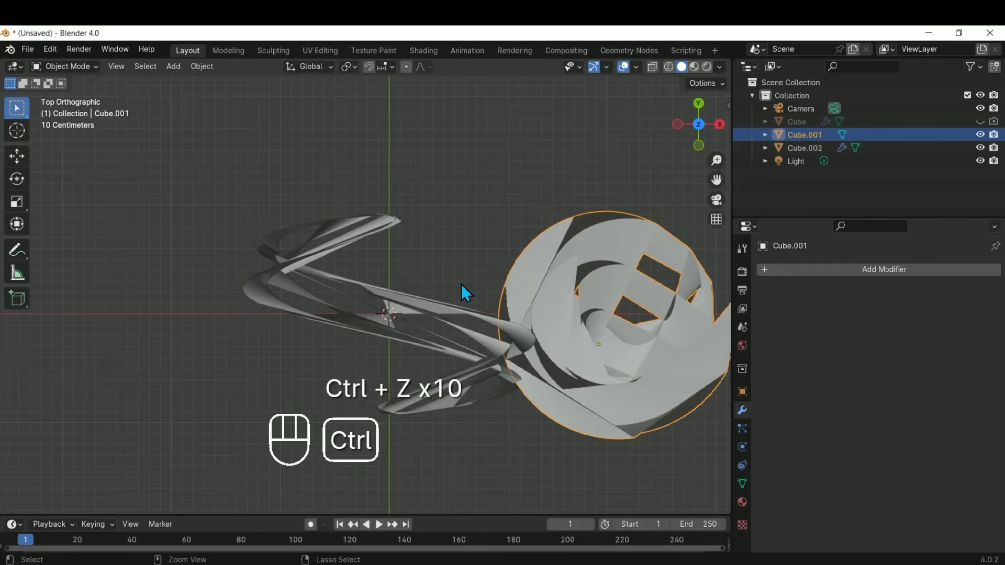
key("ctrl+z")
key("ctrl+z")
key("ctrl+z")
key("ctrl+z")
key("ctrl+z")
key("ctrl+z")
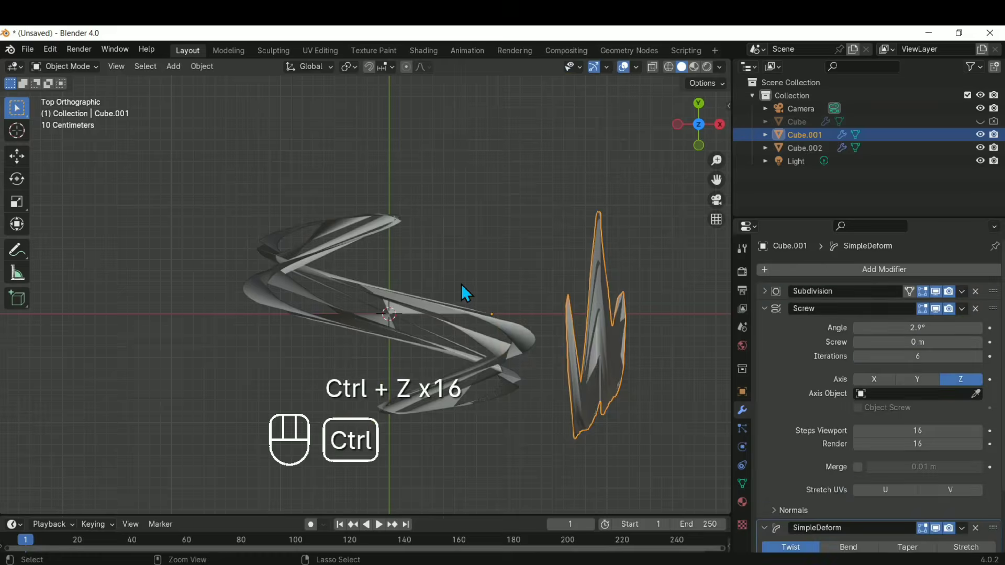
key("ctrl+z")
key("ctrl+z")
key("ctrl+z")
key("ctrl+z")
- Examine the Screw and SimpleDeform modifier settings and the shape of Cube.001 from several angles
scroll(956, 368, "down", 3)
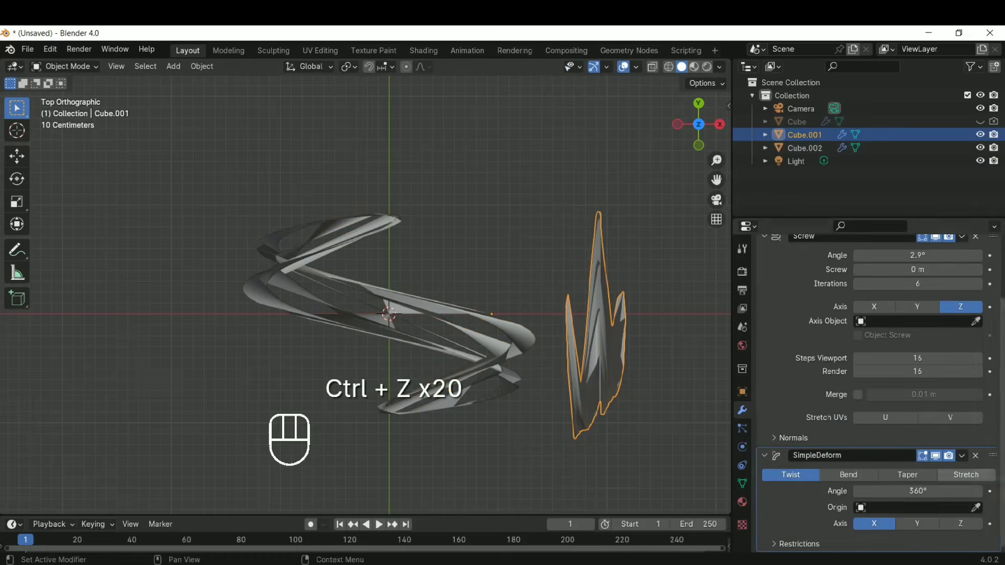
middle_click_drag(665, 369, 665, 356)
scroll(895, 360, "up", 3)
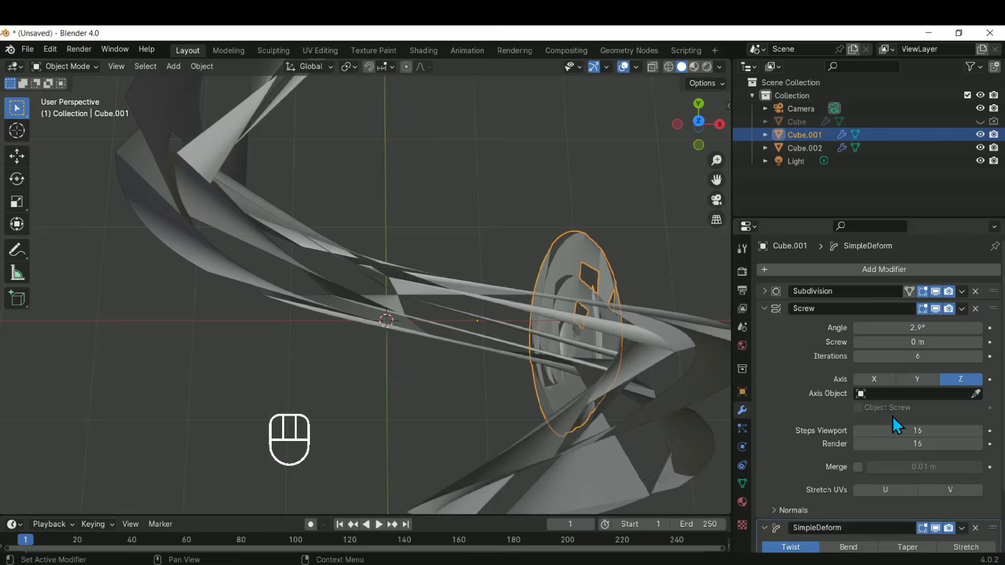
scroll(897, 426, "down", 3)
scroll(920, 377, "up", 3)
scroll(890, 369, "down", 3)
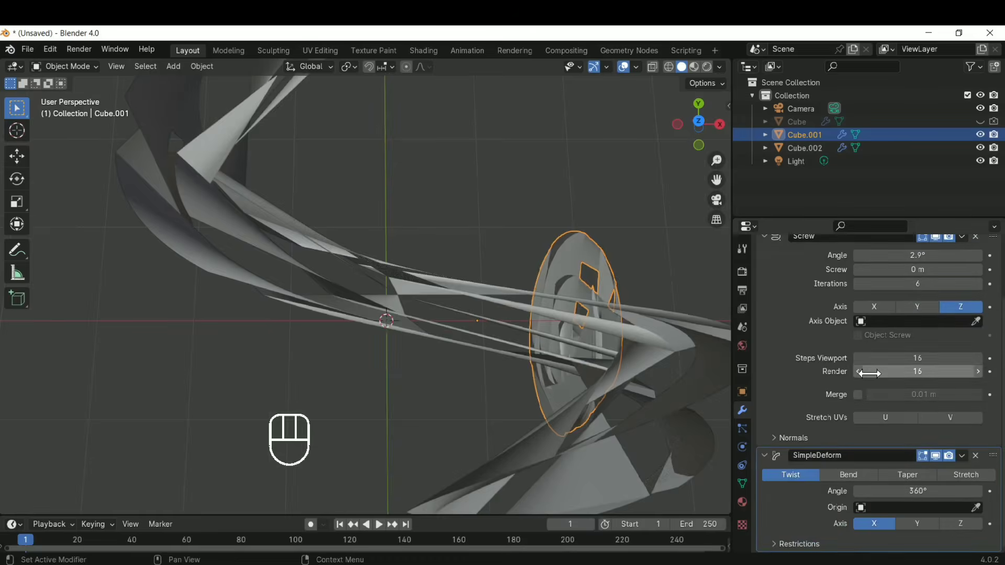
scroll(869, 373, "up", 3)
middle_click_drag(388, 335, 444, 346)
scroll(985, 449, "down", 3)
middle_click_drag(542, 368, 574, 335)
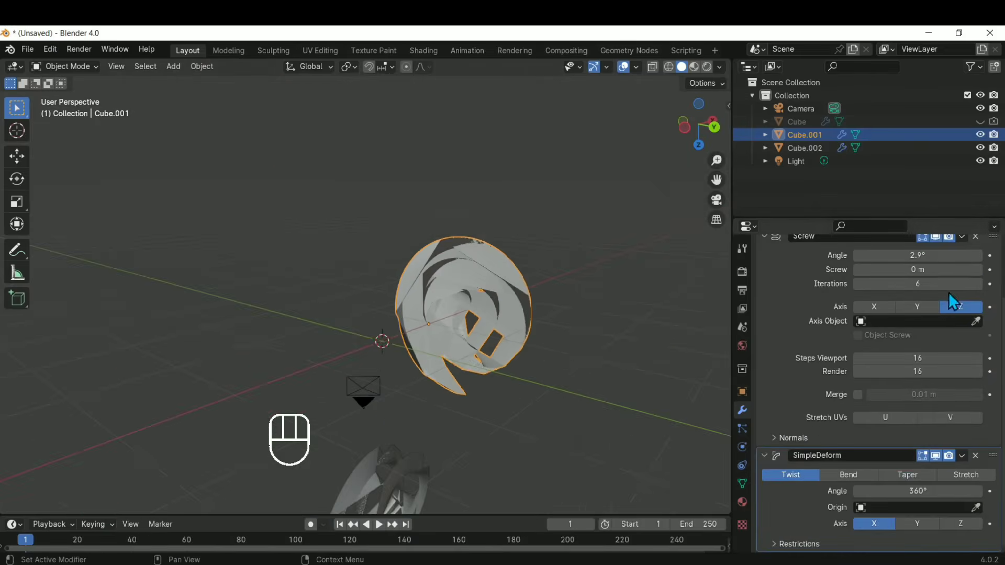
- Try Y as the Screw axis and Y and Z as twist axes, then return Screw to Z and the twist to X
left_click(922, 309)
left_click(925, 525)
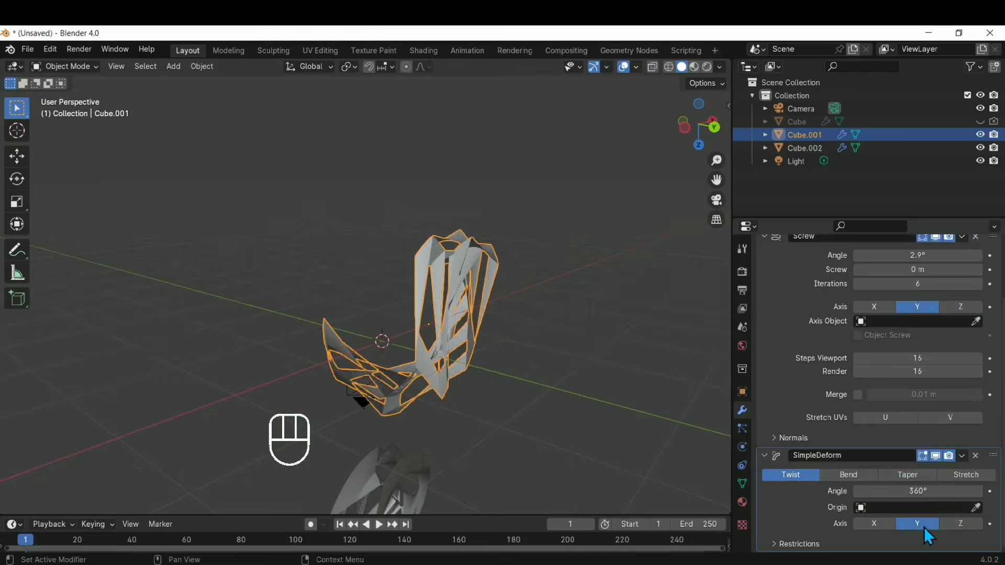
middle_click_drag(719, 431, 602, 335)
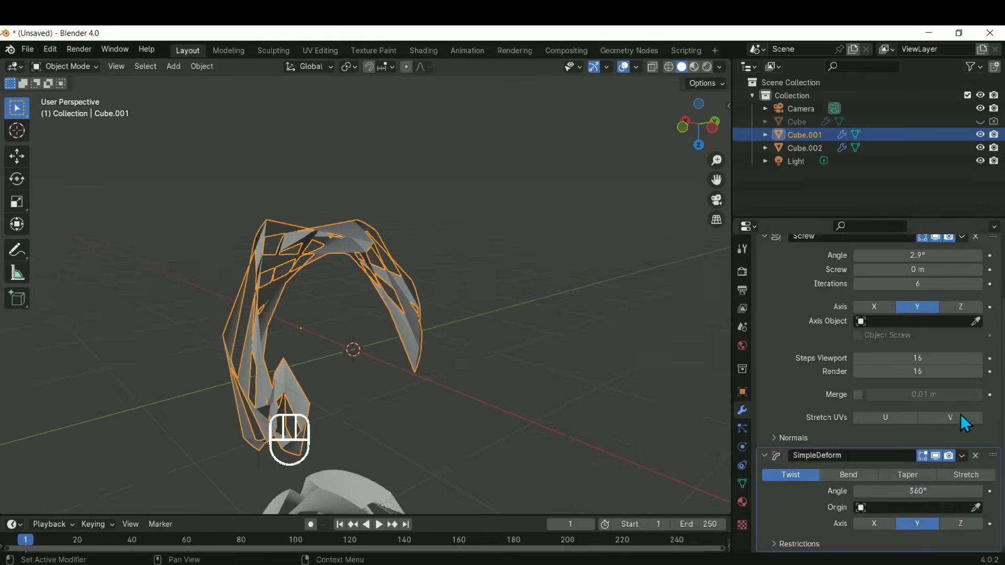
left_click(946, 304)
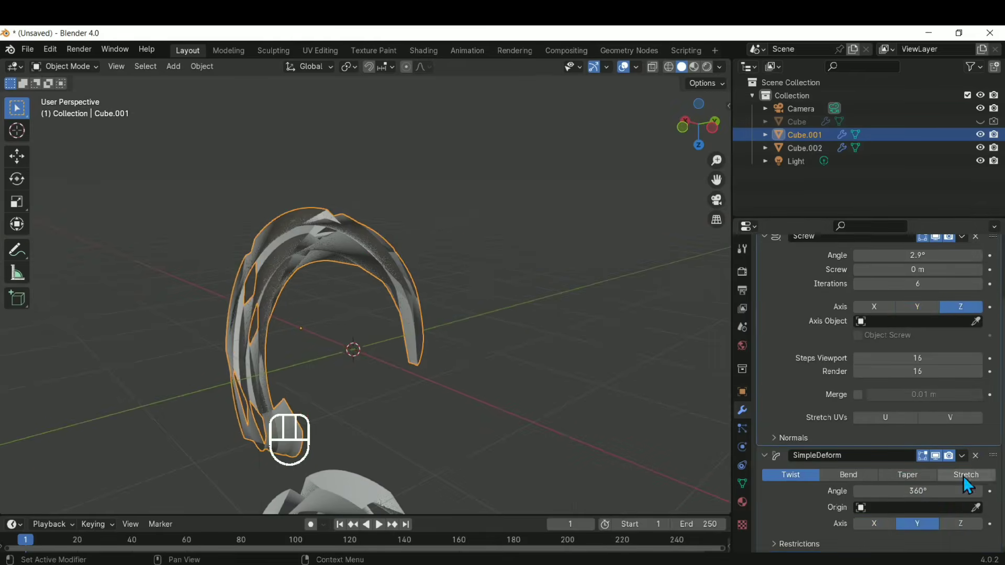
left_click(960, 525)
left_click(918, 523)
left_click(882, 523)
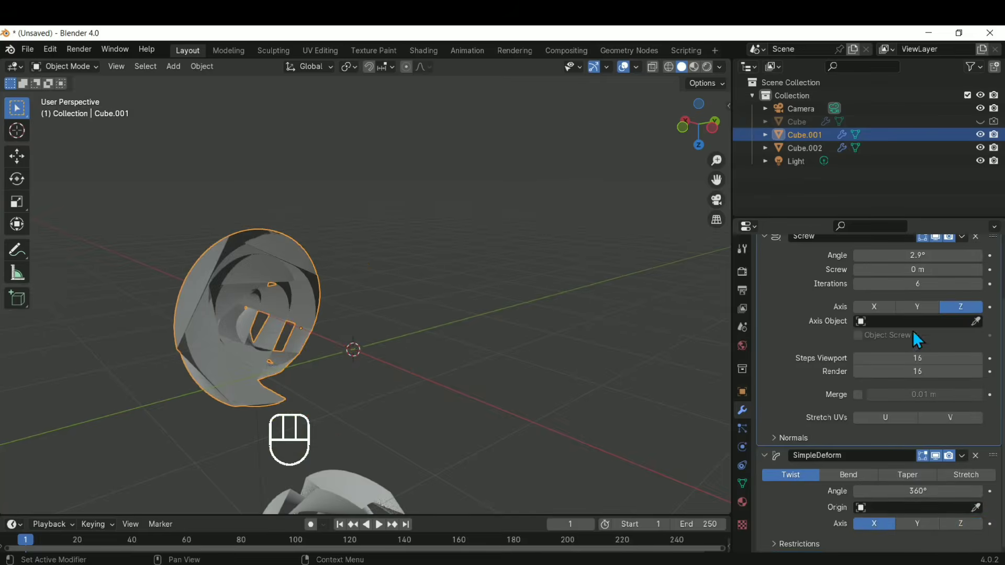
- Try the SimpleDeform twist about the Y and Z axes, then set its axis back to X
middle_click_drag(628, 341, 352, 269)
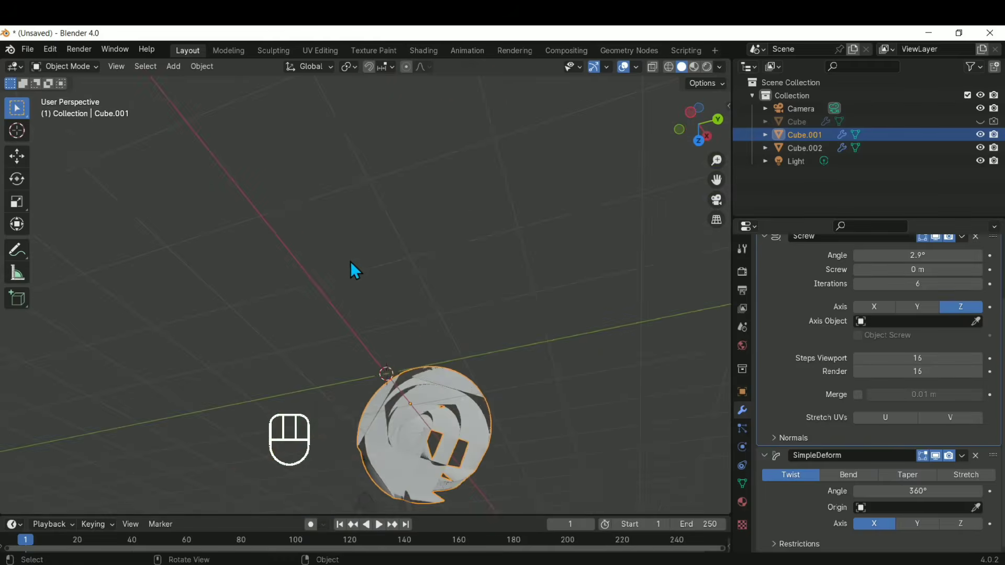
middle_click_drag(384, 372, 424, 288, "shift")
mouse_move(443, 355)
middle_mouse_down()
mouse_move(498, 406)
mouse_move(459, 419)
mouse_move(445, 348)
middle_mouse_up()
middle_click_drag(566, 346, 613, 371, "shift")
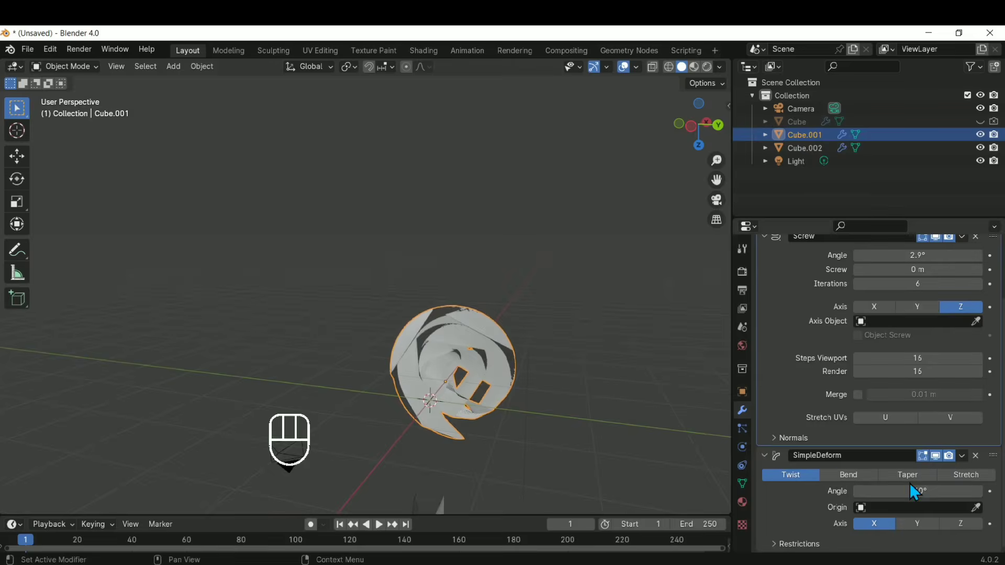
left_click(928, 525)
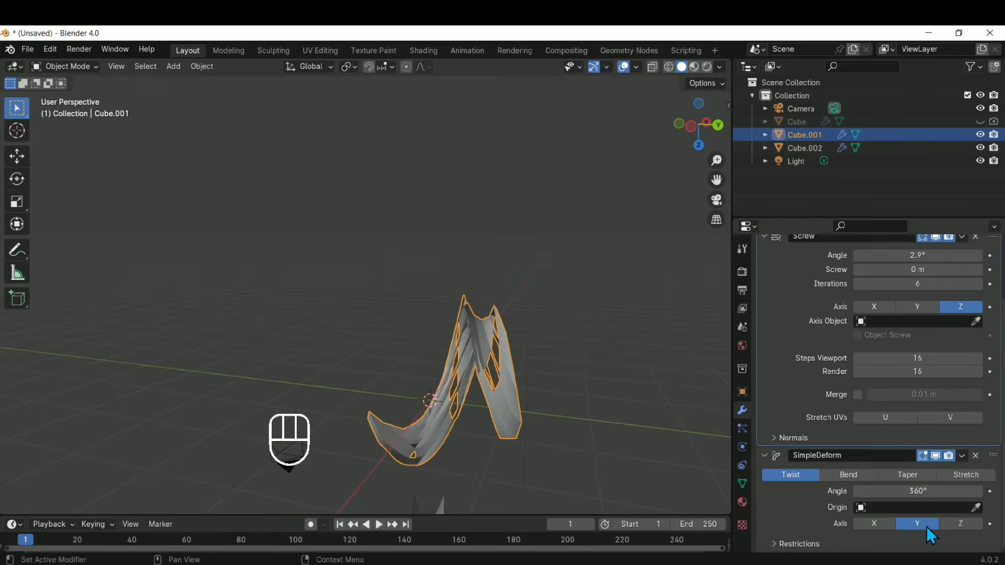
left_click(951, 525)
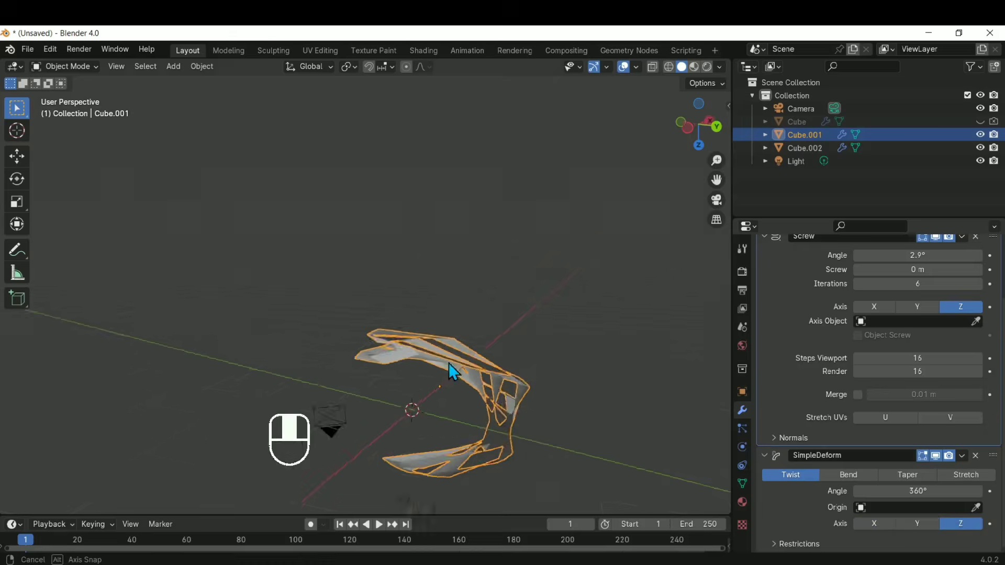
middle_click_drag(450, 372, 434, 437)
left_click(888, 526)
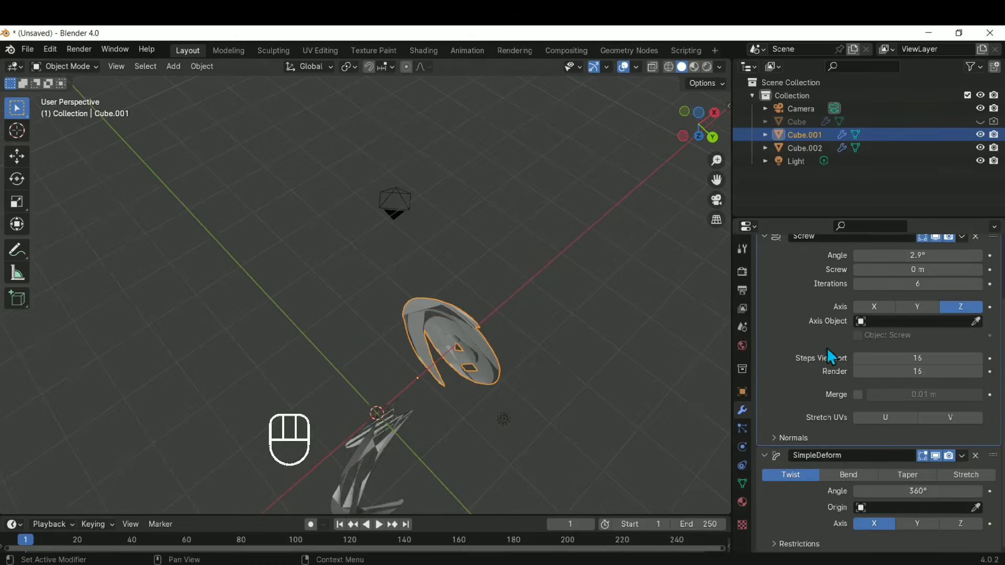
- Try moving the upper corner vertex of Cube.001's base face outward in Edit Mode, then undo the move
middle_click_drag(388, 341, 474, 293)
middle_click_drag(474, 333, 431, 302)
scroll(497, 277, "up", 4)
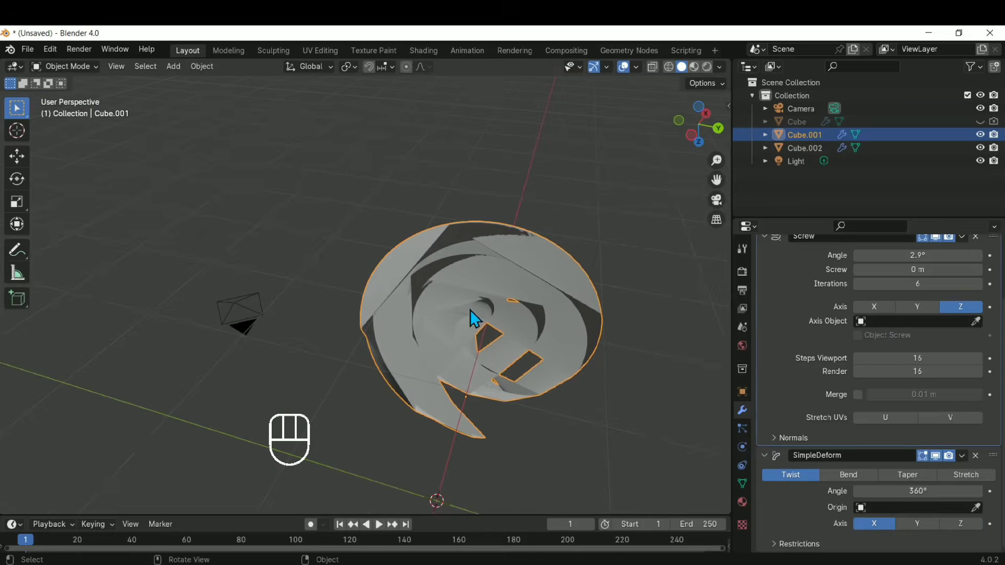
middle_click_drag(503, 305, 451, 237)
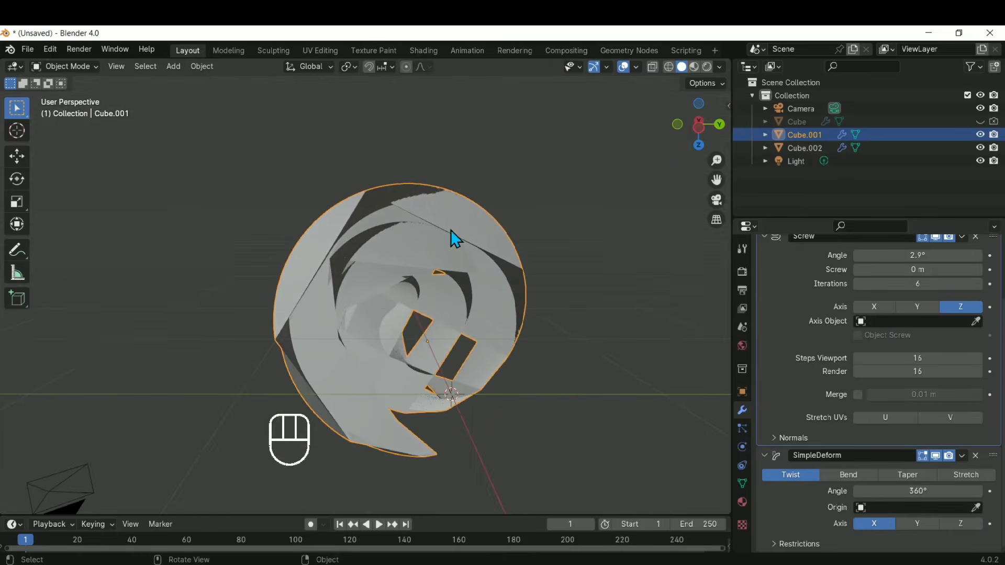
key("Tab")
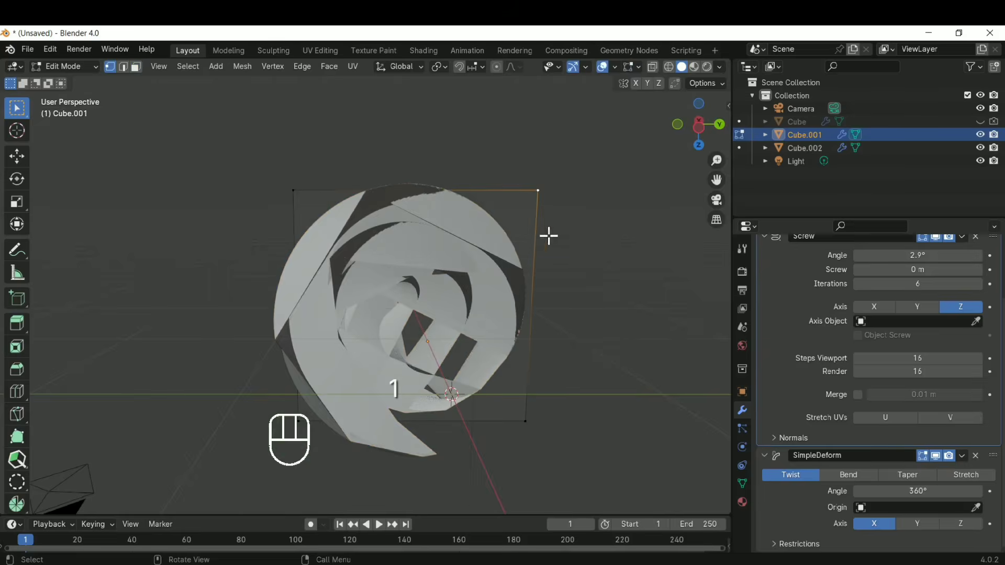
key("g")
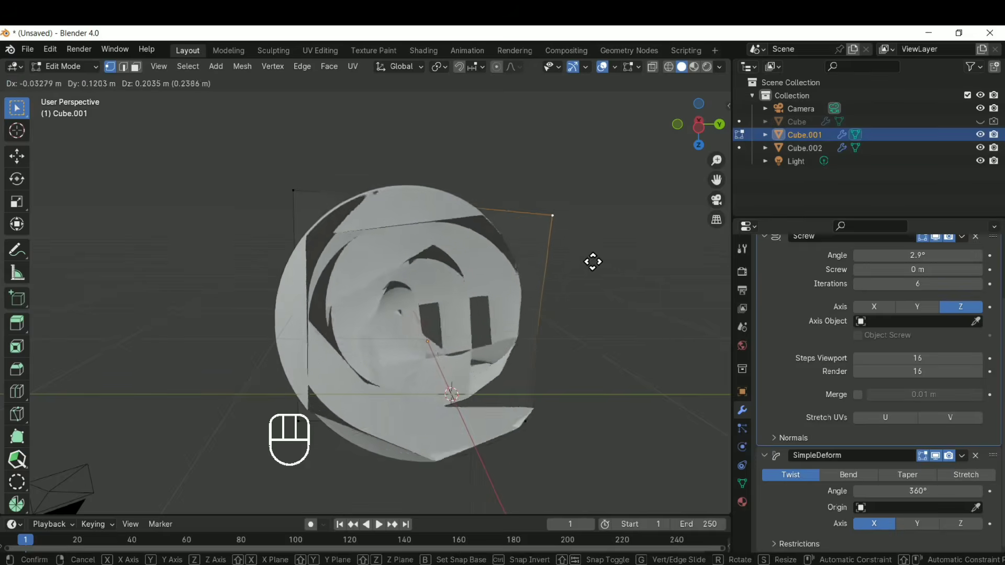
left_click(520, 262)
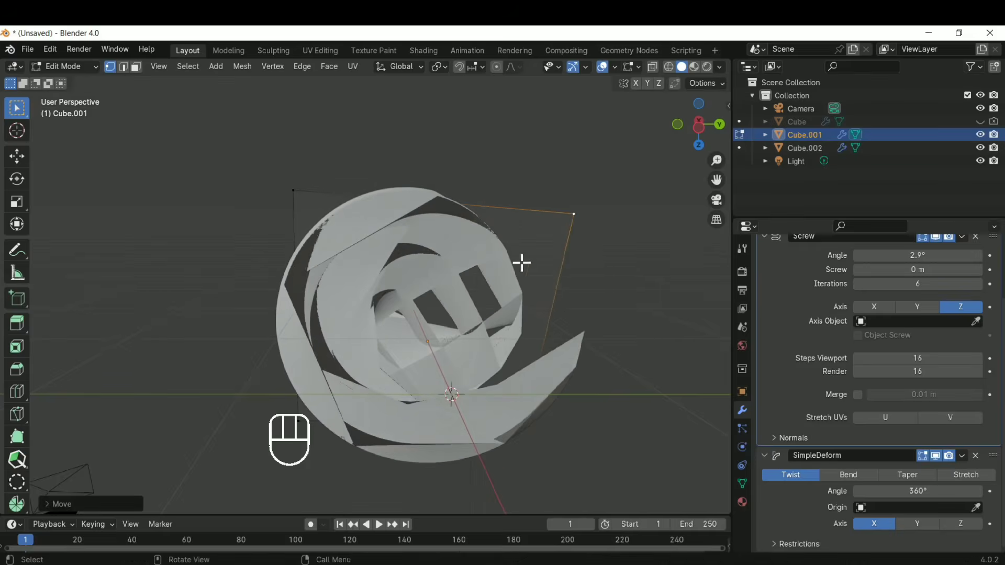
key("ctrl+z")
- Try adding and sliding two loop cuts on the base face of Cube.001, then undo both cuts
key("ctrl+r")
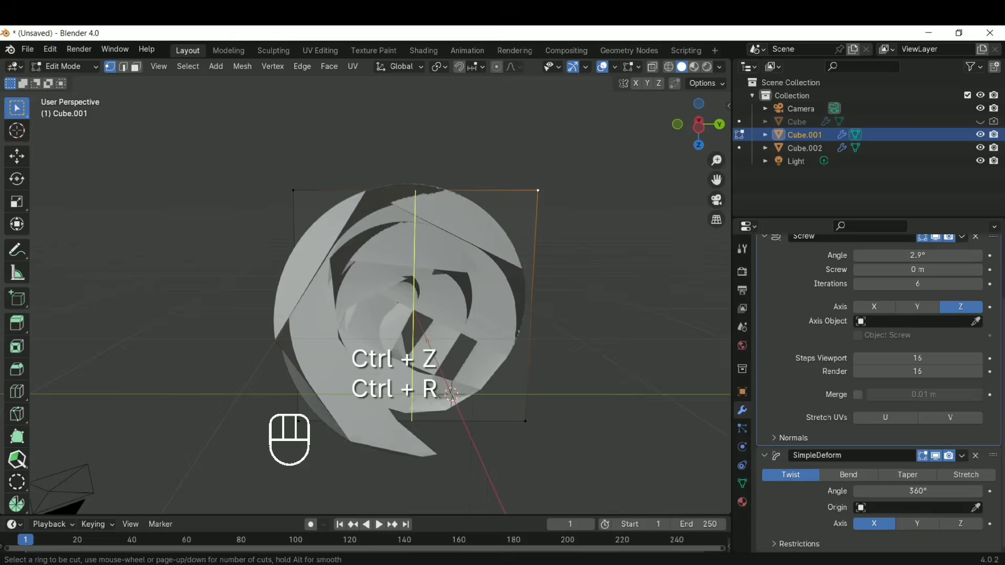
left_click(435, 200)
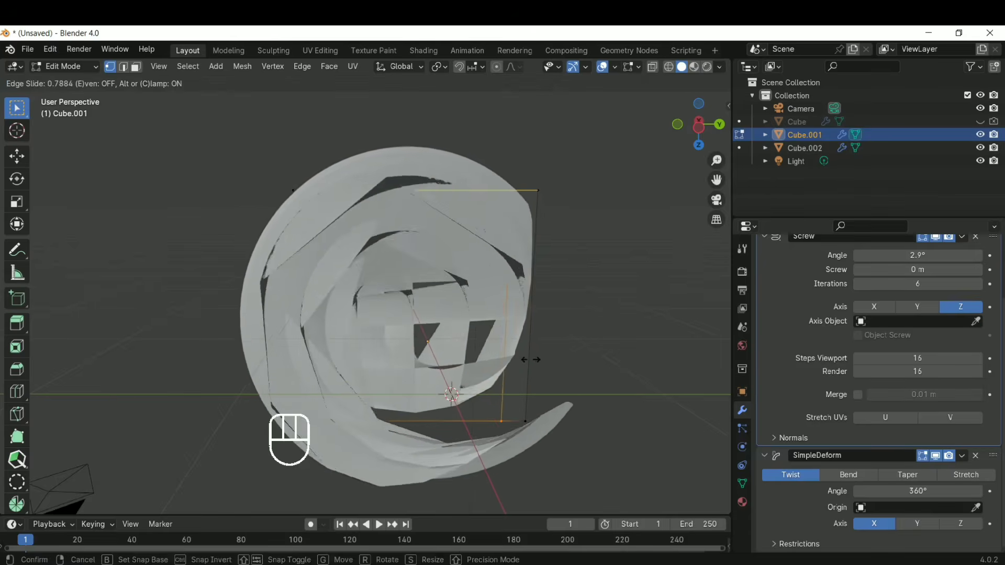
left_click(512, 362)
key("ctrl+r")
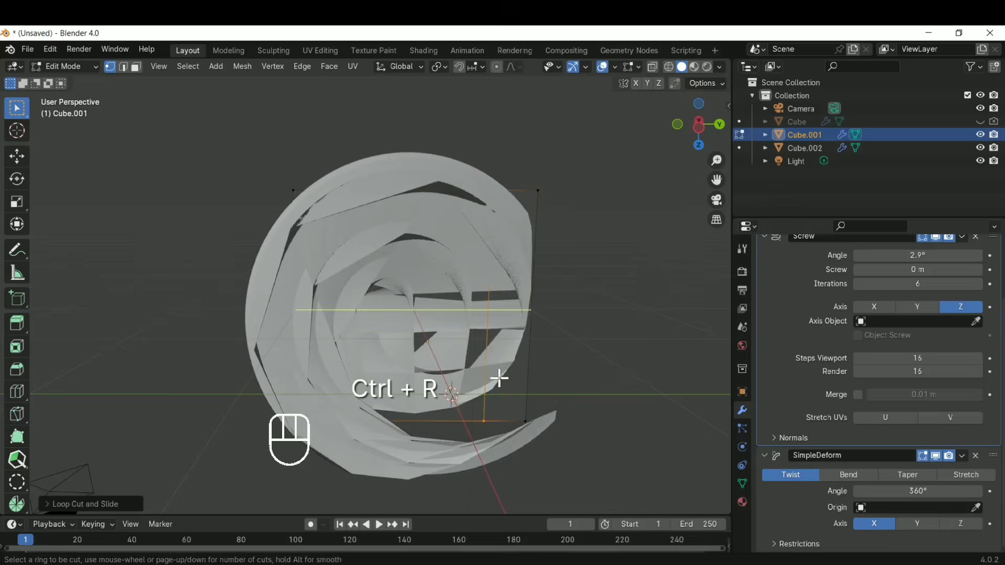
left_click(498, 379)
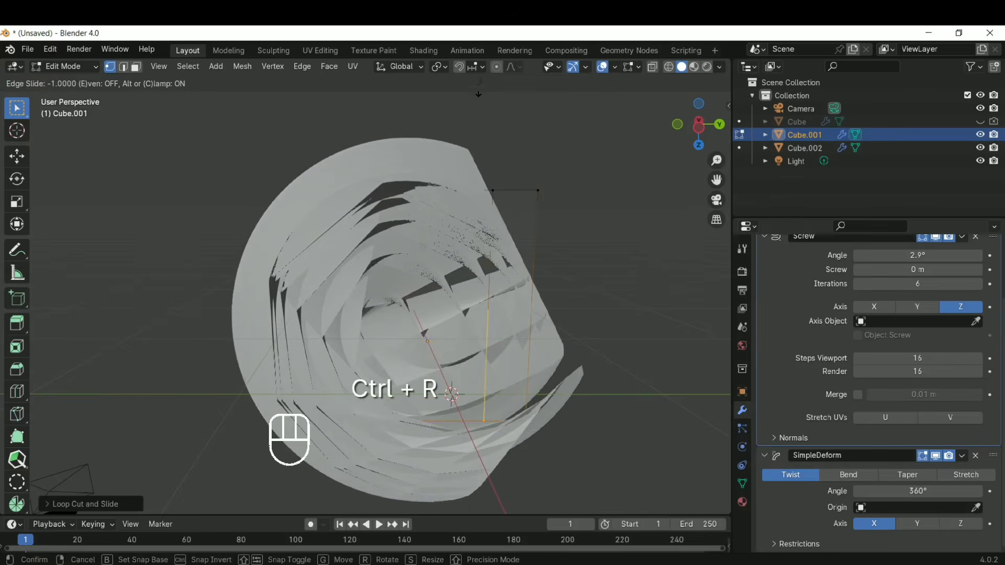
left_click(481, 372)
mouse_move(481, 373)
middle_mouse_down()
mouse_move(268, 251)
mouse_move(363, 325)
mouse_move(496, 375)
middle_mouse_up()
key("ctrl+z")
key("ctrl+z")
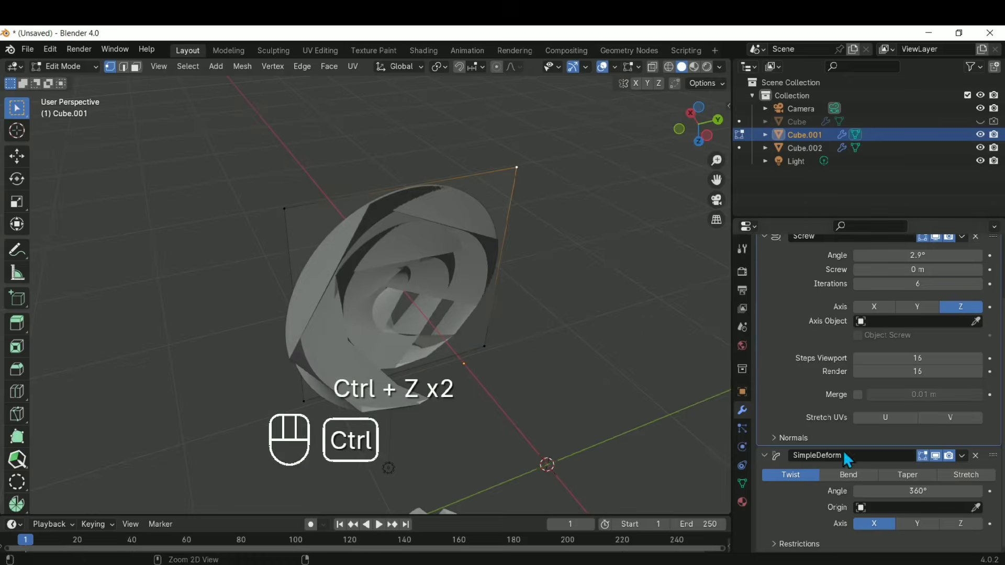
scroll(957, 317, "up", 3)
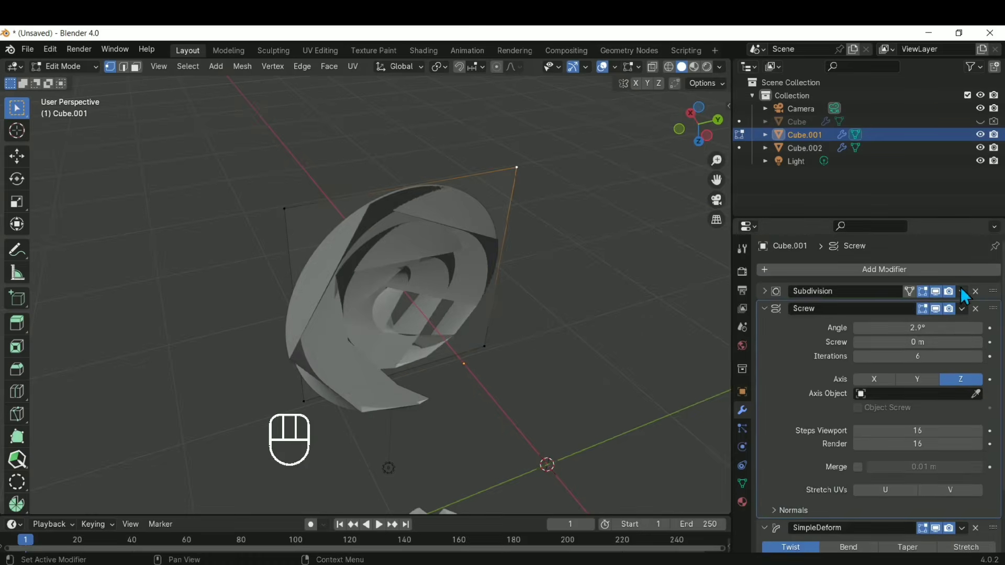
left_click(963, 291)
key("Tab")
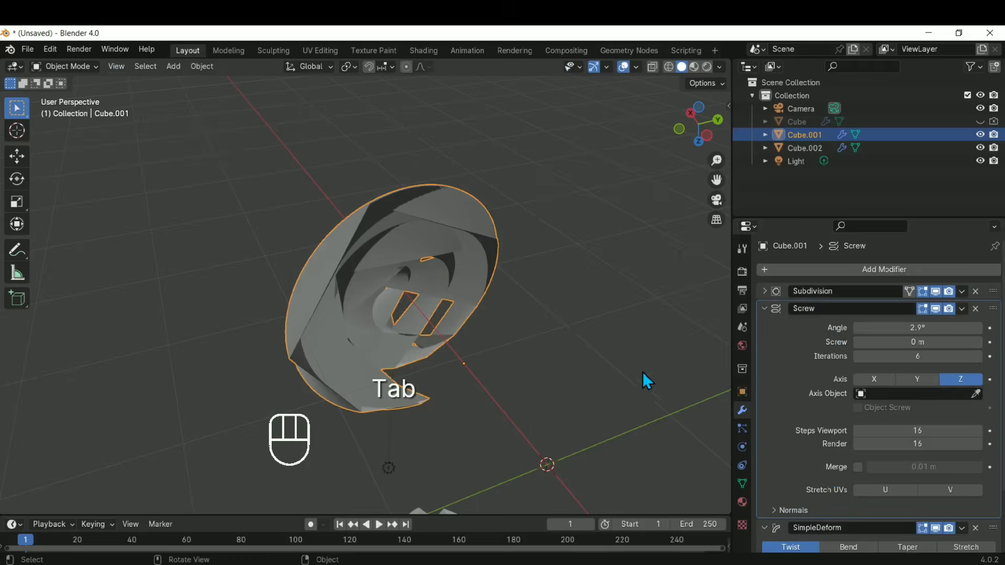
middle_click_drag(647, 381, 414, 284)
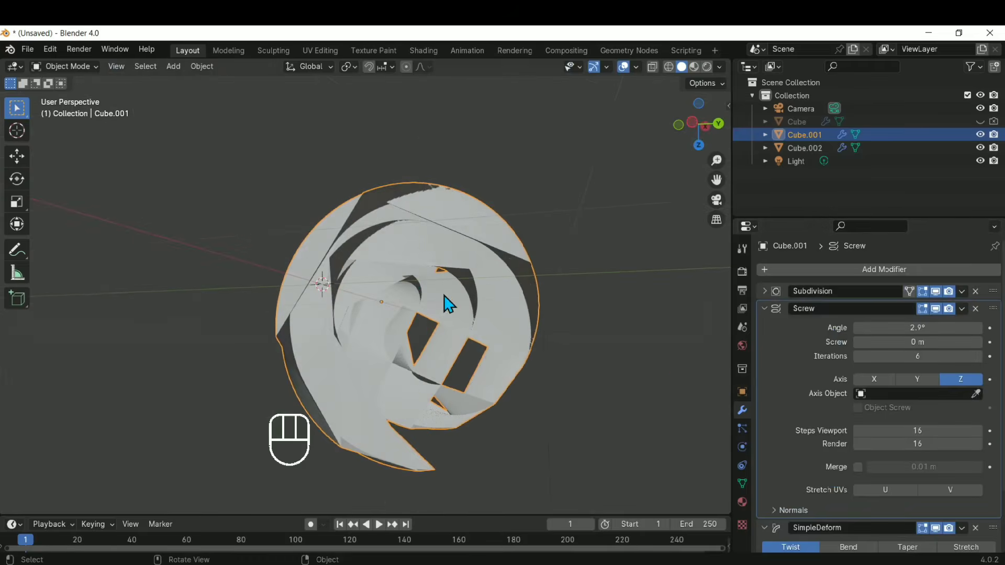
- Try deleting the lower-right corner vertex of Cube.001's base face in Edit Mode, then undo the deletion
key("Tab")
left_click(554, 448)
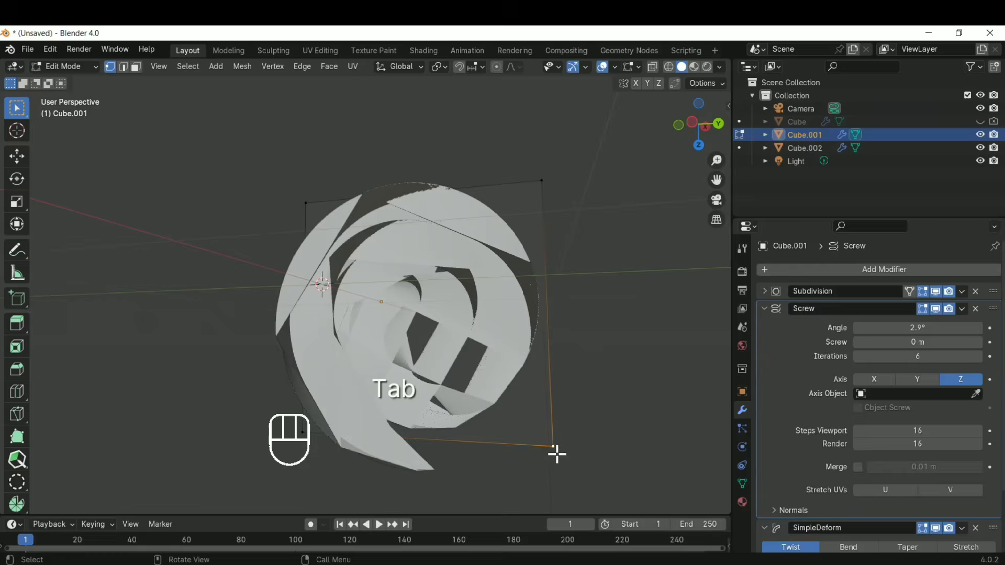
key("x")
left_click(564, 399)
middle_click_drag(532, 341, 416, 346)
key("ctrl+z")
- Move the base face's lower-right vertex across towards its lower-left vertex to reshape the twisted disc
middle_click_drag(539, 343, 554, 449)
key("g")
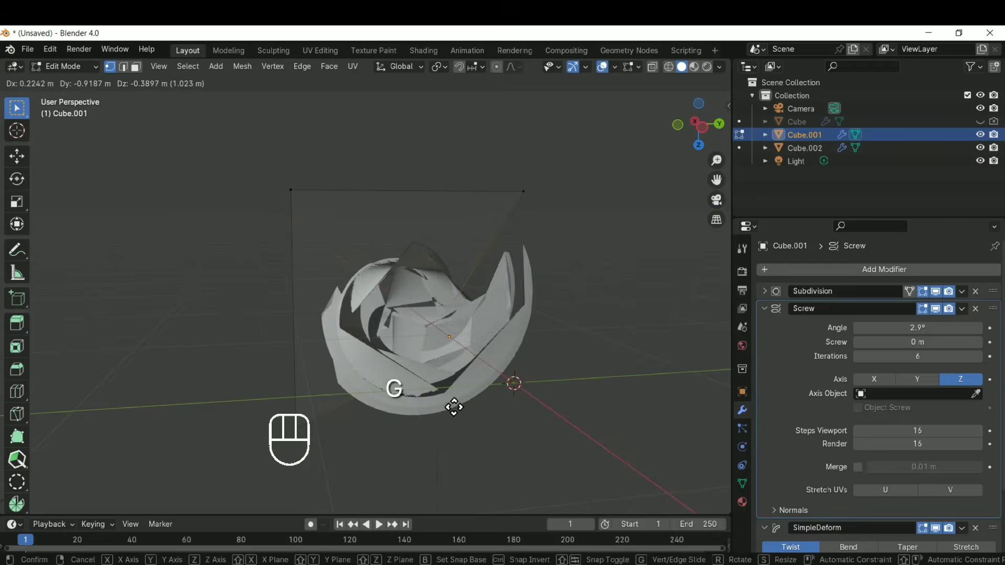
left_click(398, 433)
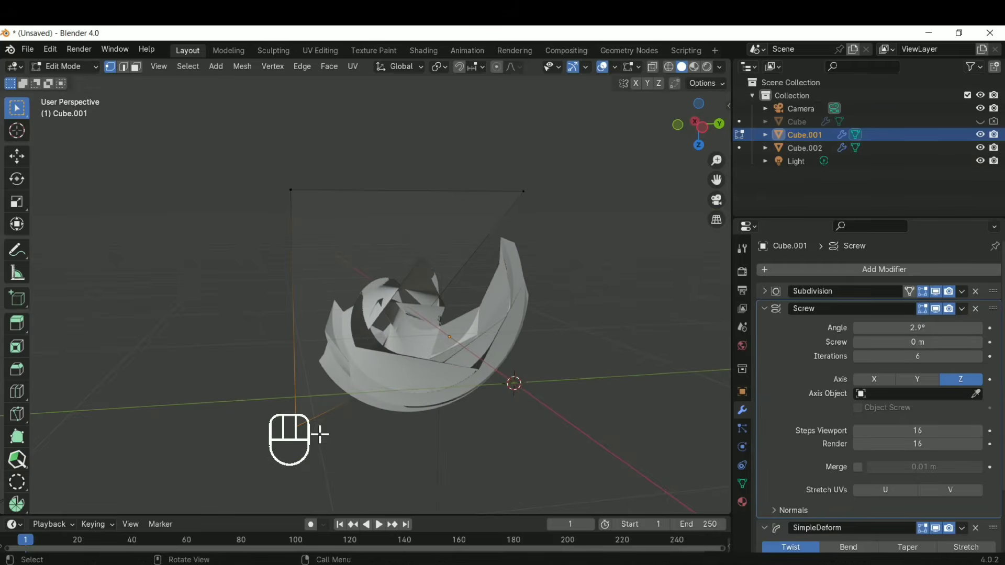
- Move the selected lower vertex of Cube.001's base face up towards the middle to form an open crescent, and return to Object Mode
middle_click_drag(340, 422, 388, 394, "shift")
key("g")
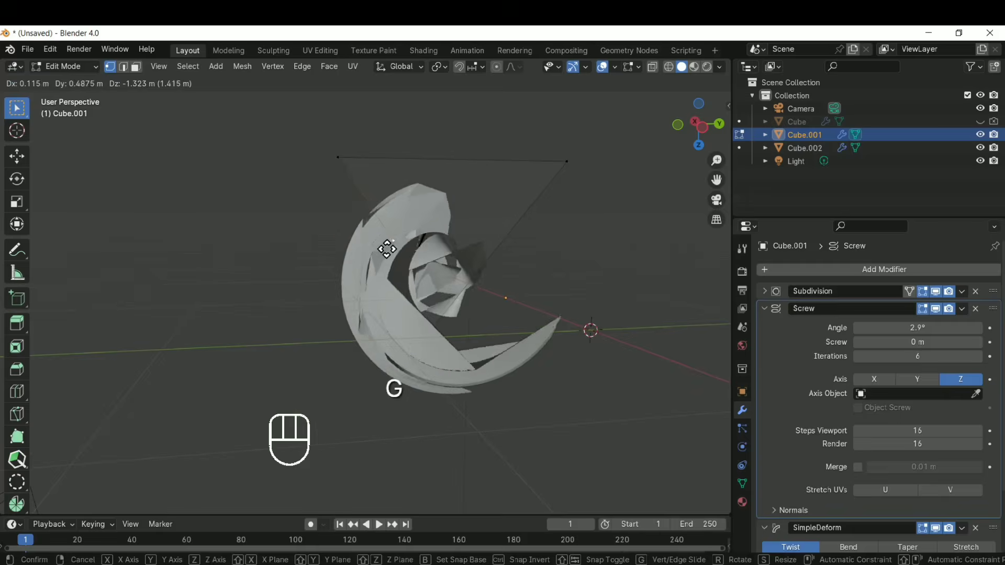
left_click(488, 289)
middle_click_drag(463, 285, 443, 342, "shift")
middle_click_drag(442, 343, 397, 314, "shift")
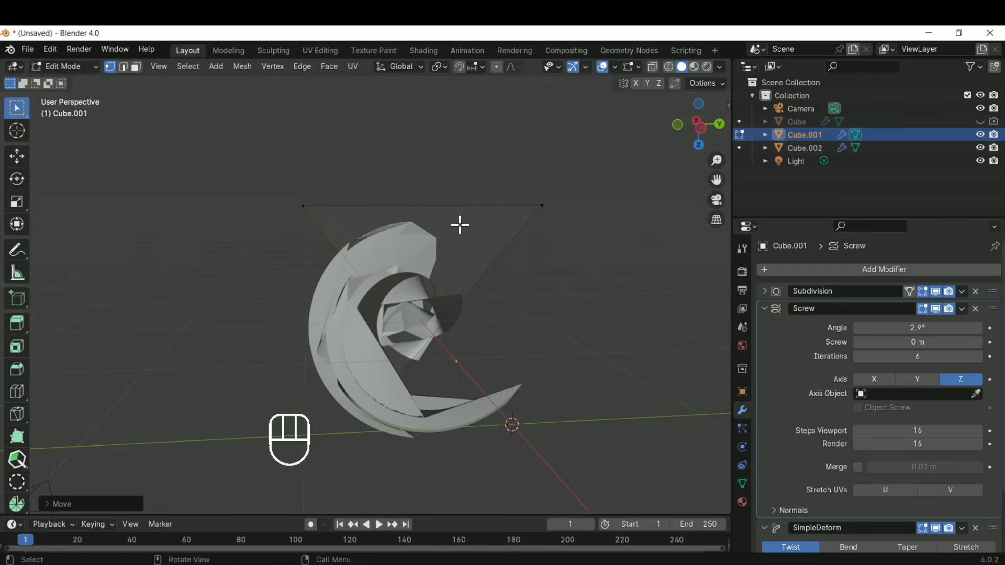
key("Tab")
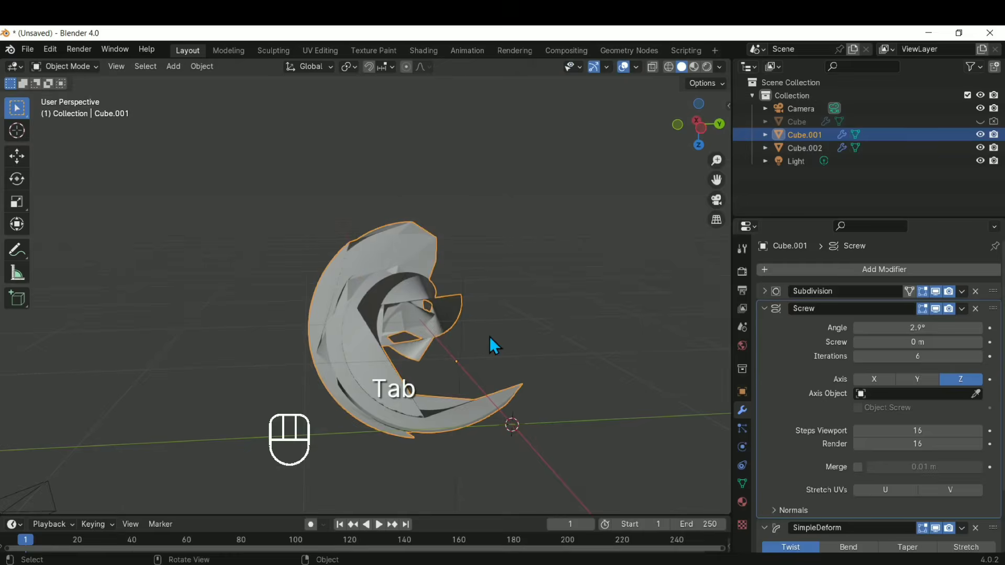
middle_click_drag(463, 355, 392, 369)
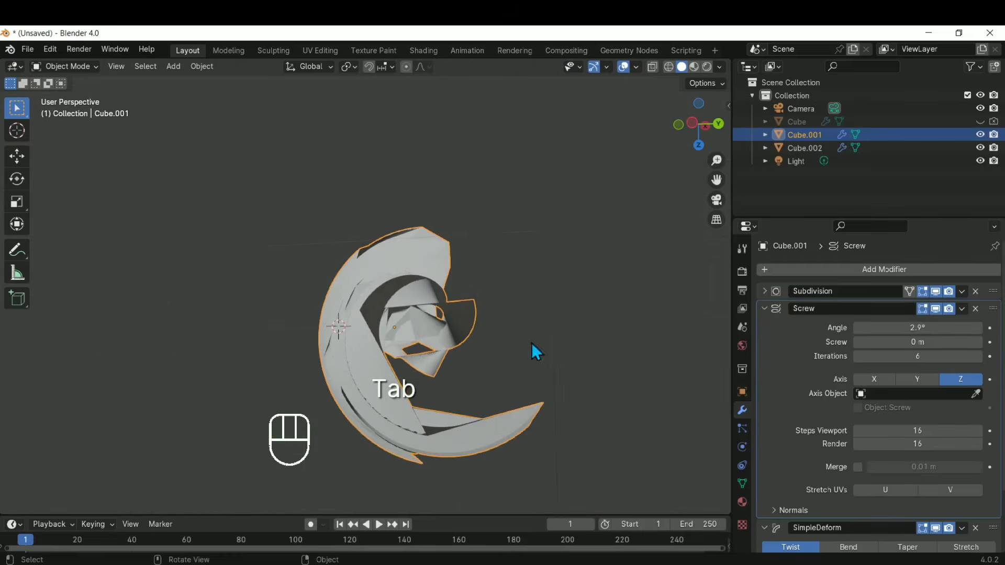
mouse_move(382, 314)
middle_mouse_down()
mouse_move(438, 393)
mouse_move(387, 307)
middle_mouse_up()
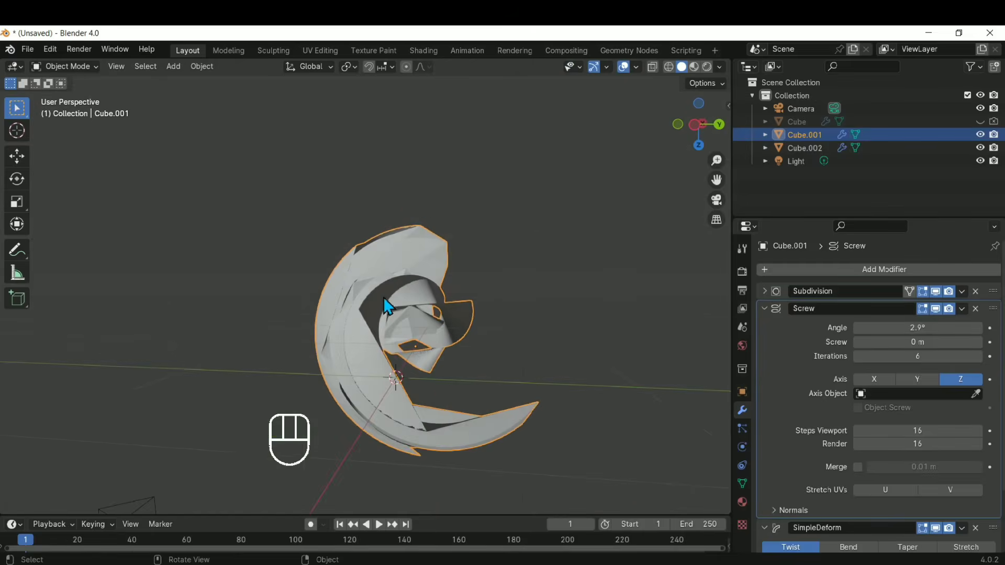
middle_click_drag(395, 271, 413, 301, "shift")
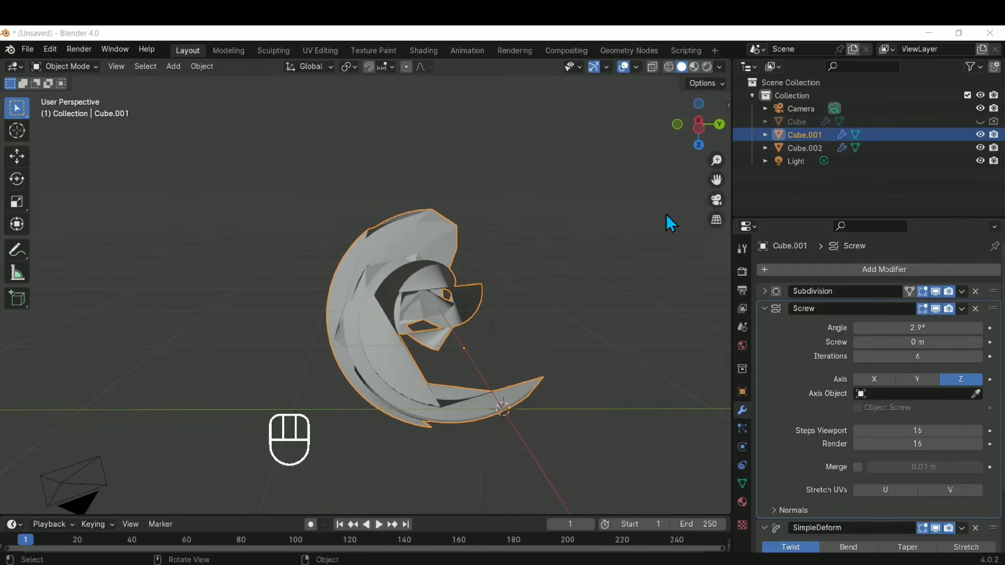
left_click(226, 300)
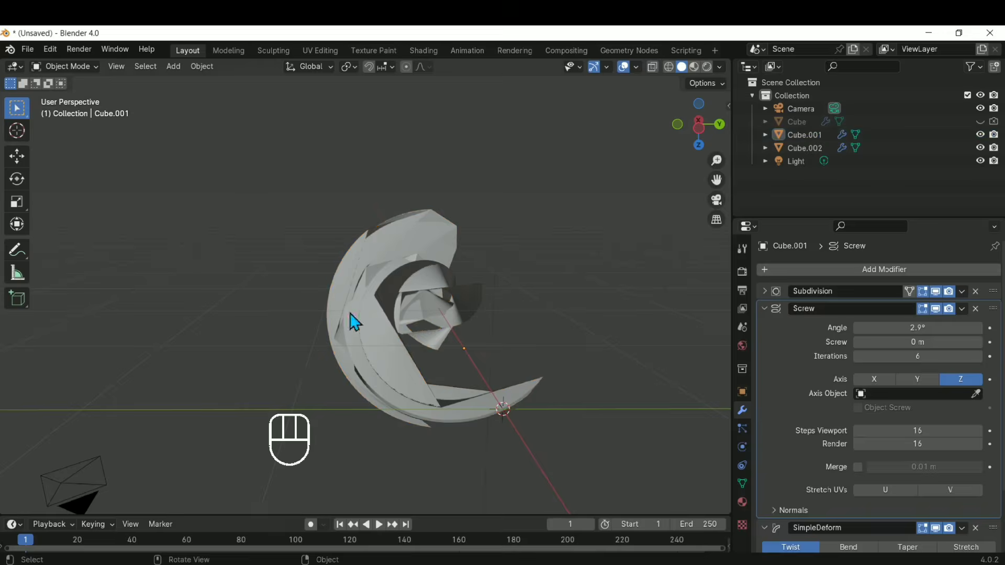
left_click_drag(254, 171, 521, 414)
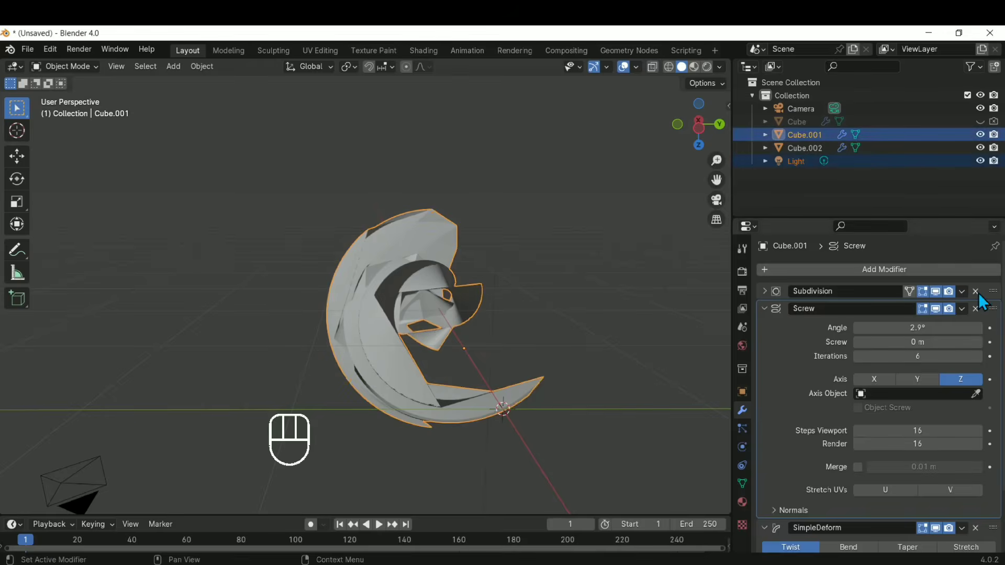
left_click(633, 315)
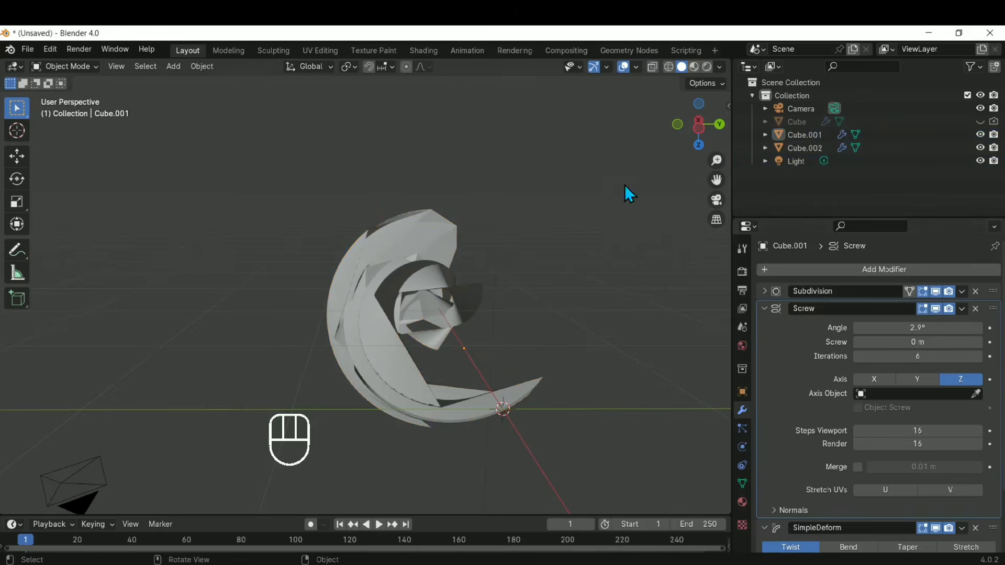
- Apply the Subdivision, Screw and SimpleDeform modifiers of Cube.001
left_click(963, 291)
left_click(938, 305)
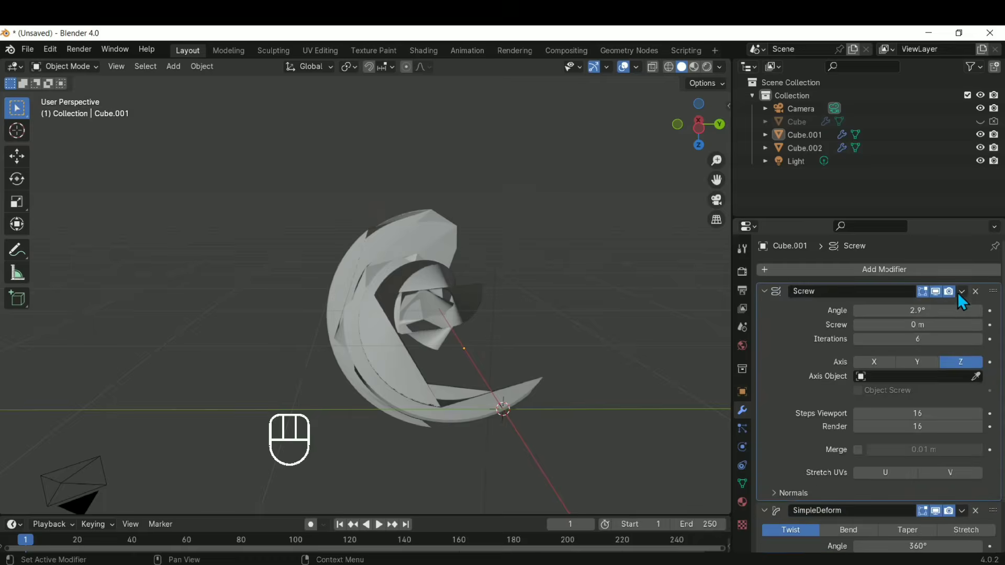
left_click(962, 292)
left_click(950, 306)
left_click(963, 292)
left_click(946, 304)
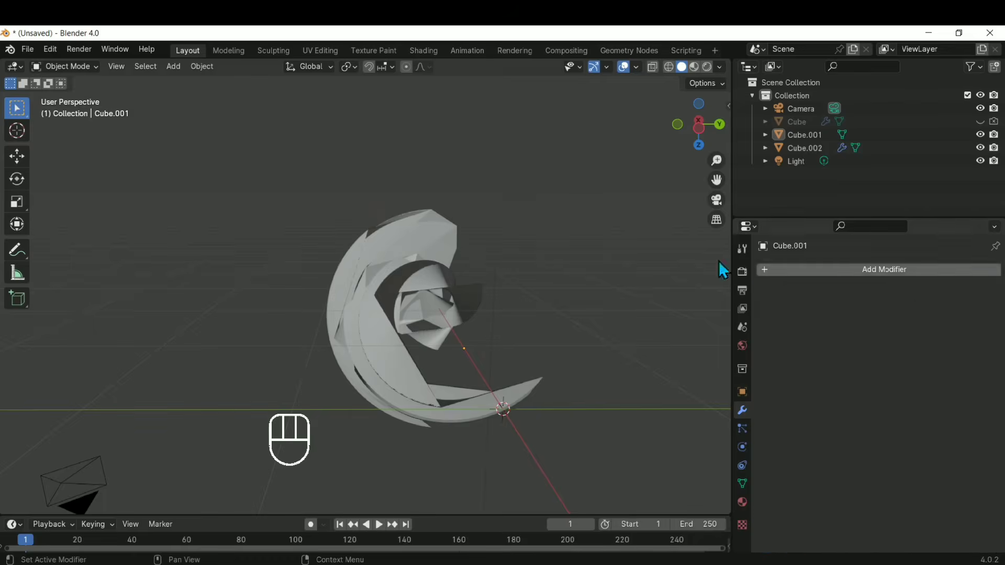
- Apply all transforms to Cube.001
left_click(440, 238)
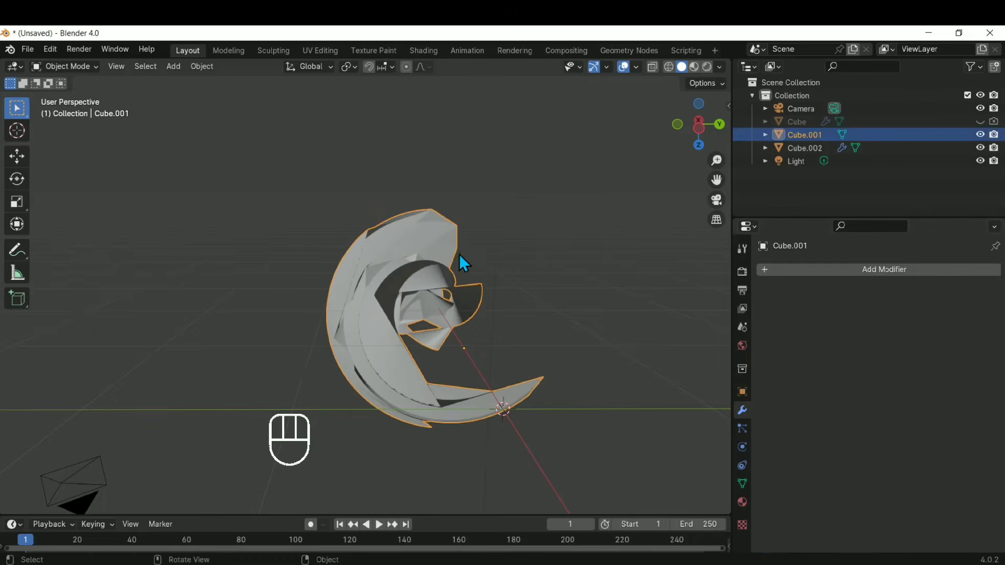
key("ctrl+a")
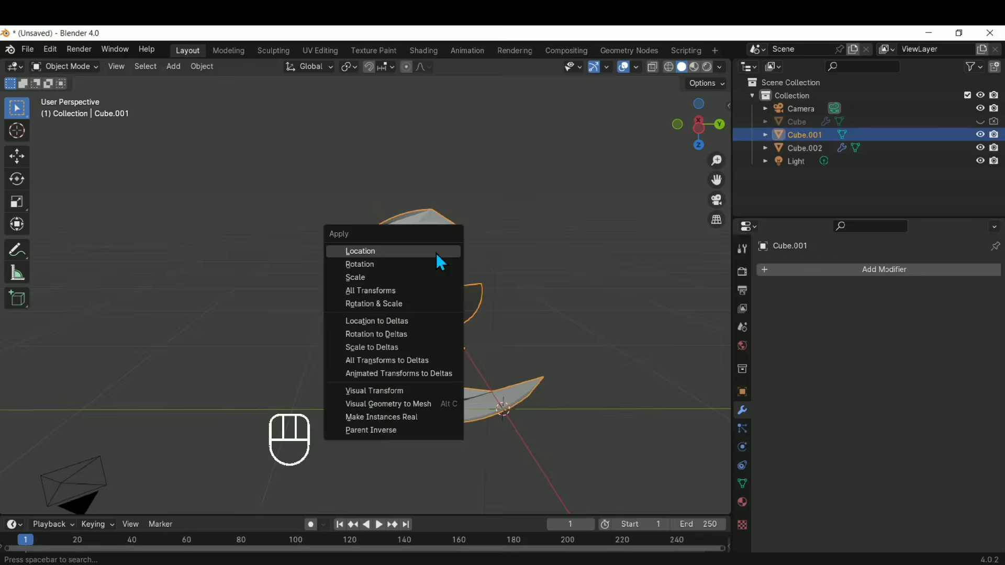
left_click(427, 290)
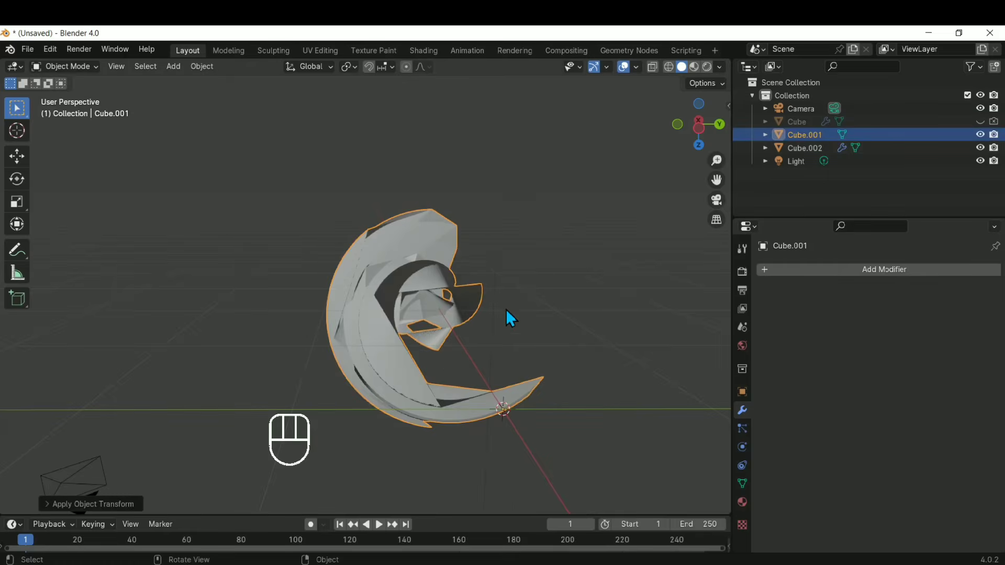
key("ctrl")
middle_click_drag(565, 312, 439, 330)
key("r")
right_click(558, 228)
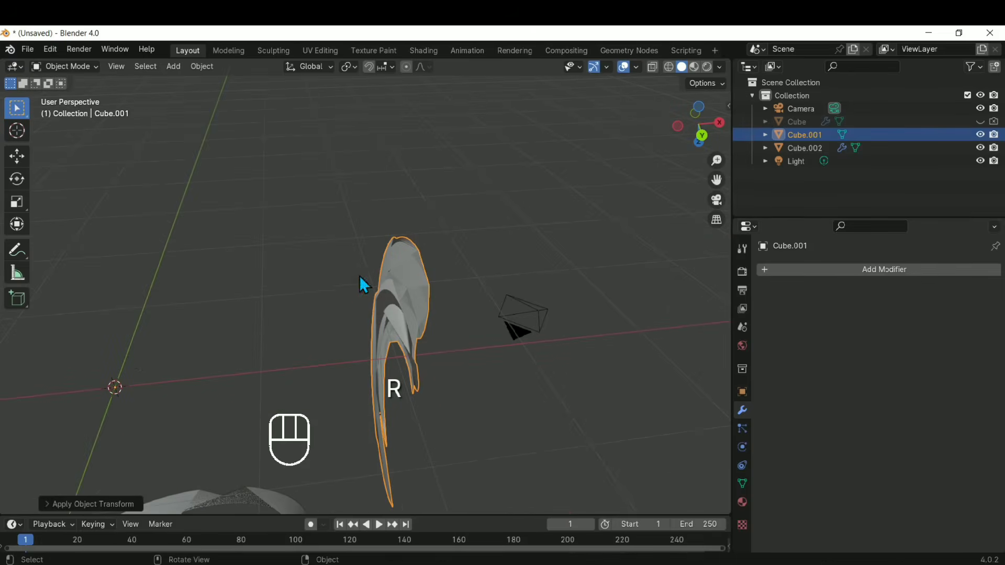
- Set the origin of Cube.001 to its geometry
left_click(202, 67)
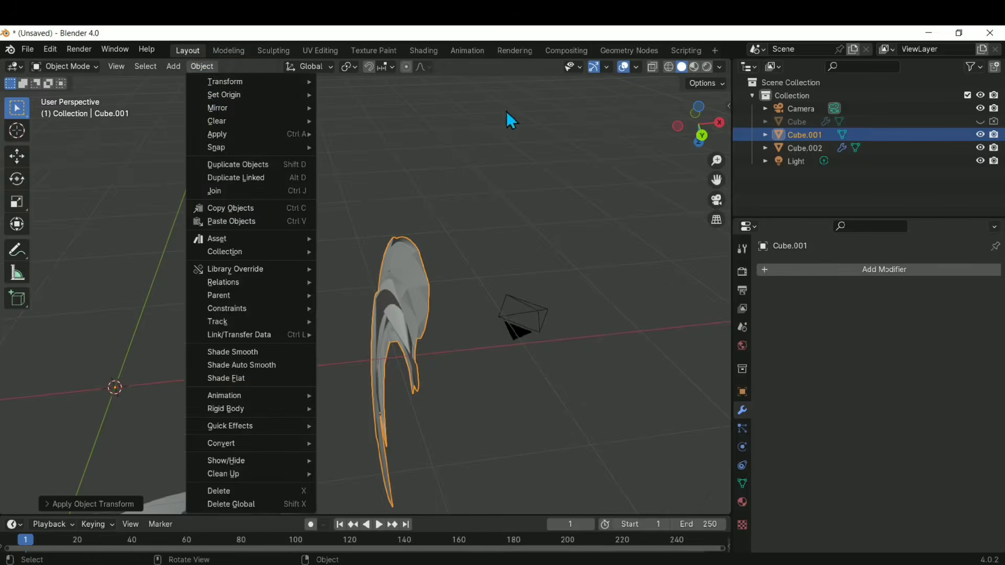
mouse_move(302, 94)
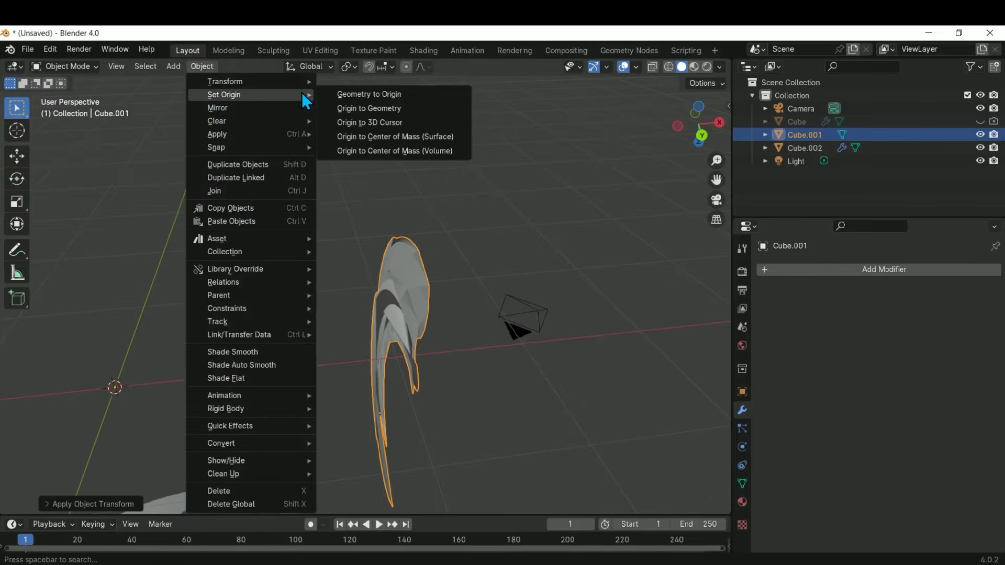
left_click(350, 111)
key("r")
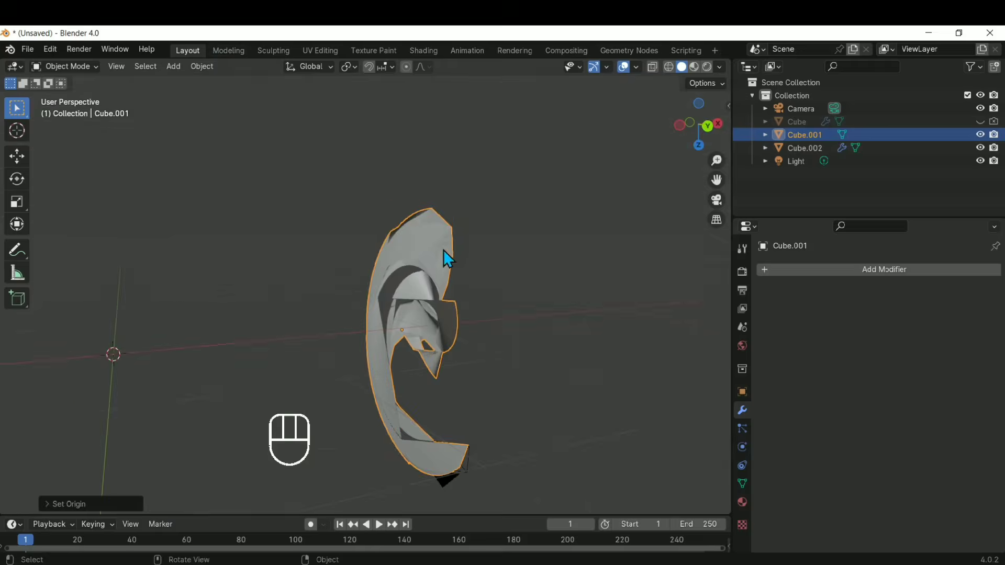
key("x")
key("z")
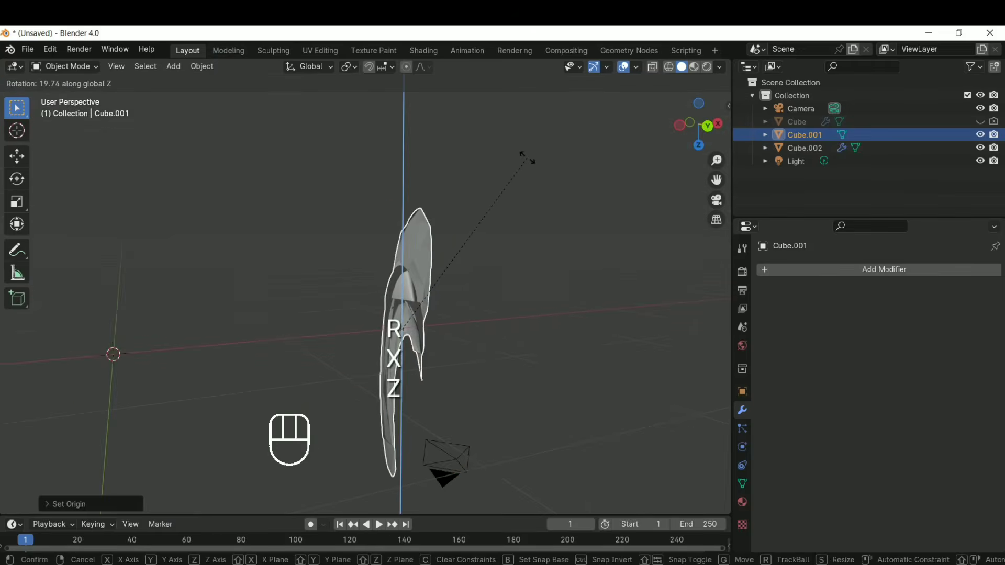
key("9")
key("0")
left_click(527, 158)
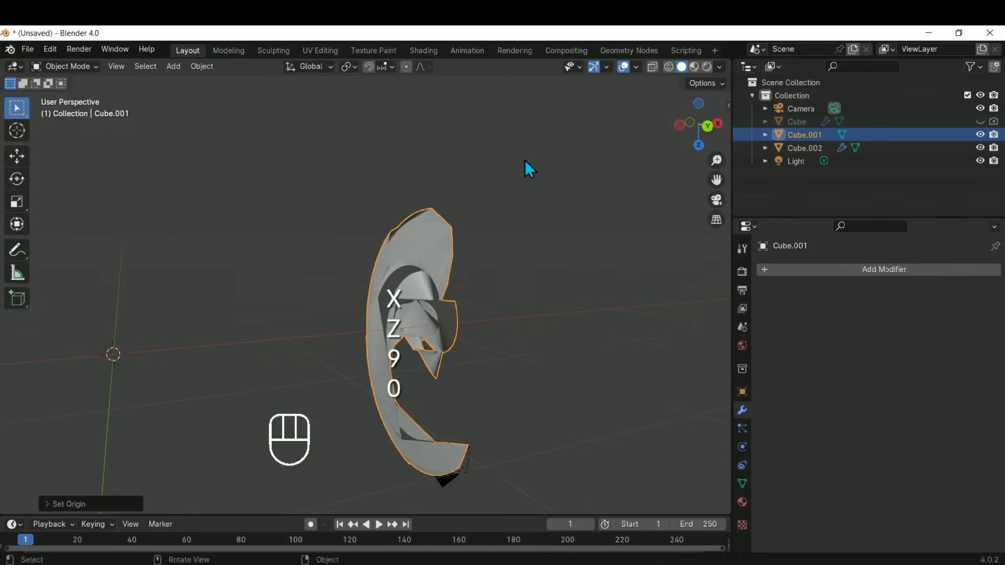
- Rotate Cube.001 by 90° about the global Y axis to lay the crescent flat
key("r")
key("x")
key("z")
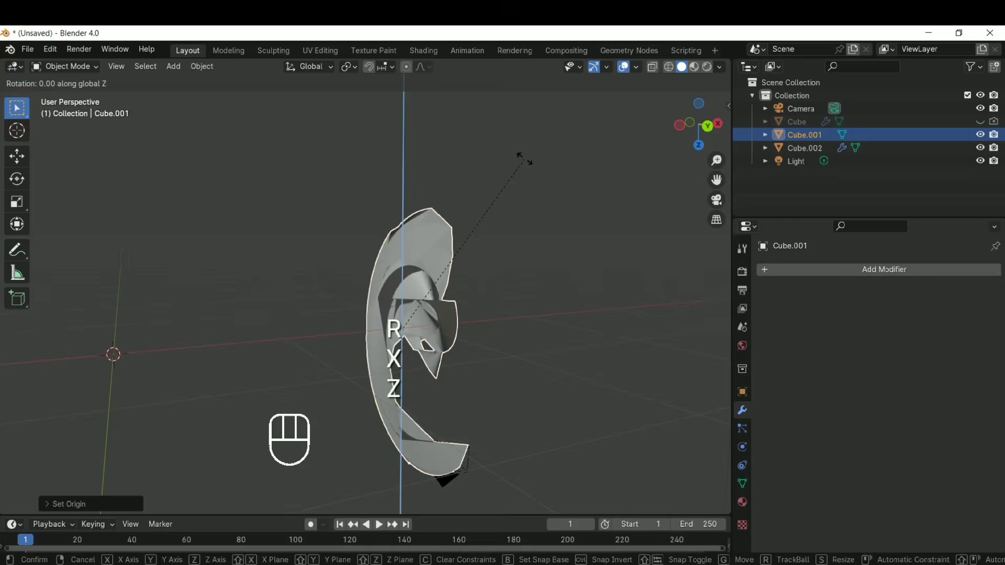
key("x")
key("9")
key("0")
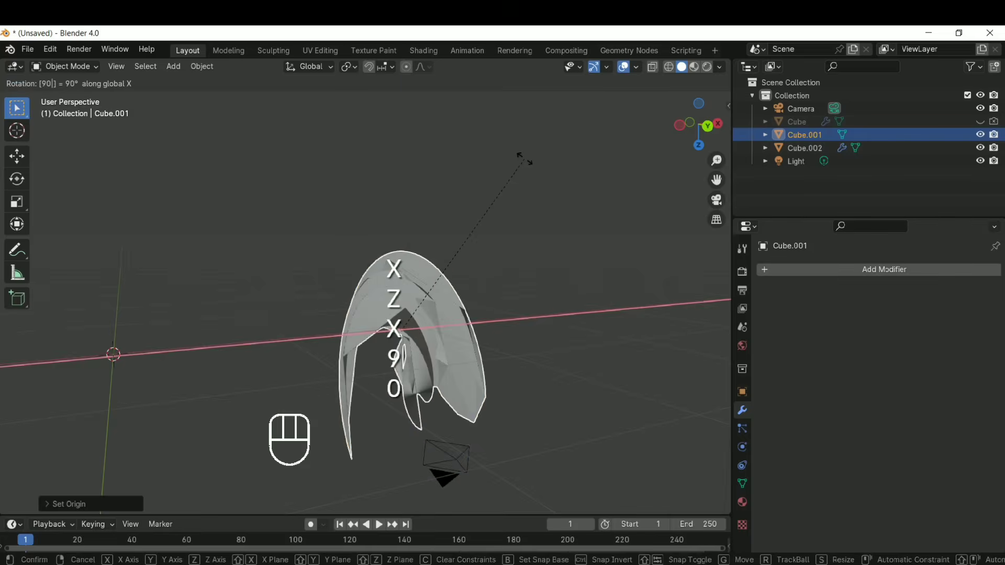
key("z")
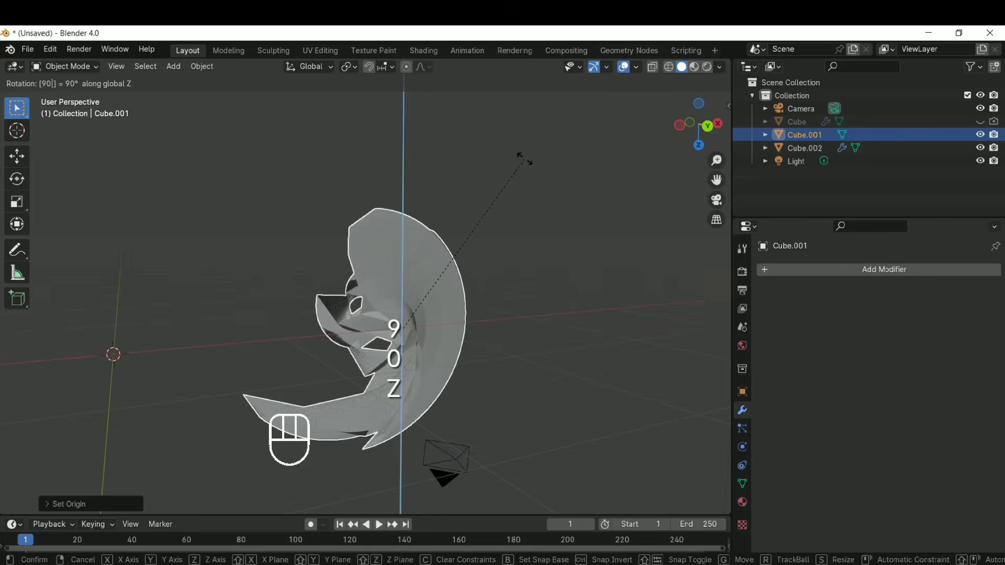
key("x")
key("y")
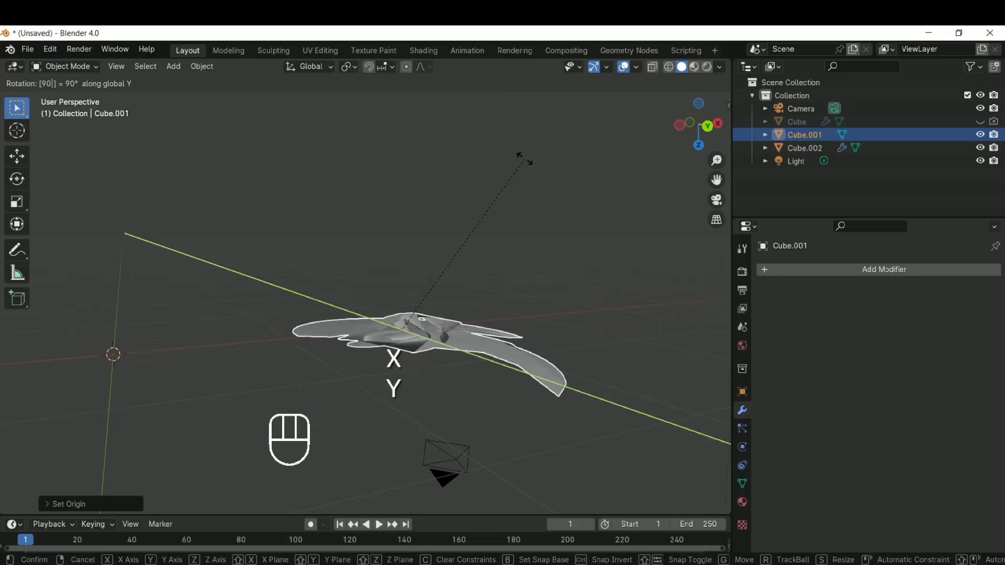
left_click(525, 160)
- Show the scene in top orthographic view and hide Cube.002 in the viewport
middle_click_drag(395, 275, 367, 341)
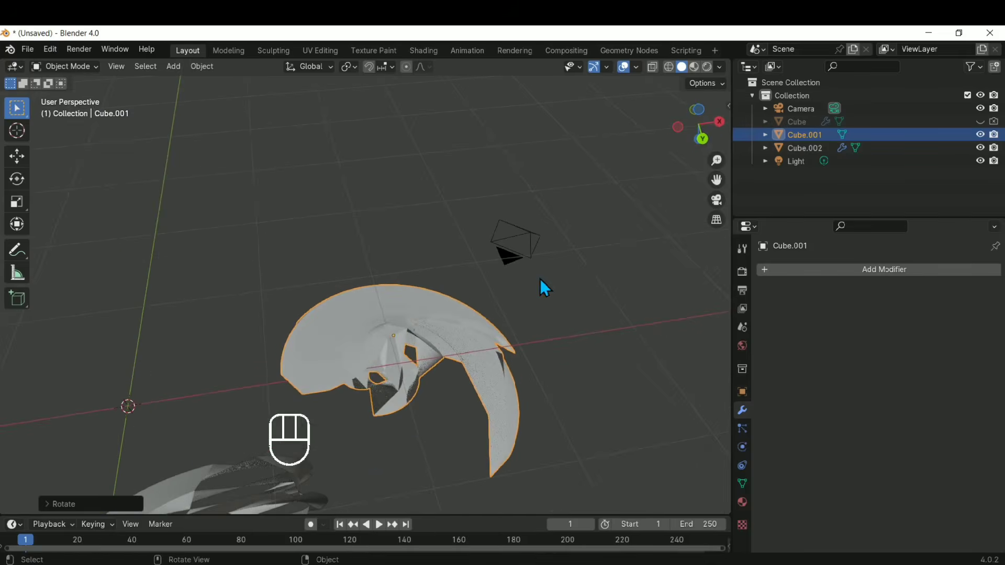
middle_click_drag(473, 331, 378, 337)
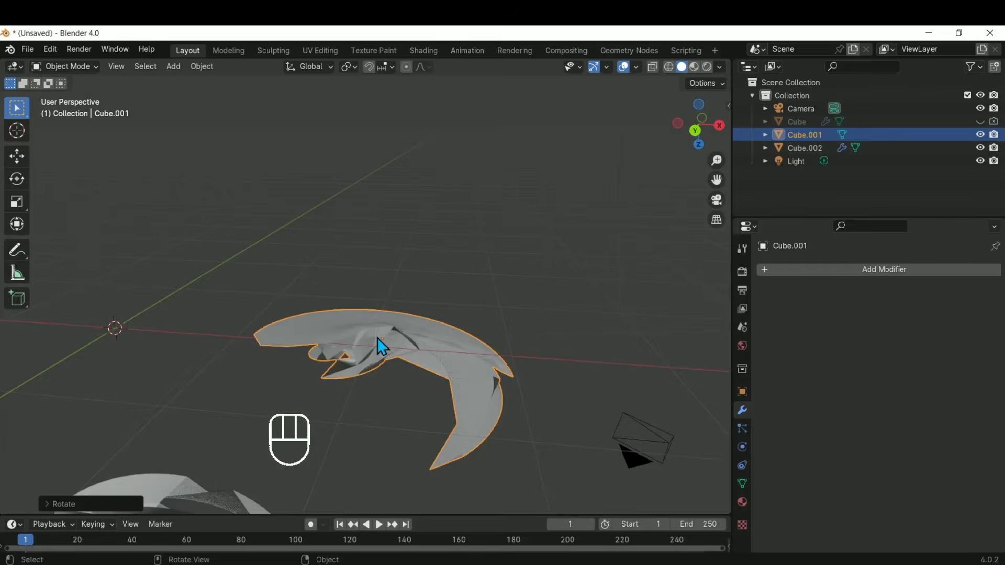
key("KP_7")
middle_click_drag(375, 224, 407, 302, "shift")
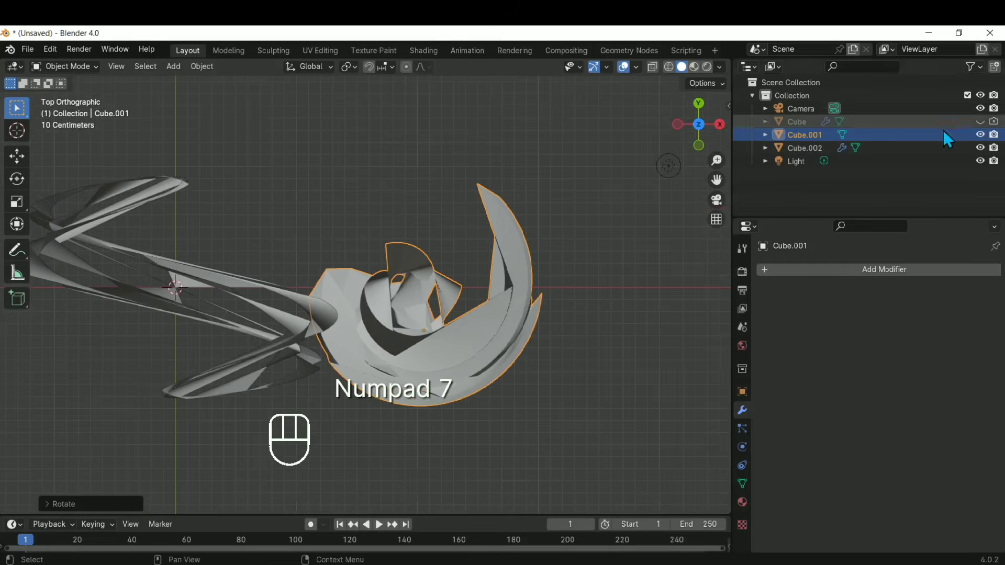
left_click(981, 148)
middle_click_drag(209, 274, 203, 317, "shift")
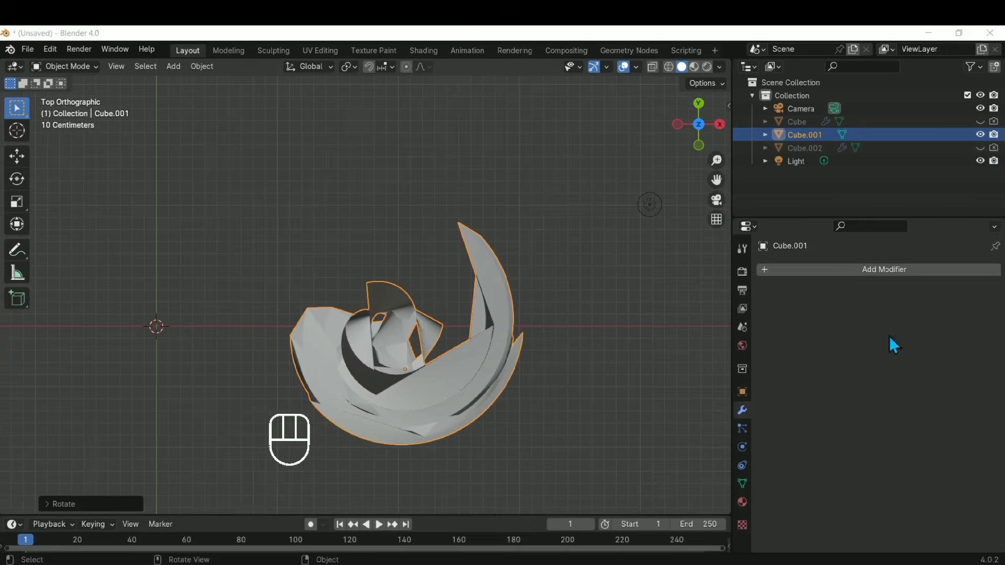
- Select Cube.001 and open it in the Shading workspace, with its material nodes in view and the crescent framed from above
left_click(339, 268)
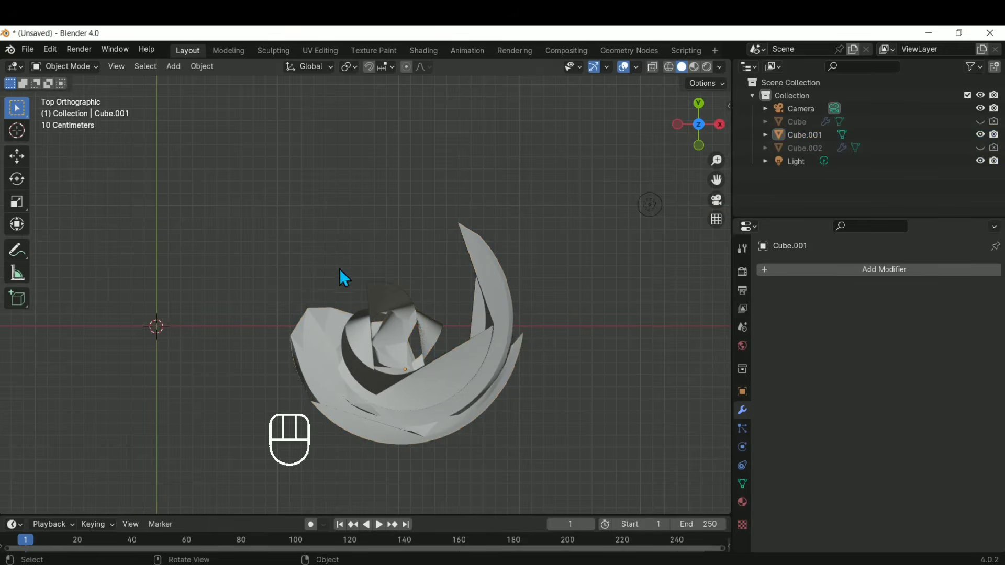
left_click(504, 407)
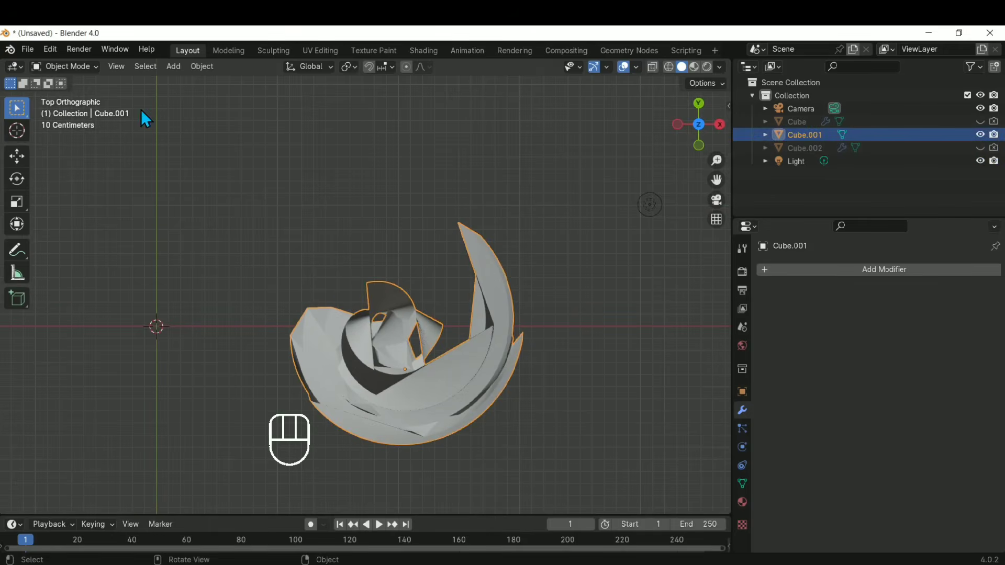
left_click(419, 51)
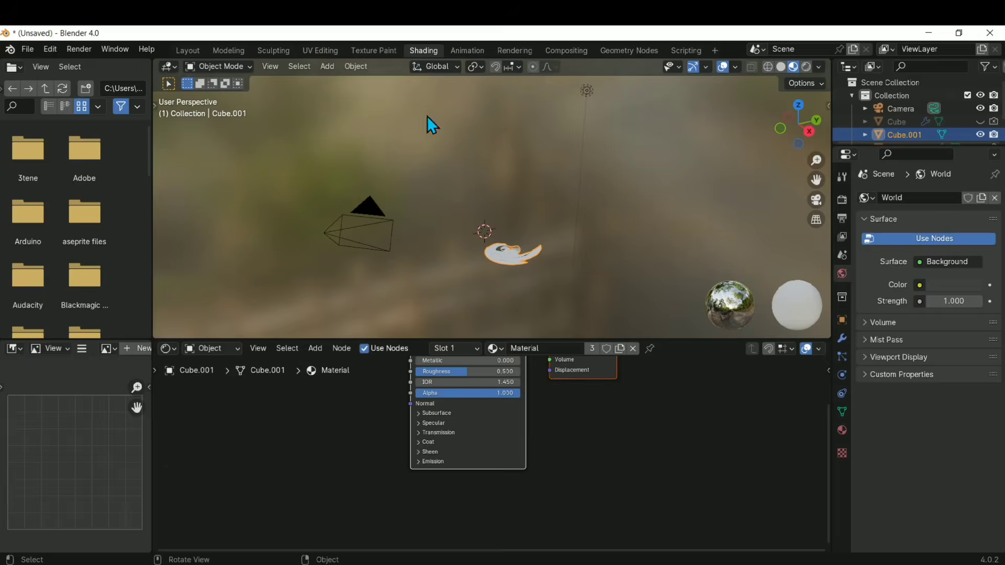
middle_click_drag(529, 367, 560, 469)
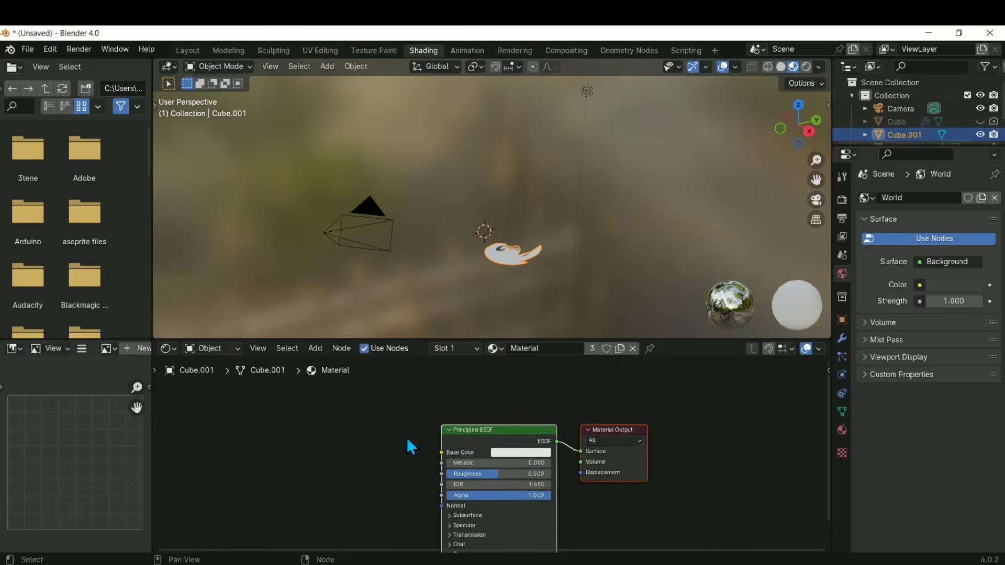
middle_click_drag(493, 442, 489, 441)
left_click(529, 440)
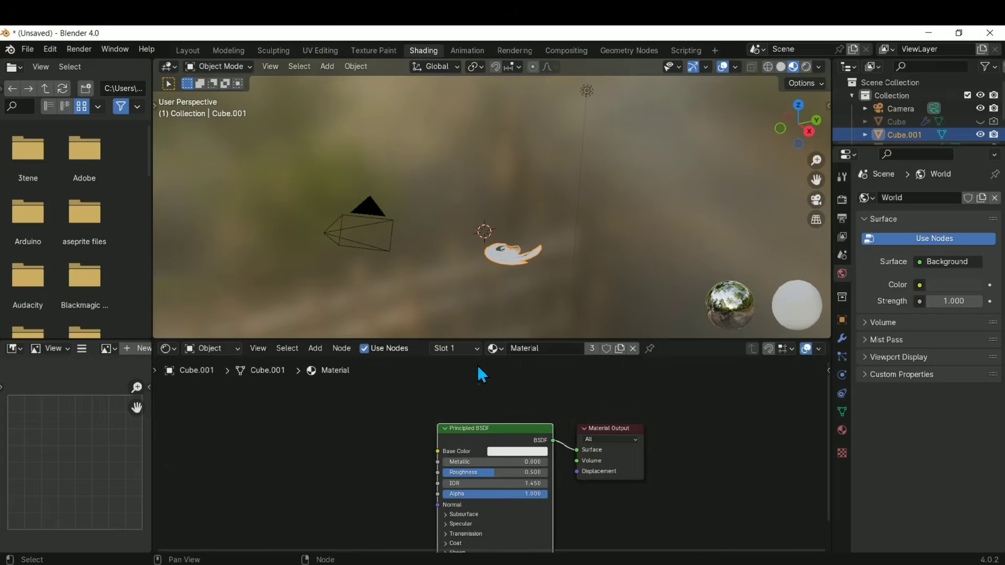
key("KP_7")
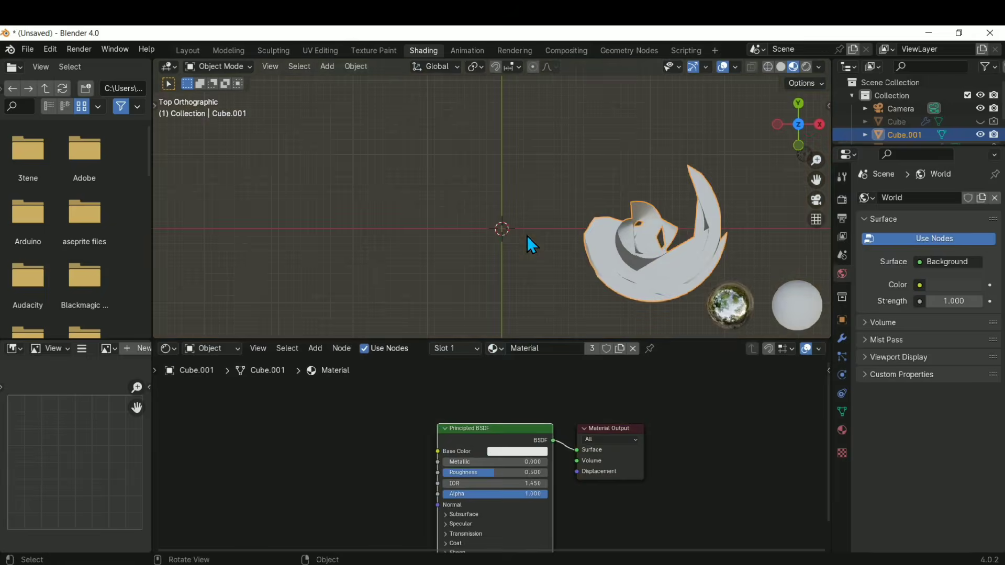
middle_click_drag(671, 221, 485, 230, "shift")
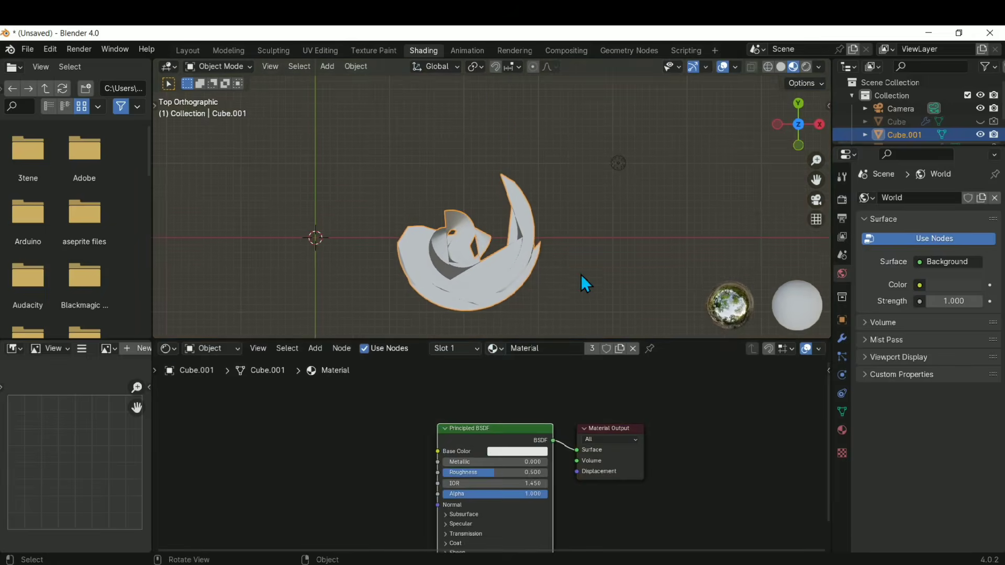
- Move the Principled BSDF node slightly higher and leave free space ahead of it in the material's node graph
middle_click_drag(449, 302, 442, 265, "shift")
key("KP_7")
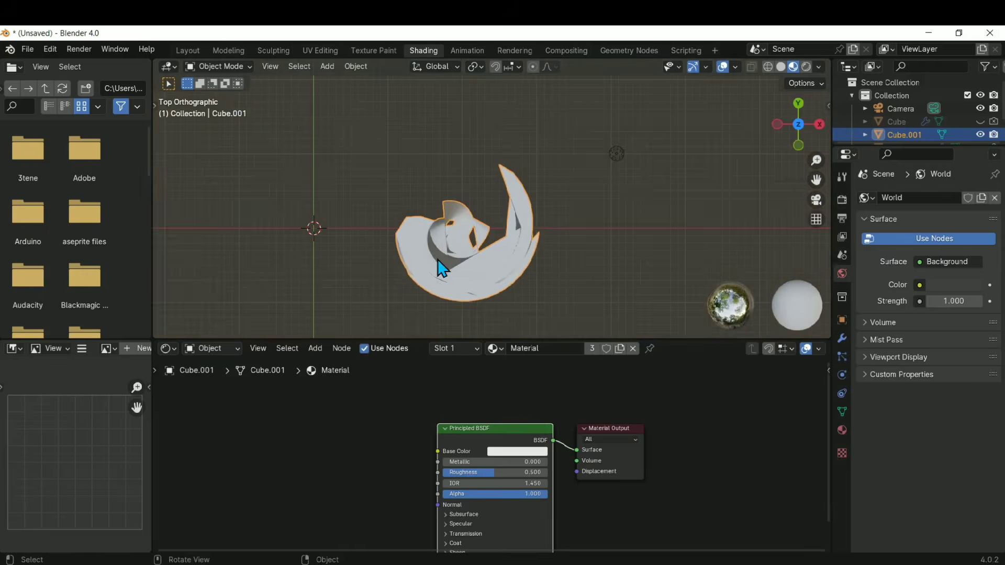
middle_click_drag(585, 268, 601, 238, "shift")
middle_click_drag(540, 227, 561, 239, "shift")
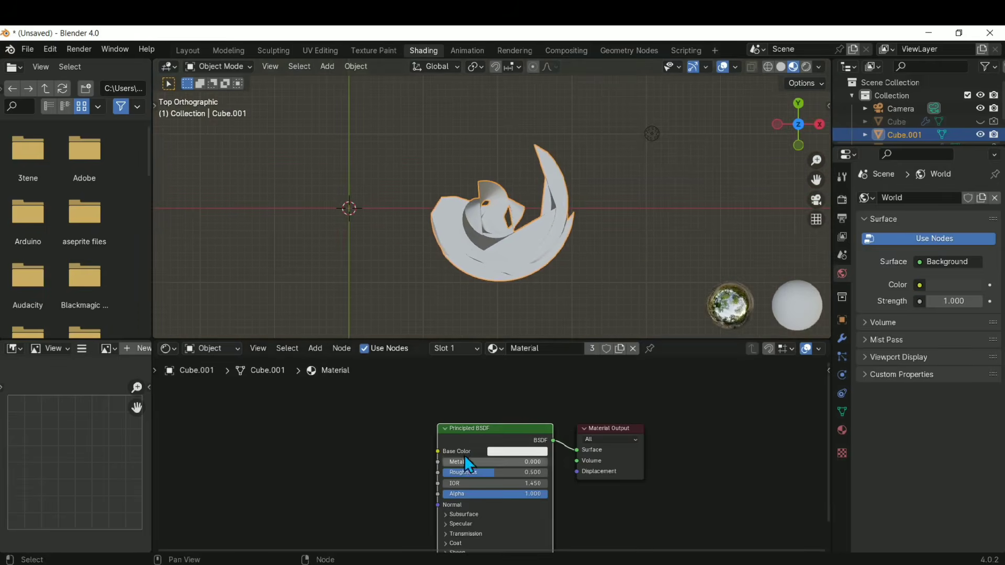
left_click_drag(481, 428, 484, 391)
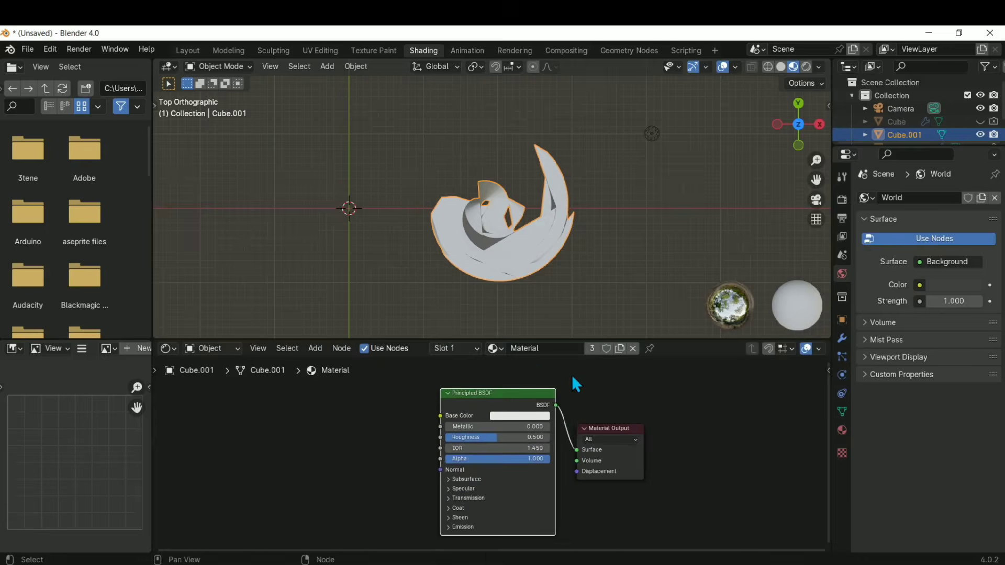
left_click(498, 349)
middle_click_drag(352, 416, 553, 441)
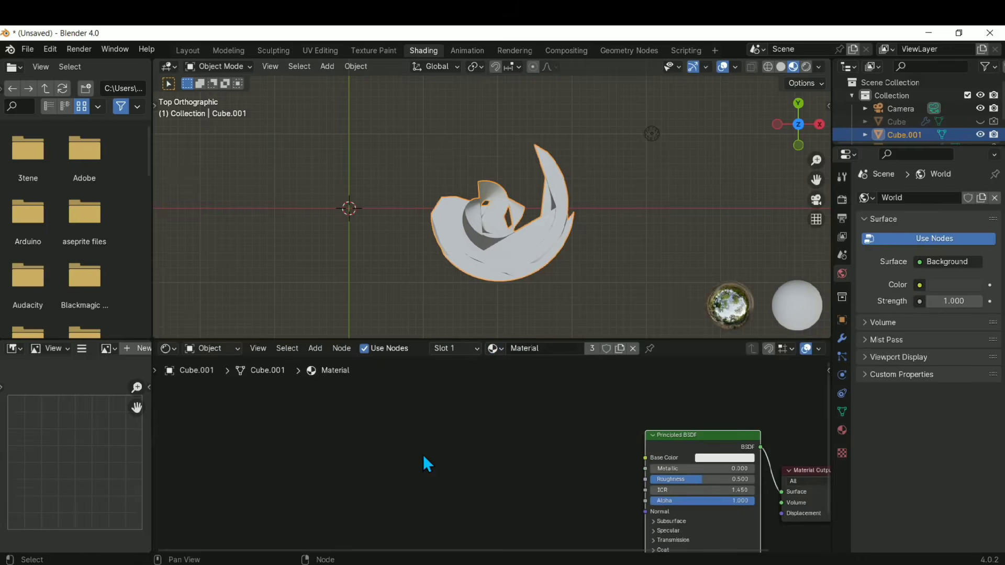
key("shift+a")
key("n")
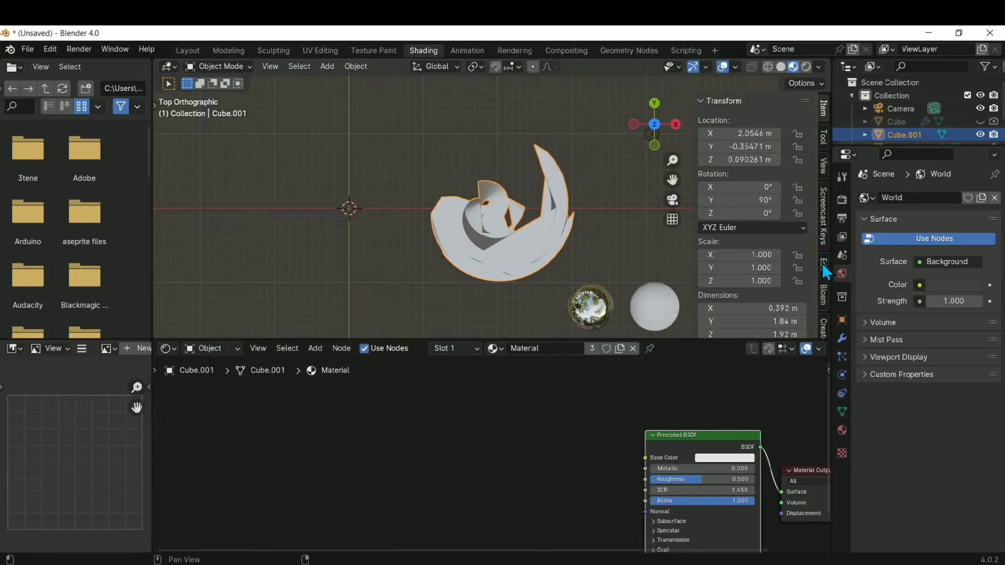
left_click(821, 225)
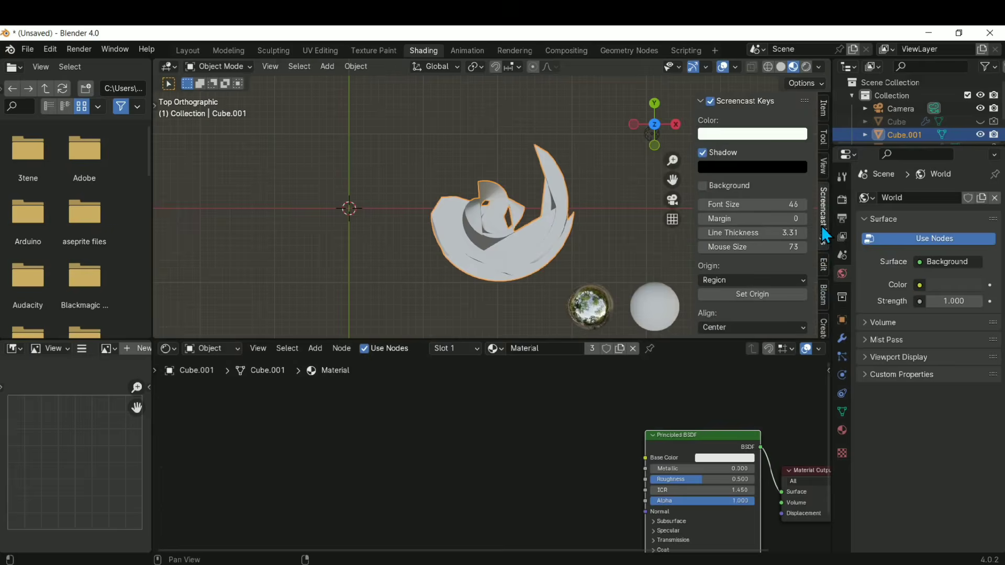
left_click(378, 272)
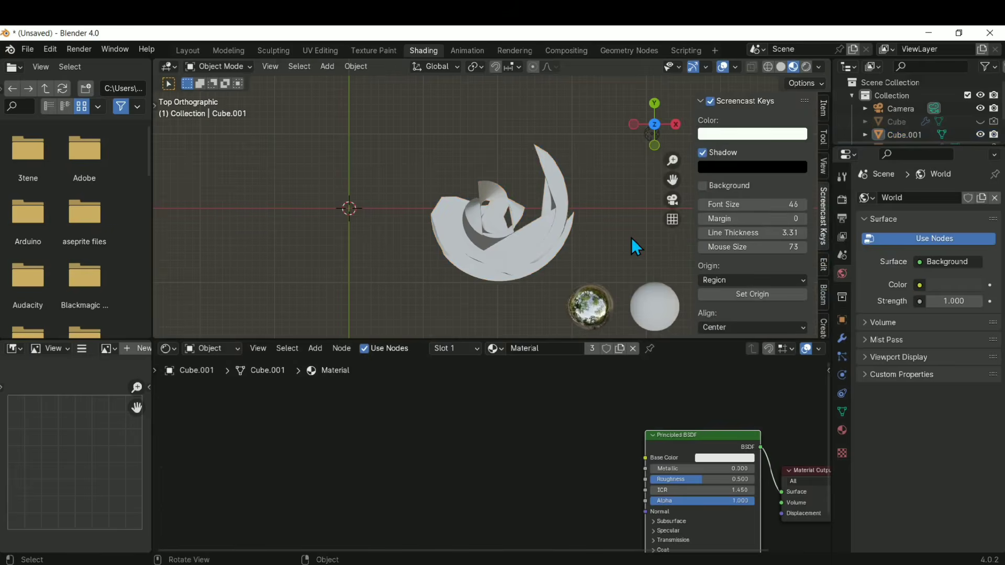
key("n")
key("n")
key("n")
left_click(531, 257)
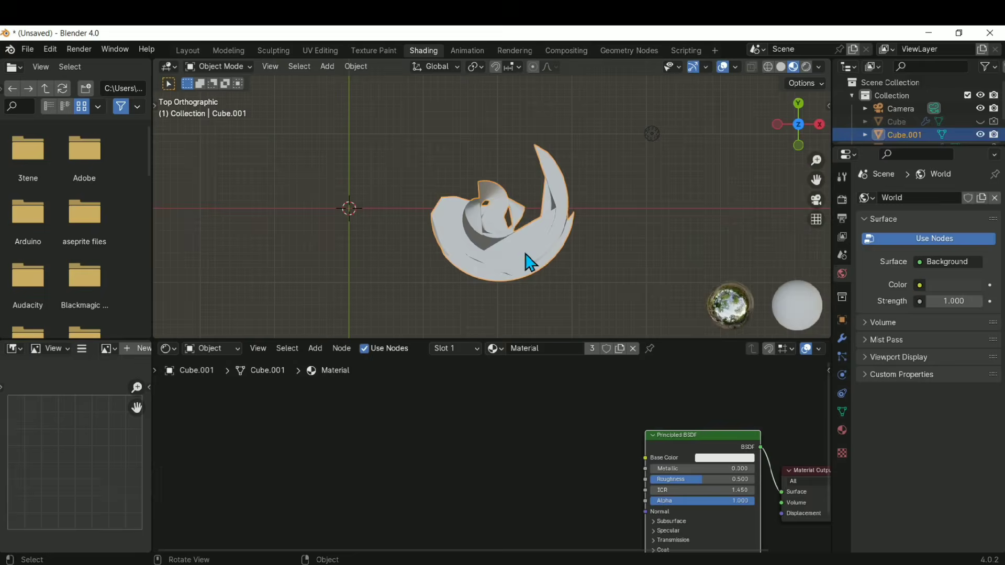
left_click(397, 256)
key("shift+a")
mouse_move(383, 187)
left_click(485, 324)
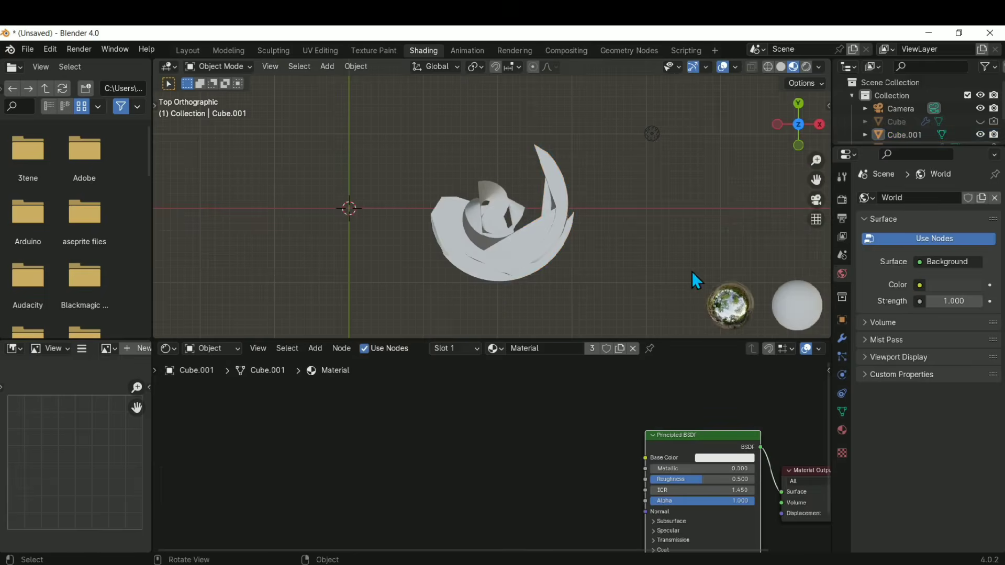
key("n")
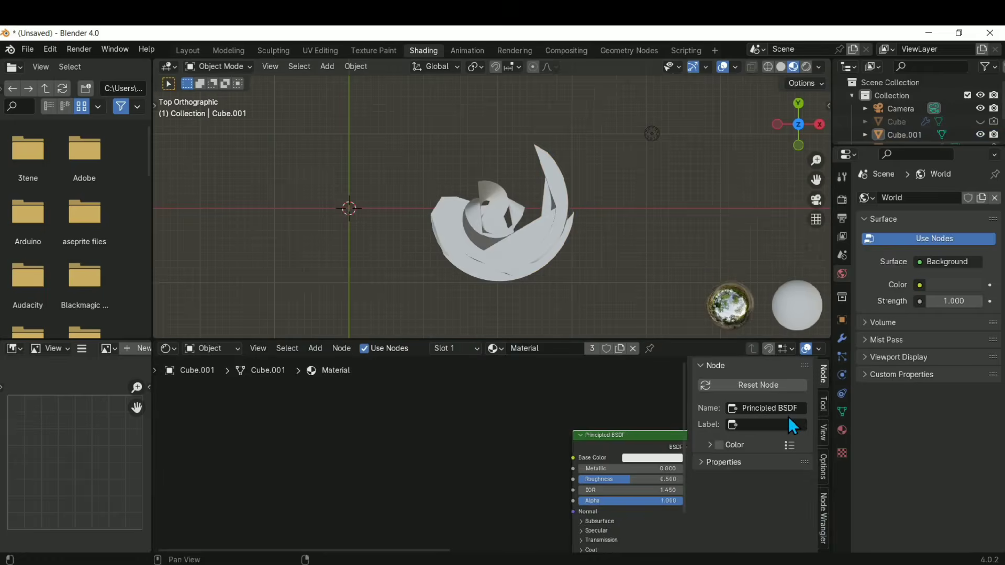
key("n")
- Add a Musgrave Texture node to the material and place it well ahead of the Principled BSDF node
key("shift+a")
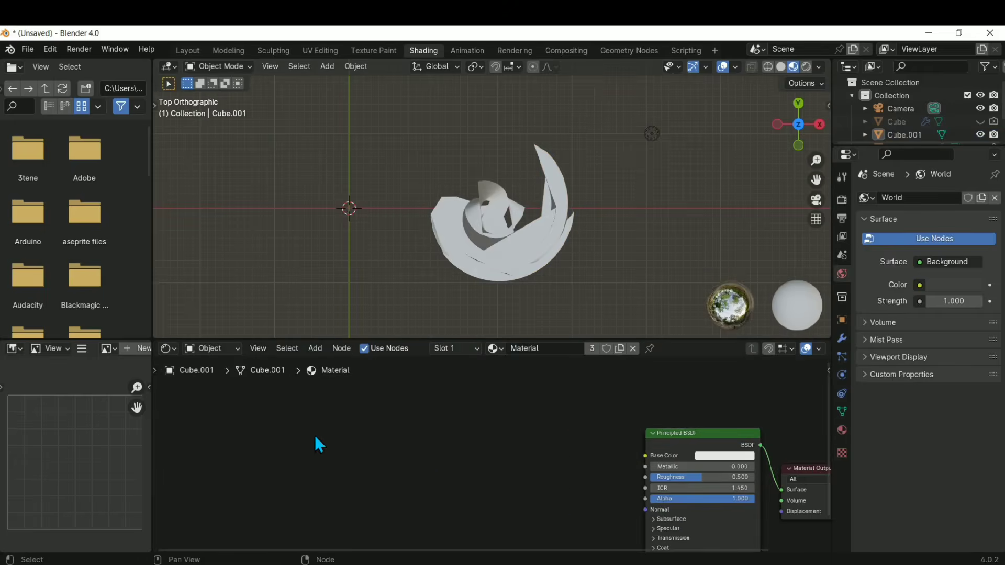
key("shift+a")
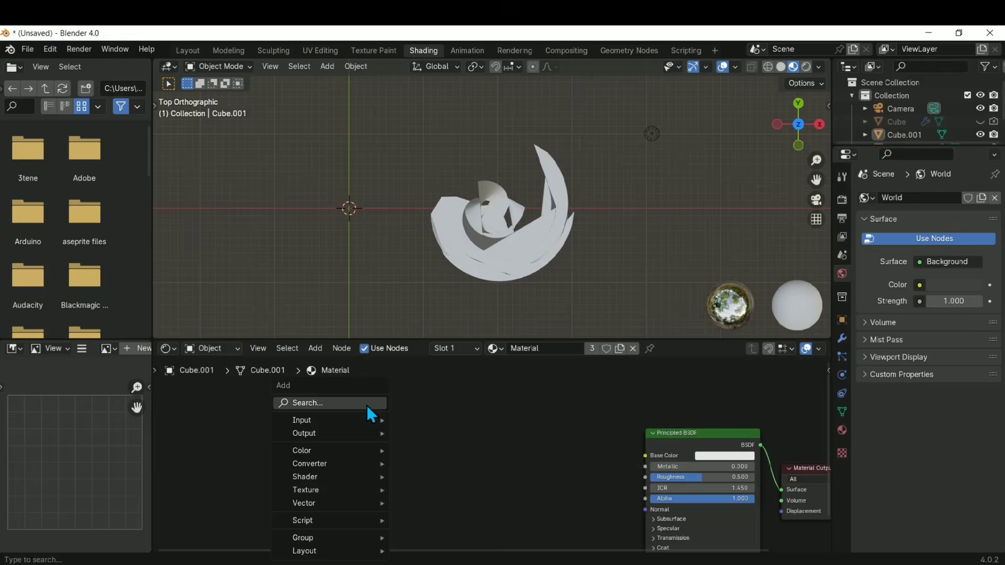
left_click(367, 406)
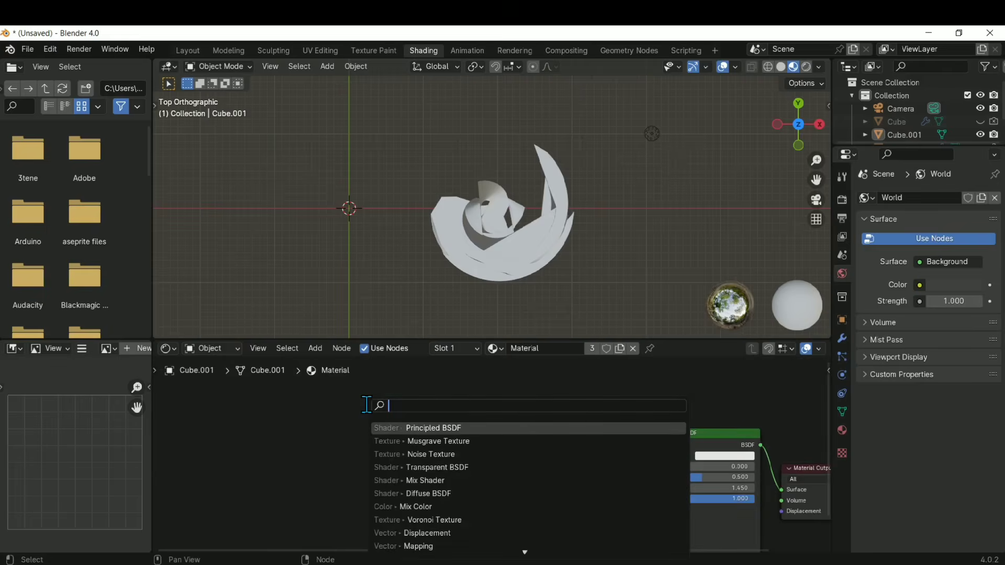
key("Down")
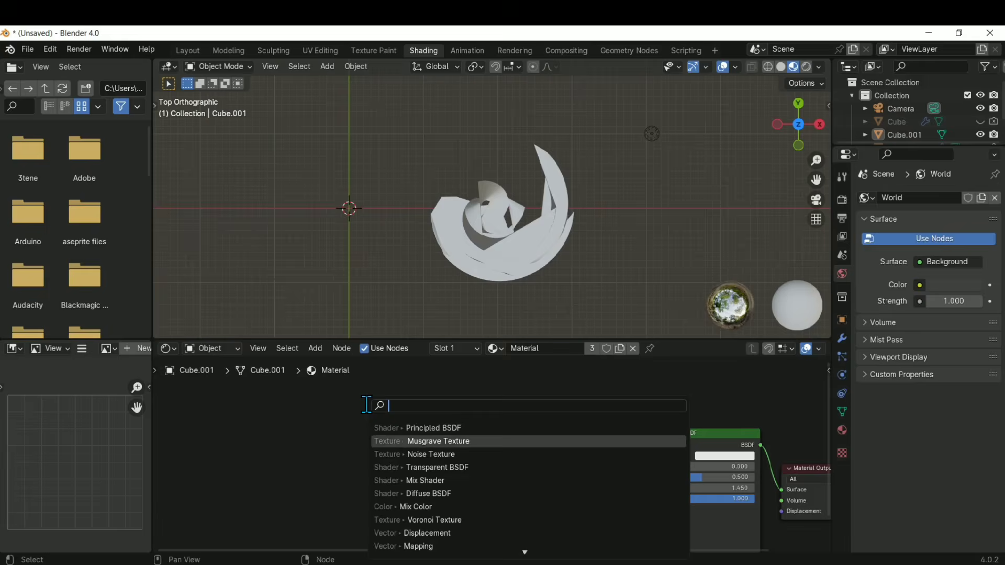
type("musgrave")
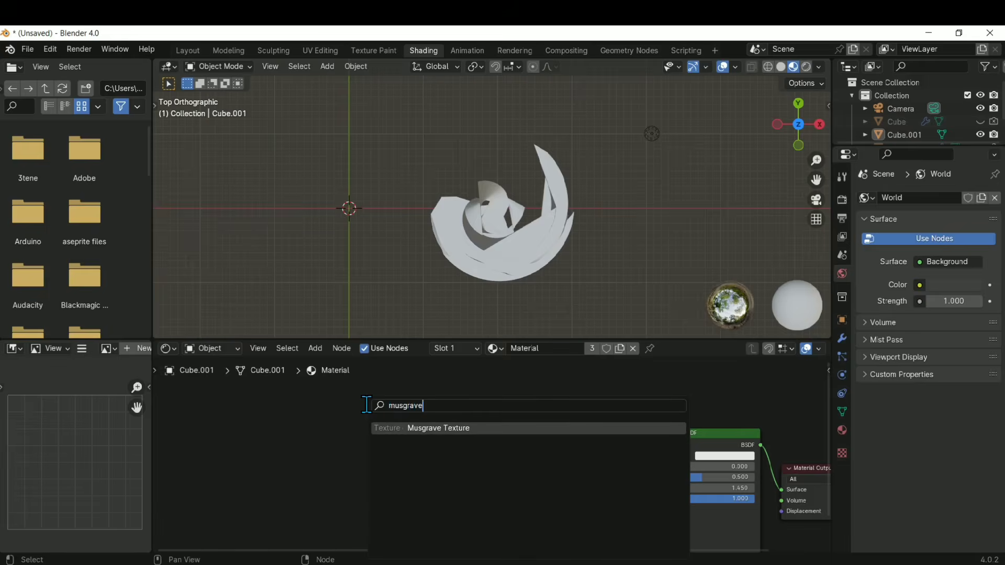
key("Return")
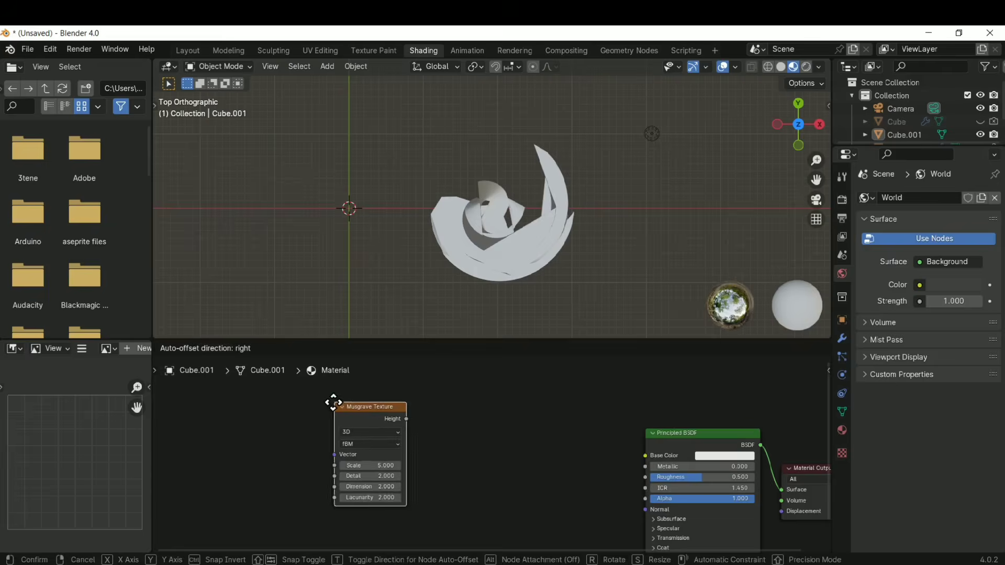
left_click(329, 406)
left_click_drag(366, 411, 391, 411)
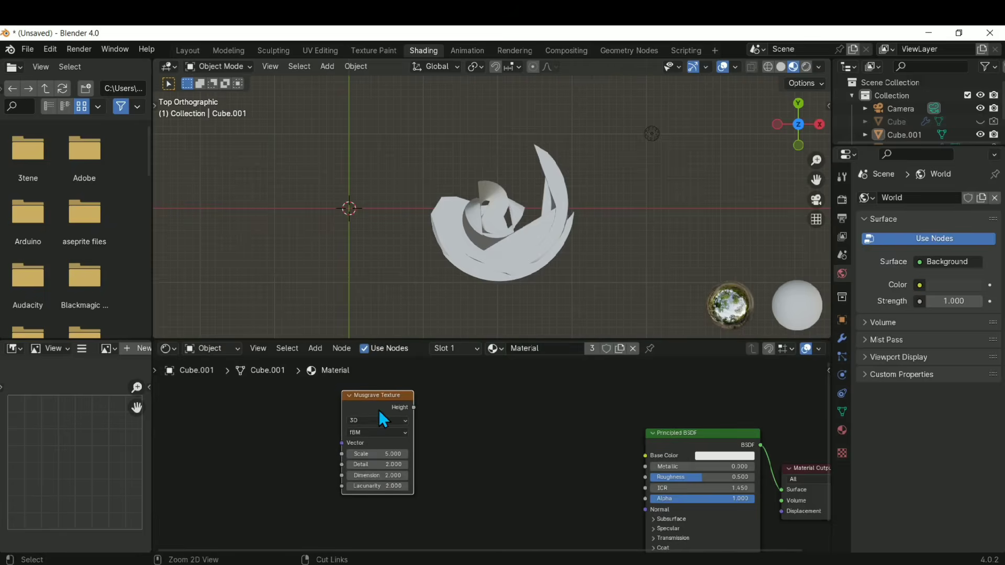
key("ctrl+t")
key("ctrl+z")
middle_click_drag(325, 440, 521, 457)
middle_click_drag(577, 429, 464, 414)
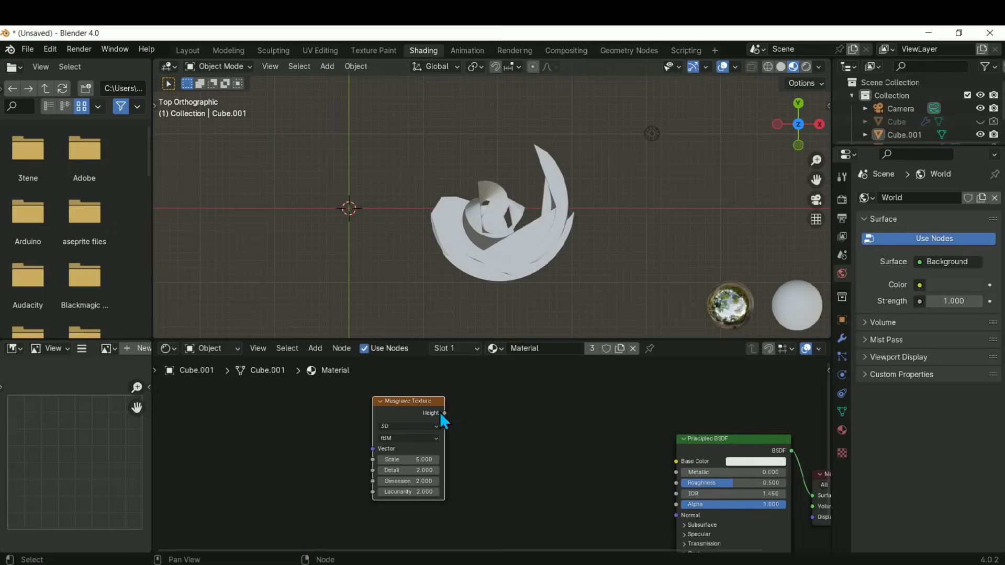
- Add a Color Ramp node with its Fac input fed by the Musgrave Texture's Height output
scroll(427, 432, "up", 2)
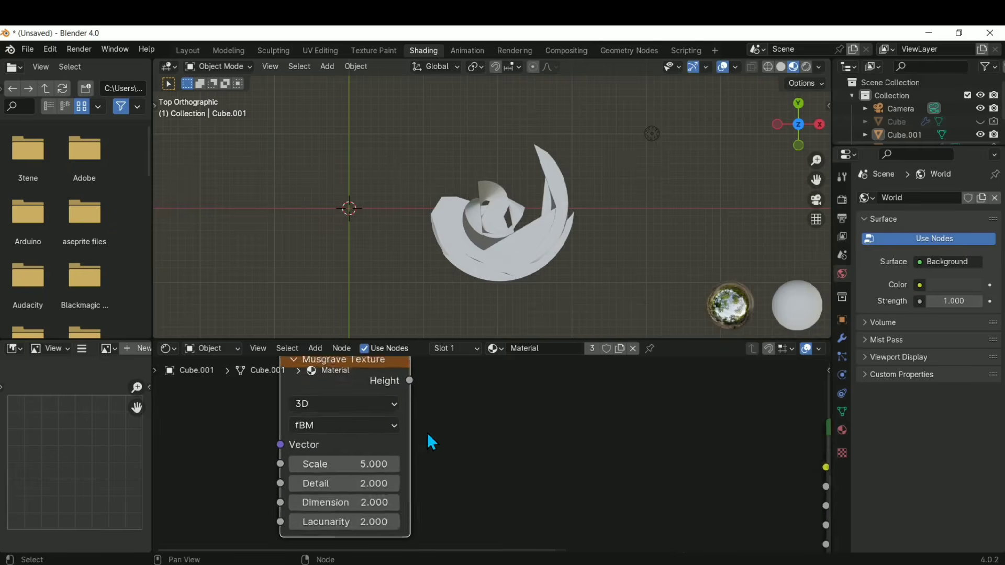
left_click_drag(417, 388, 504, 517)
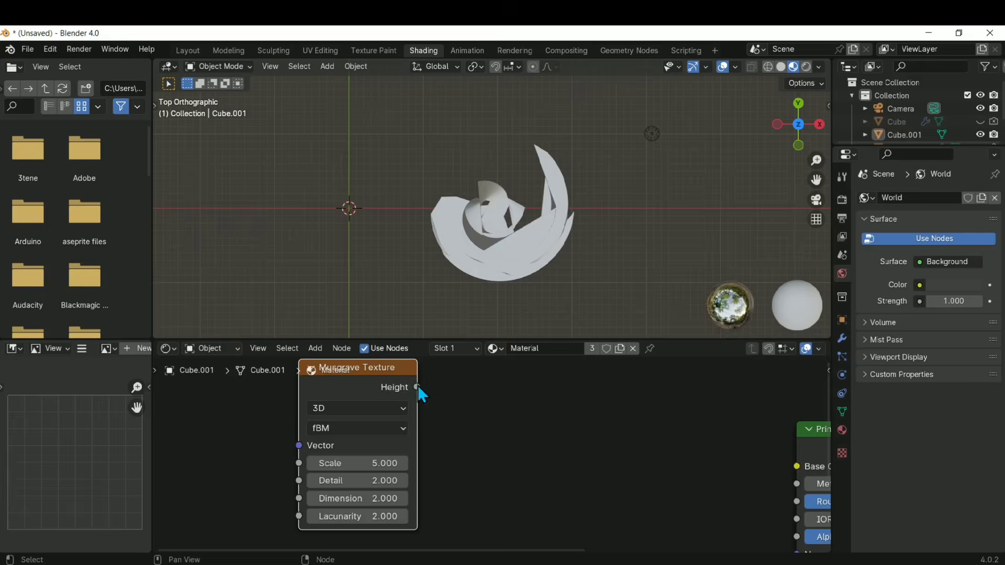
left_click_drag(417, 387, 460, 486)
left_click_drag(419, 386, 467, 490)
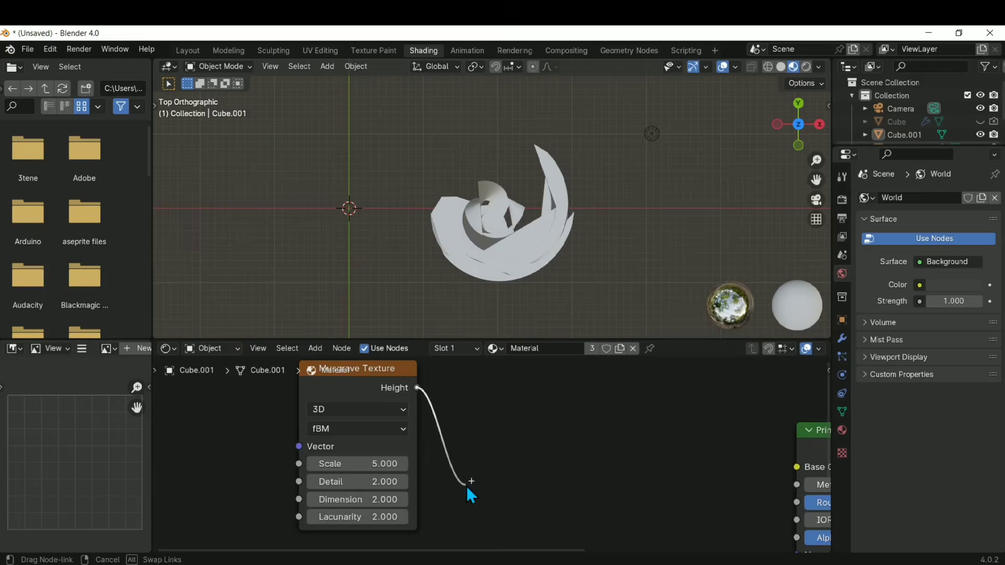
left_click_drag(419, 389, 500, 410)
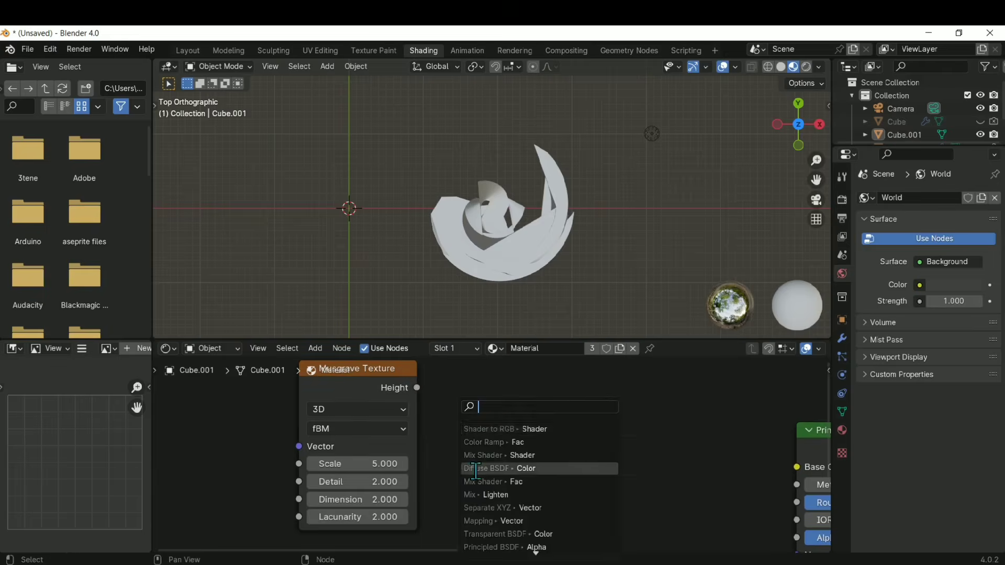
type("c")
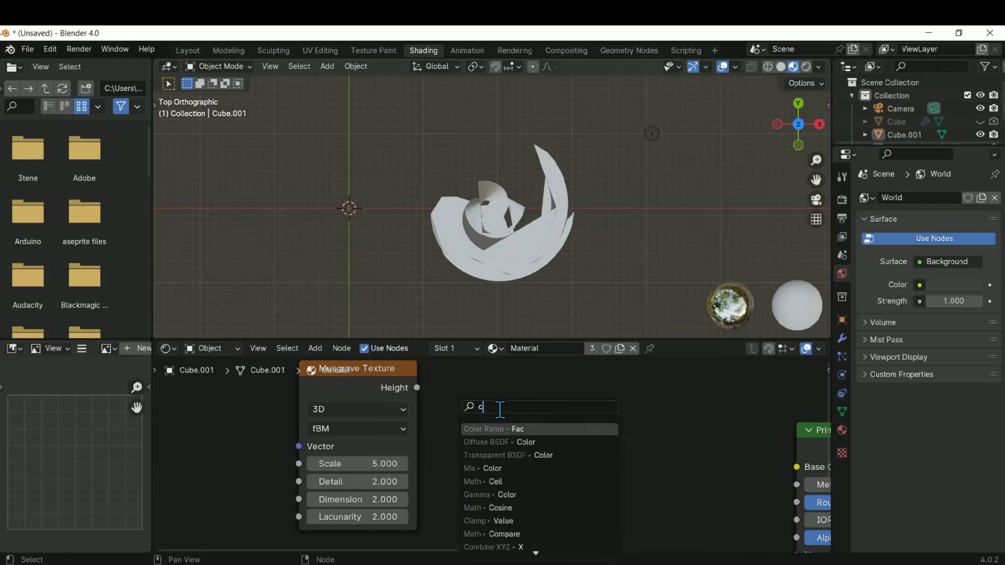
type("olor ramp")
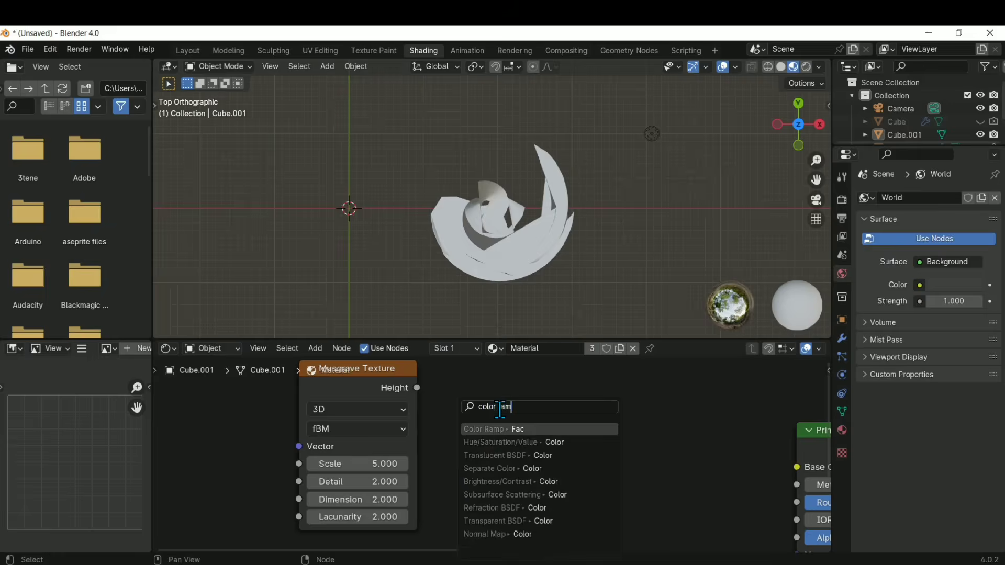
key("Return")
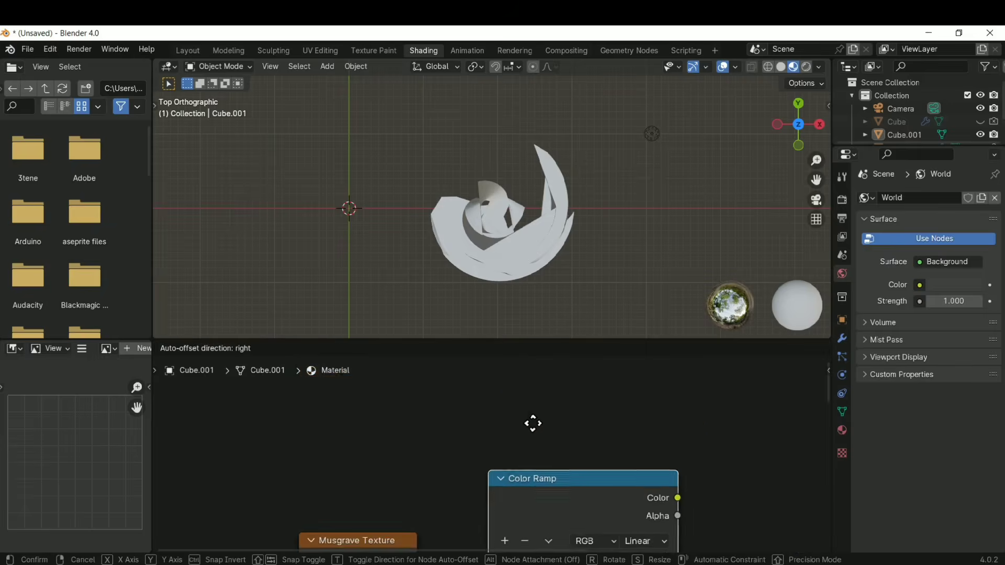
left_click(536, 447)
middle_click_drag(444, 453, 420, 527)
scroll(439, 488, "down", 2)
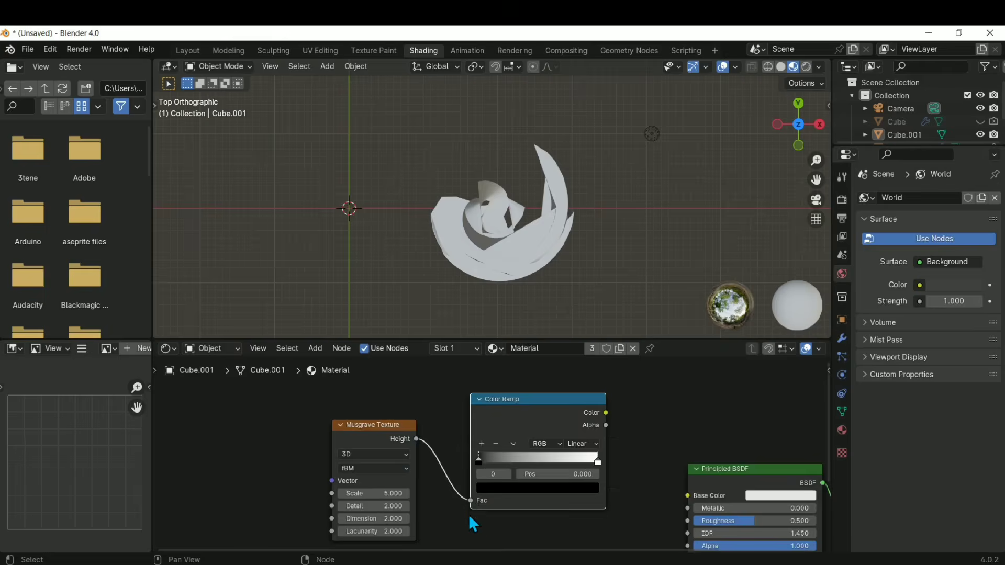
- Move the Color Ramp's white stop to position 0.185 and set the interpolation to Constant
middle_click_drag(492, 515, 410, 487)
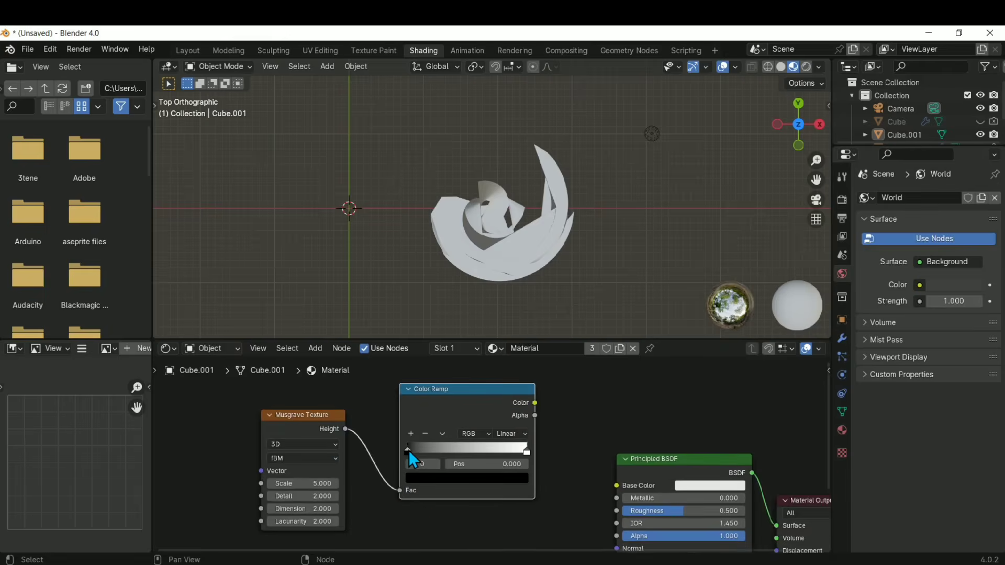
left_click_drag(526, 451, 430, 473)
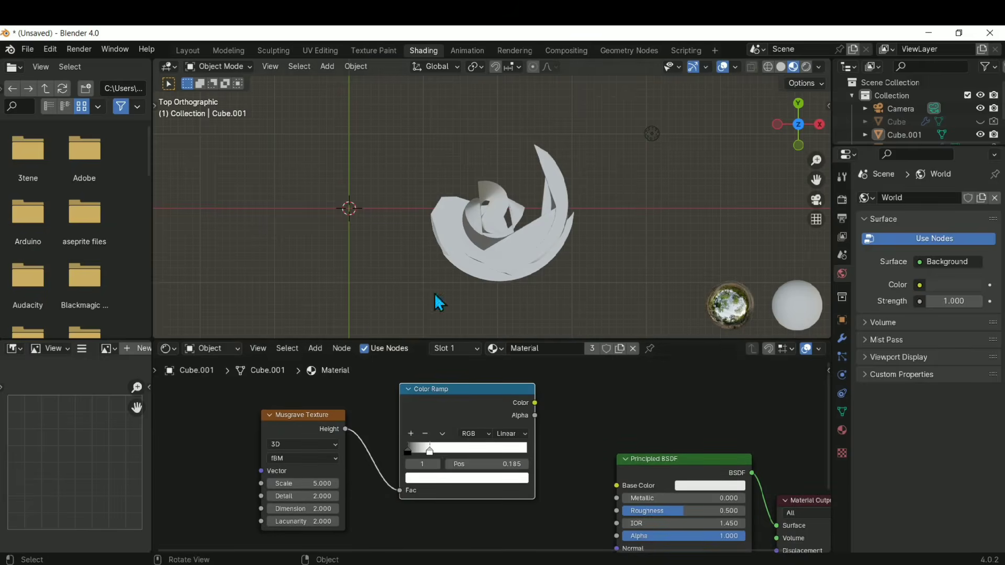
left_click(522, 435)
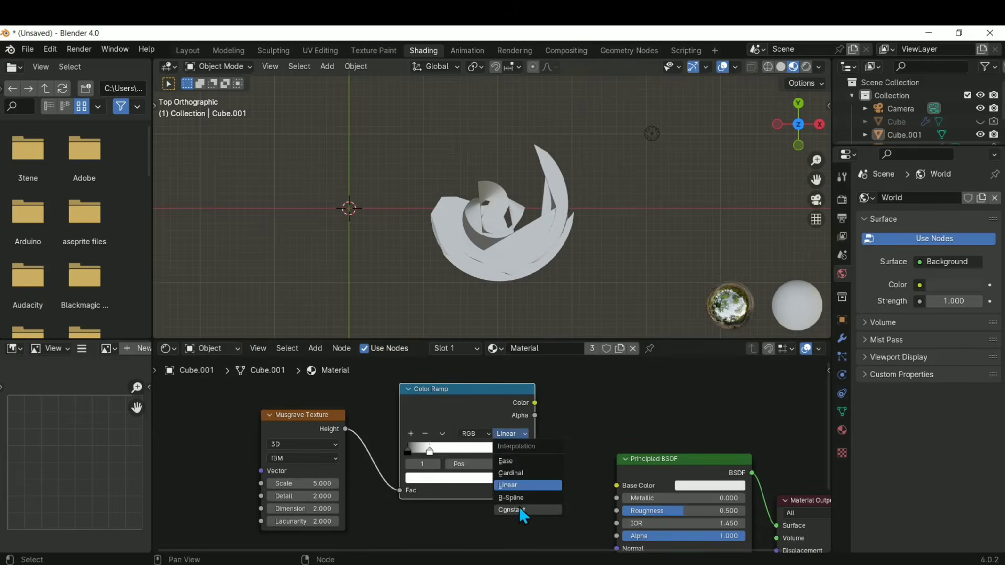
left_click(519, 507)
left_click(515, 434)
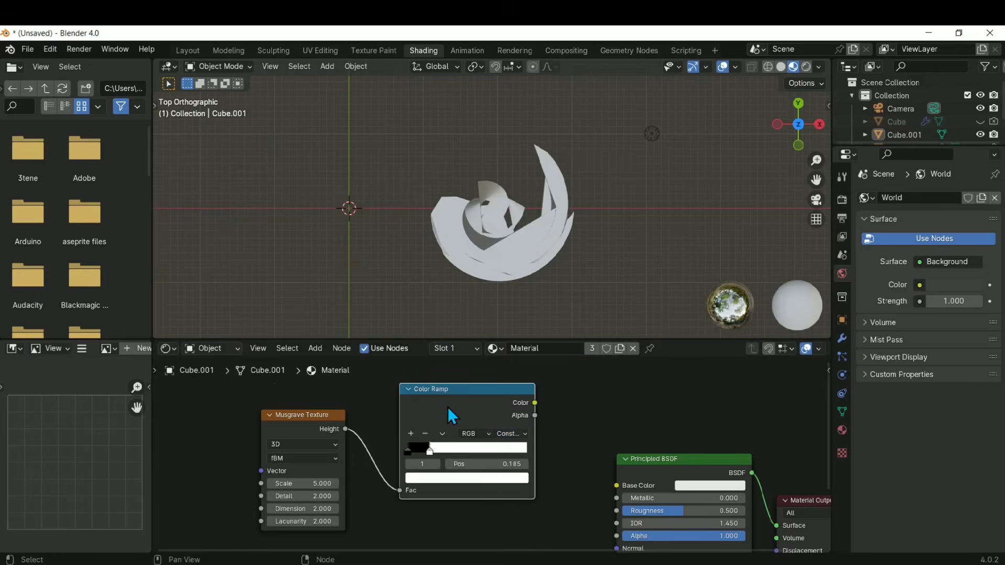
left_click(510, 434)
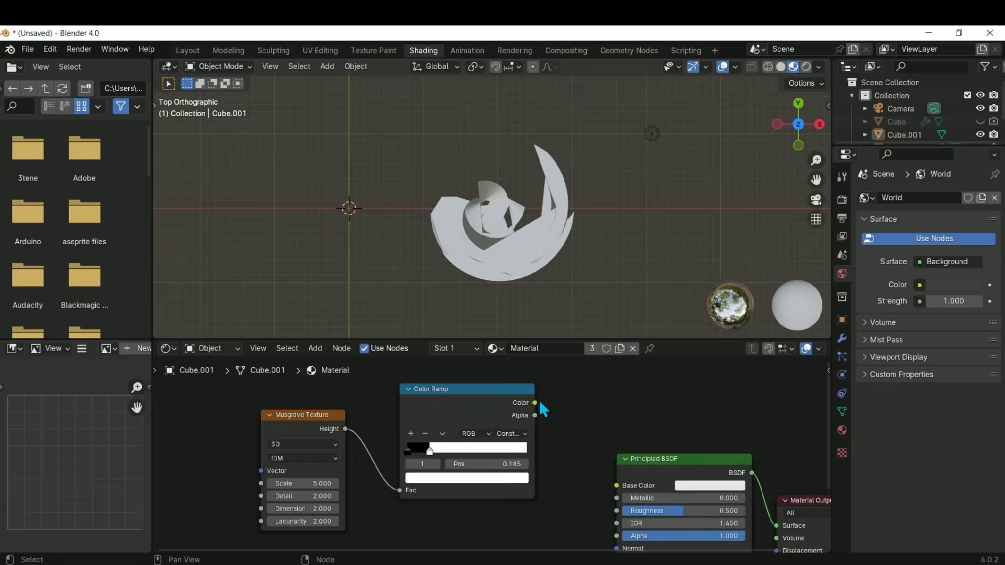
- Connect the Color Ramp's Color output to the Principled BSDF's Base Color and its Alpha output to the shader's Alpha input
middle_click_drag(529, 490, 413, 408)
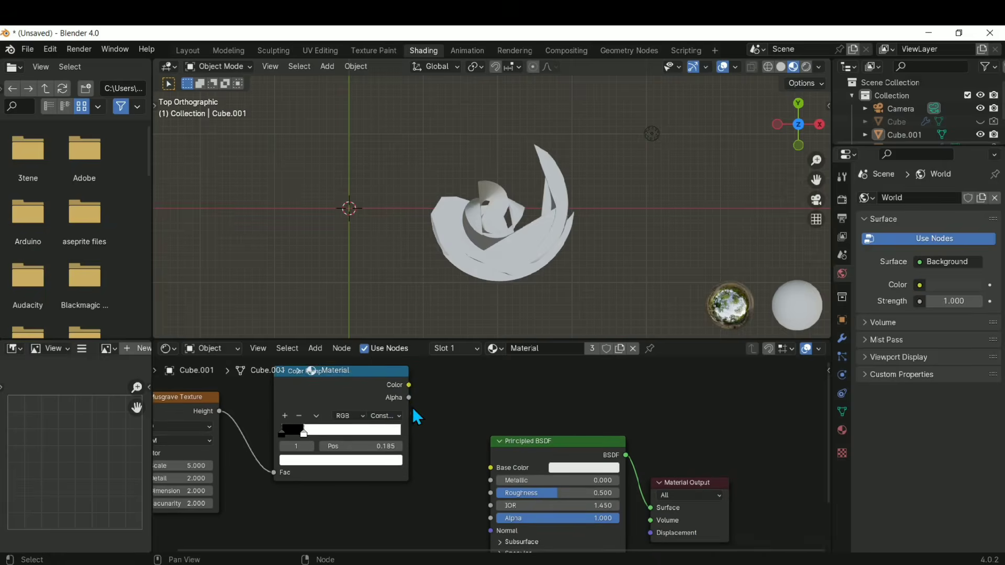
left_click_drag(409, 384, 507, 492)
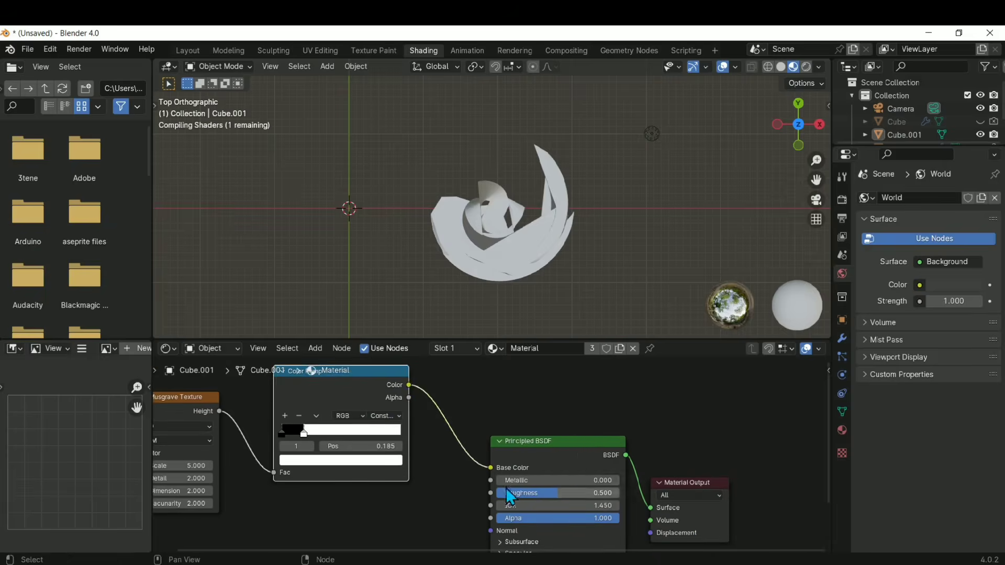
middle_click_drag(473, 460, 474, 483)
scroll(467, 471, "up", 2)
scroll(466, 466, "down", 1)
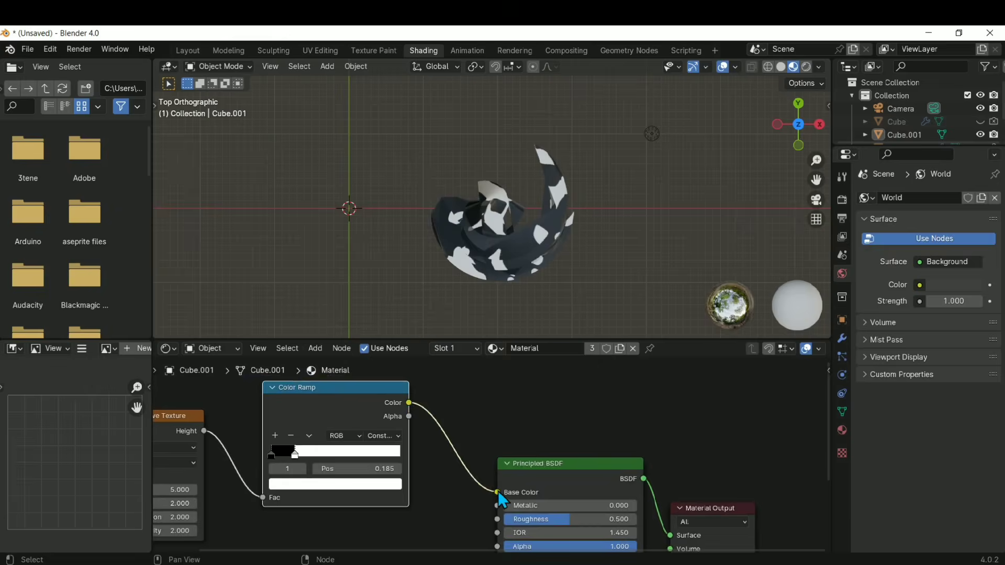
middle_click_drag(502, 497, 490, 466)
left_click_drag(396, 385, 484, 515)
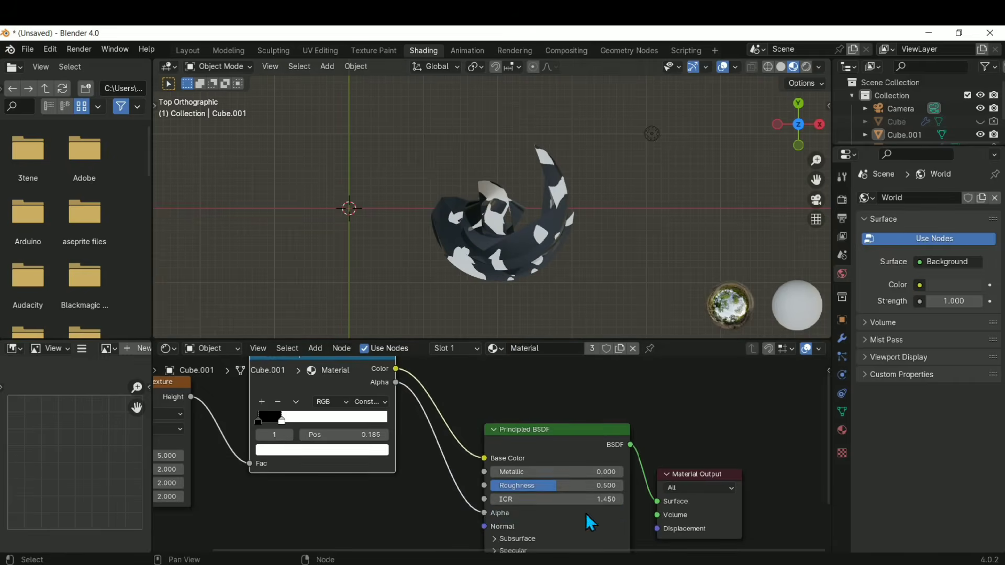
- Undo the link between the Color Ramp's Alpha output and the Principled BSDF's Alpha input
scroll(588, 514, "down", 2)
middle_click_drag(595, 516, 587, 448)
middle_click_drag(493, 452, 498, 486)
key("ctrl+z")
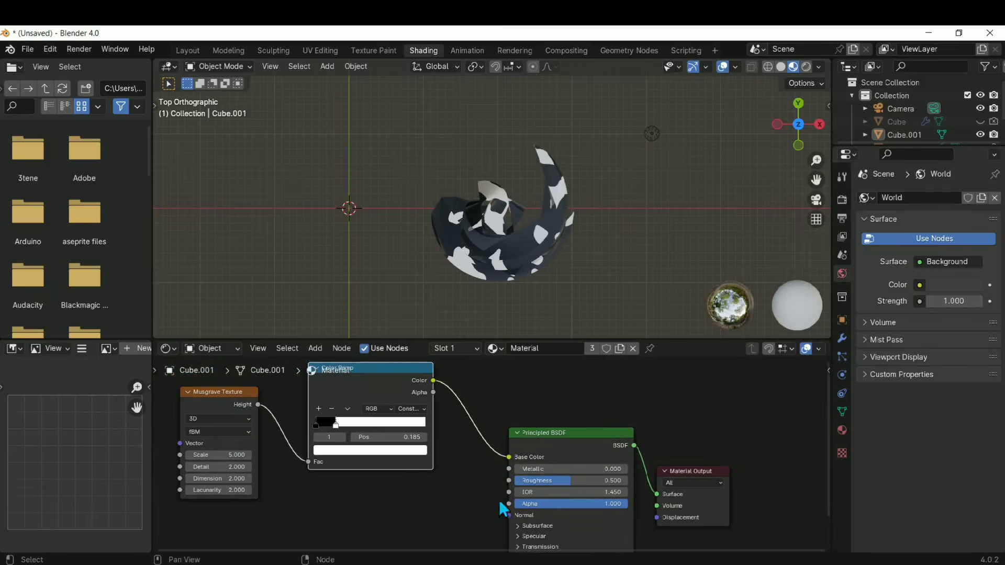
- Expand the Principled BSDF's Emission settings and connect the Color Ramp's Color output to the Emission Color input
middle_click_drag(524, 540, 509, 470)
left_click(508, 507)
scroll(576, 471, "down", 3)
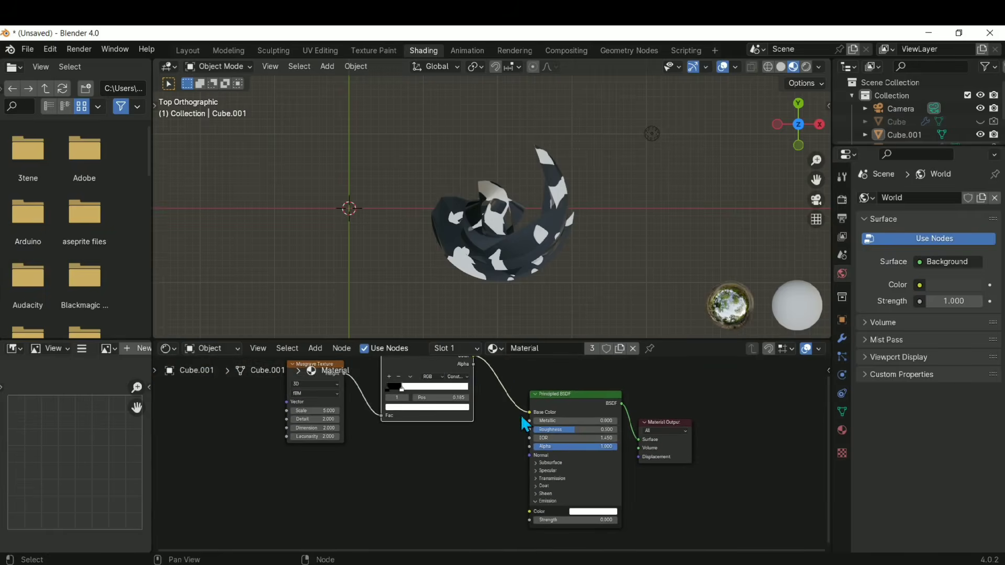
middle_click_drag(523, 424, 530, 430)
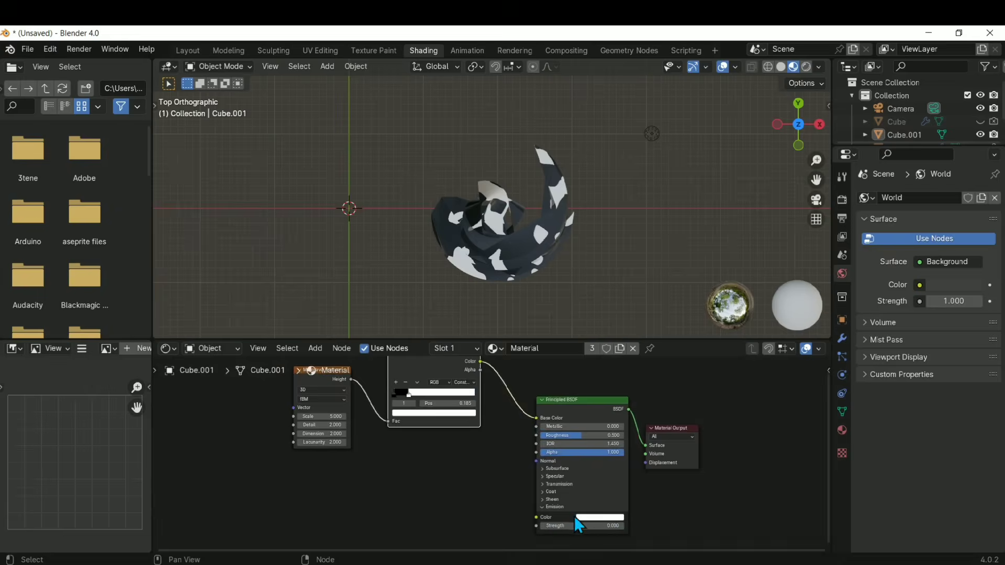
left_click_drag(480, 361, 536, 518)
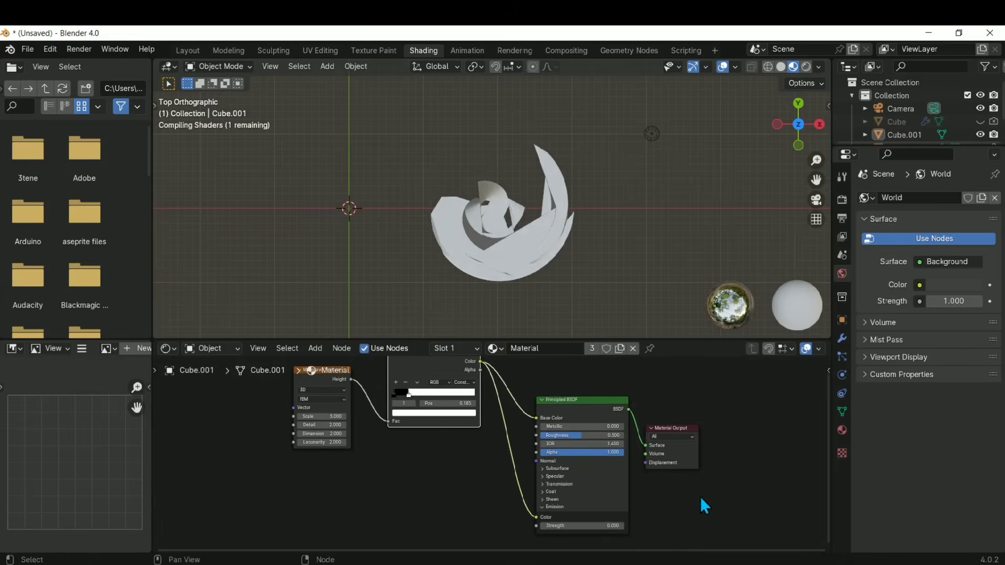
- Examine the patterned material on the crescent mesh up close in the 3D viewport
scroll(545, 250, "up", 2)
scroll(542, 252, "down", 1)
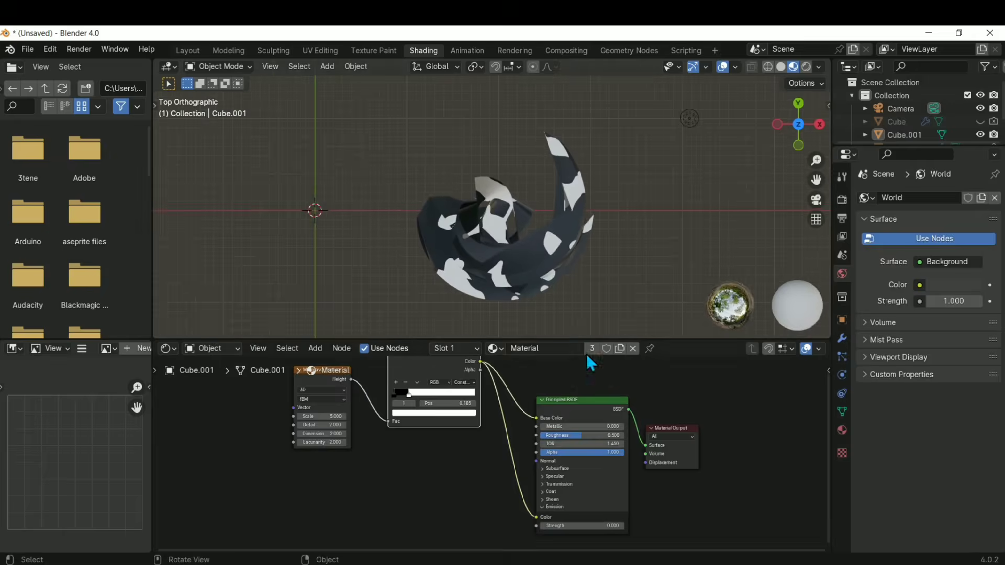
scroll(592, 508, "up", 2)
scroll(592, 512, "down", 1)
scroll(573, 317, "up", 1)
scroll(585, 246, "up", 1)
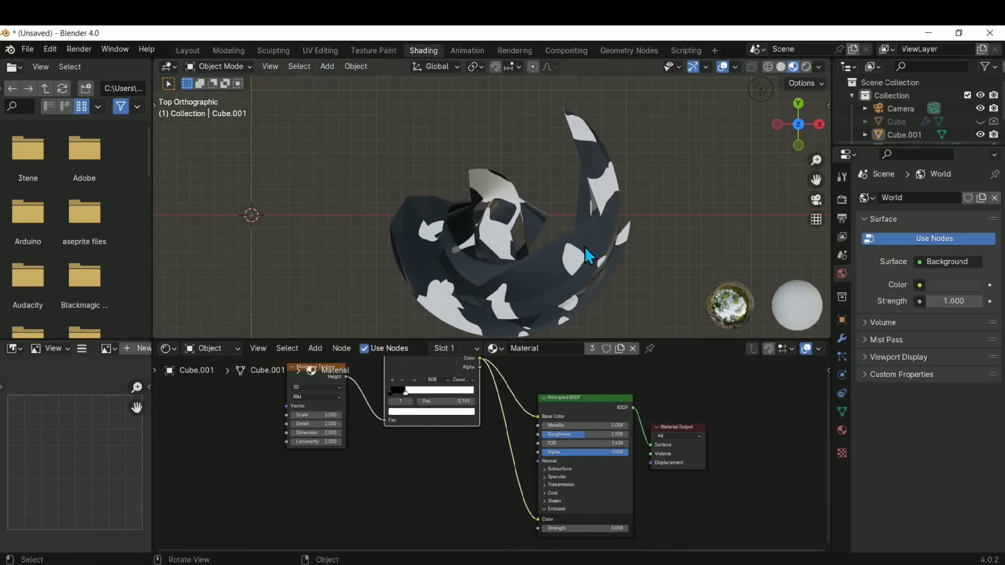
middle_click_drag(586, 244, 568, 204, "shift")
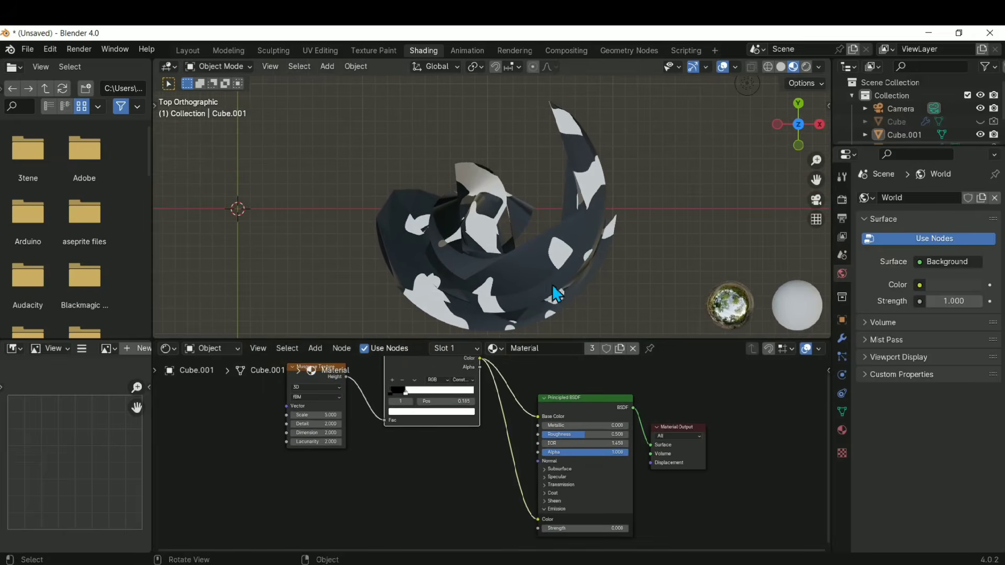
middle_click_drag(541, 250, 507, 246, "shift")
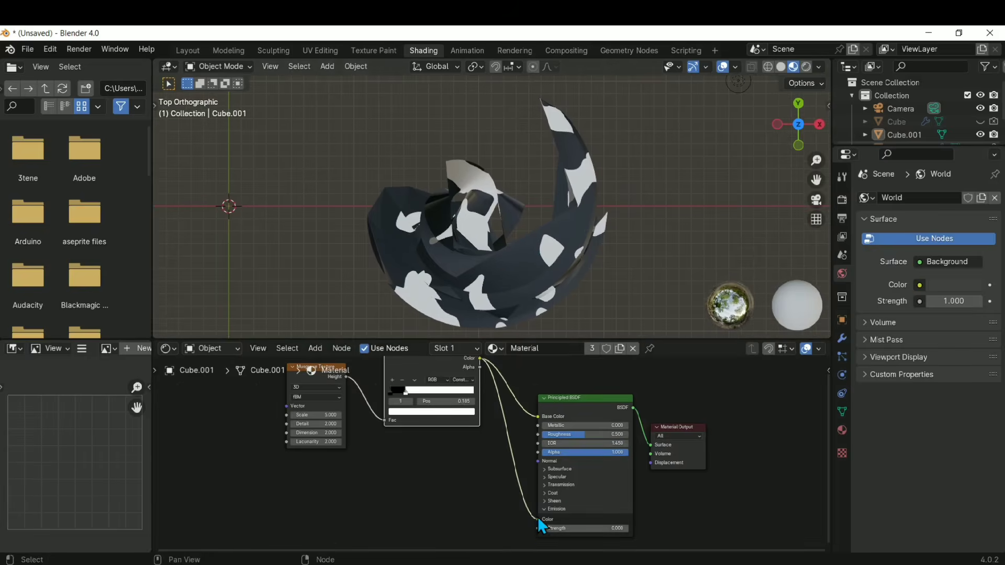
- Disconnect the Color Ramp from the Principled BSDF's Emission Color and set that color to a saturated blue
left_click_drag(538, 520, 524, 495)
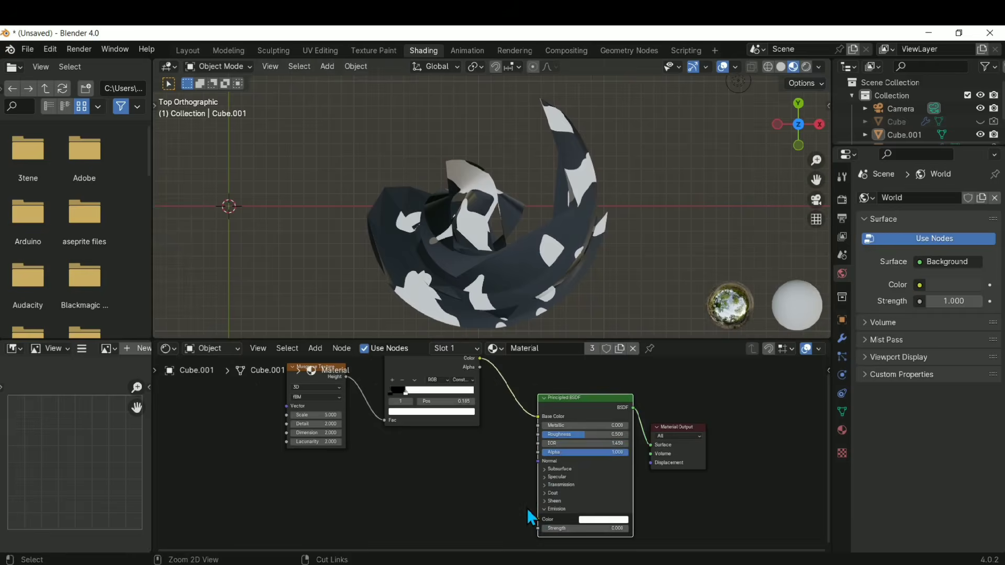
left_click(602, 521)
left_click(634, 433)
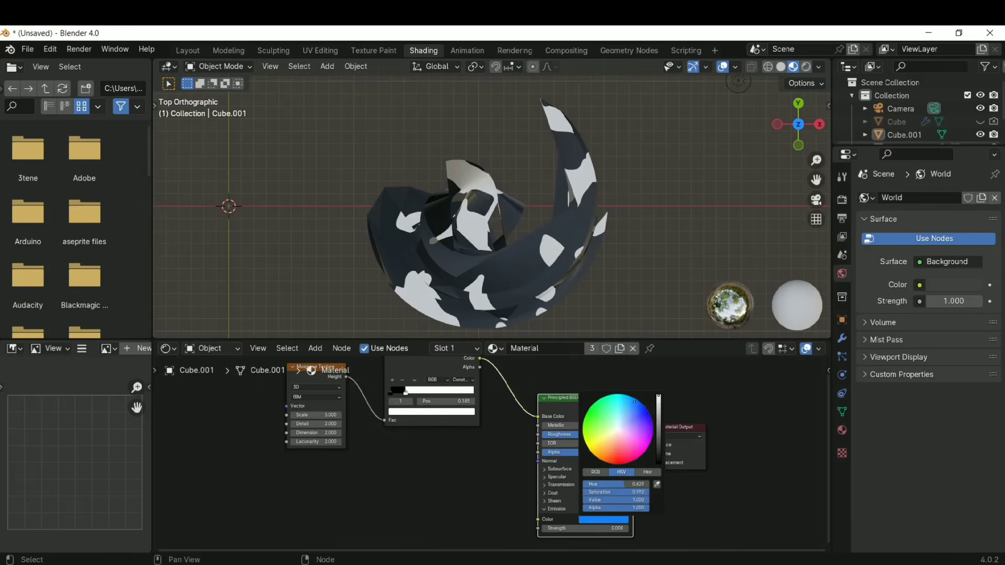
- Switch the 3D viewport to Rendered shading and set the Emission Strength to 0.500 to check the glow on the mesh
mouse_move(529, 268)
middle_mouse_down("shift")
mouse_move(538, 251)
mouse_move(542, 261)
middle_mouse_up("shift")
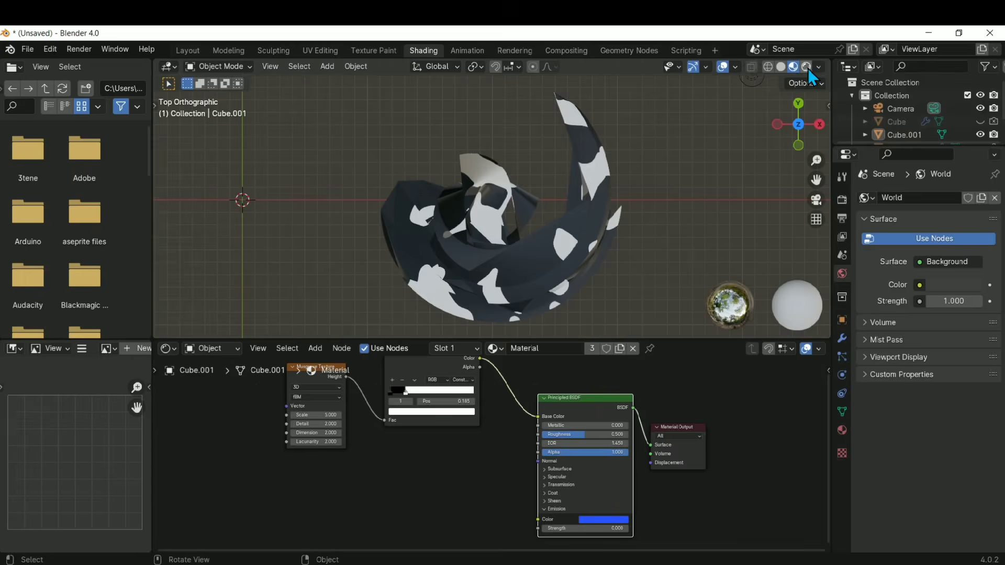
left_click(805, 67)
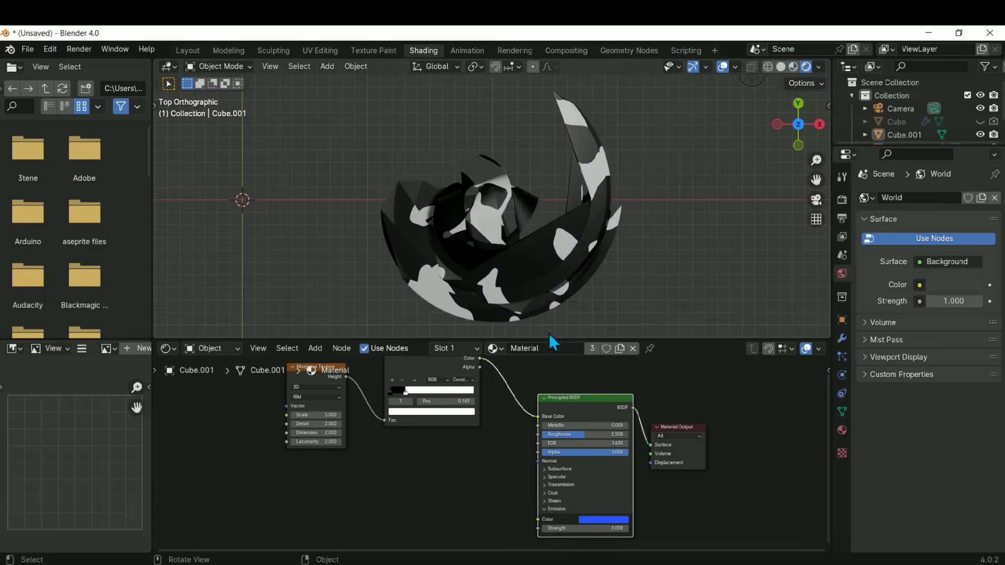
mouse_move(489, 242)
middle_mouse_down("shift")
mouse_move(497, 224)
mouse_move(489, 239)
middle_mouse_up("shift")
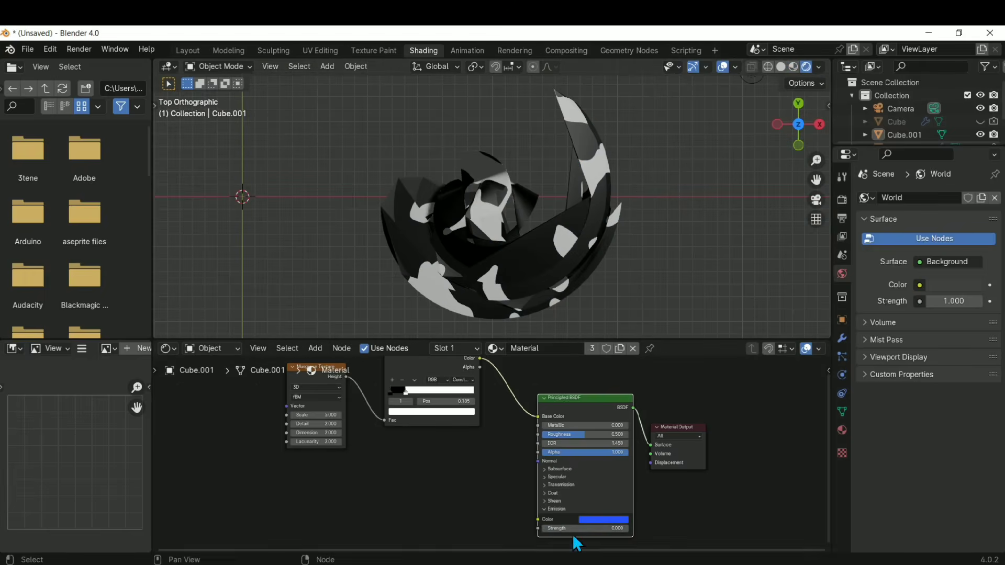
left_click_drag(561, 529, 586, 529)
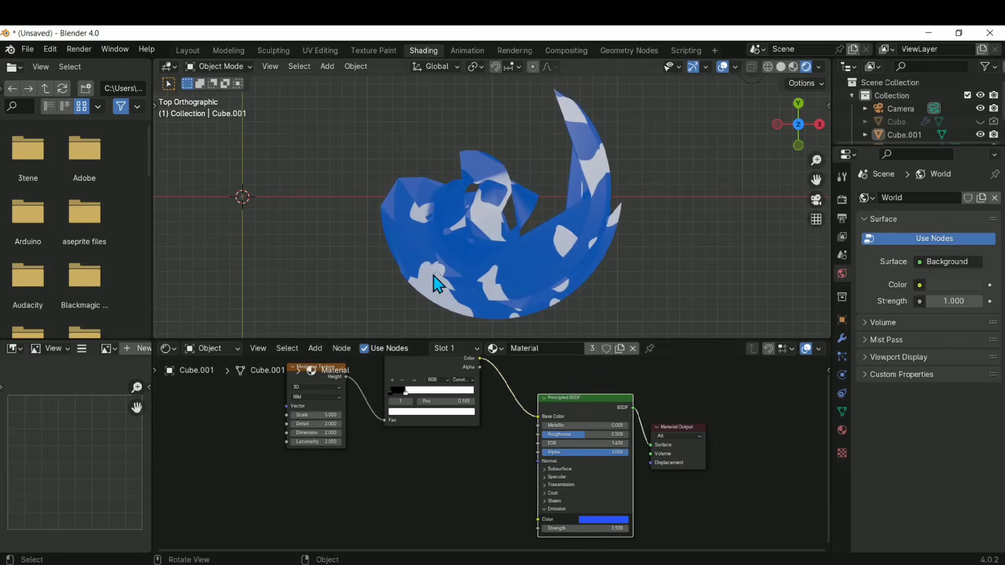
middle_click_drag(478, 215, 459, 188)
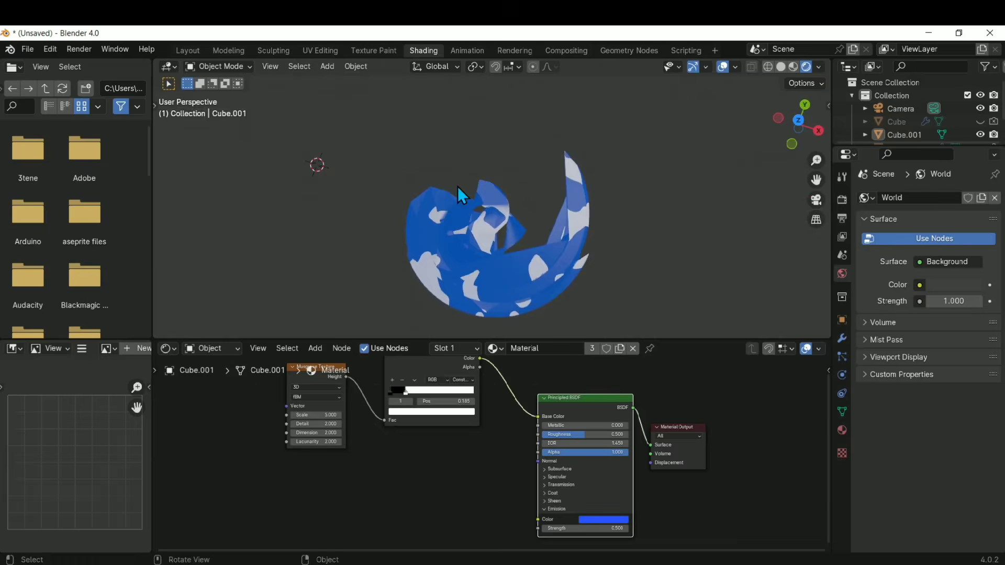
key("KP_7")
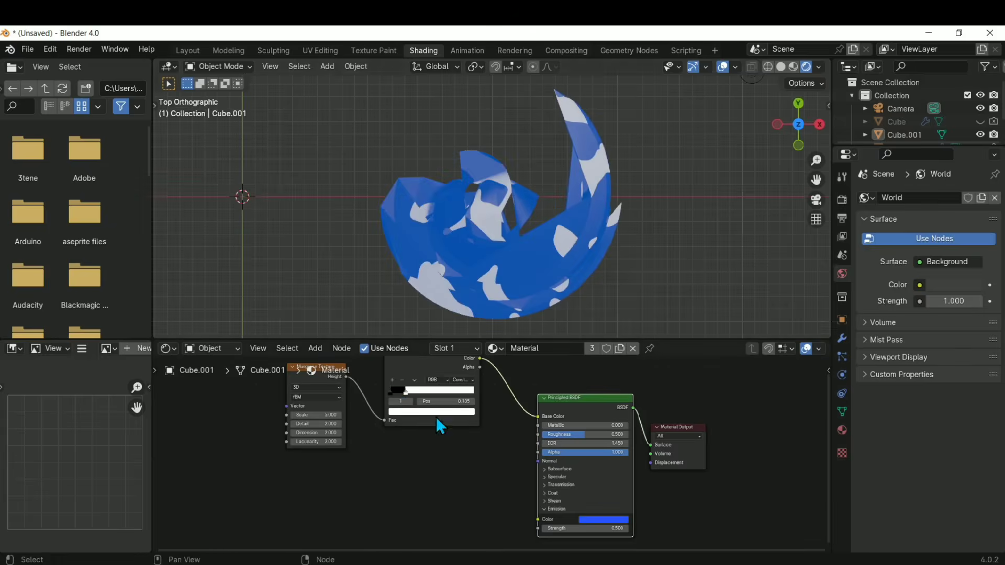
- Connect the Color Ramp's Color output to the Emission Color and raise the Emission Strength to 6.300
left_click_drag(479, 359, 541, 480)
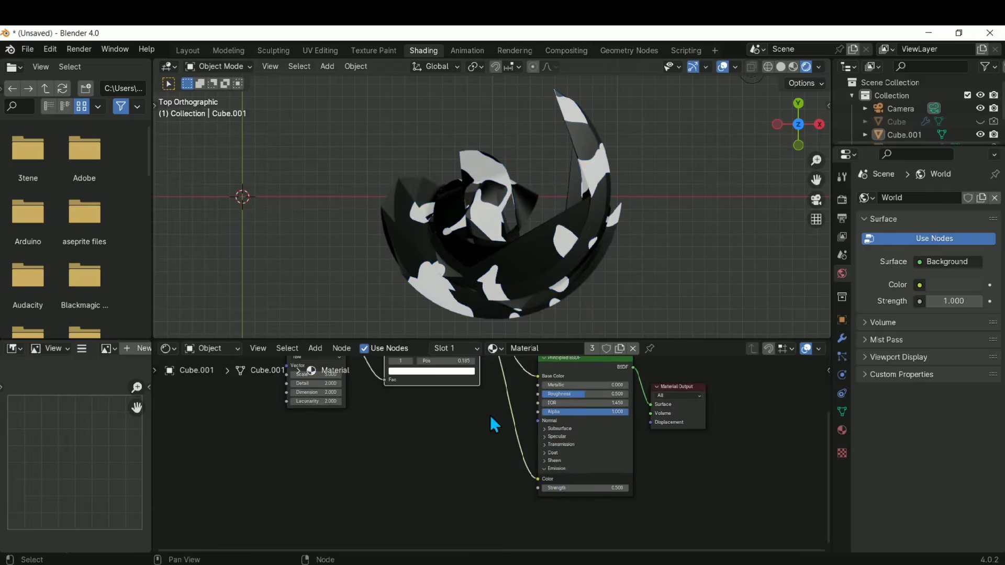
middle_click_drag(494, 422, 516, 488, "shift")
left_click_drag(597, 531, 629, 531)
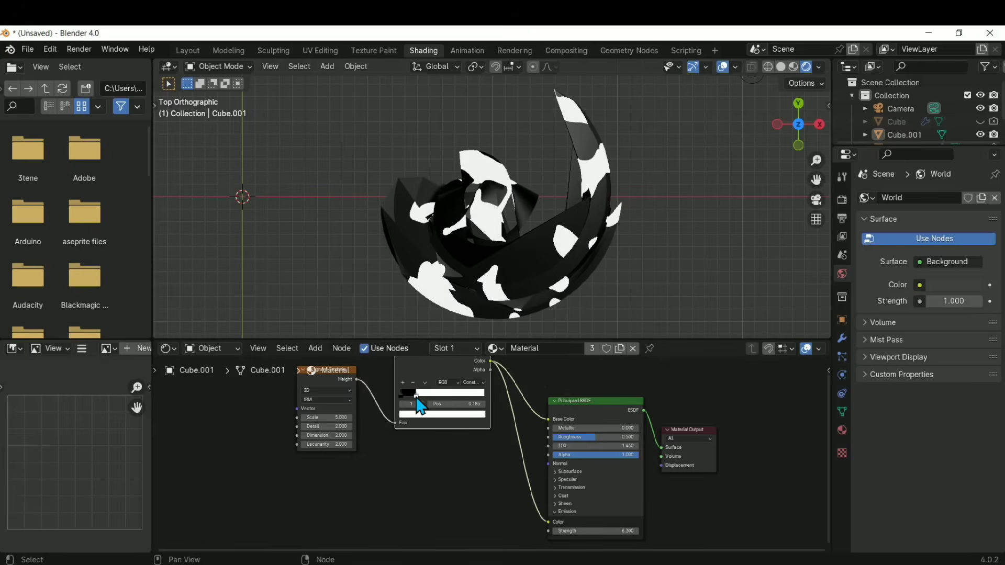
- Select the crescent mesh, move the Color Ramp's white stop to position 0.120 and add a new stop at 0.060
left_click(510, 256)
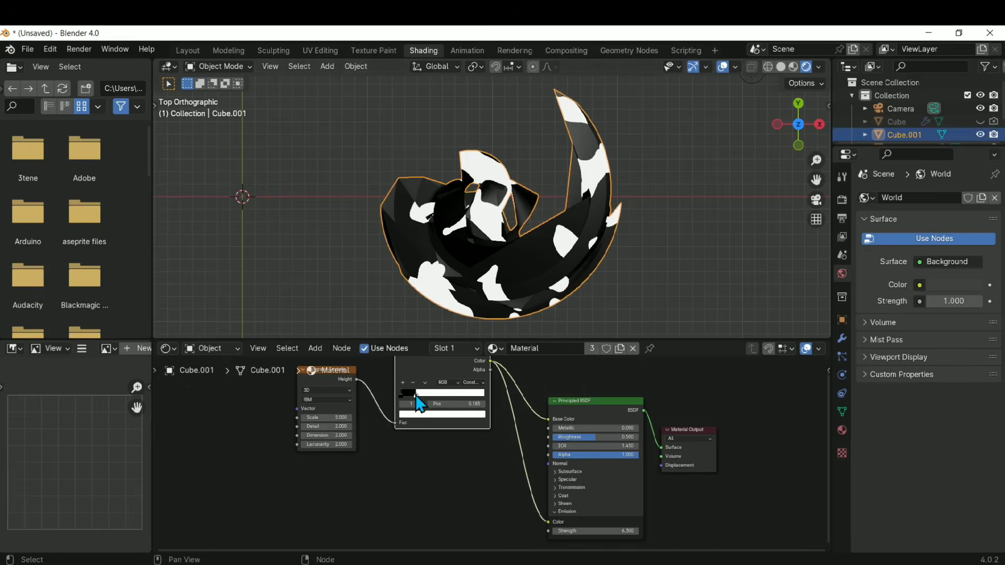
mouse_move(417, 400)
left_mouse_down()
mouse_move(433, 408)
mouse_move(410, 407)
left_mouse_up()
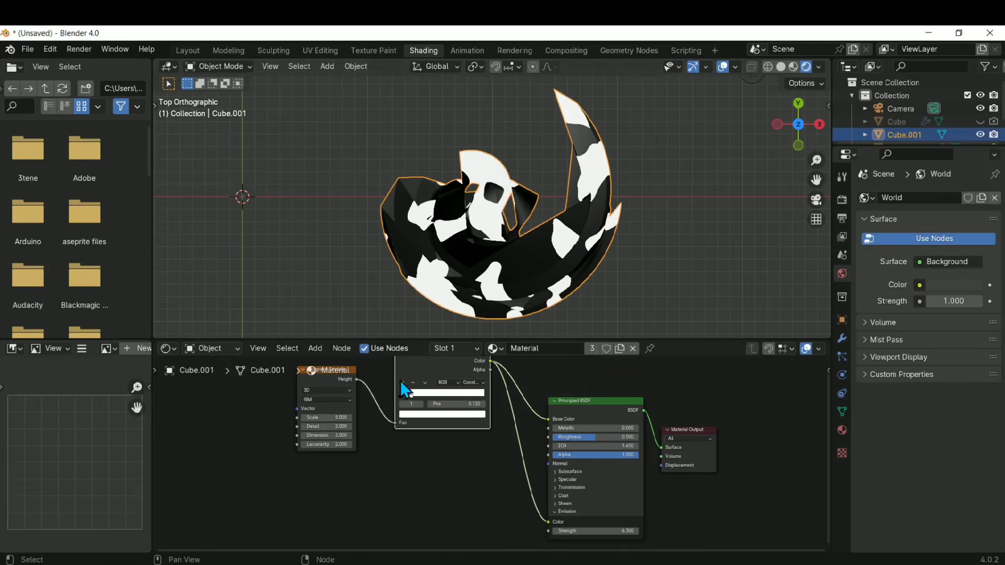
left_click(402, 382)
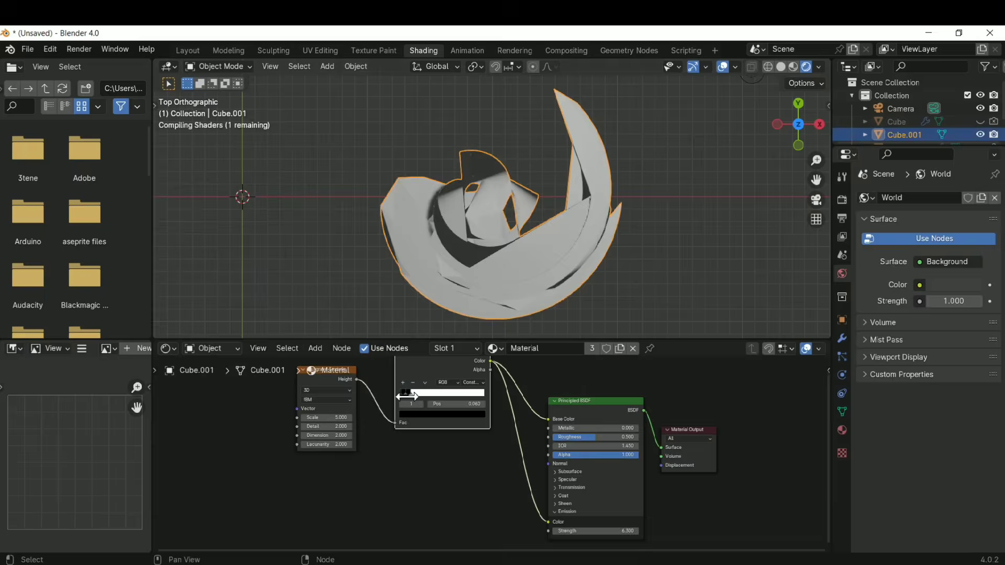
- Color the Color Ramp's middle stop dark grey and move the white stop to position 0.215
scroll(409, 400, "up", 4)
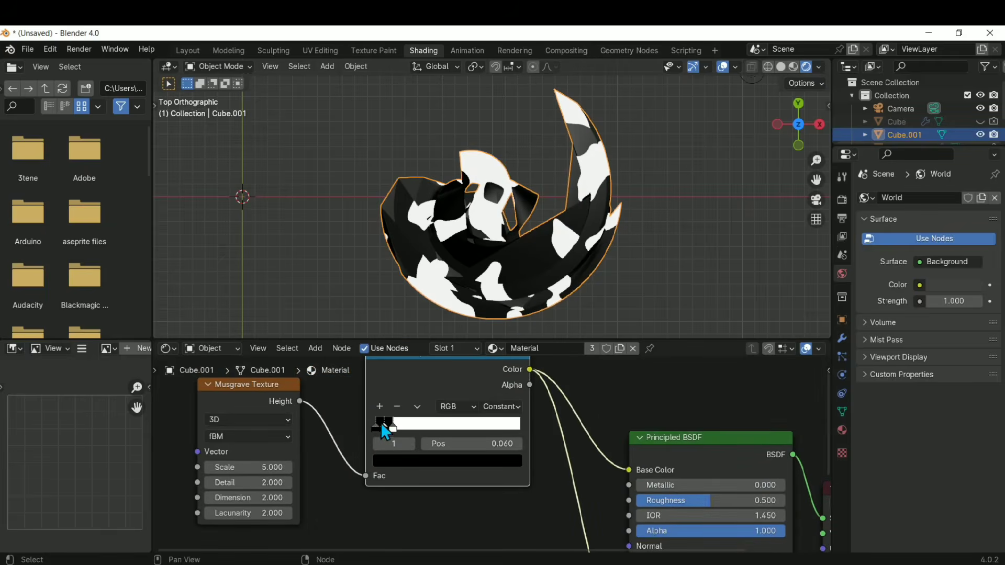
left_click(415, 462)
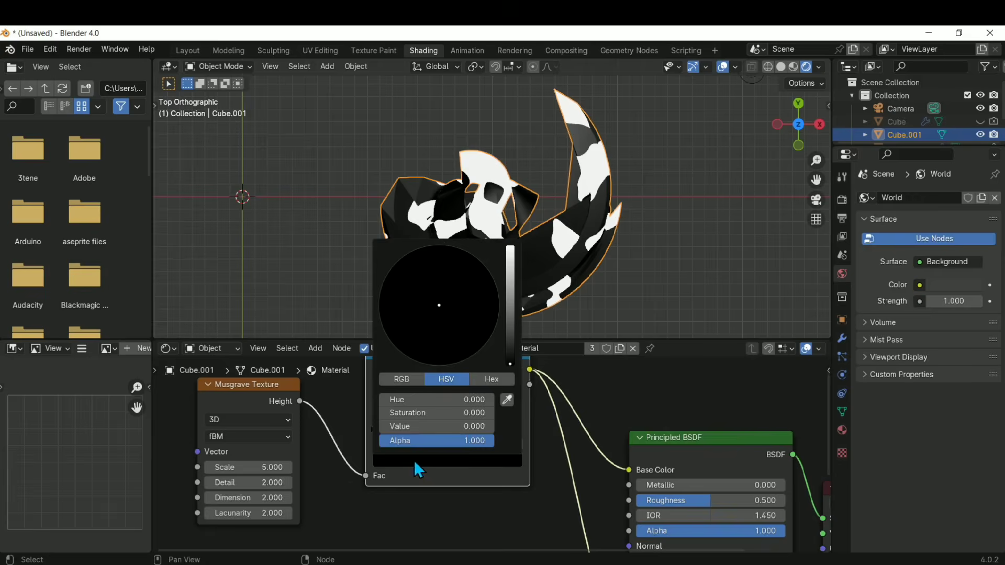
left_click(511, 324)
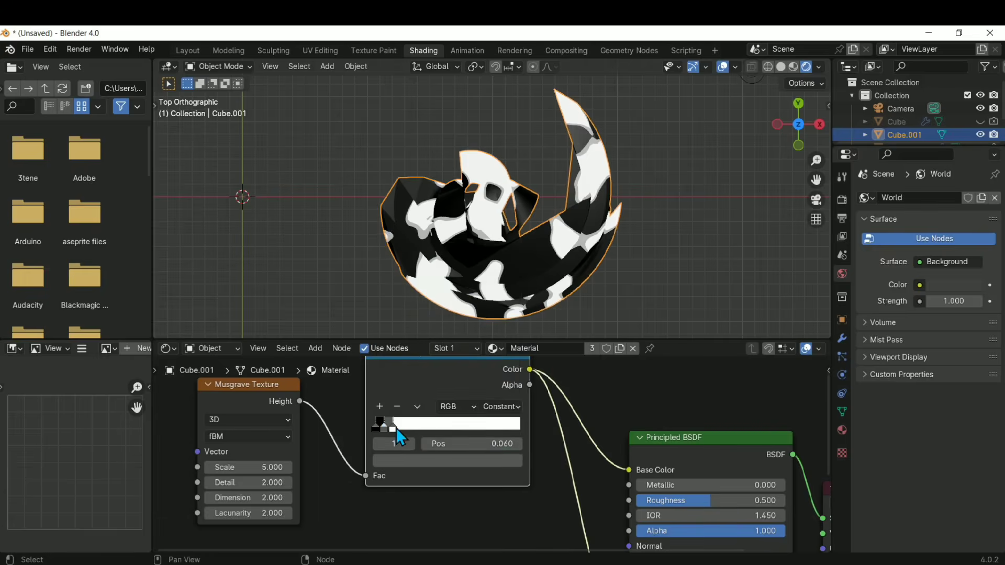
mouse_move(397, 428)
left_mouse_down()
mouse_move(427, 435)
mouse_move(389, 433)
mouse_move(408, 433)
left_mouse_up()
middle_click_drag(558, 451, 482, 378)
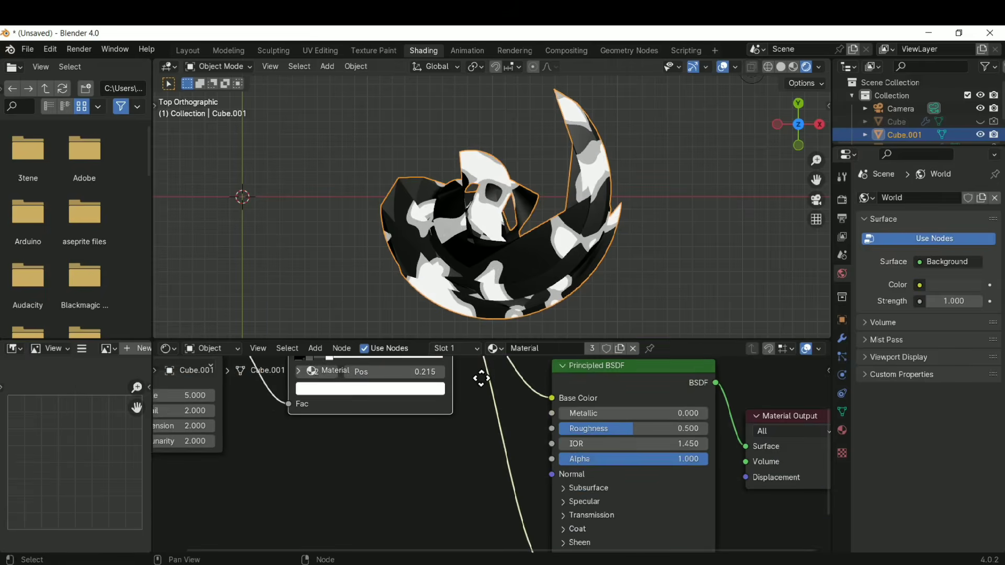
scroll(588, 457, "down", 3)
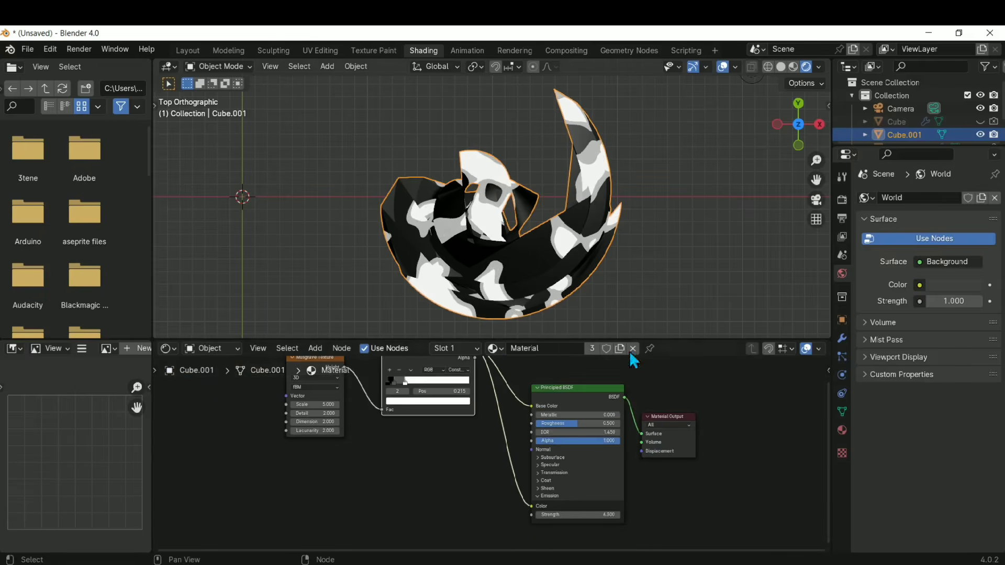
scroll(459, 447, "up", 2)
middle_click_drag(458, 447, 548, 493)
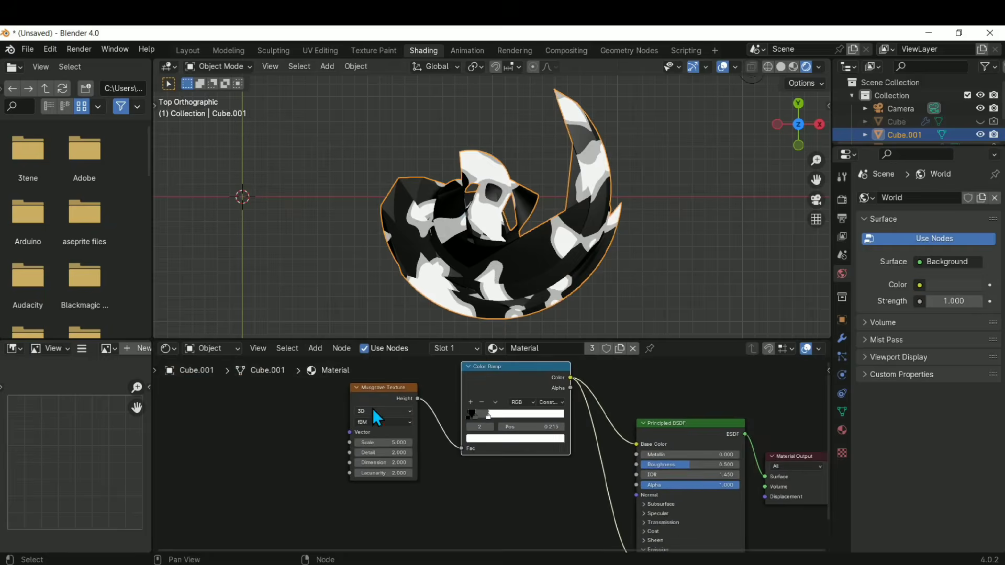
- Reposition the Musgrave Texture node slightly higher, on the input side of the Color Ramp
middle_click_drag(651, 472, 560, 490)
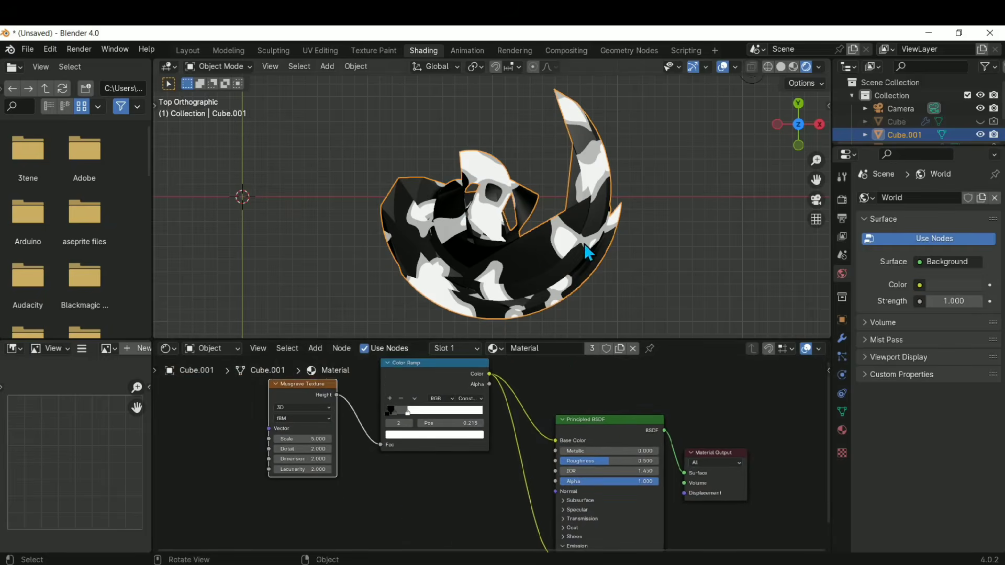
middle_click_drag(654, 536, 622, 464)
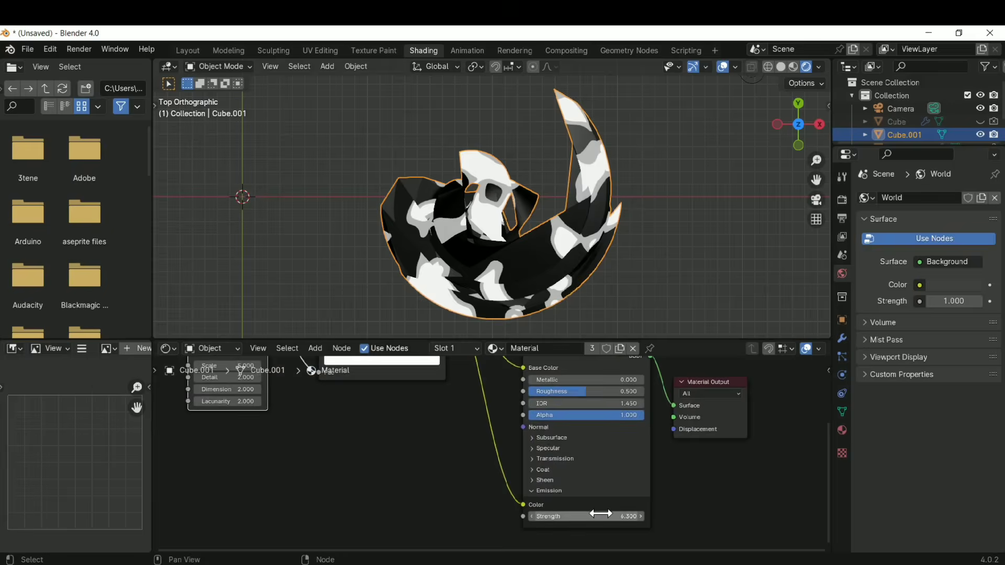
middle_click_drag(733, 323, 530, 220)
middle_click_drag(425, 404, 653, 486)
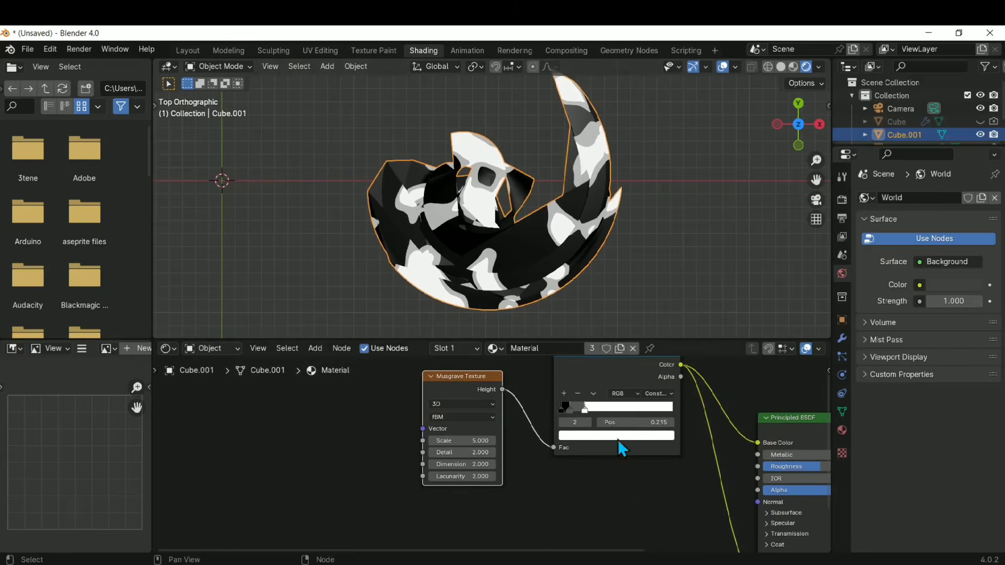
middle_click_drag(564, 444, 521, 508)
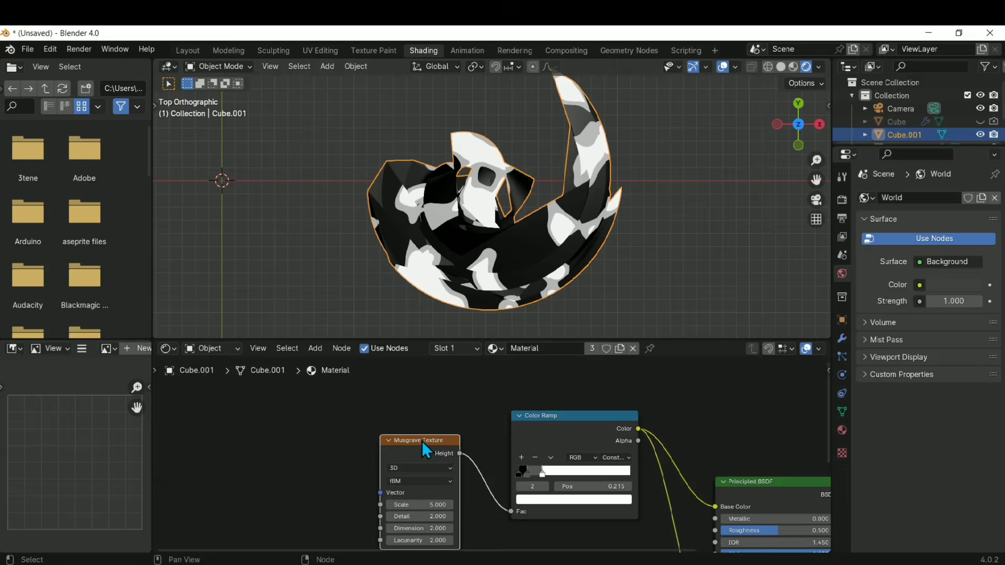
left_click_drag(418, 440, 402, 406)
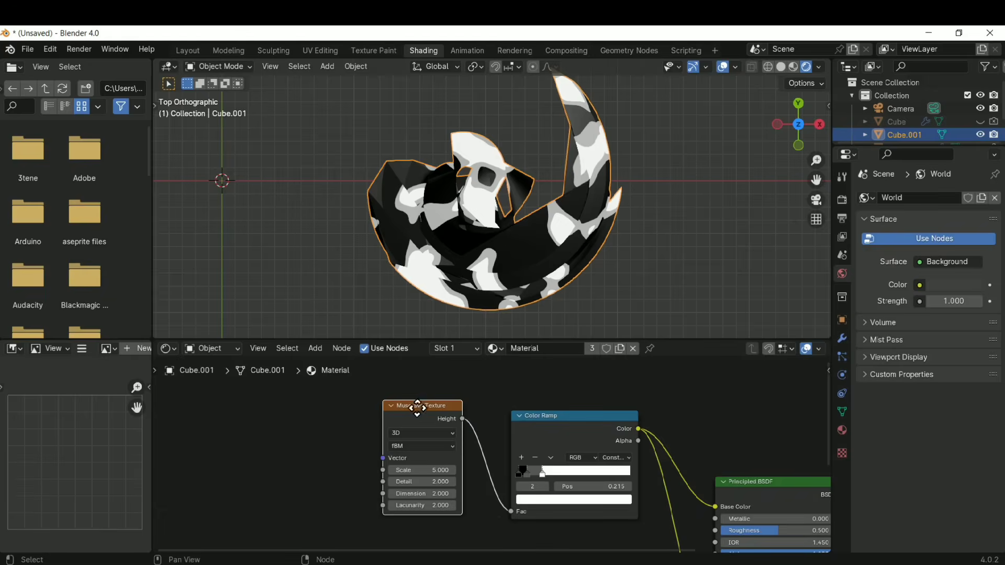
mouse_move(418, 407)
left_mouse_down()
mouse_move(401, 396)
mouse_move(415, 403)
left_mouse_up()
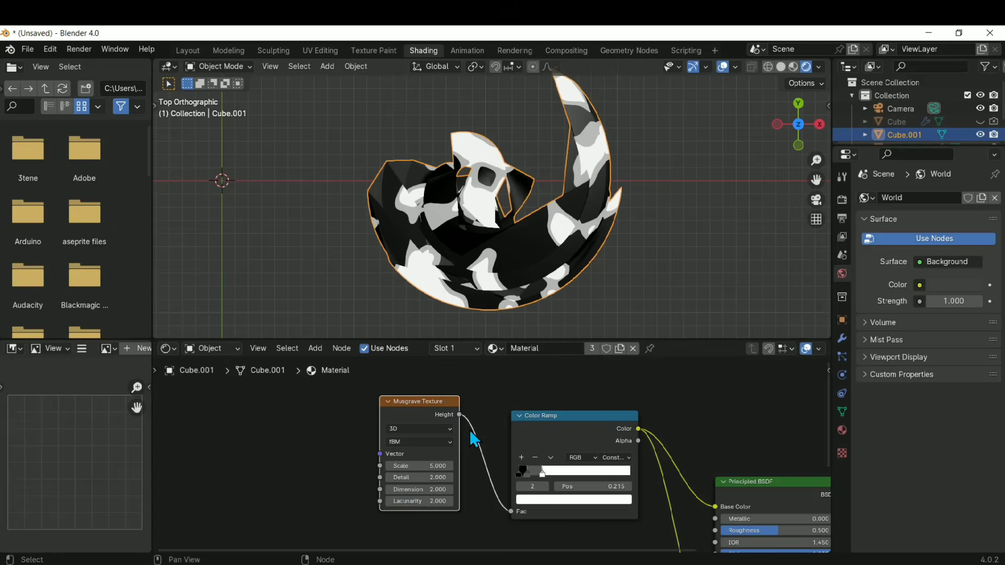
key("ctrl+t")
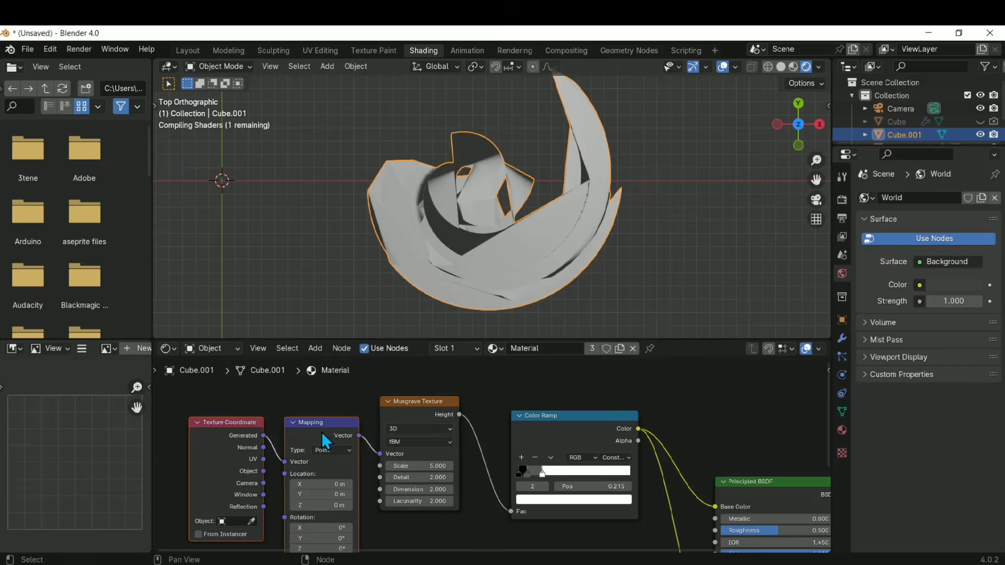
left_click_drag(201, 397, 359, 550)
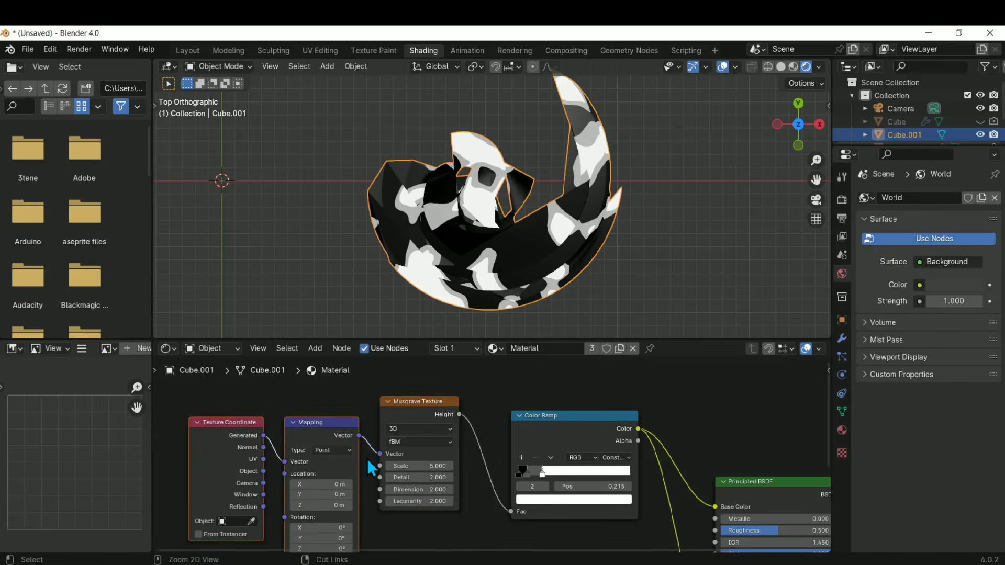
key("x")
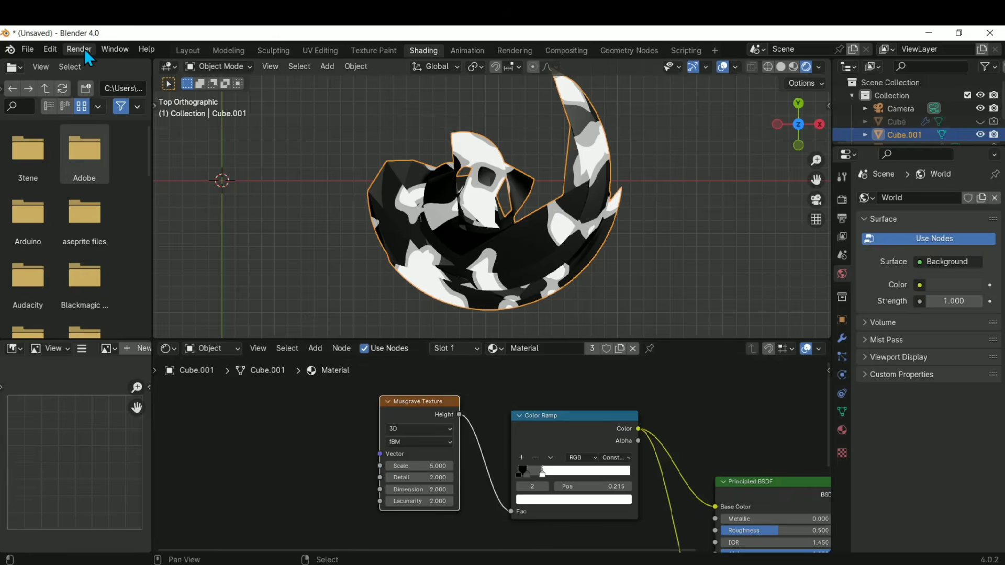
- Search the add-on preferences for "node wr" and check that Node Wrangler is enabled and what its details say
left_click(50, 50)
left_click(49, 51)
left_click(52, 49)
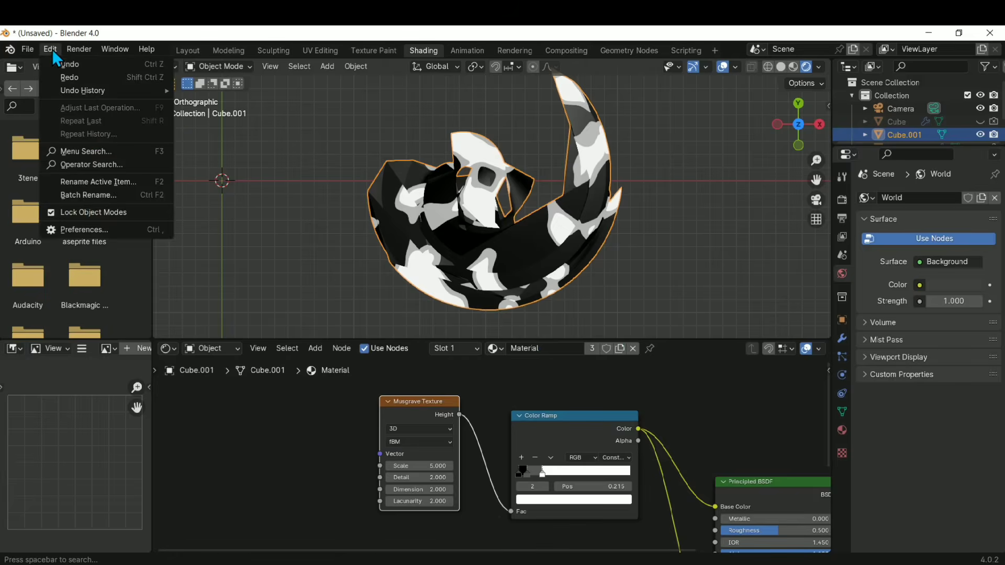
left_click(108, 228)
left_click(362, 82)
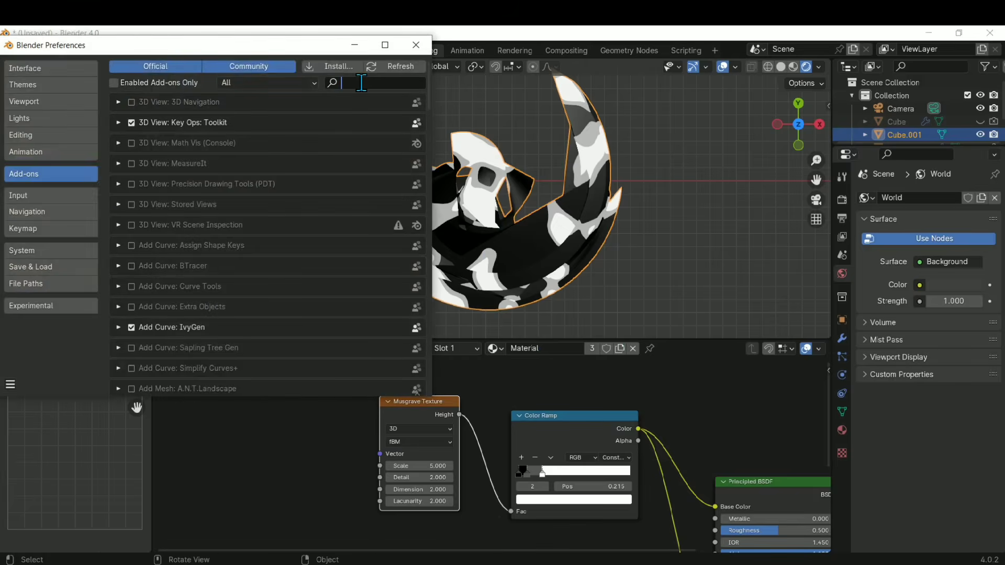
type("node")
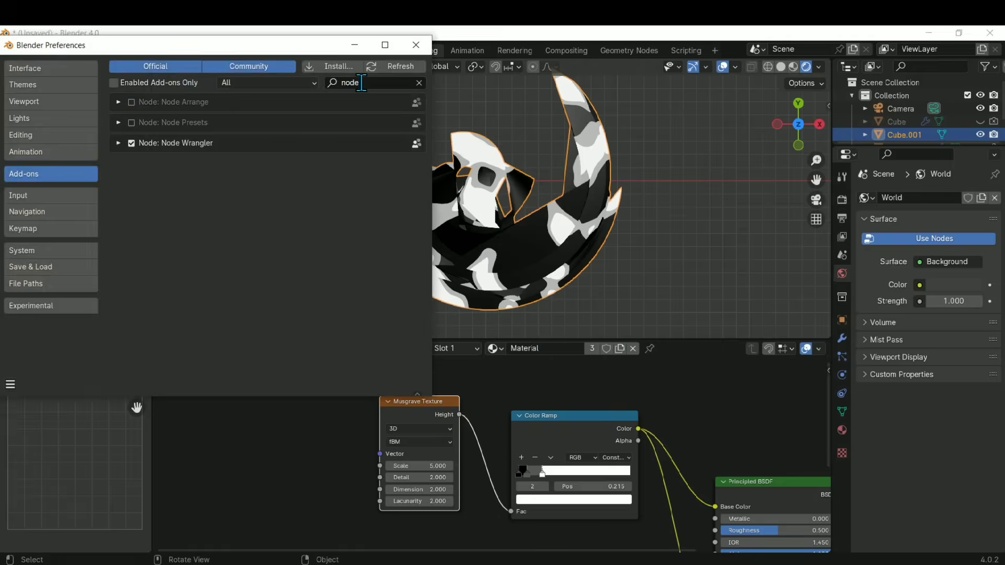
type(" wr")
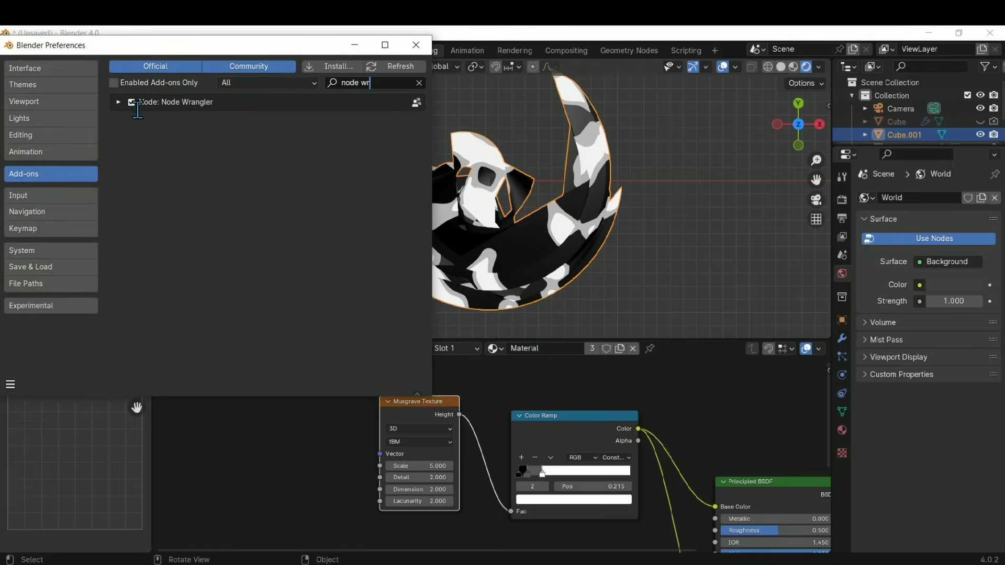
left_click(119, 102)
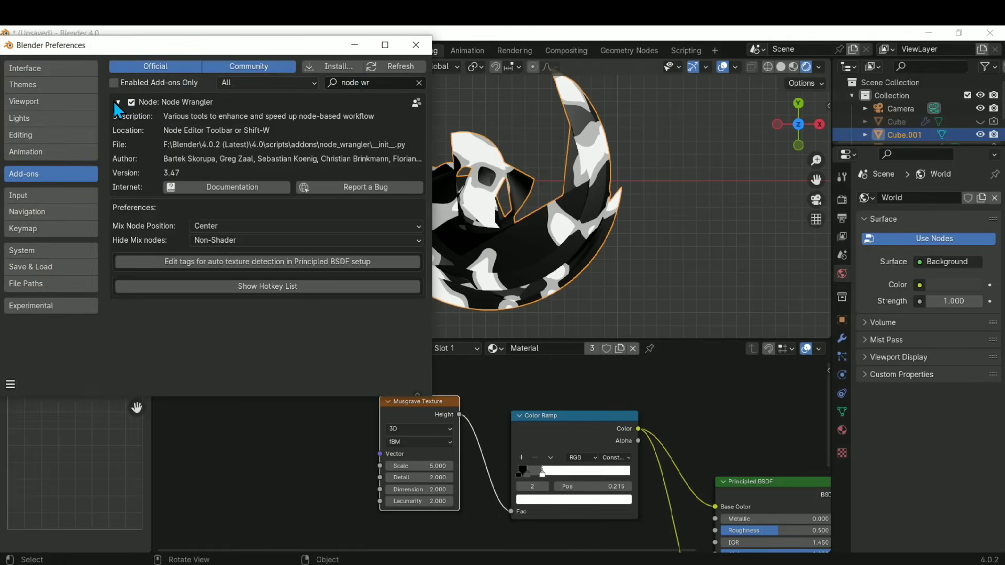
left_click(117, 102)
left_click(415, 46)
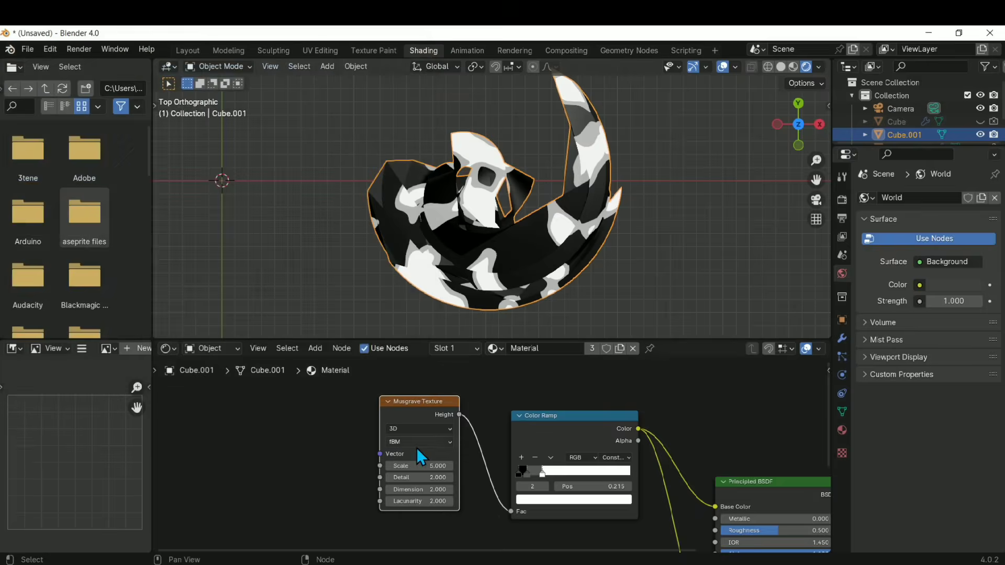
- Add linked Texture Coordinate and Mapping nodes feeding the Musgrave Texture's Vector input with Node Wrangler
mouse_move(407, 471)
middle_mouse_down()
mouse_move(592, 426)
mouse_move(478, 485)
middle_mouse_up()
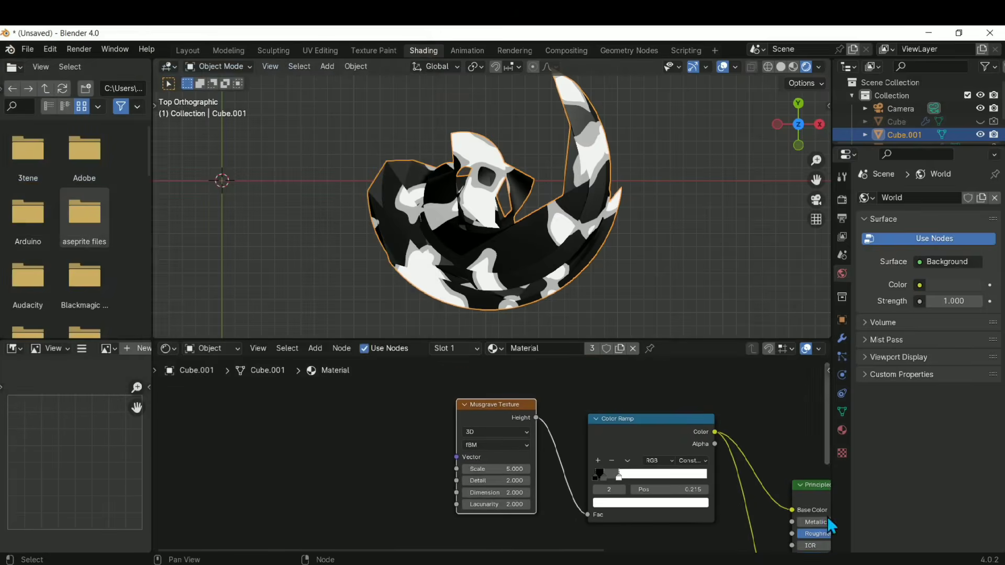
middle_click_drag(395, 443, 330, 407)
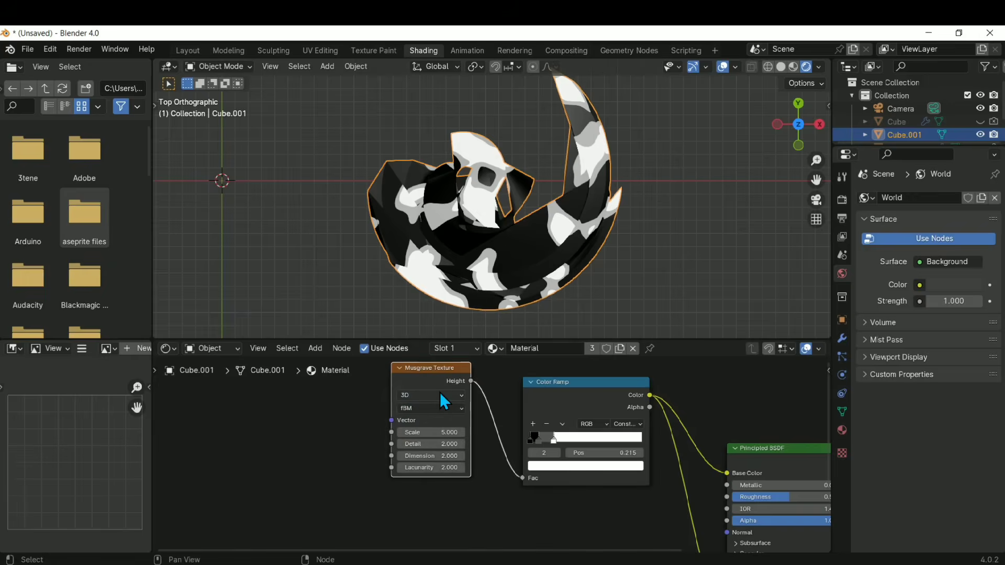
key("ctrl+t")
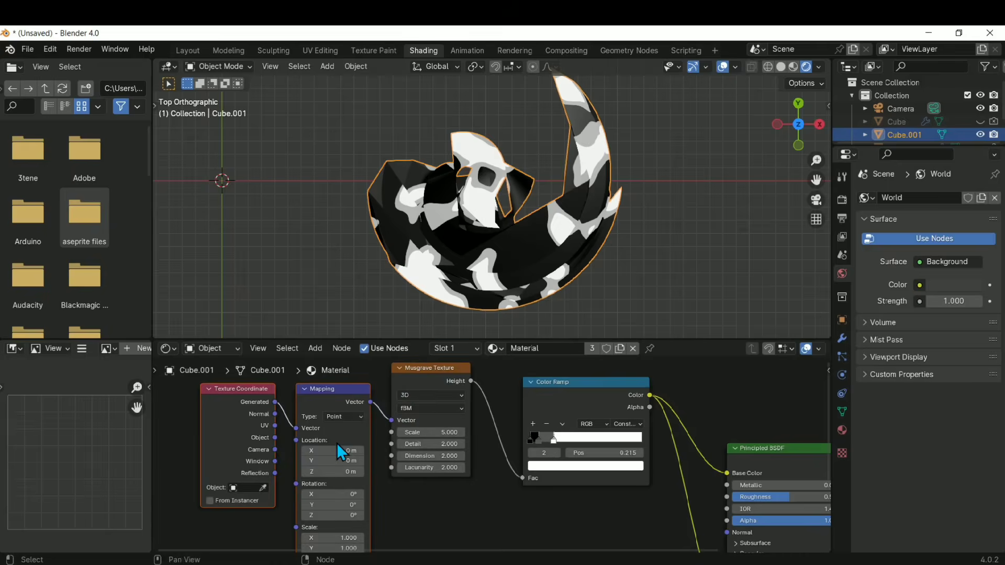
middle_click_drag(217, 453, 356, 453)
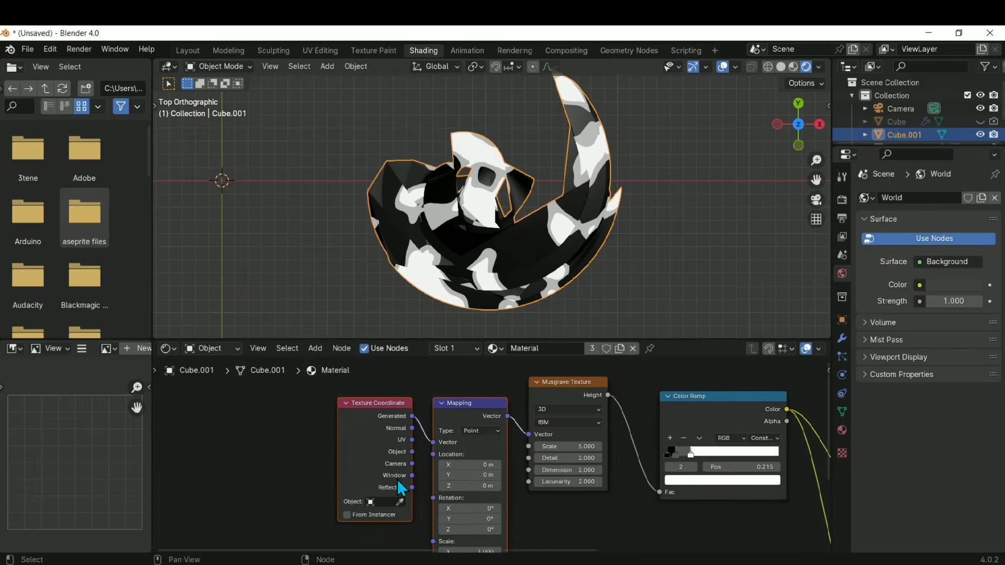
middle_click_drag(401, 489, 382, 403)
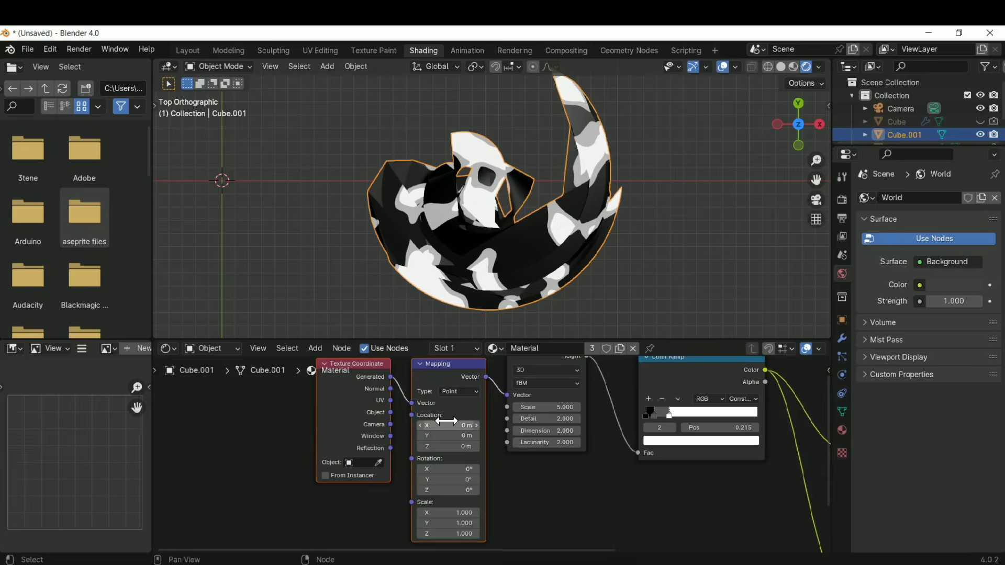
- Try changing the Mapping node's X location, X rotation and X scale, undoing each change
mouse_move(449, 425)
left_mouse_down()
mouse_move(434, 425)
mouse_move(468, 425)
left_mouse_up()
key("ctrl+z")
left_click_drag(456, 470, 476, 469)
key("ctrl+z")
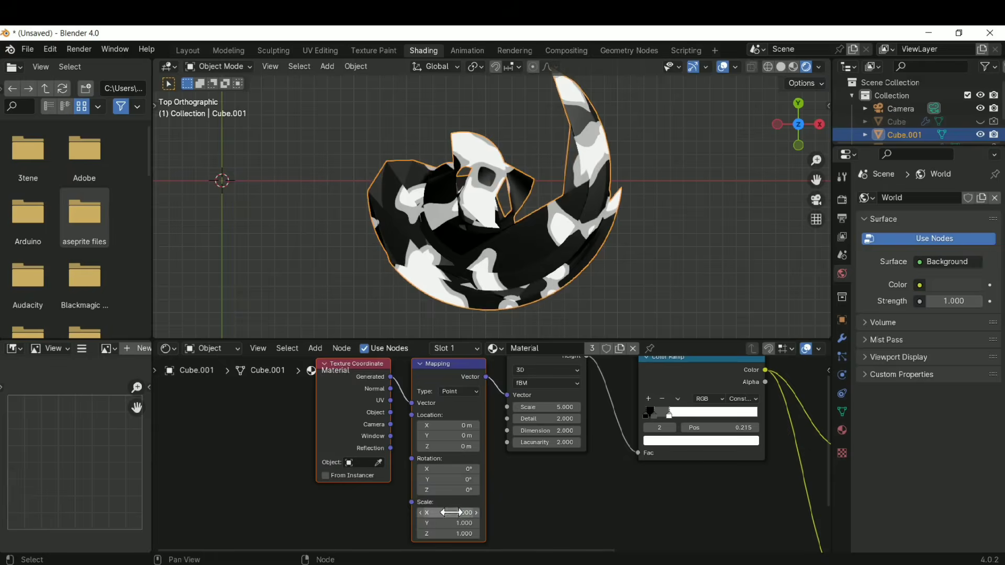
left_click_drag(450, 513, 472, 513)
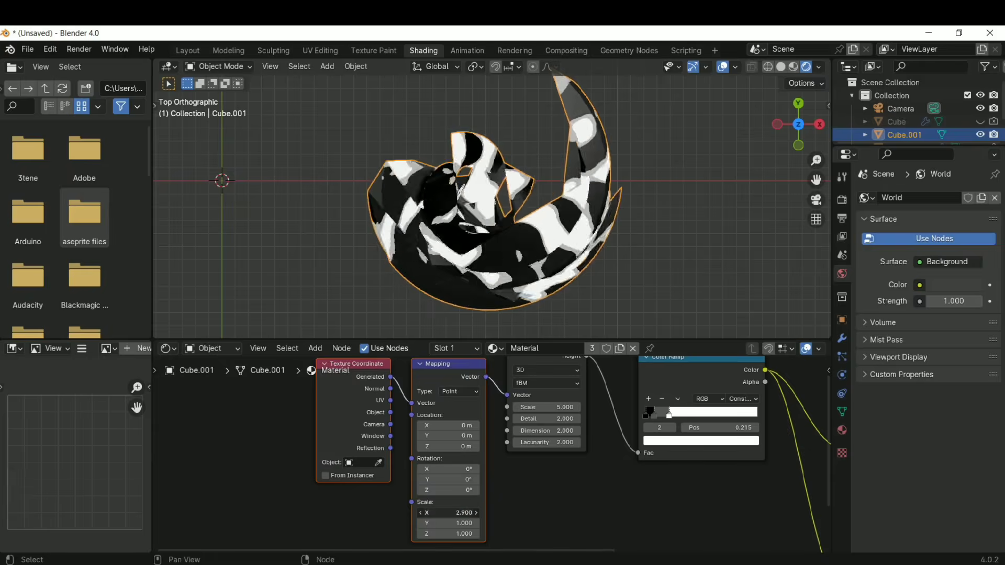
key("ctrl+z")
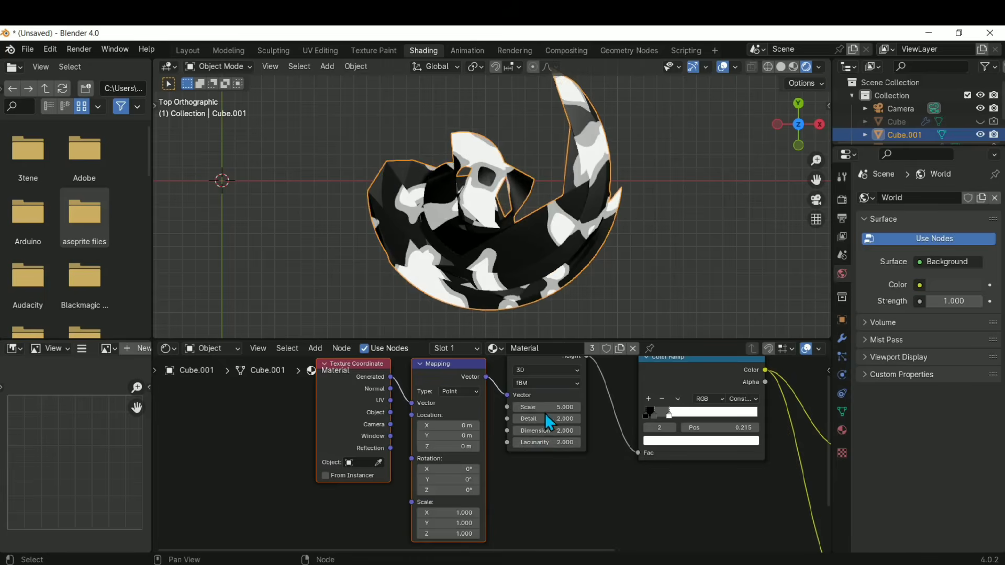
- Try changing the Musgrave Texture's Scale and the Mapping node's X scale, undoing both changes
left_click_drag(548, 407, 549, 407)
mouse_move(546, 407)
left_mouse_down()
mouse_move(555, 407)
mouse_move(529, 407)
left_mouse_up()
key("ctrl+z")
left_click_drag(451, 513, 463, 513)
key("ctrl+z")
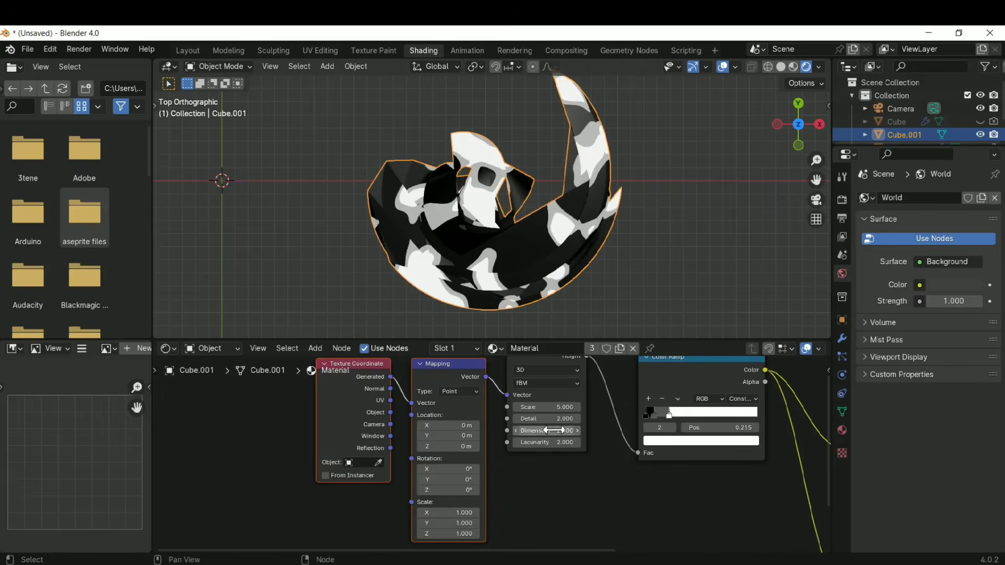
- Try a Detail of 15.000 on the Musgrave Texture node and settle on 1.100
left_click_drag(539, 418, 620, 413)
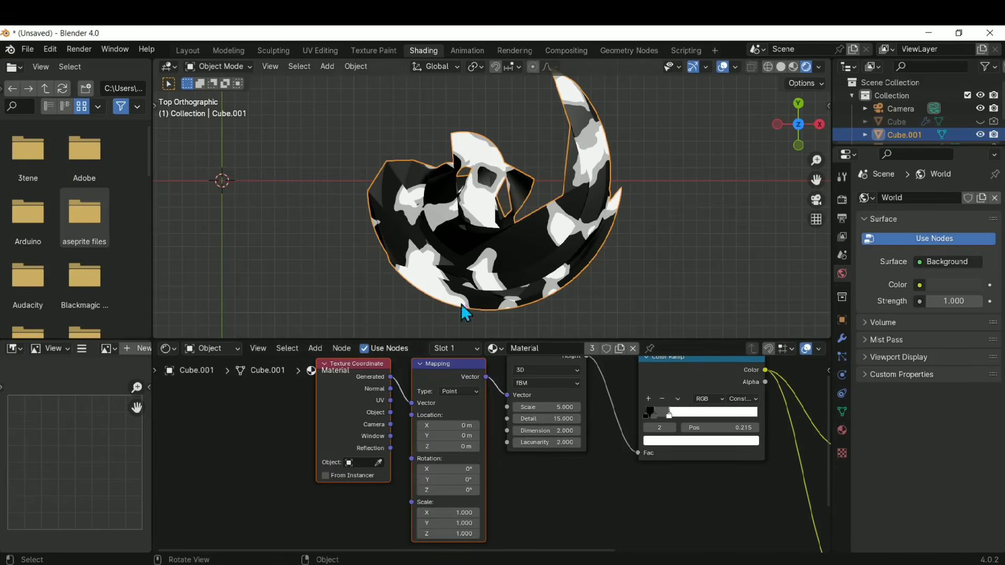
middle_click_drag(554, 213, 578, 219, "shift")
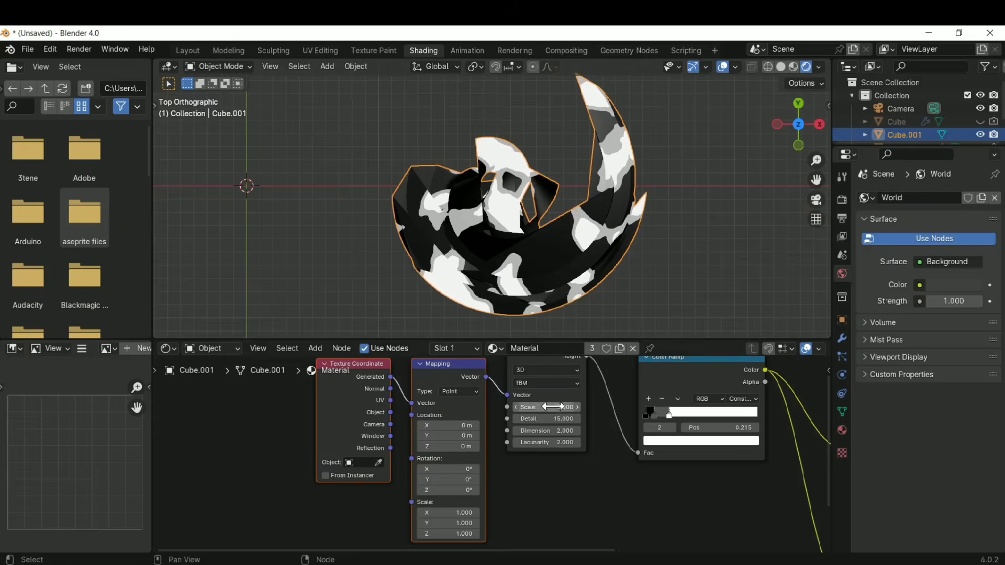
left_click_drag(552, 418, 444, 418)
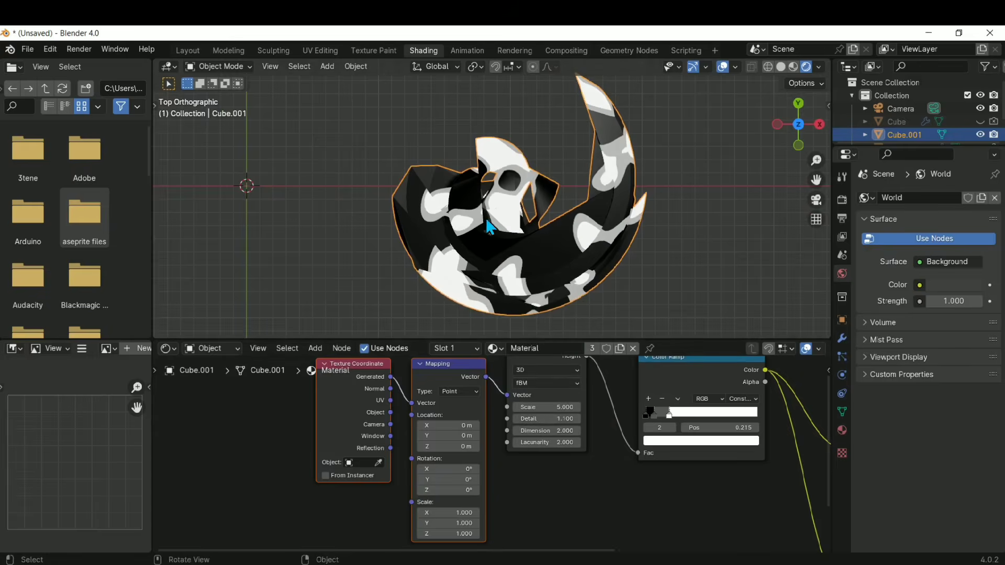
middle_click_drag(450, 228, 512, 285, "shift")
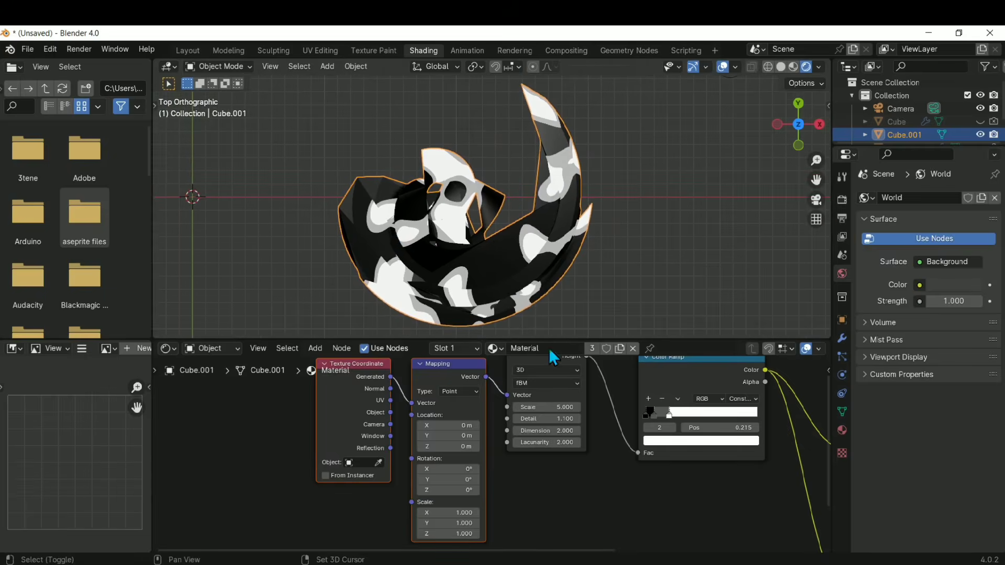
- Try higher Dimension and Lacunarity values on the Musgrave Texture node, undoing both changes
left_click_drag(547, 430, 672, 435)
key("ctrl+z")
left_click_drag(554, 443, 559, 443)
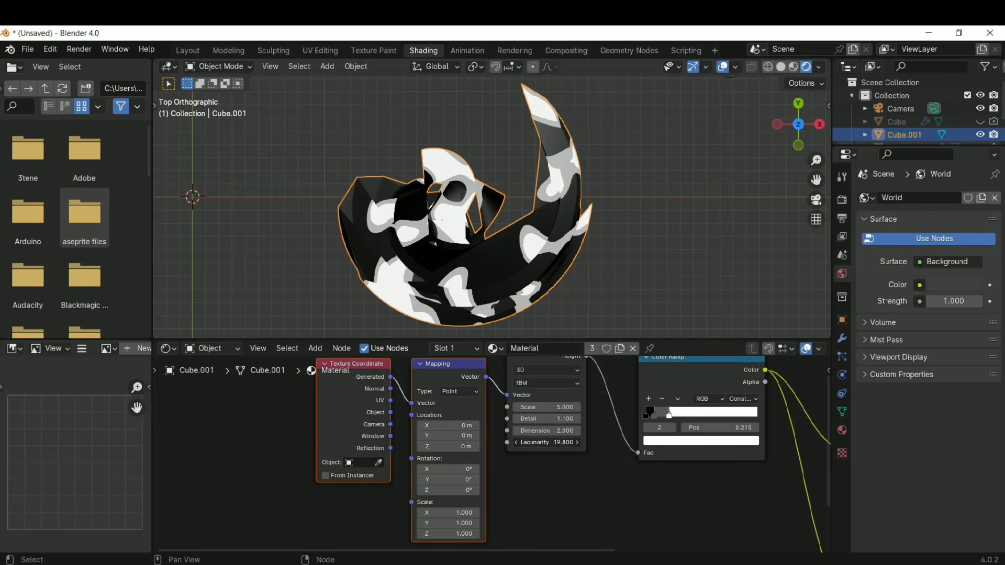
left_click_drag(647, 443, 583, 443)
left_click_drag(700, 443, 701, 443)
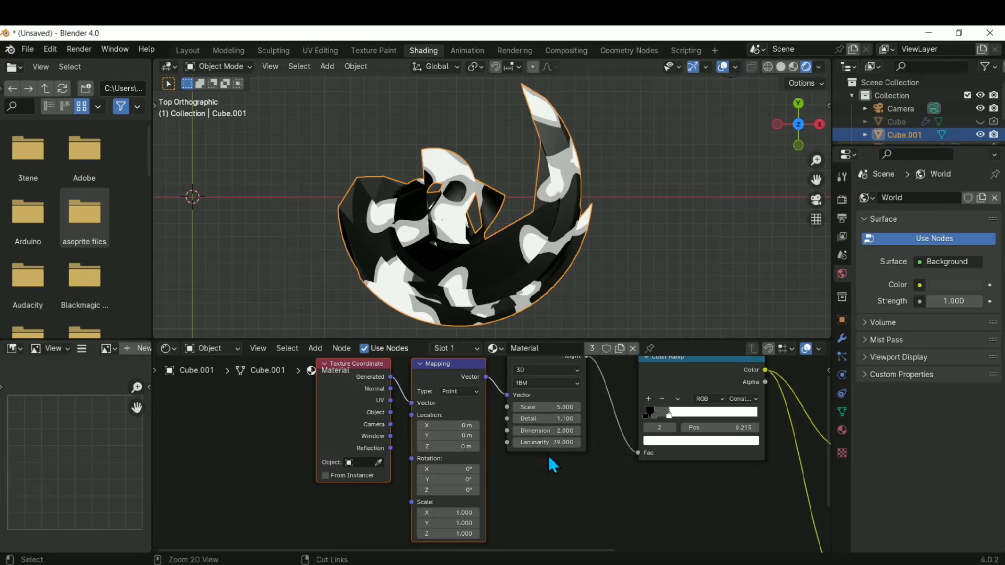
key("ctrl+z")
- Try rotating the texture about X in the Mapping node and undo the rotation
middle_click_drag(559, 457, 550, 503)
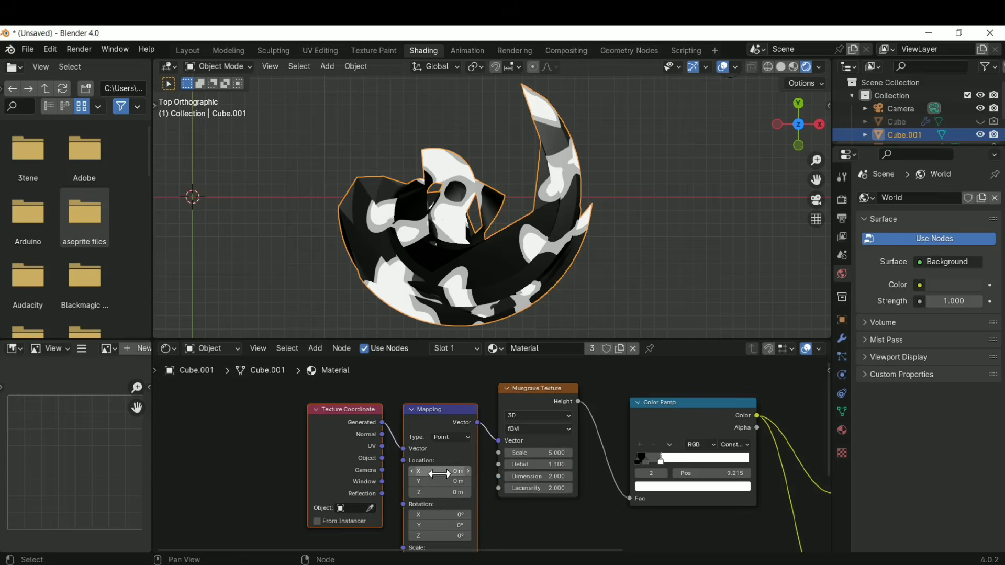
left_click_drag(440, 515, 480, 515)
key("ctrl+z")
- Enable Bloom in the scene's EEVEE render settings
middle_click_drag(639, 488, 475, 480, "shift")
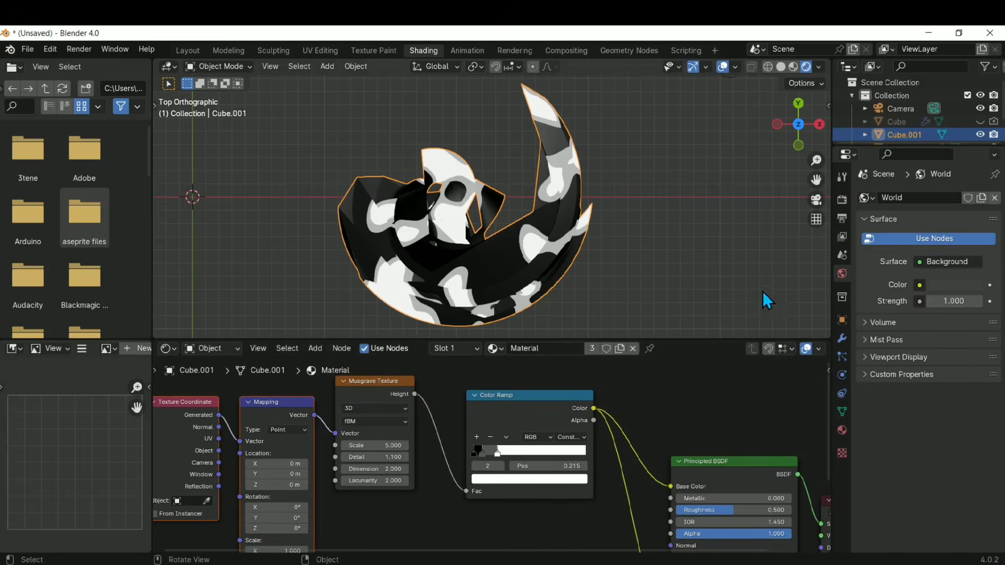
left_click(841, 237)
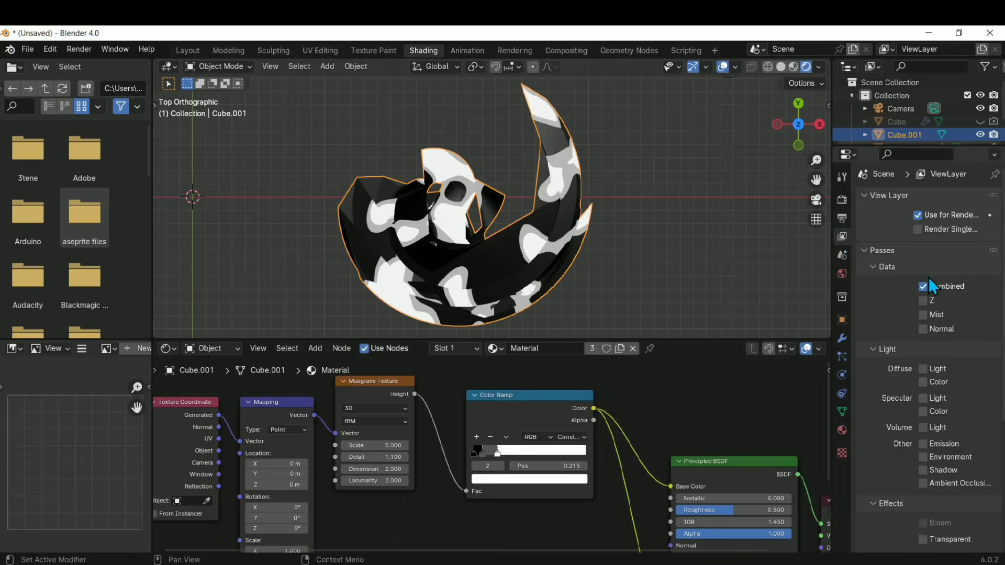
left_click(843, 201)
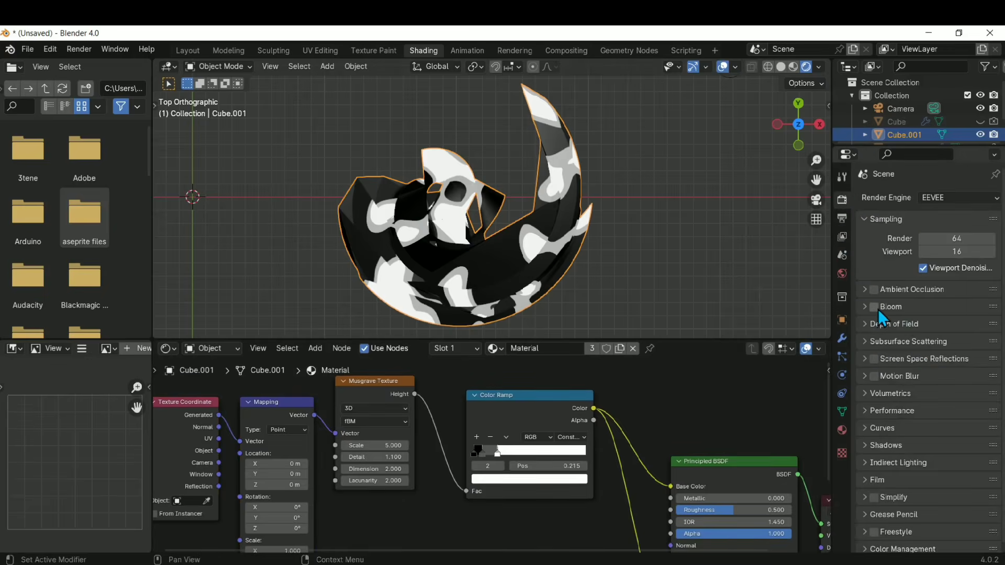
left_click(874, 307)
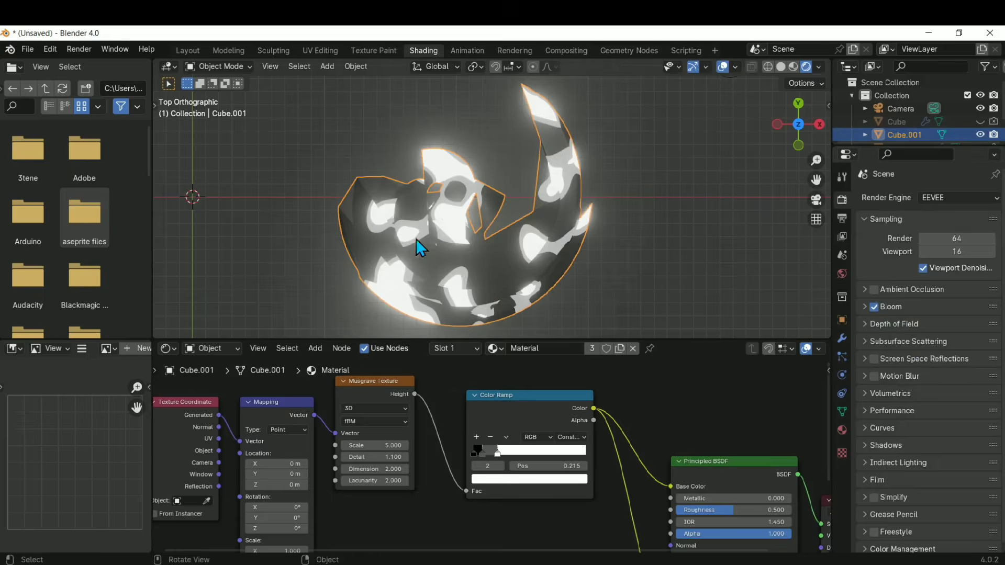
- Lower the Emission Strength on the Principled BSDF node to soften the slash mesh's glow
middle_click_drag(675, 548, 558, 521)
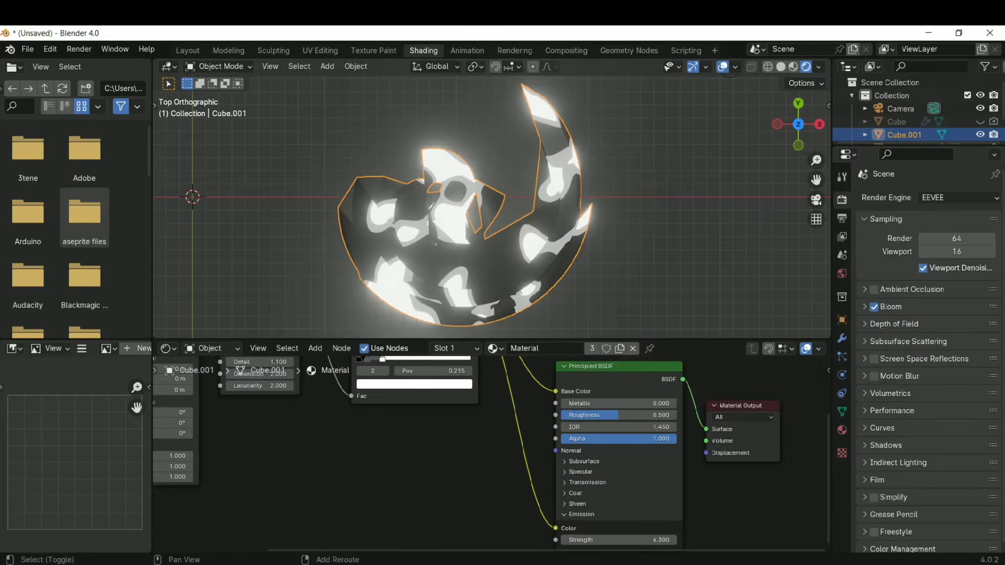
left_click_drag(622, 540, 556, 541)
left_click_drag(617, 539, 638, 540)
middle_click_drag(404, 422, 493, 502)
middle_click_drag(445, 419, 589, 449)
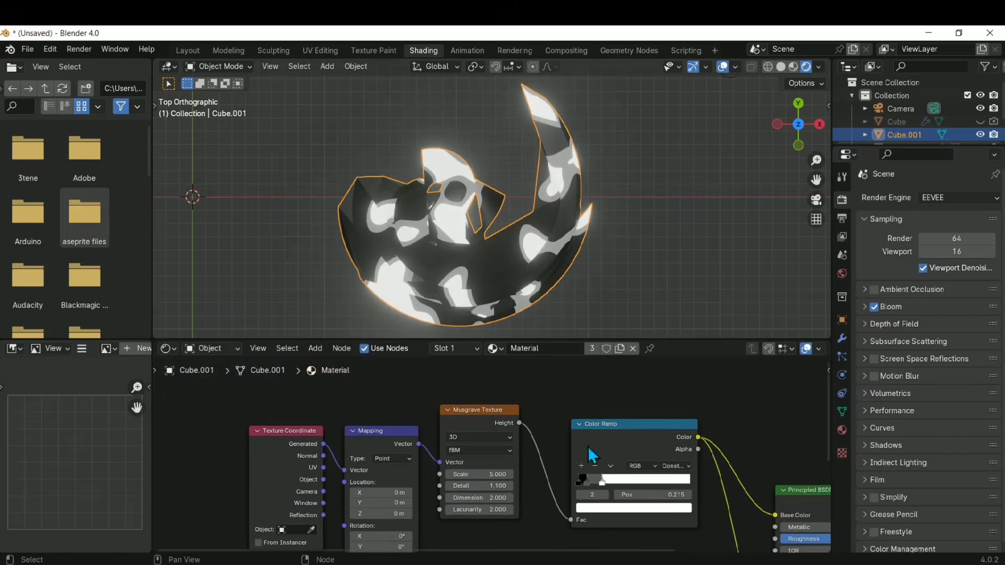
- Try a bright sky blue with hue 0.583, saturation 0.958 and value 1.000 on the Color Ramp's last stop
left_click(589, 483)
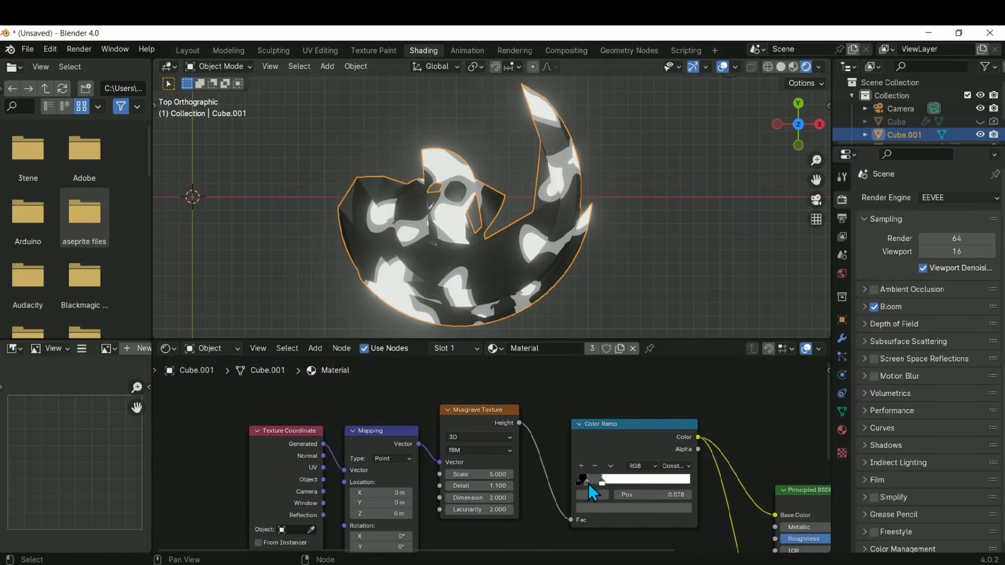
left_click(608, 509)
left_click(640, 354)
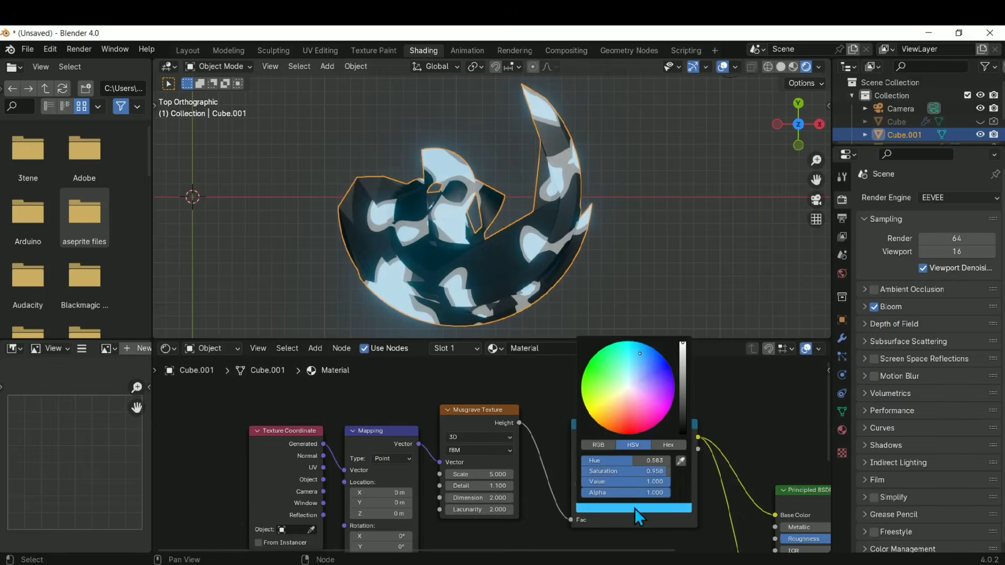
- Recolor the Color Ramp's first stop from black to a dark navy blue
left_click(582, 470)
left_click(582, 480)
left_click(595, 507)
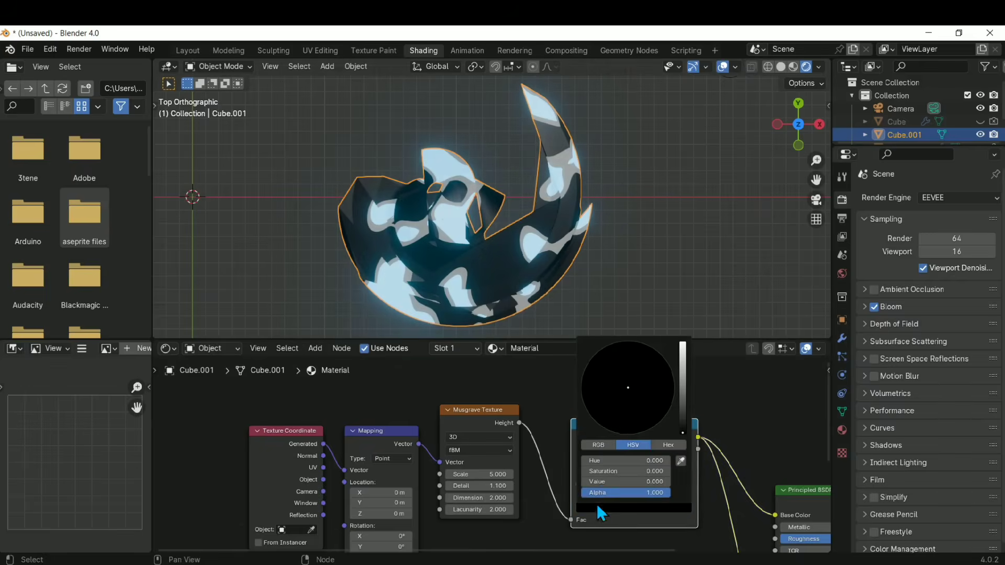
left_click(683, 417)
left_click(650, 363)
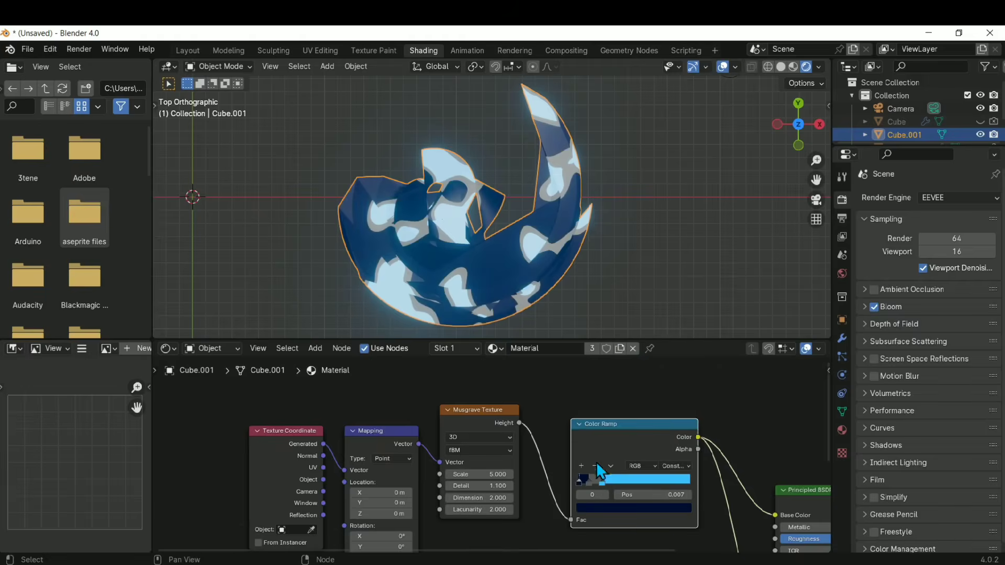
- Color the Color Ramp's gray middle stop teal with hue 0.473, saturation 0.967 and value 0.383
left_click(605, 507)
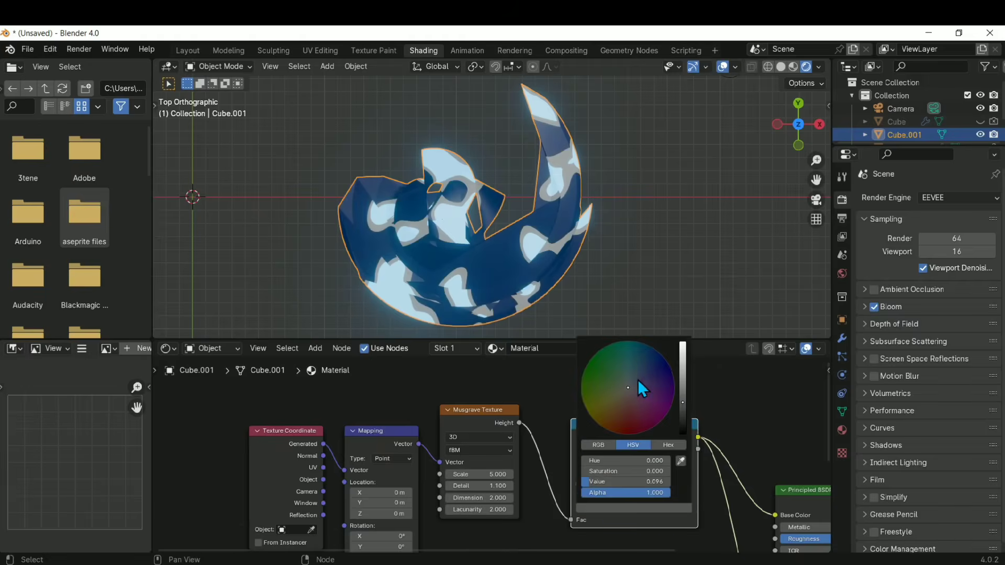
left_click_drag(638, 380, 629, 355)
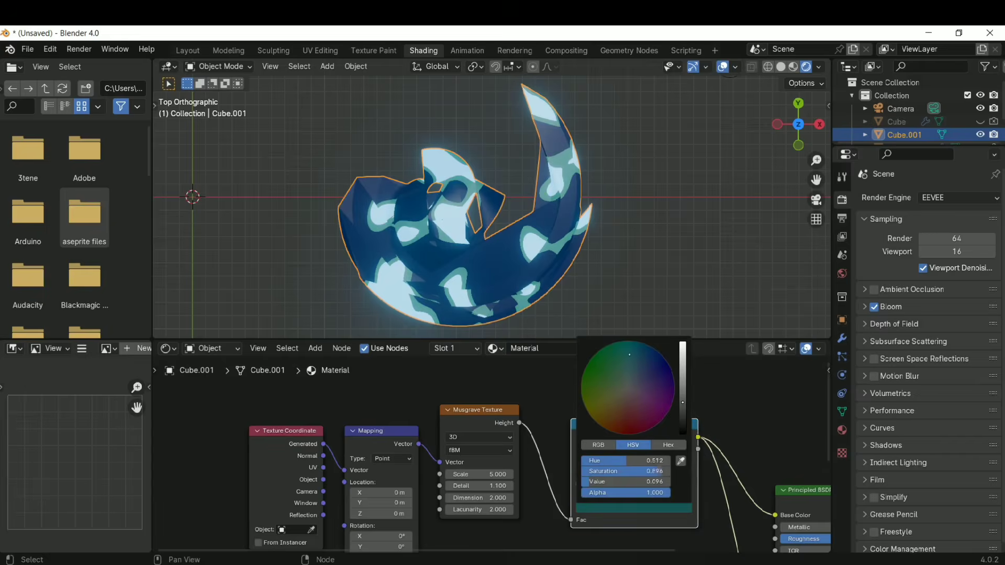
left_click_drag(684, 405, 683, 379)
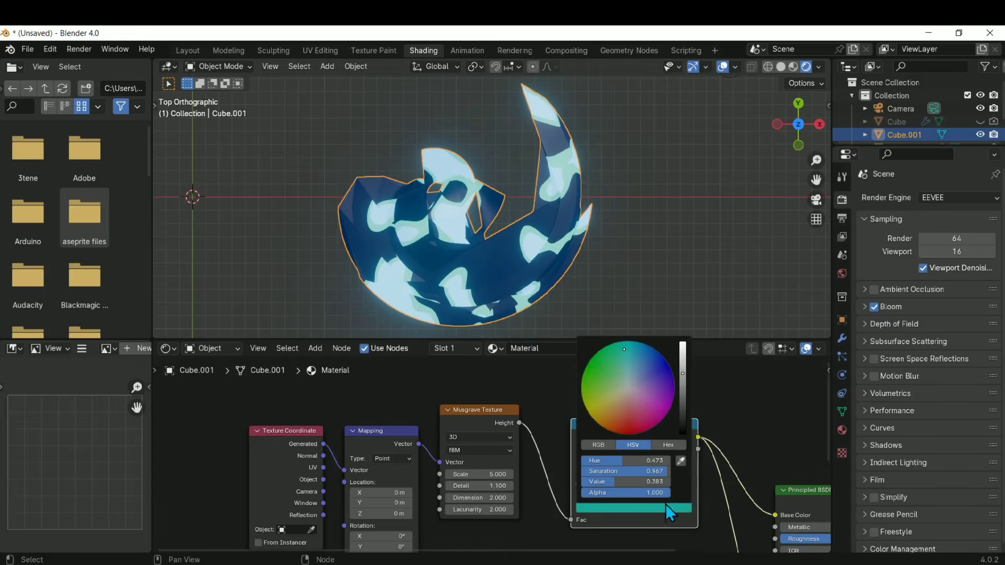
- Change the Color Ramp's last stop at position 0.215 to a very pale, pinkish white
left_click(602, 481)
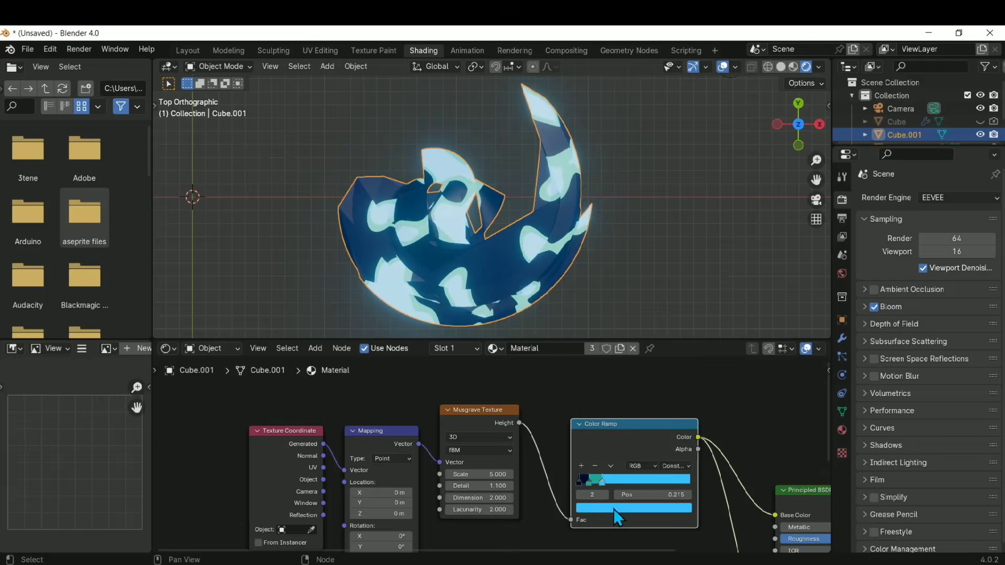
left_click(614, 509)
left_click_drag(649, 380, 625, 392)
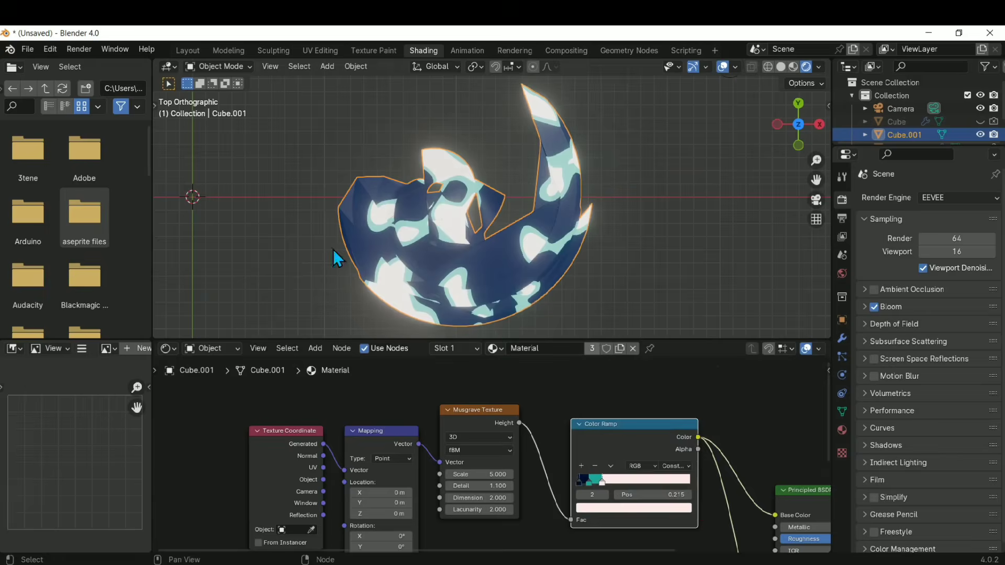
middle_click_drag(704, 433, 574, 427)
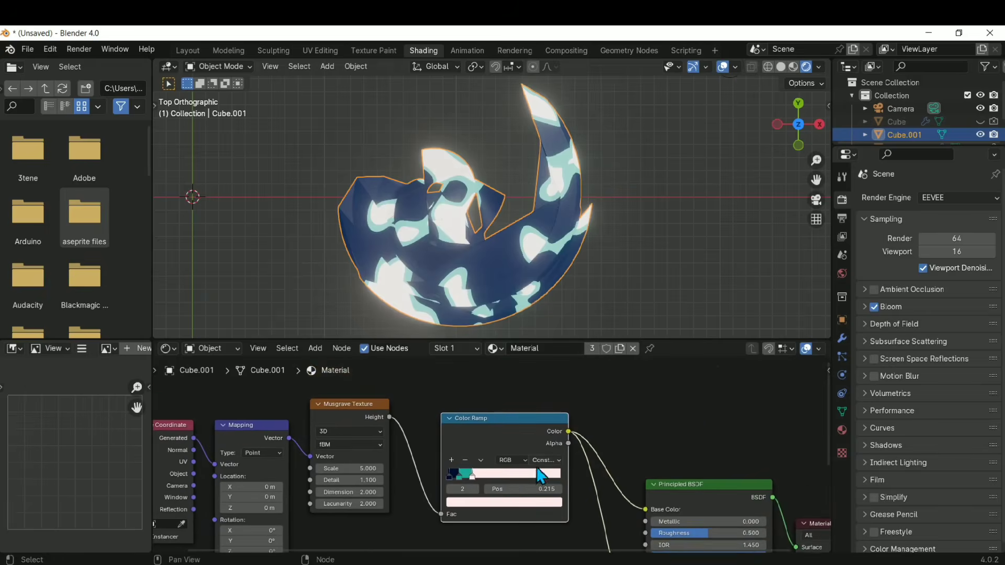
left_click(489, 504)
mouse_move(515, 383)
left_mouse_down()
mouse_move(497, 395)
mouse_move(499, 385)
left_mouse_up()
- Shift the Color Ramp's pale last stop to position 0.211
middle_click_drag(415, 236, 437, 241, "shift")
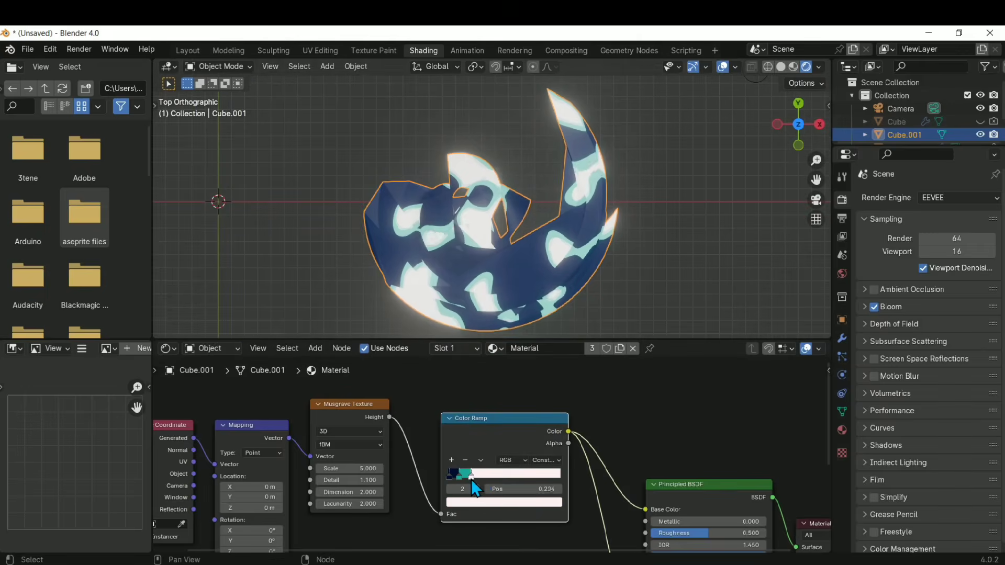
mouse_move(673, 440)
middle_mouse_down()
mouse_move(633, 449)
mouse_move(606, 419)
mouse_move(680, 427)
middle_mouse_up()
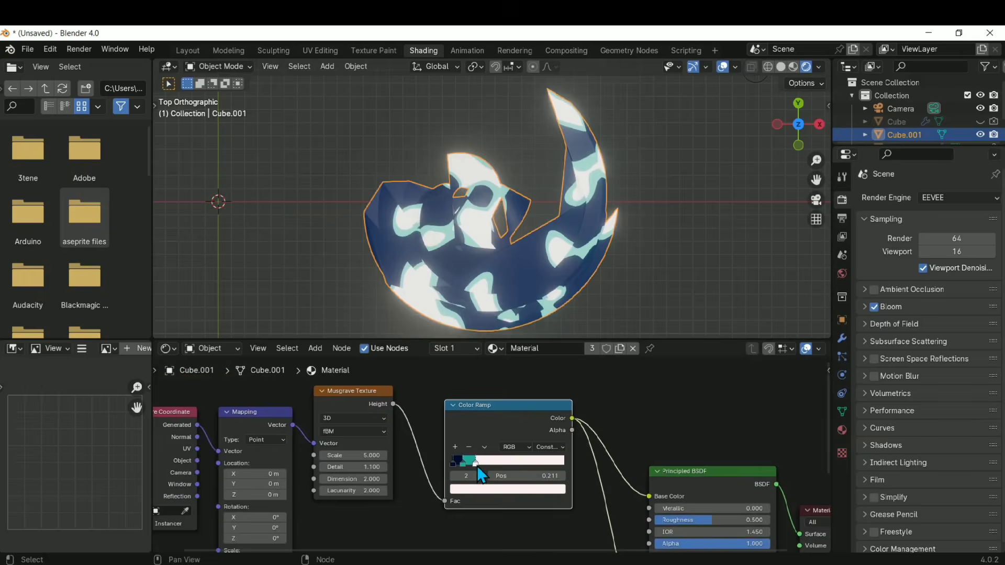
mouse_move(478, 468)
left_mouse_down()
mouse_move(559, 480)
mouse_move(479, 486)
left_mouse_up()
middle_click_drag(687, 454, 795, 469, "shift")
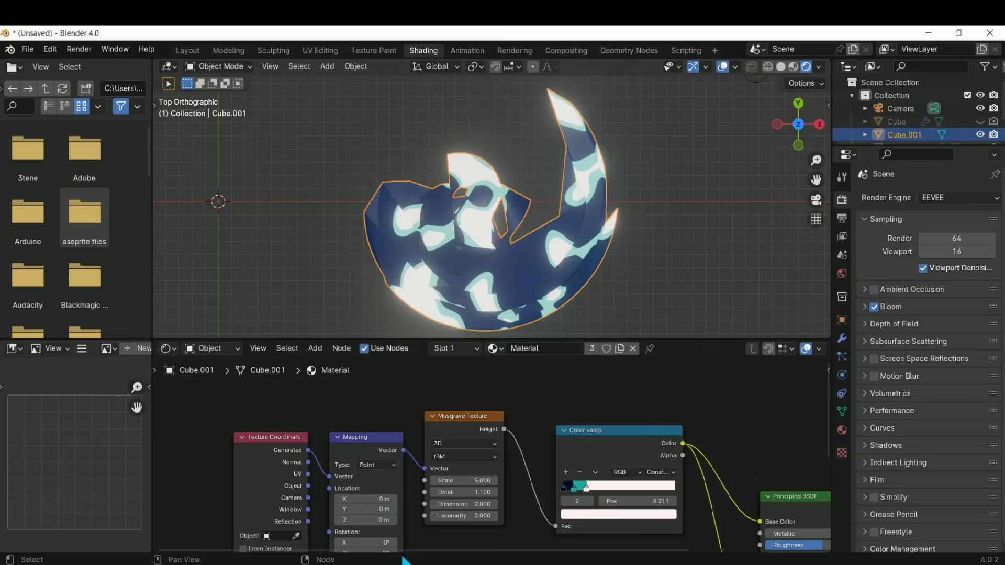
- Temporarily unhide Cube to inspect its Screw and SimpleDeform modifiers, hide it again and reselect Cube.001
middle_click_drag(416, 481, 509, 453)
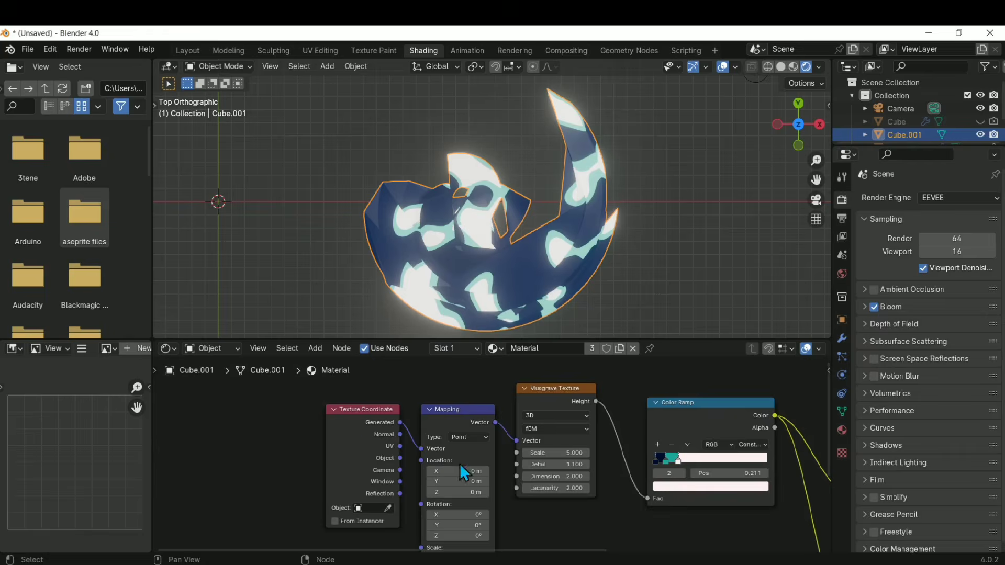
middle_click_drag(502, 465, 482, 420)
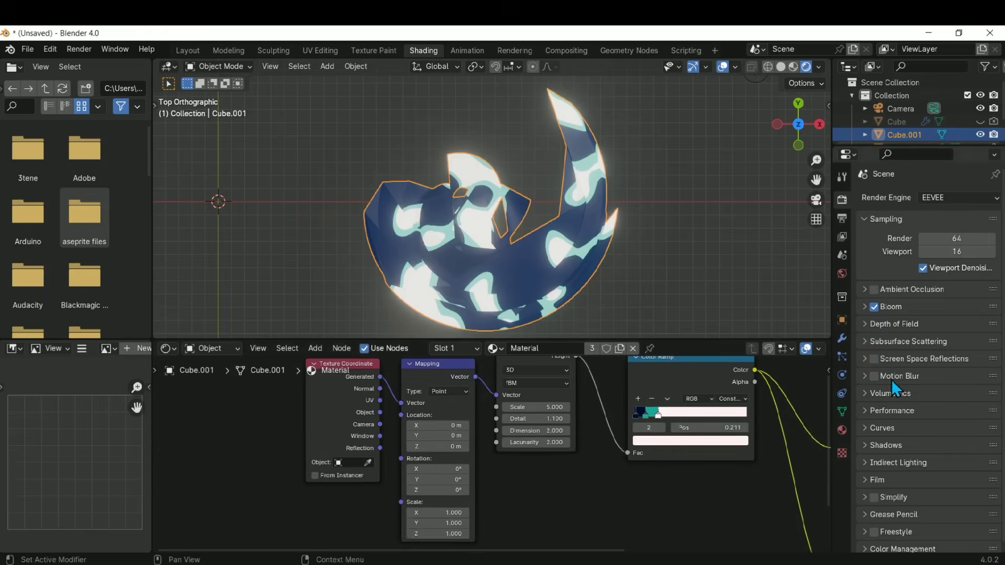
left_click(842, 339)
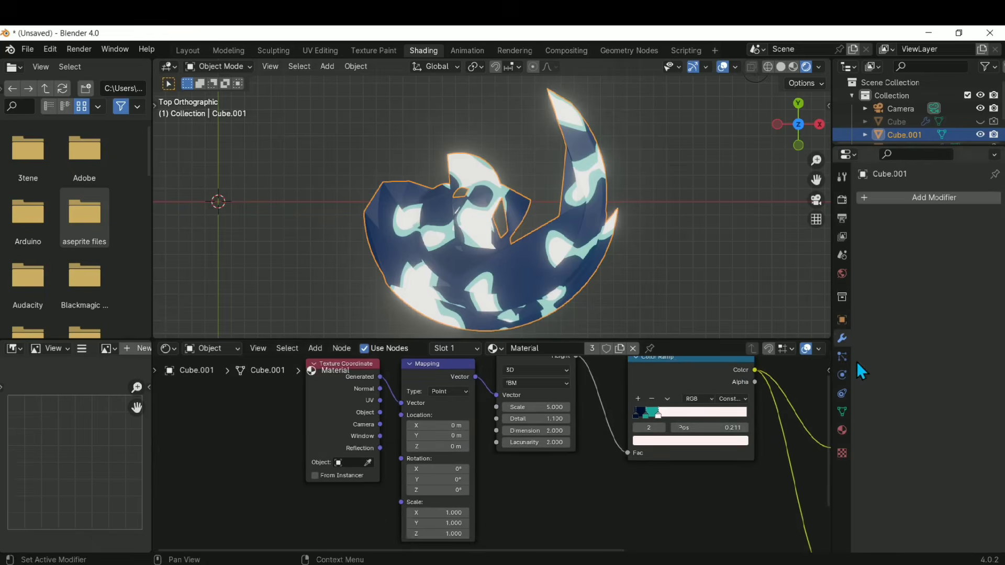
left_click(842, 357)
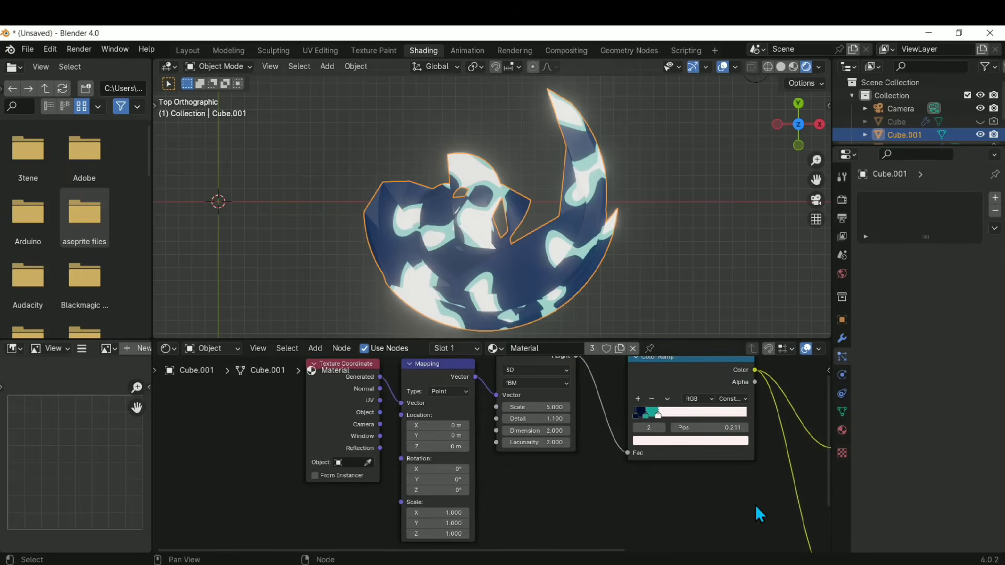
left_click(843, 338)
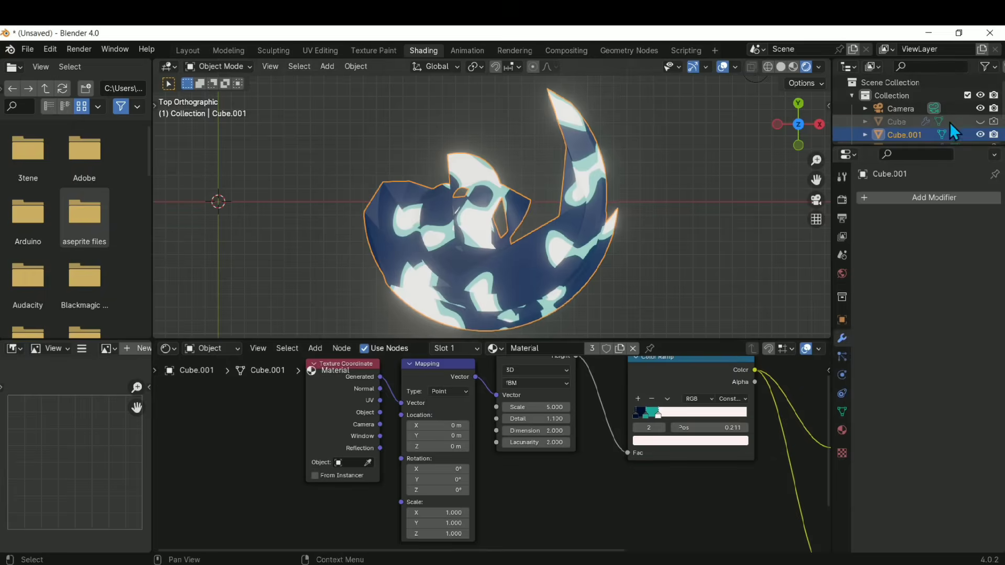
left_click(981, 121)
left_click(963, 122)
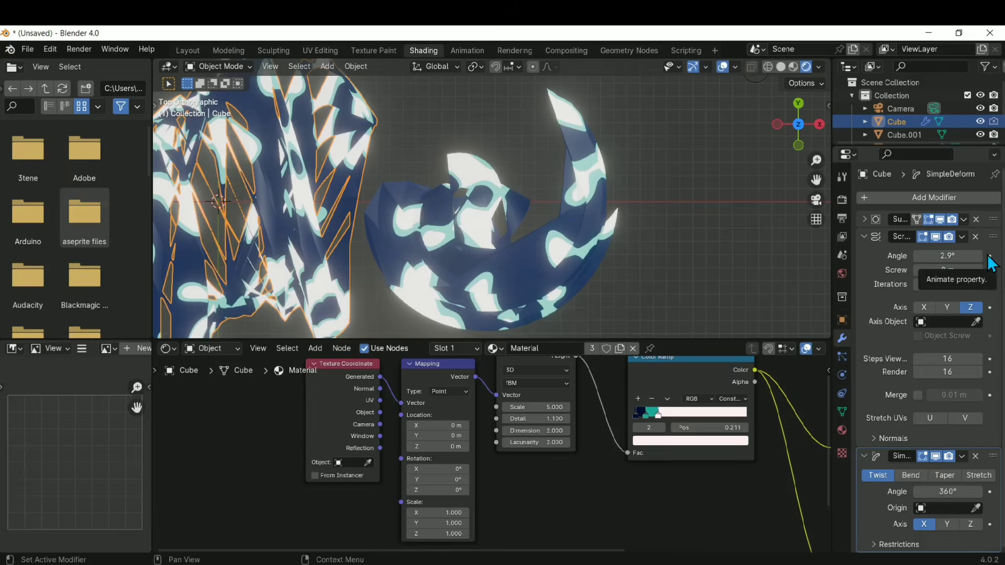
left_click(981, 122)
left_click(495, 283)
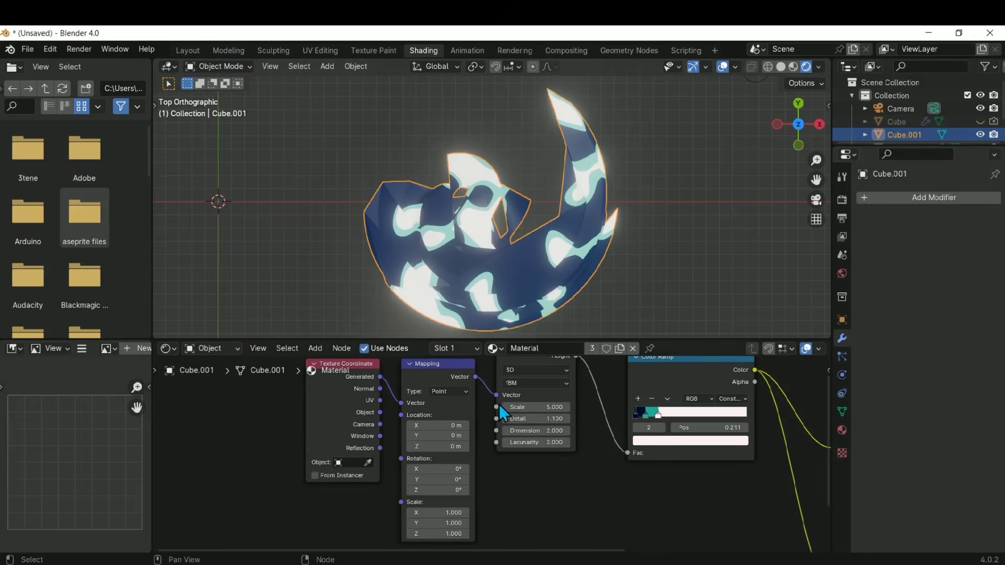
- Try moving the Texture Coordinate and Mapping nodes away from the Musgrave Texture node, and undo the move
middle_click_drag(495, 401, 528, 457)
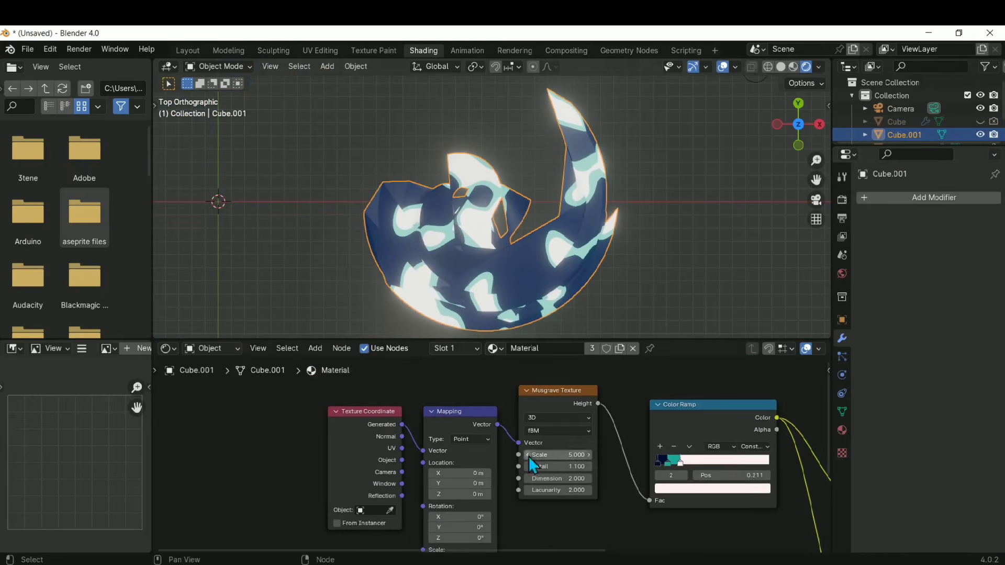
left_click_drag(469, 397, 214, 451)
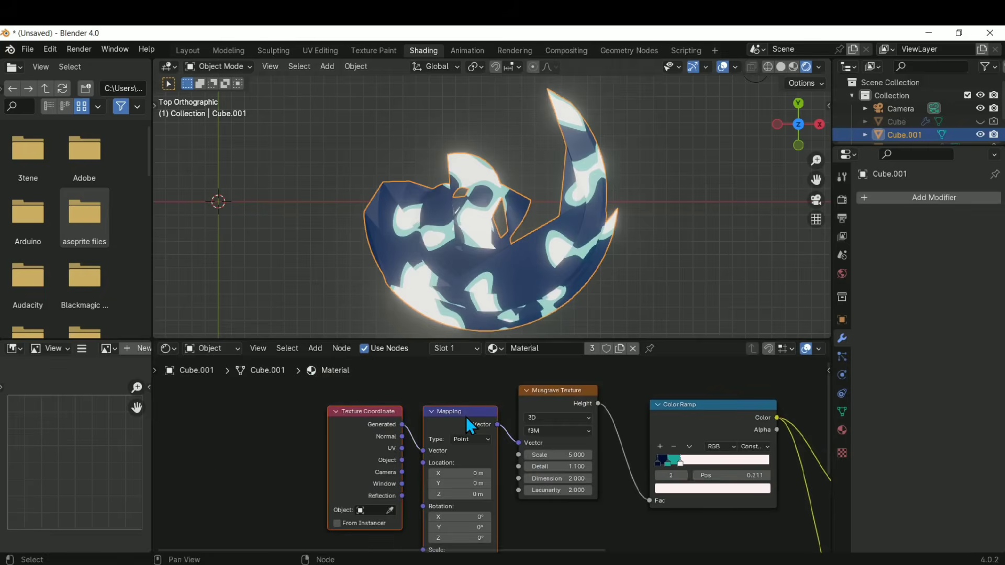
key("g")
left_click(451, 406)
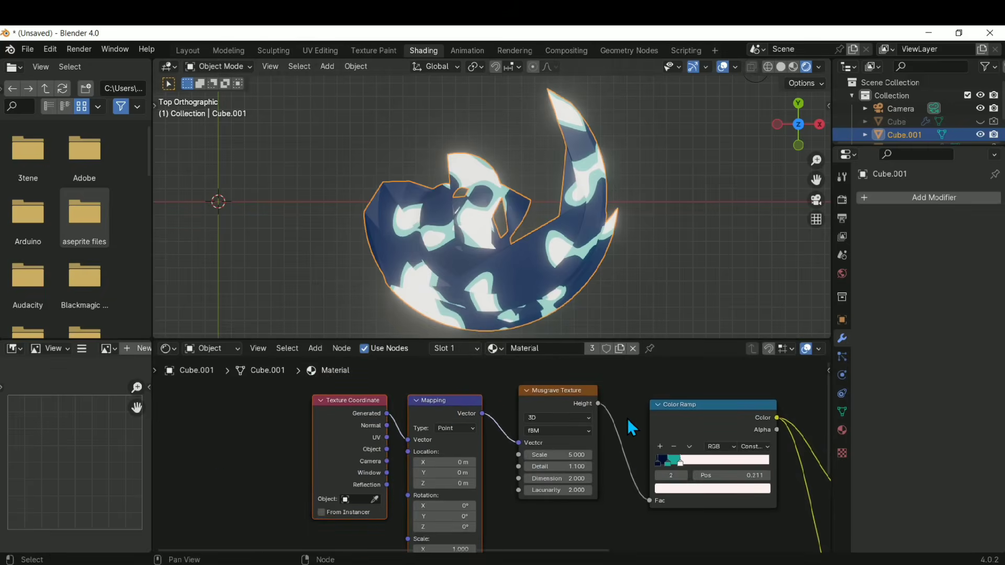
key("ctrl+z")
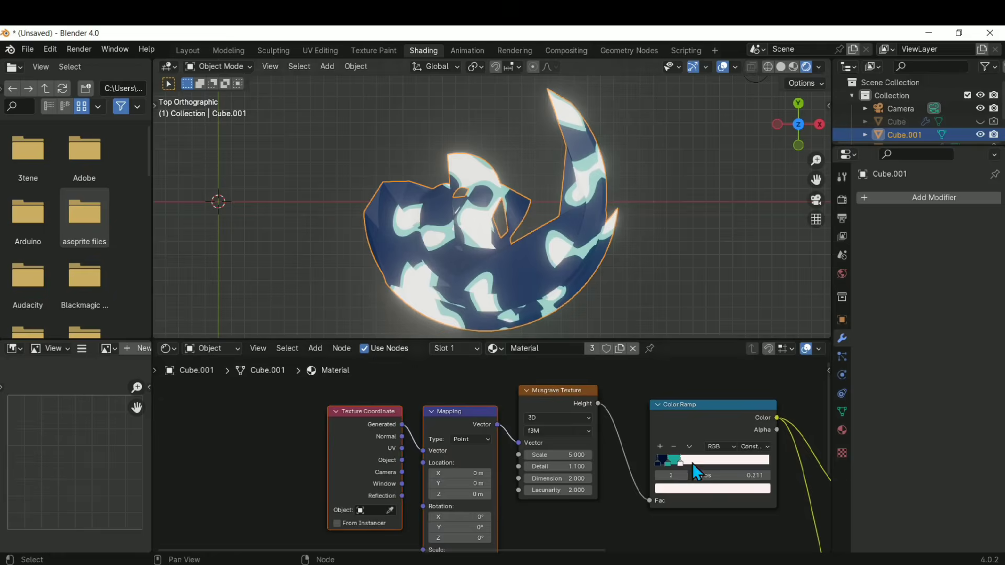
left_click(288, 439)
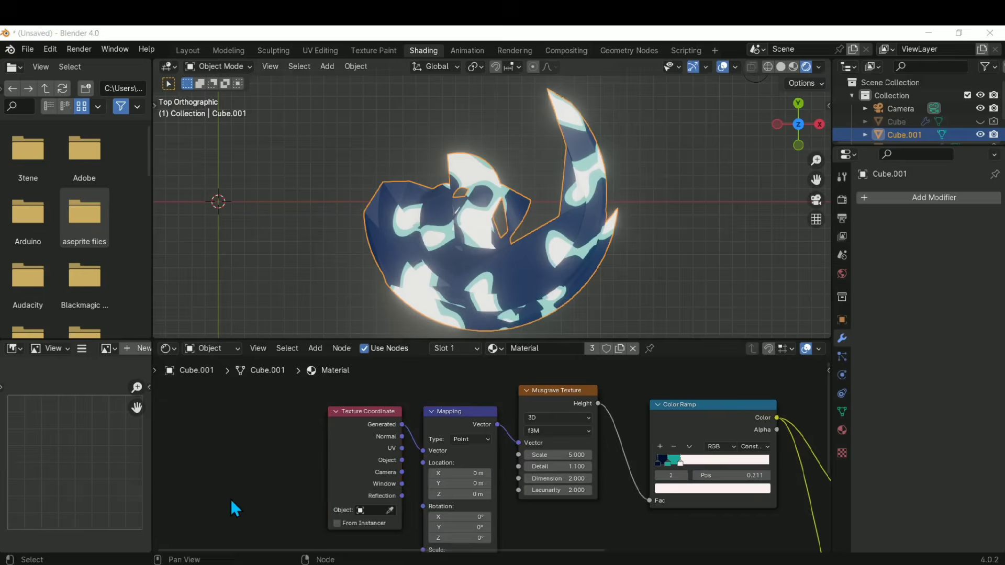
right_click(259, 451)
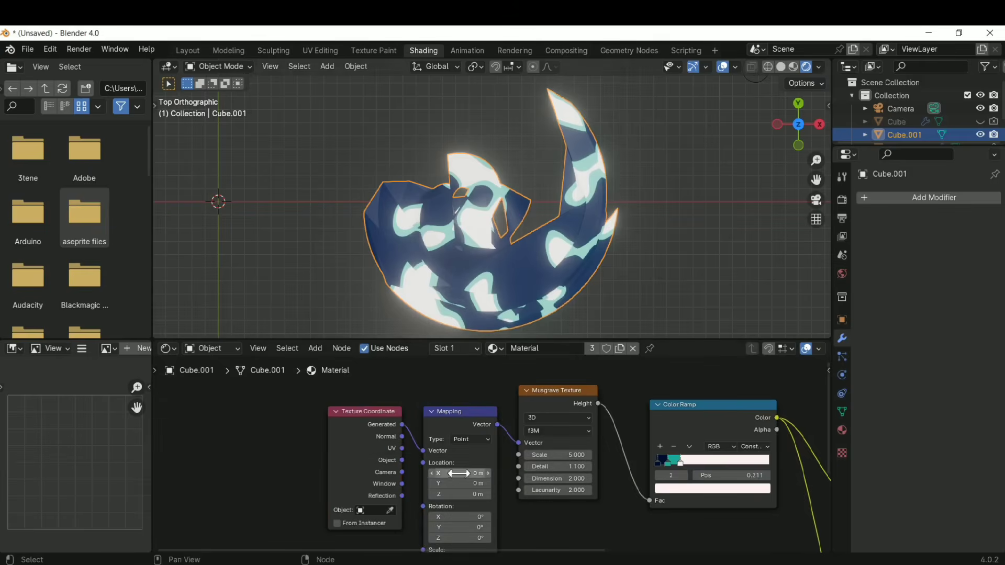
- Try shifting the texture along X with the Mapping node's Location and undo the change
middle_click_drag(531, 524, 540, 495)
middle_click_drag(526, 437, 497, 453)
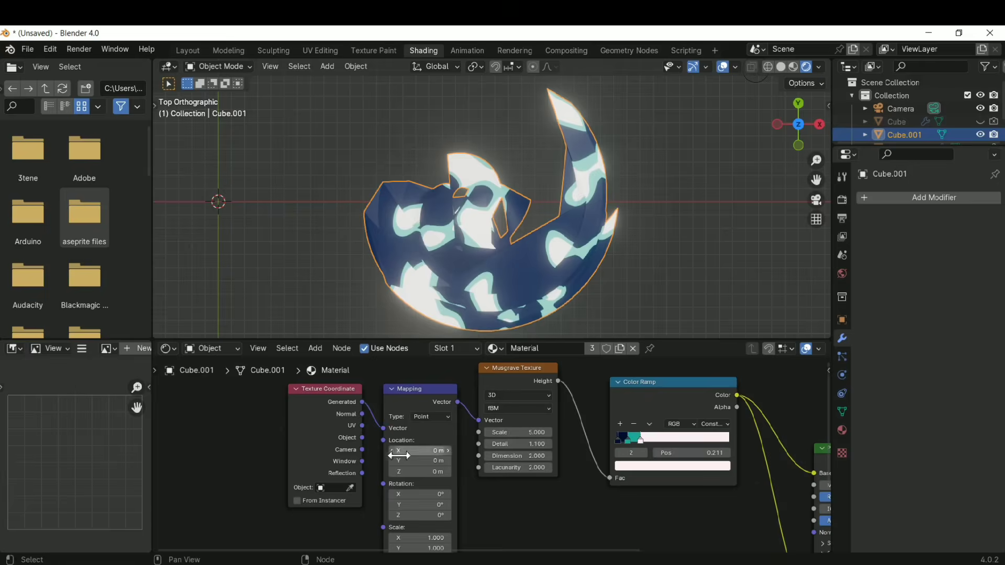
mouse_move(589, 488)
middle_mouse_down()
mouse_move(570, 437)
mouse_move(608, 492)
middle_mouse_up()
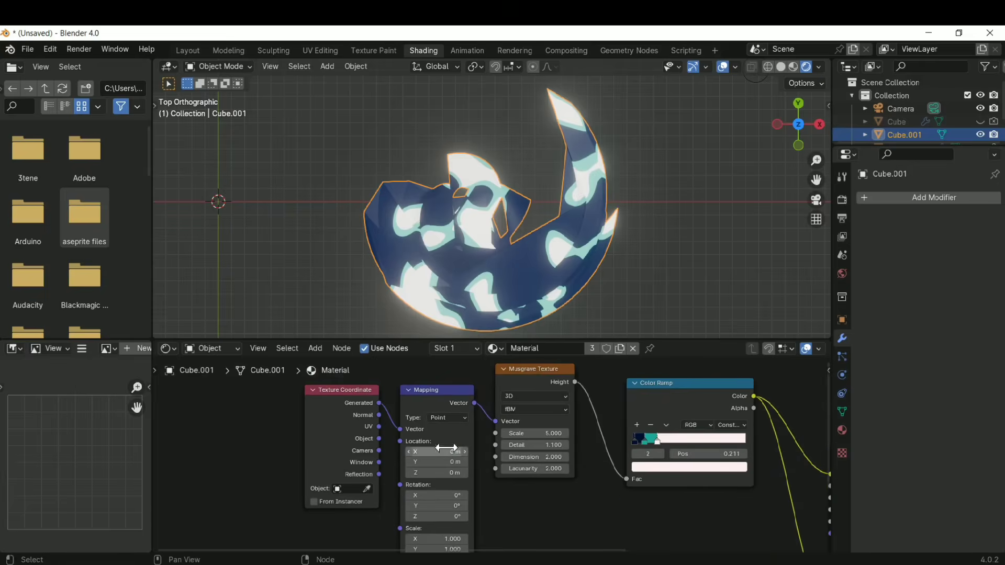
left_click_drag(438, 452, 547, 451)
key("ctrl+z")
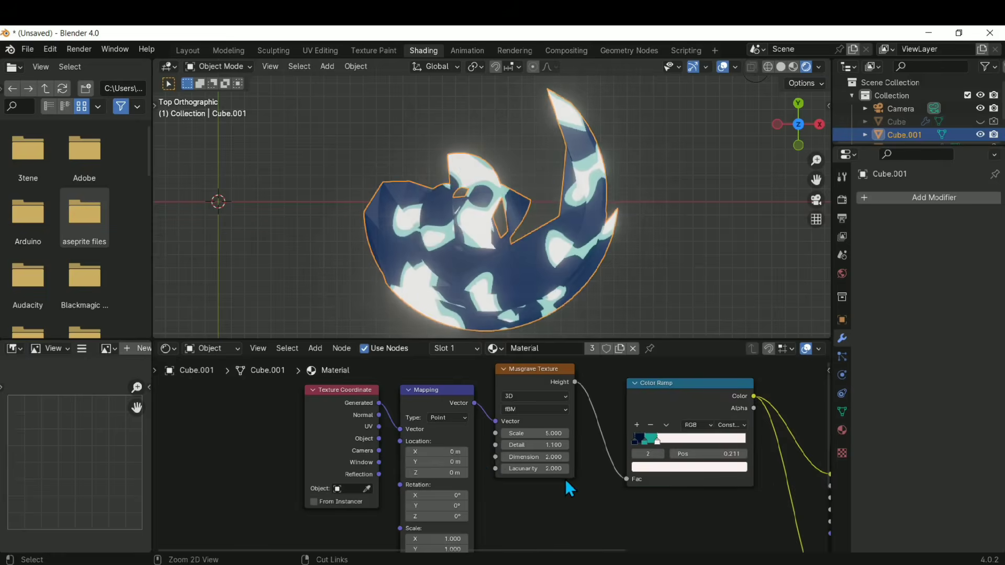
middle_click_drag(585, 474, 617, 518)
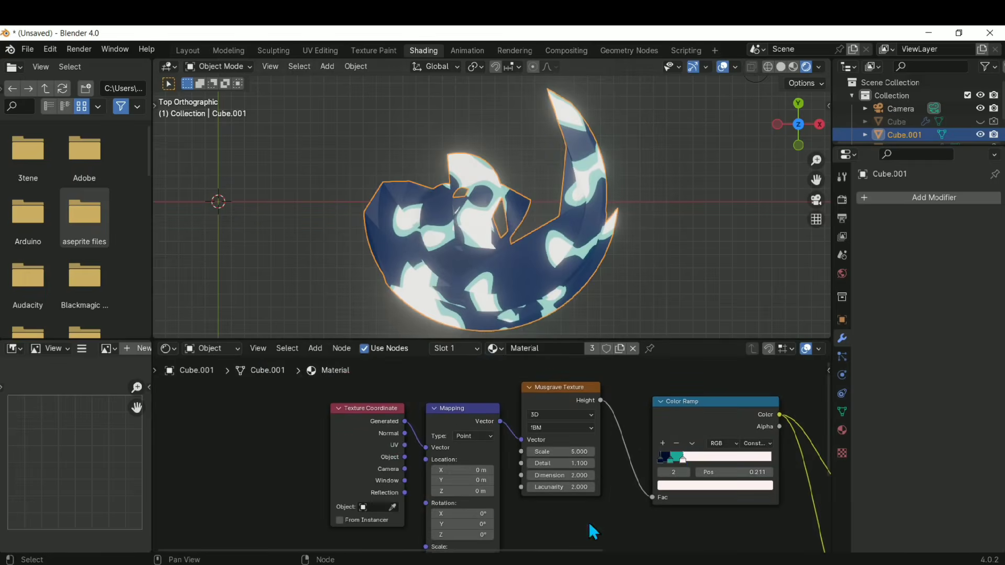
- Move the Musgrave Texture node slightly up and away from the Mapping node
mouse_move(548, 406)
left_mouse_down()
mouse_move(576, 406)
mouse_move(549, 385)
mouse_move(553, 401)
left_mouse_up()
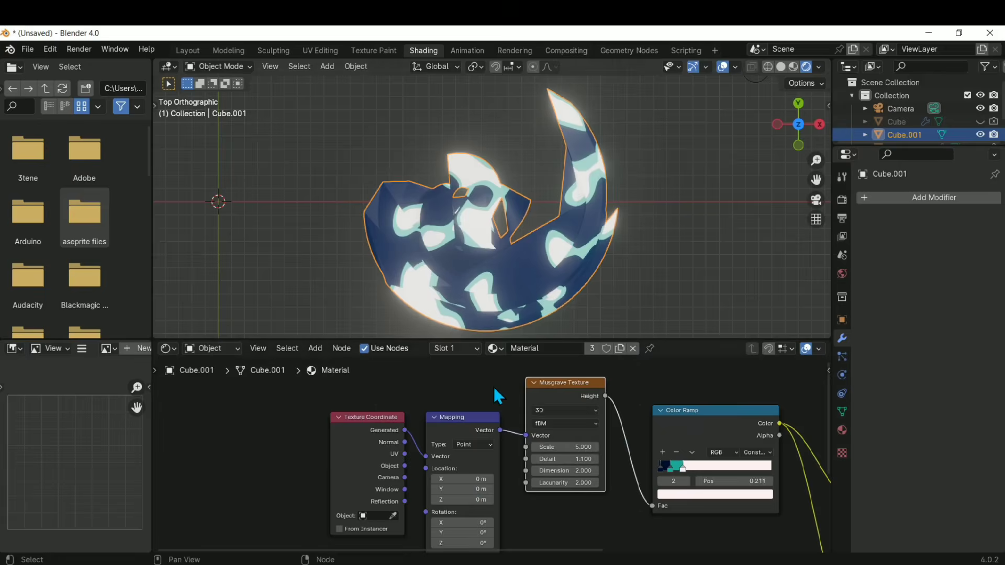
mouse_move(559, 447)
left_mouse_down()
mouse_move(751, 447)
mouse_move(562, 443)
left_mouse_up()
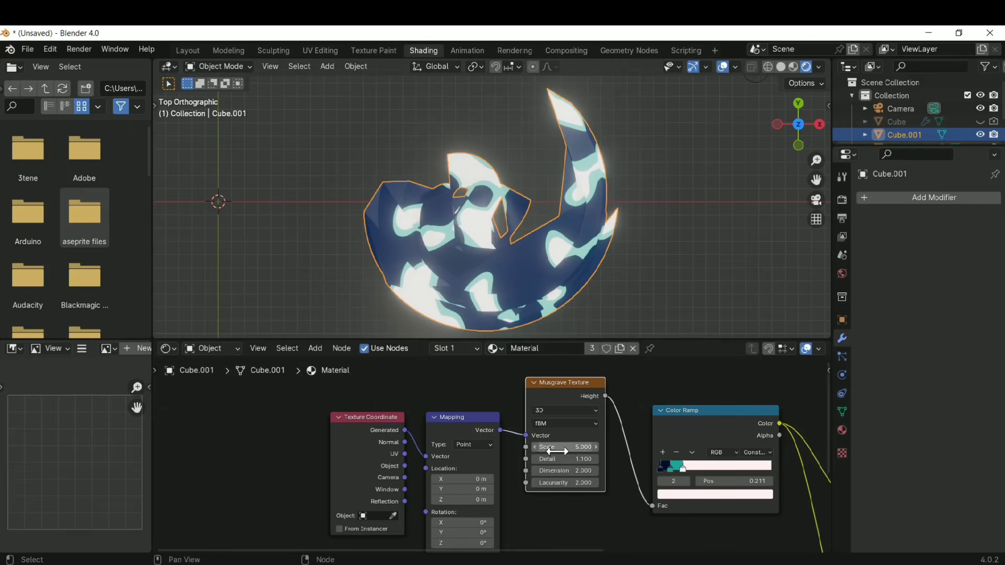
mouse_move(340, 427)
middle_mouse_down()
mouse_move(473, 400)
mouse_move(333, 412)
middle_mouse_up()
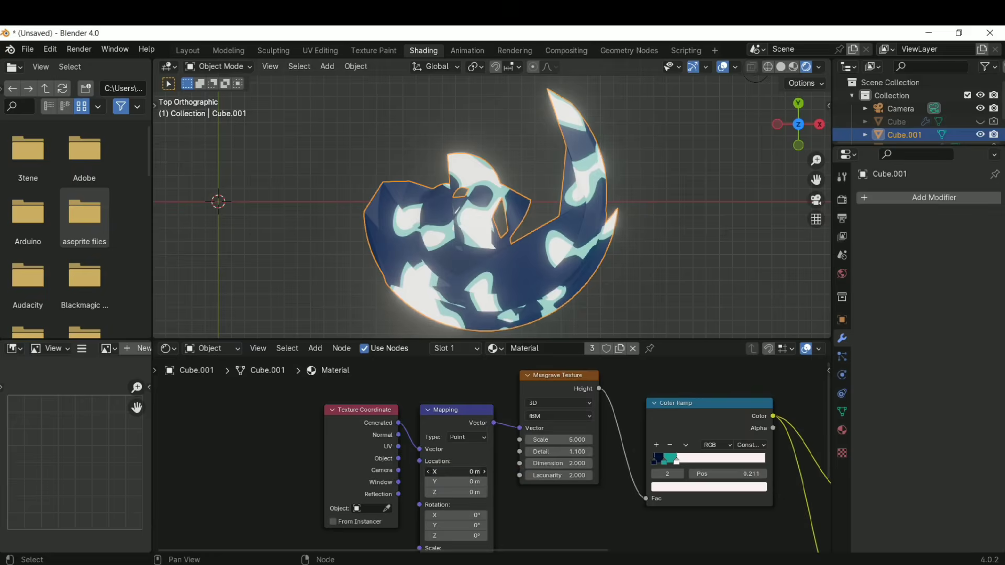
- Try shifting the texture with the Mapping node's Location X at 1.8 m, try its X Rotation, and undo both changes
left_click_drag(456, 472, 479, 472)
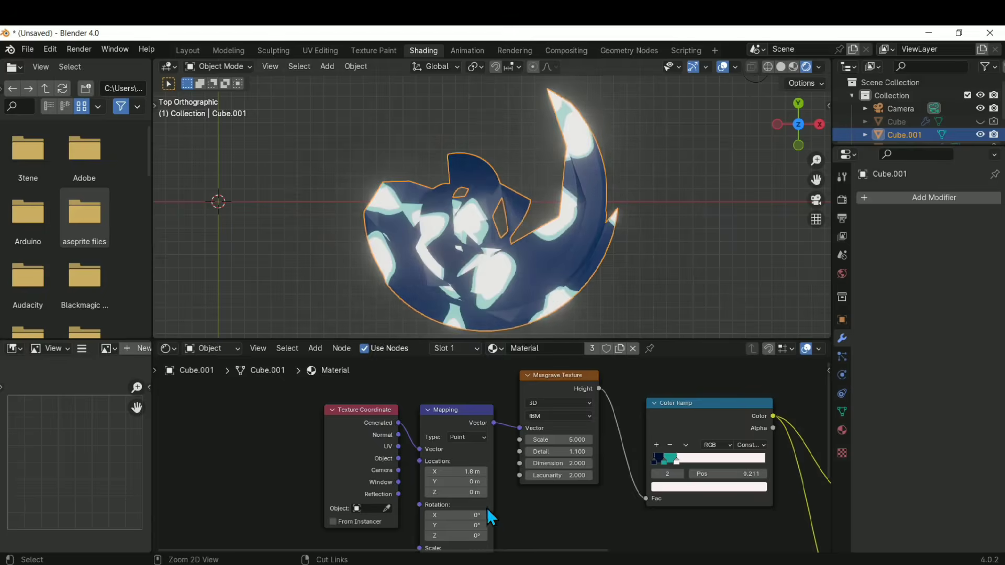
key("ctrl+z")
left_click_drag(474, 515, 506, 514)
key("ctrl+z")
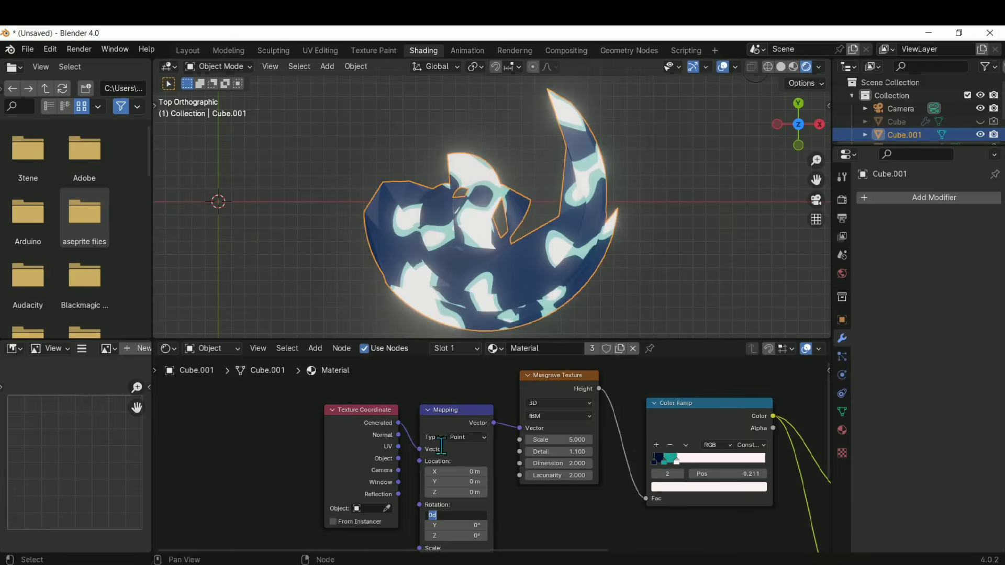
- Drive the Mapping node's X Rotation with the expression #frame*0.02 and play the animation to preview it
left_click(462, 515)
left_click(505, 492)
scroll(504, 481, "up", 7)
middle_click_drag(506, 451, 530, 517)
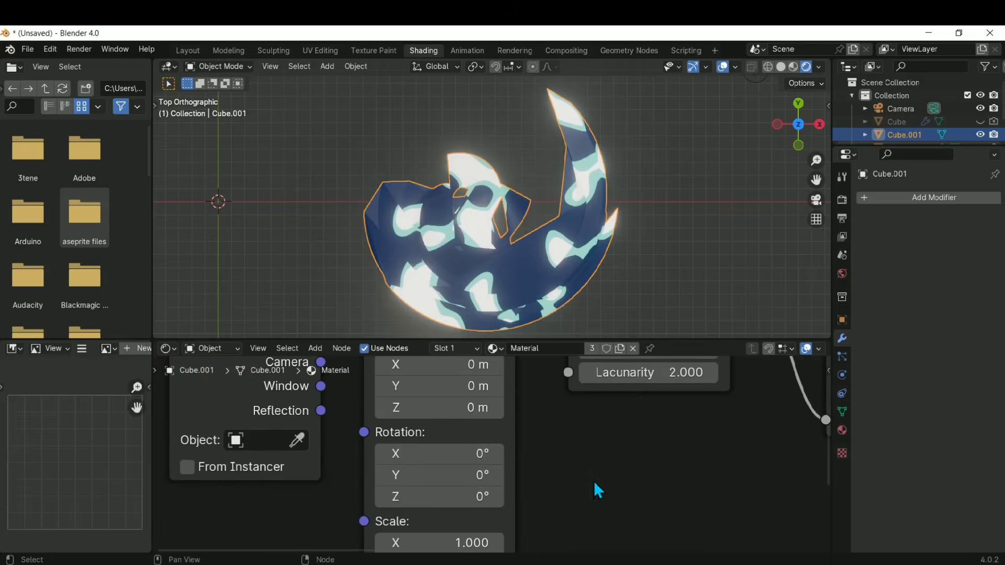
left_click(444, 457)
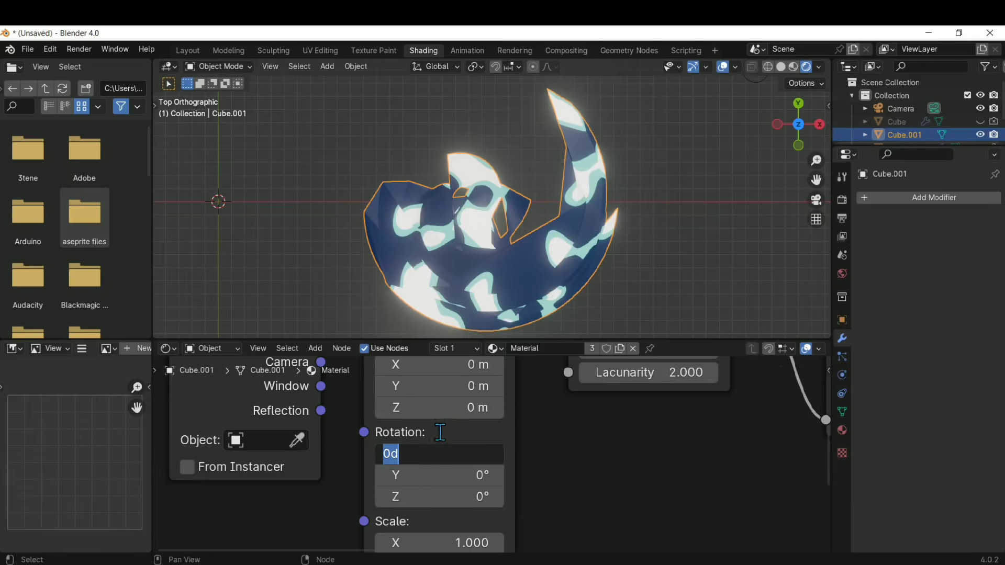
key("shift")
type("#frame")
key("shift")
key("shift")
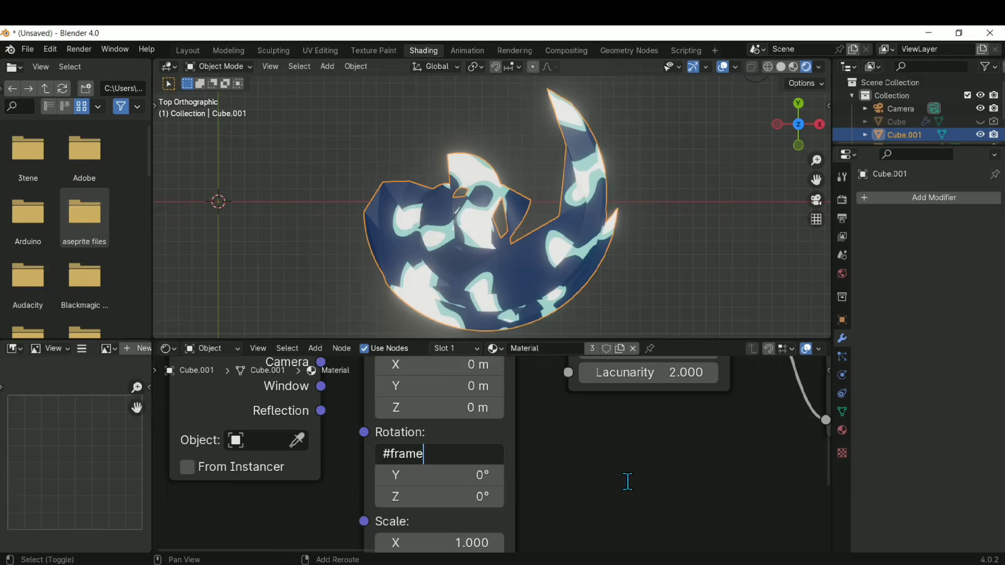
type("*0.02")
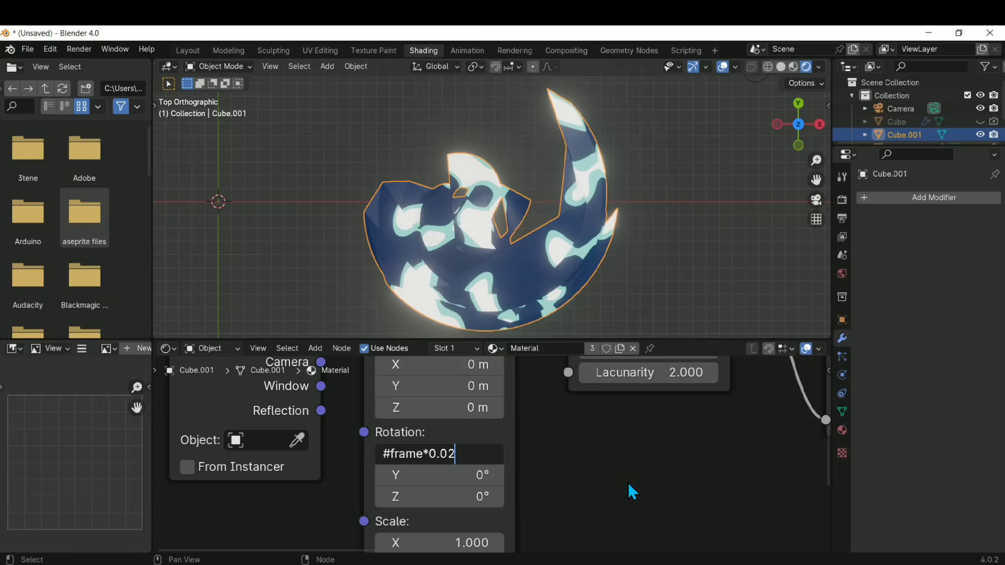
key("Return")
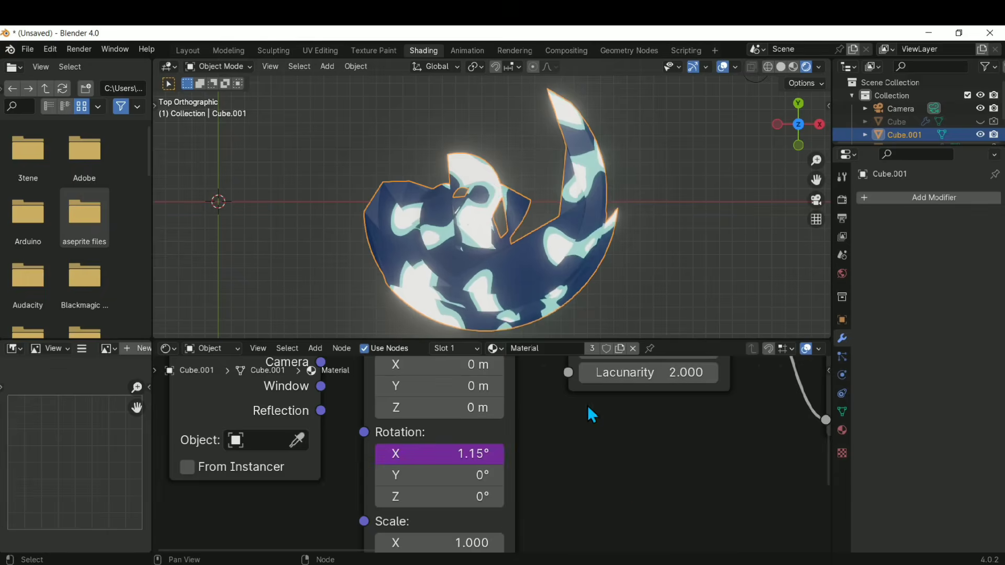
key("space")
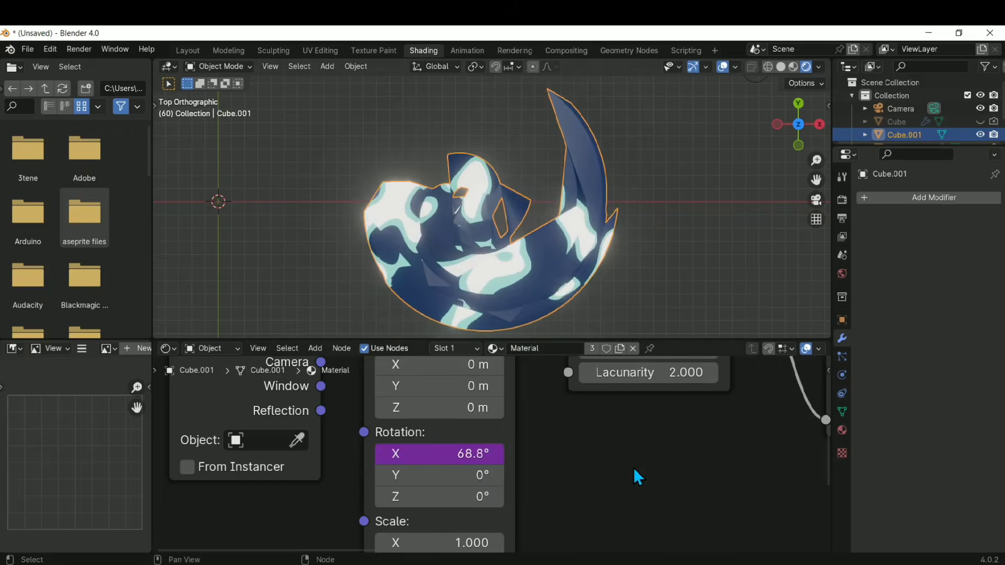
key("space")
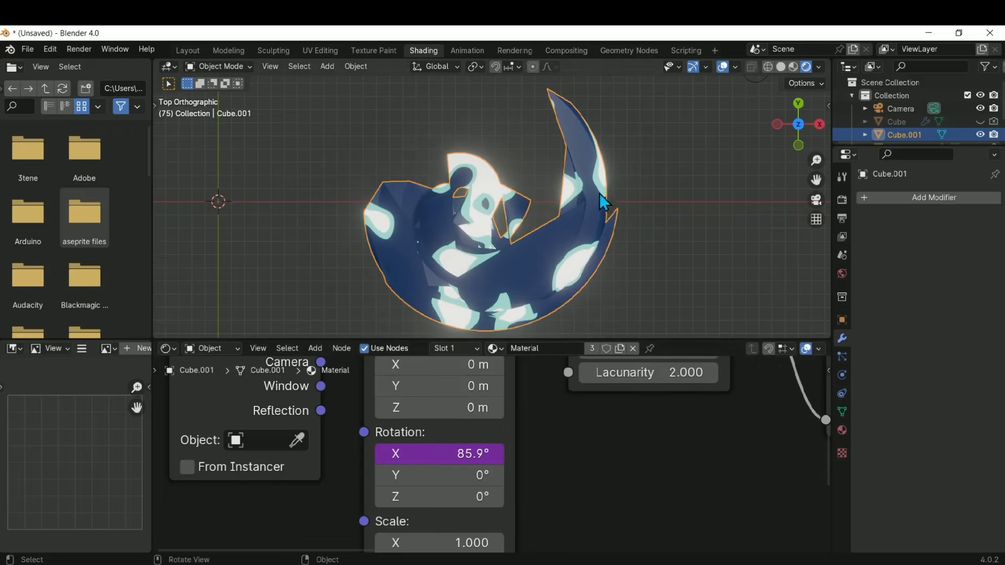
- Drive the Mapping node's Y Location with the expression #frame*0.02 and play the animation to preview the combined motion
mouse_move(532, 227)
middle_mouse_down("shift")
mouse_move(509, 196)
mouse_move(501, 217)
mouse_move(514, 225)
middle_mouse_up("shift")
scroll(579, 472, "up", 5, "shift")
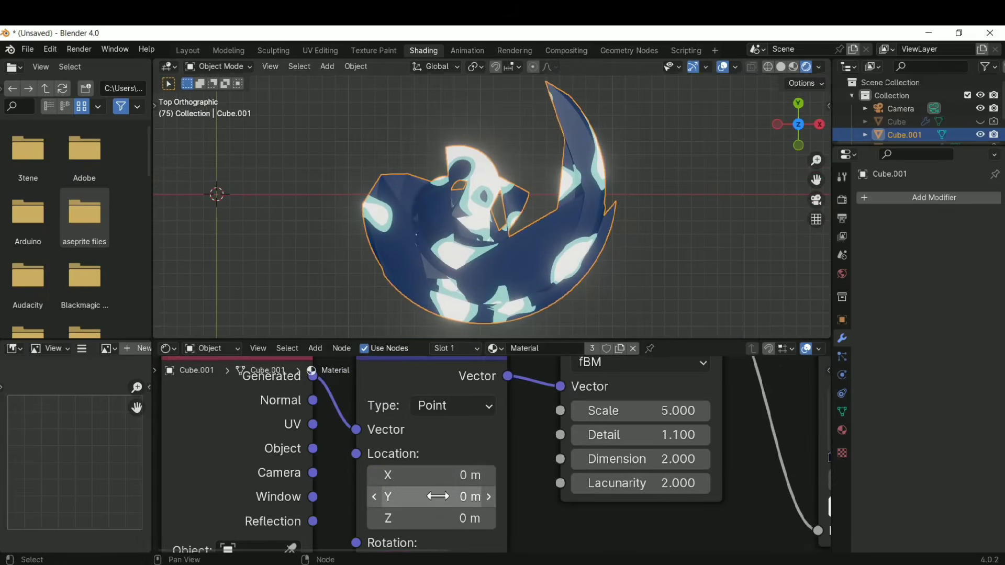
mouse_move(432, 496)
left_mouse_down()
mouse_move(521, 497)
mouse_move(432, 497)
left_mouse_up()
left_click(463, 497)
type("#f")
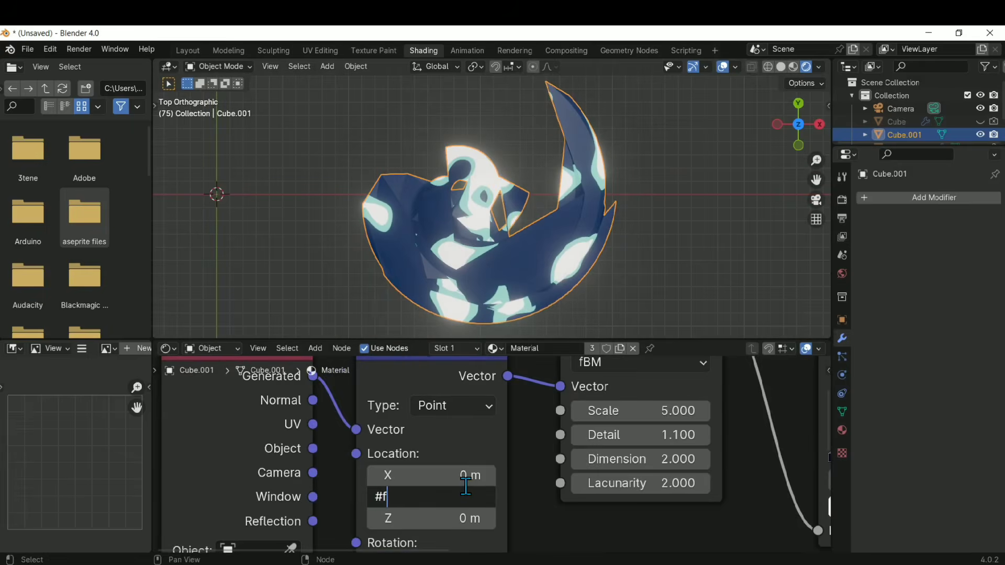
type("rame")
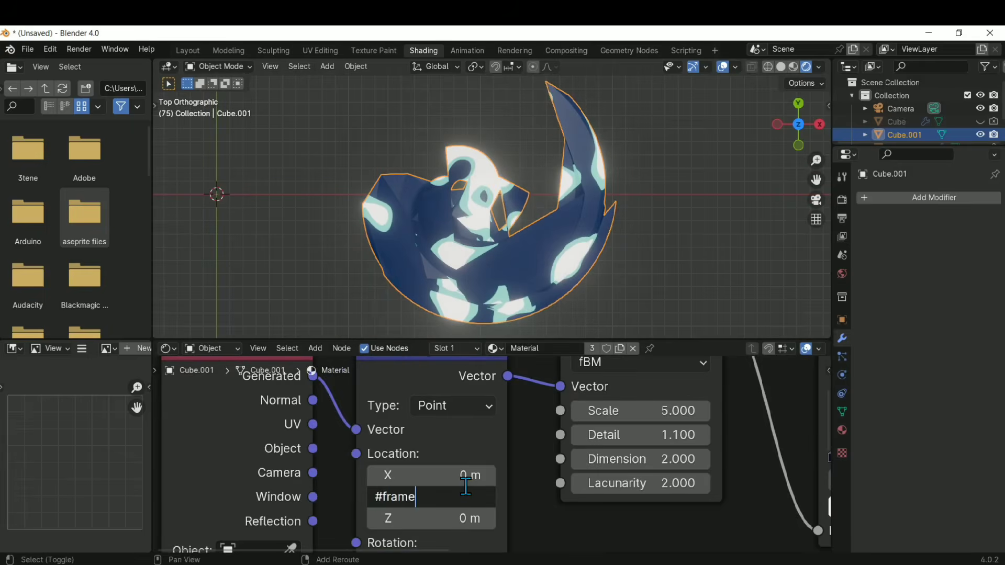
type("*0.02")
key("Return")
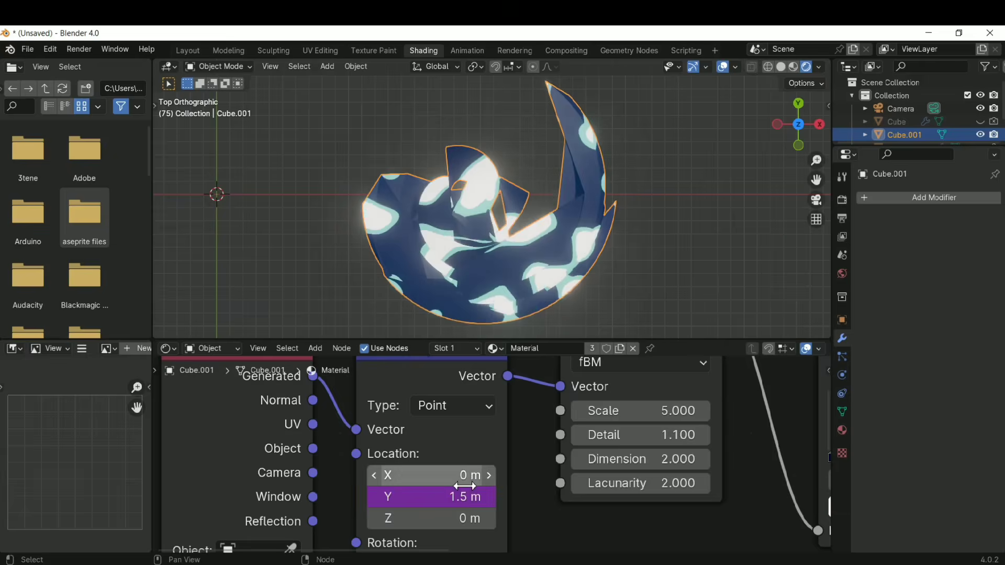
middle_click_drag(538, 498, 595, 470)
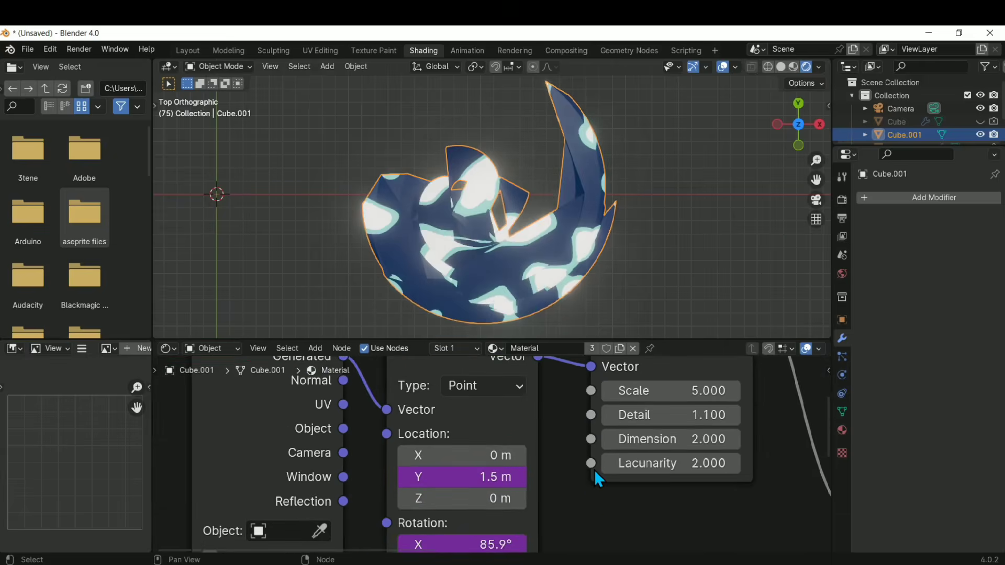
key("space")
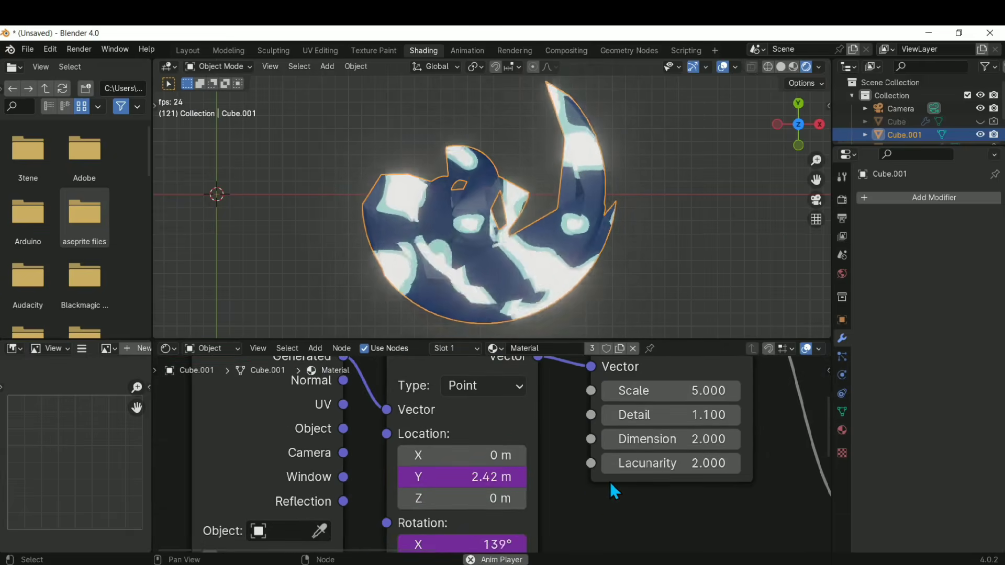
key("space")
- Enlarge the Shader Editor area by reducing the height of the 3D viewport
mouse_move(636, 530)
middle_mouse_down()
mouse_move(547, 532)
mouse_move(635, 545)
middle_mouse_up()
scroll(522, 229, "down", 2)
scroll(520, 233, "up", 3)
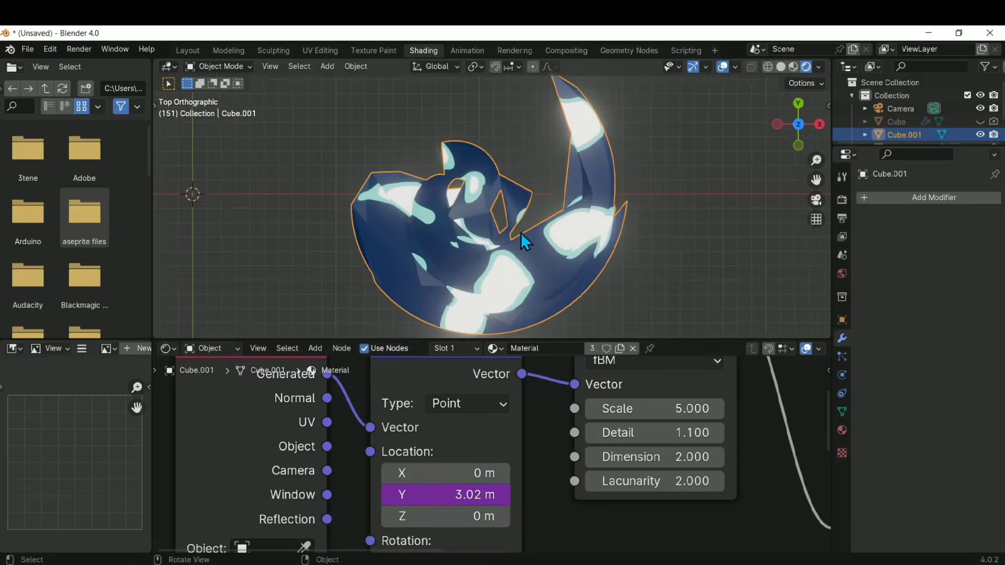
mouse_move(523, 237)
middle_mouse_down("shift")
mouse_move(514, 208)
mouse_move(531, 252)
mouse_move(519, 255)
middle_mouse_up("shift")
scroll(514, 225, "down", 2)
left_click_drag(419, 339, 422, 309)
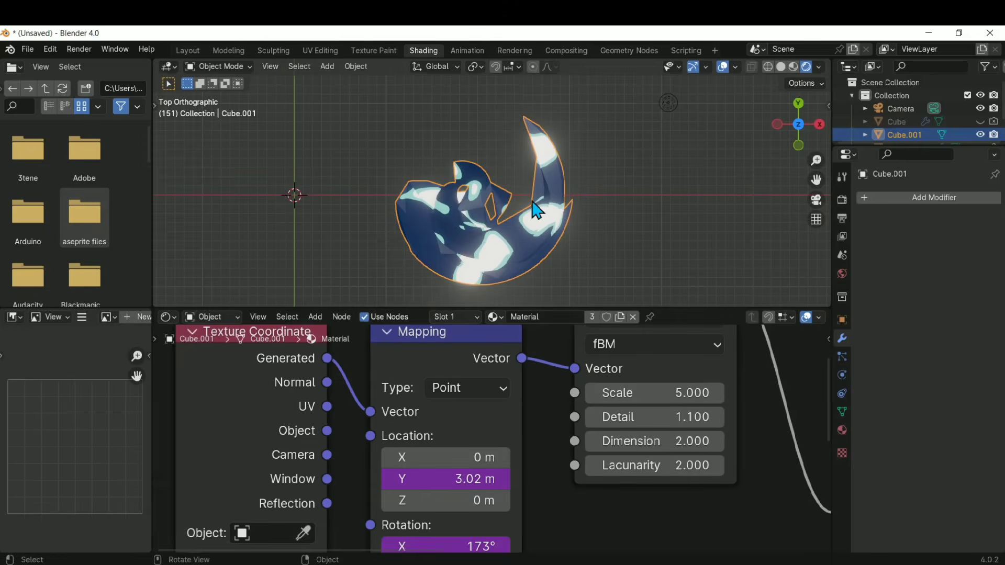
- Deselect all objects and switch to the Layout workspace with Rendered viewport shading, keeping the slash mesh in view
left_click(890, 109)
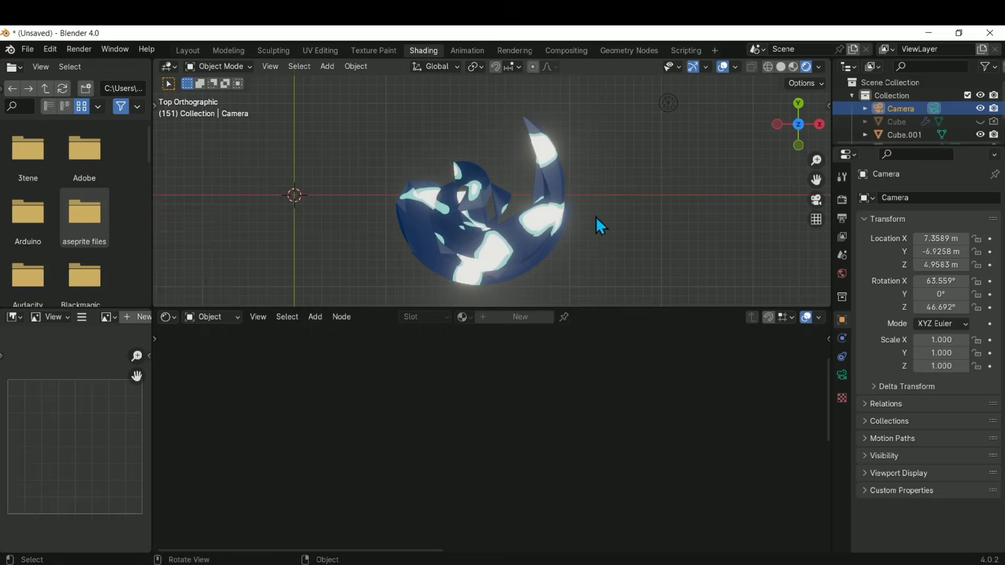
left_click(530, 249)
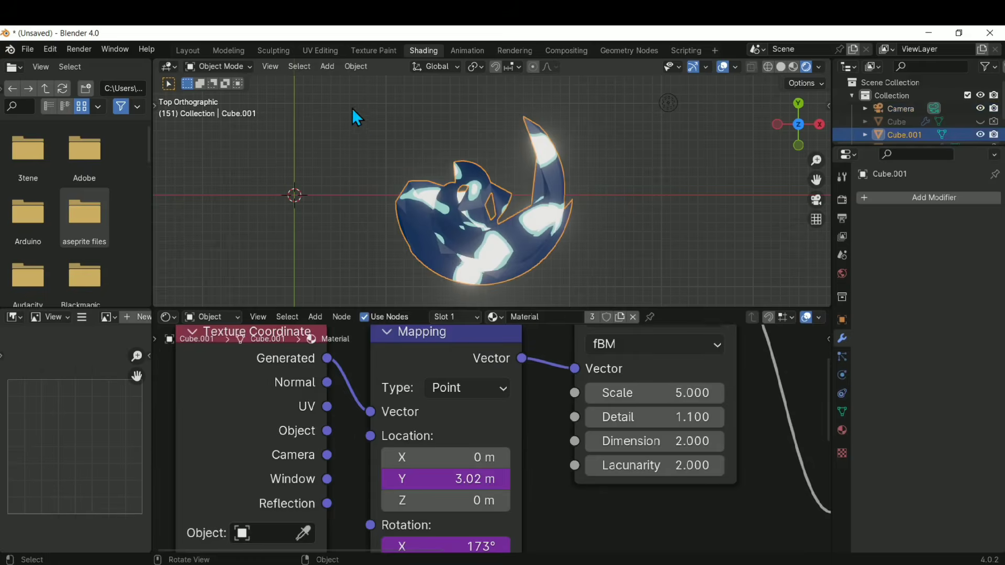
left_click_drag(338, 99, 643, 300)
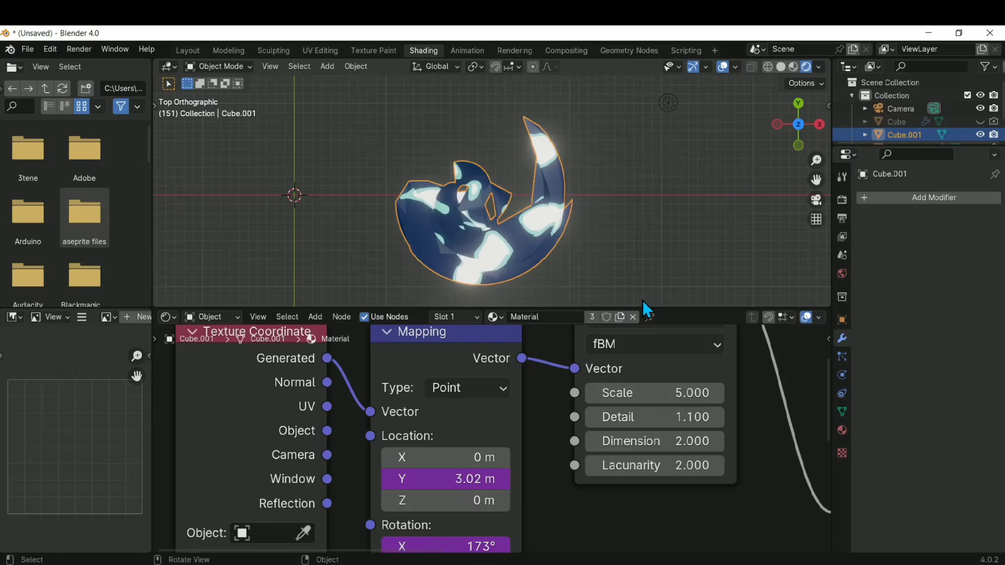
left_click(652, 266)
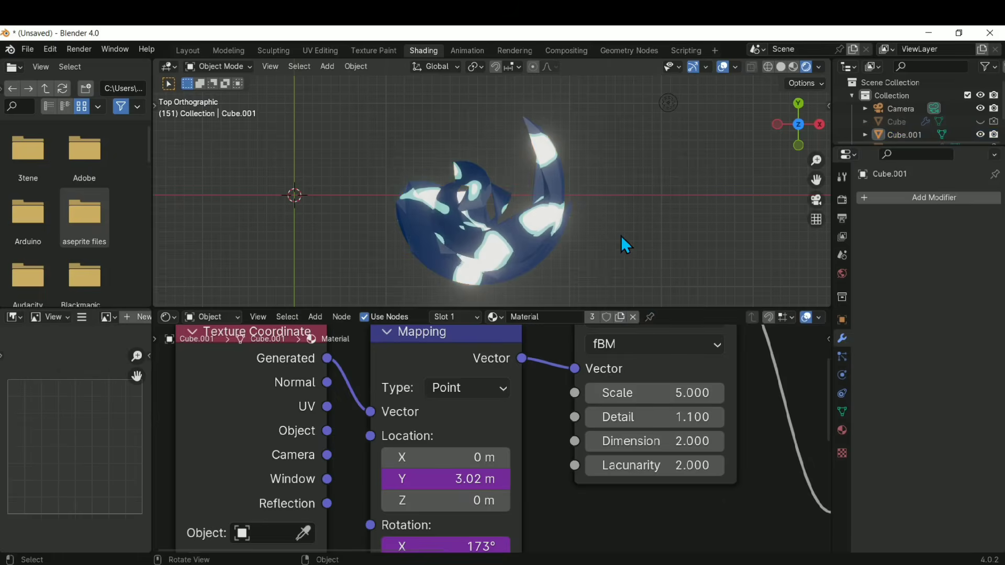
left_click(187, 51)
left_click(707, 66)
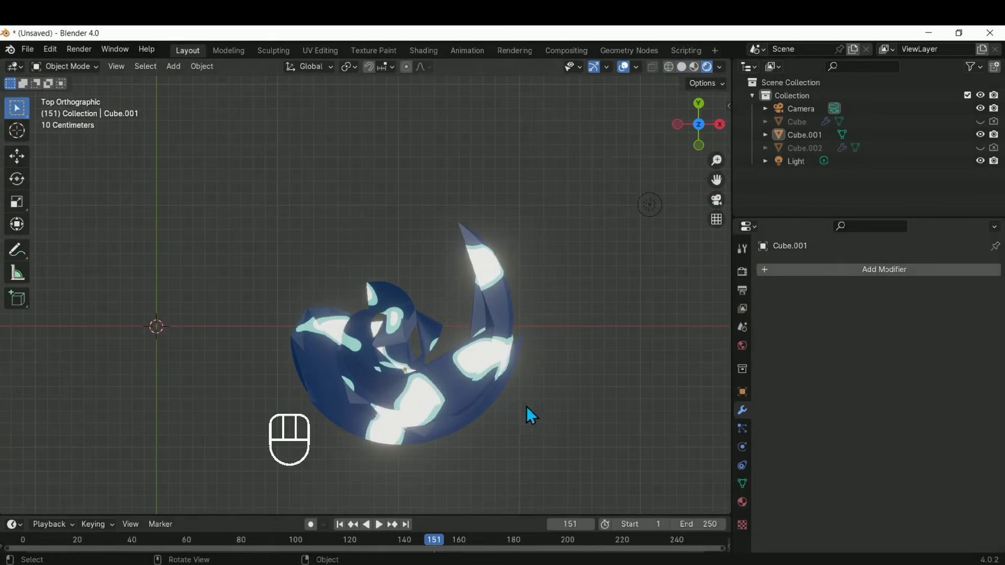
mouse_move(373, 369)
middle_mouse_down("shift")
mouse_move(405, 285)
mouse_move(372, 336)
middle_mouse_up("shift")
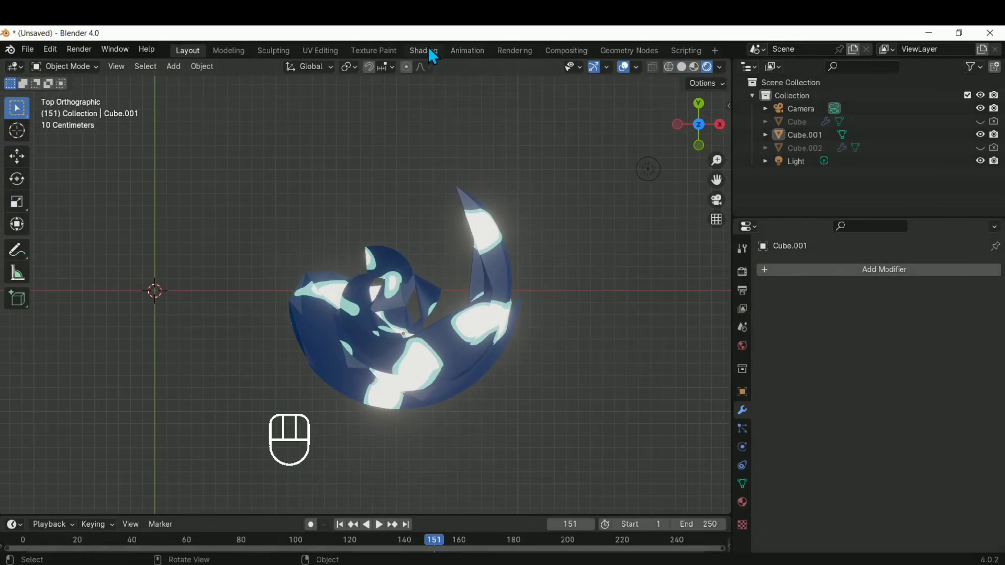
middle_click_drag(455, 354, 471, 341, "shift")
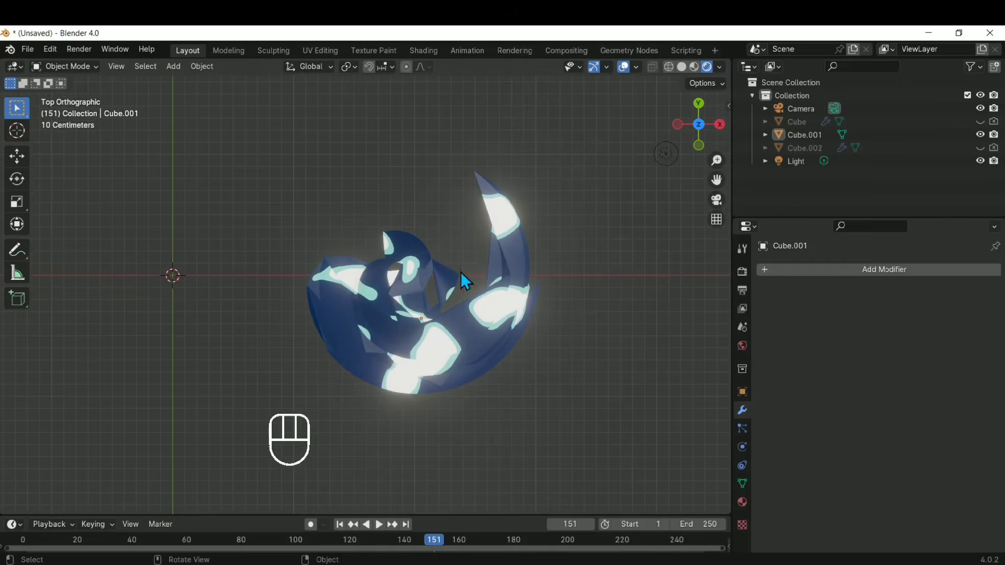
middle_click_drag(498, 295, 499, 316, "shift")
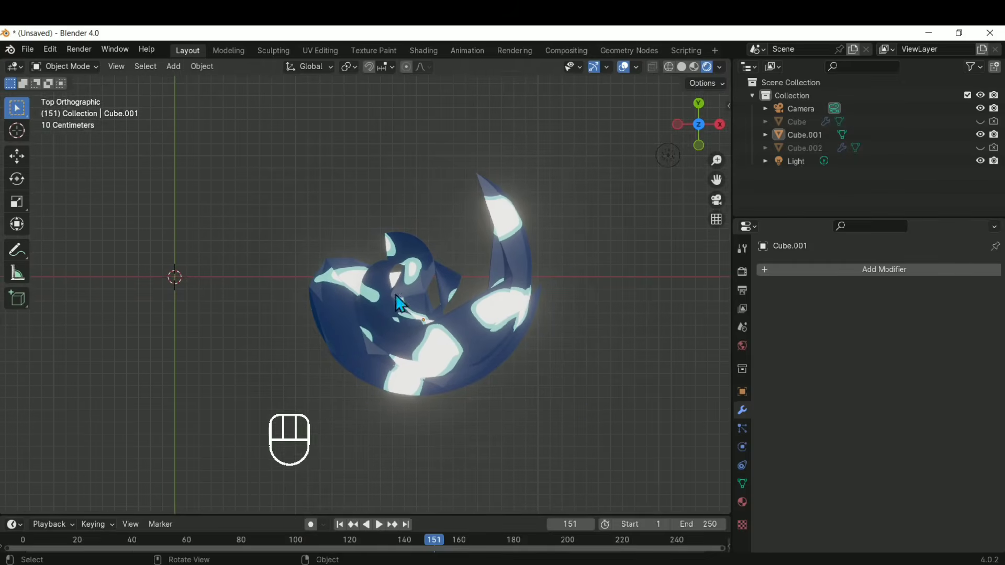
left_click(799, 109)
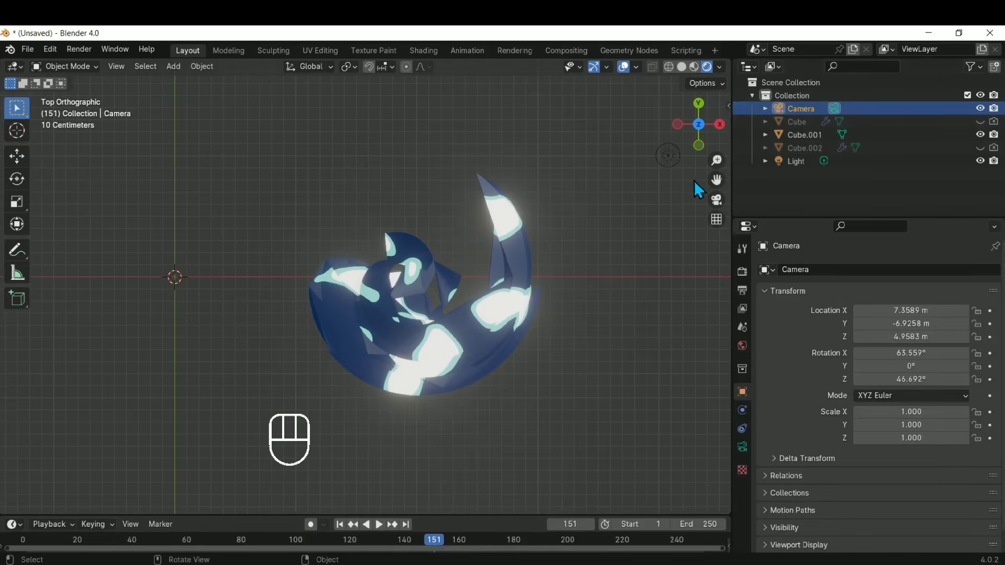
left_click(561, 183)
key("shift+a")
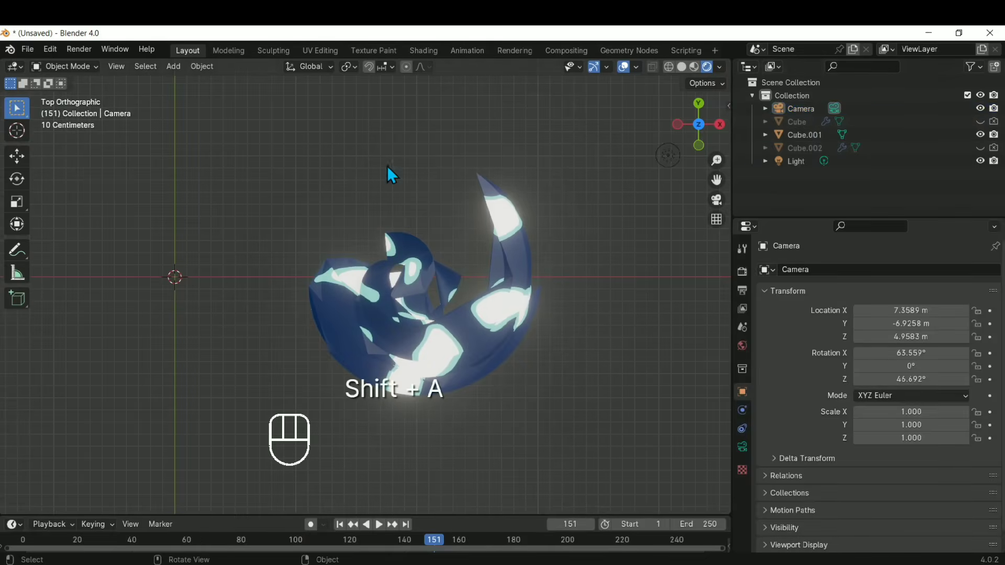
key("shift+a")
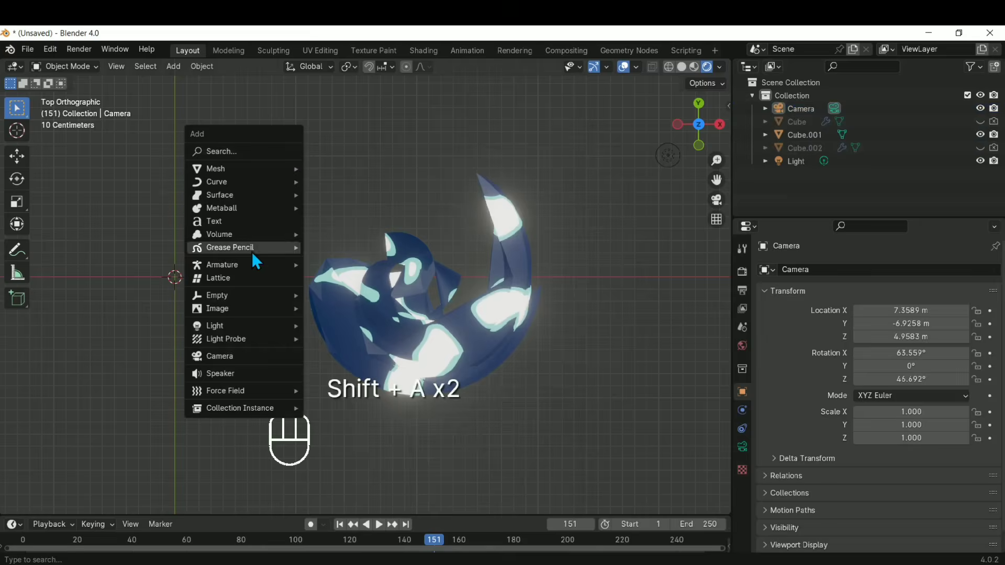
left_click(269, 152)
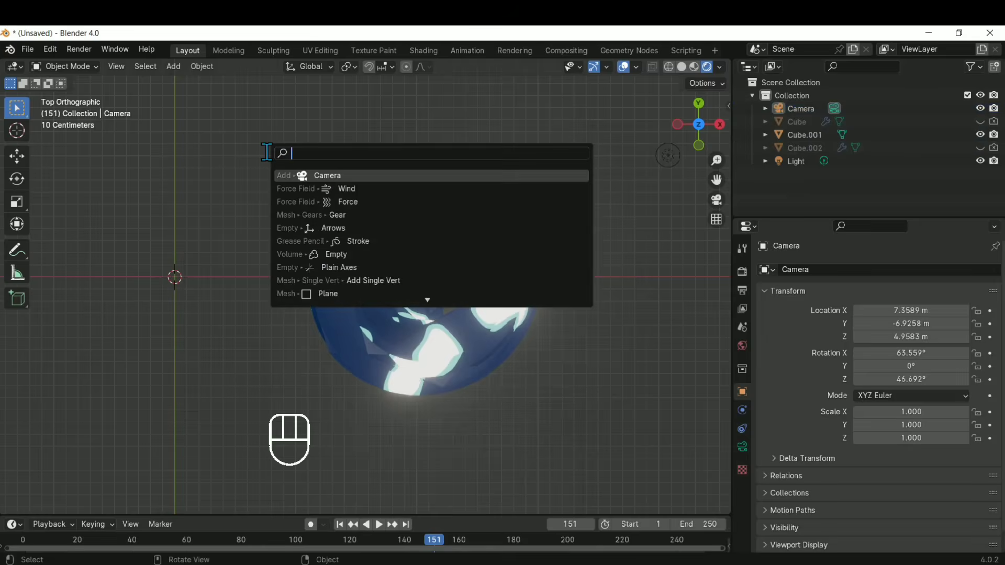
type("camera")
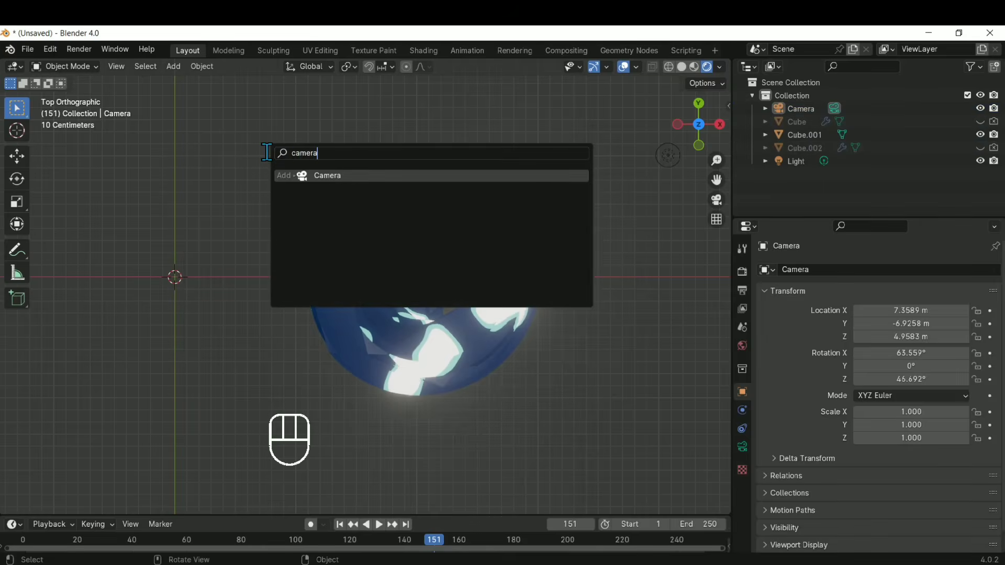
left_click(632, 273)
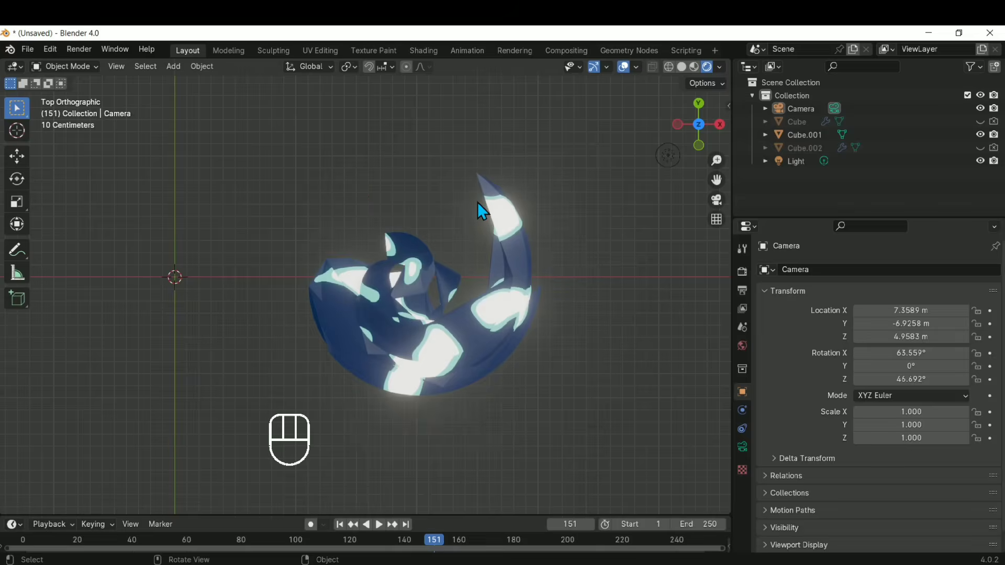
- Align the existing scene camera to the current top view of the slash mesh
key("ctrl")
key("alt")
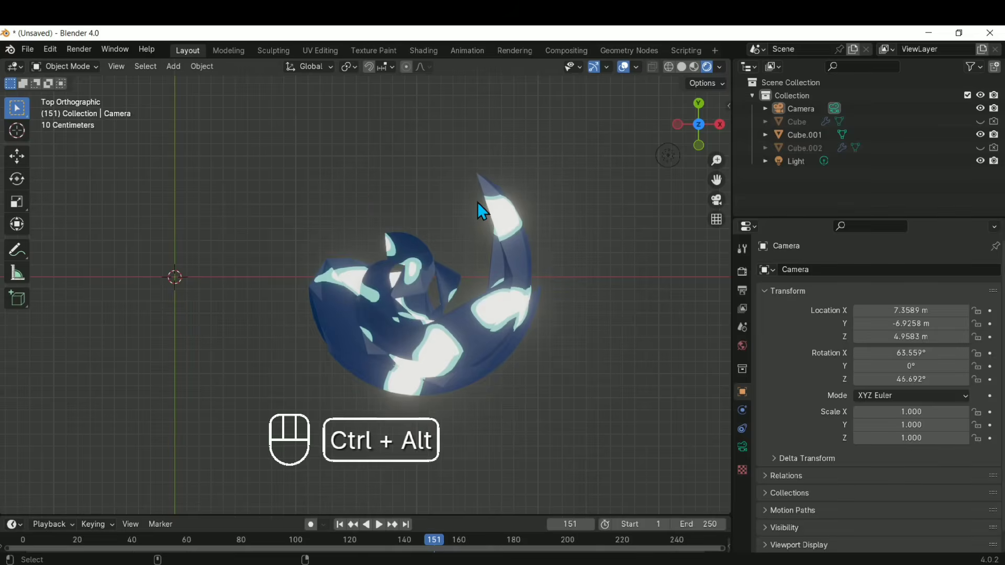
key("ctrl+alt+KP_0")
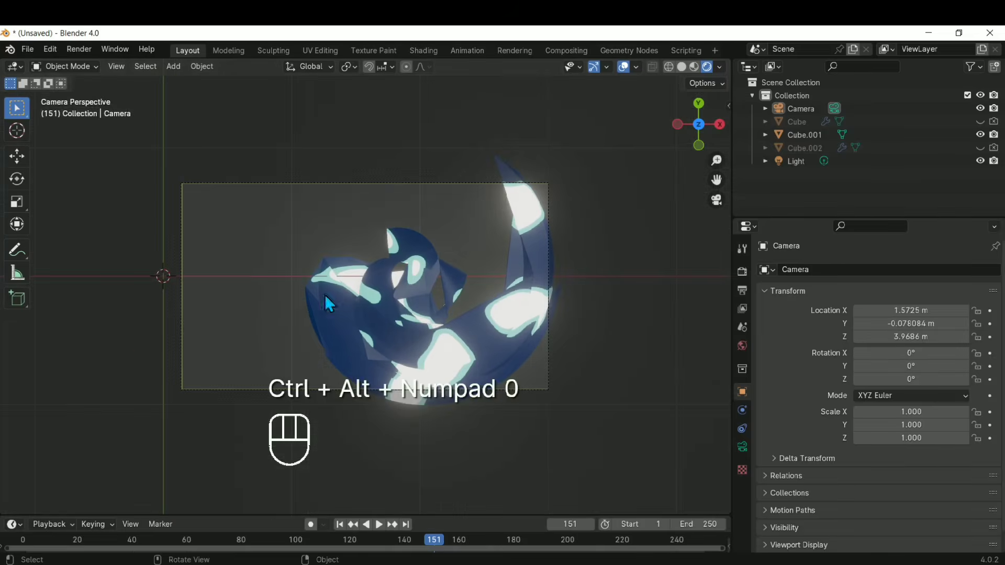
- Select the camera and move it to about X 2.12 m, Y 0.08 m to centre the slash horizontally in its frame
left_click(421, 187)
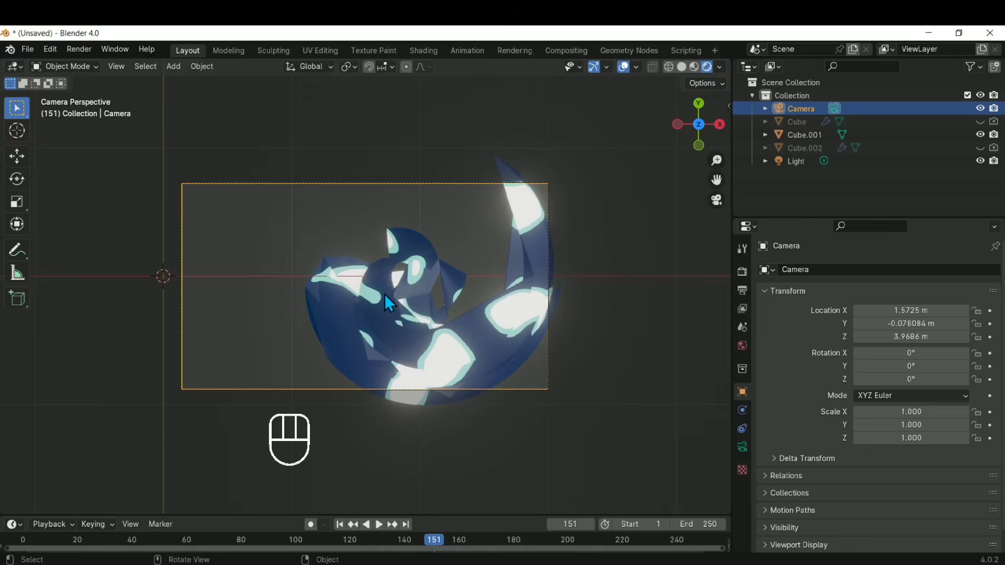
key("g")
right_click(362, 265)
key("g")
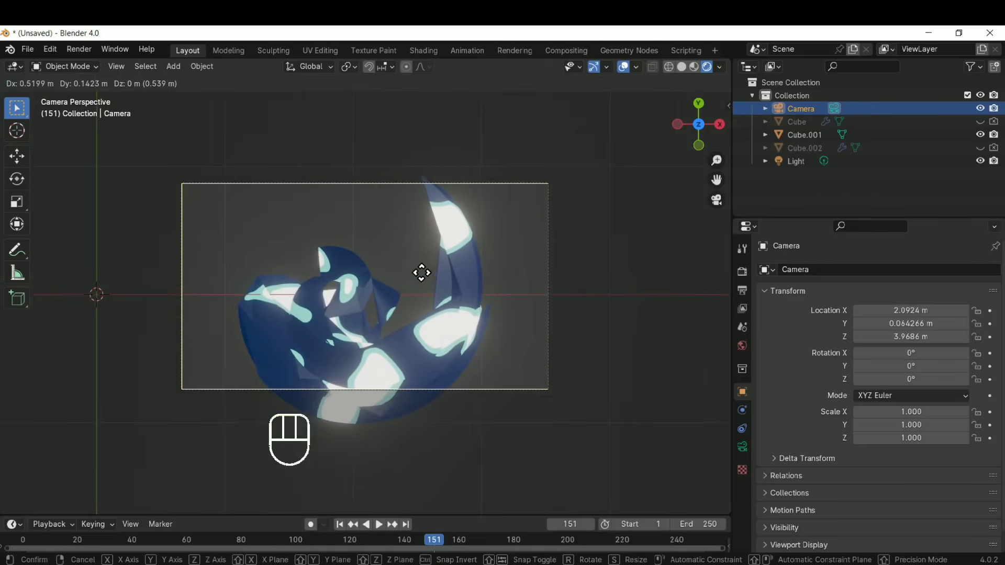
left_click(425, 274)
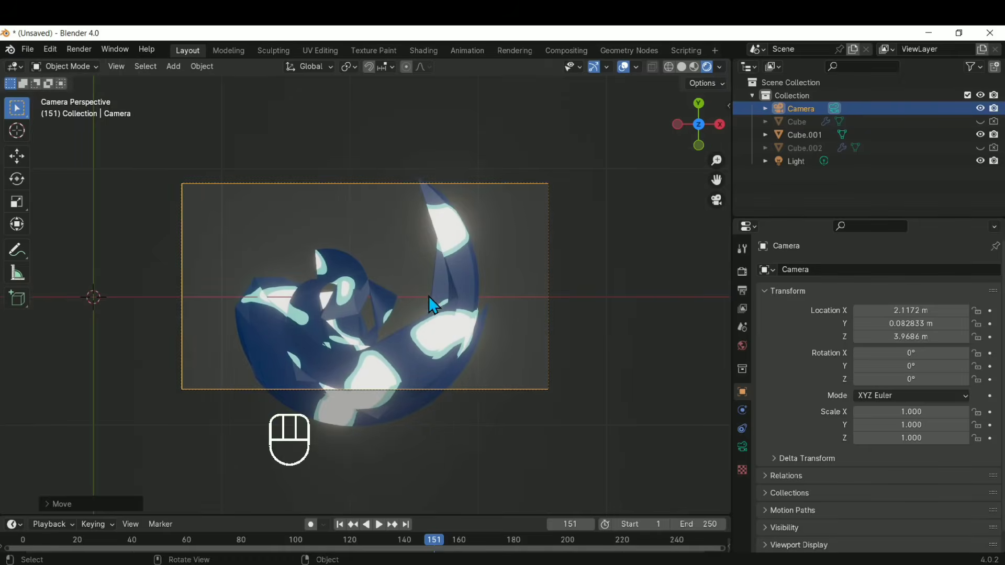
- Raise the camera along Z to about 5.35 m and shift it to about X 2.09 m, Y -0.02 m to frame the whole slash
key("g")
key("x")
key("z")
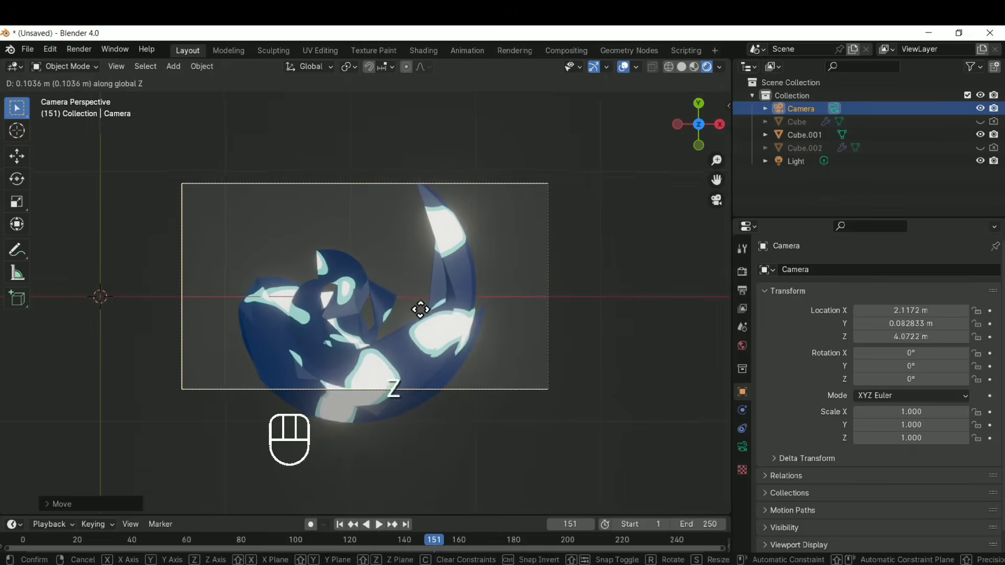
left_click(410, 347)
key("g")
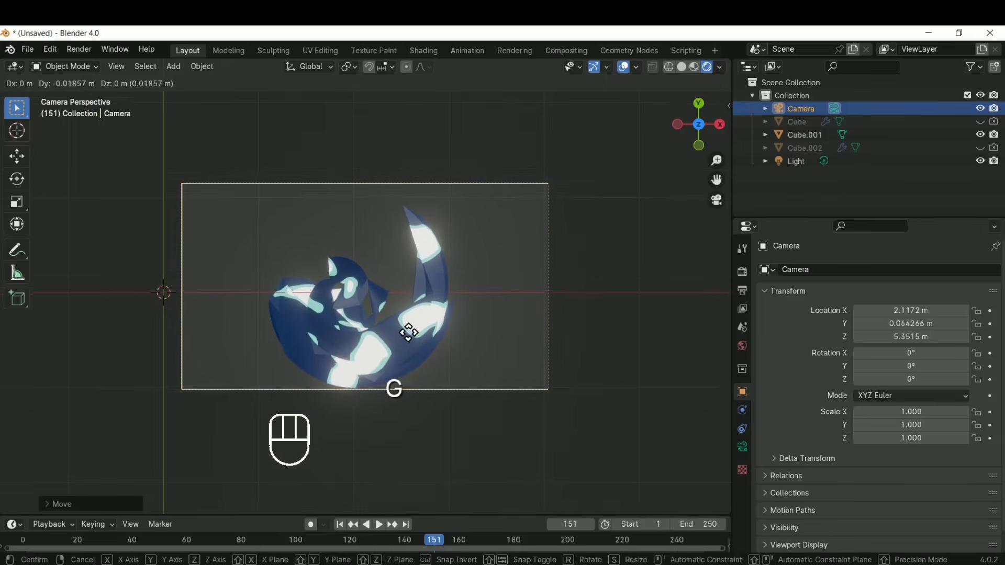
left_click(412, 350)
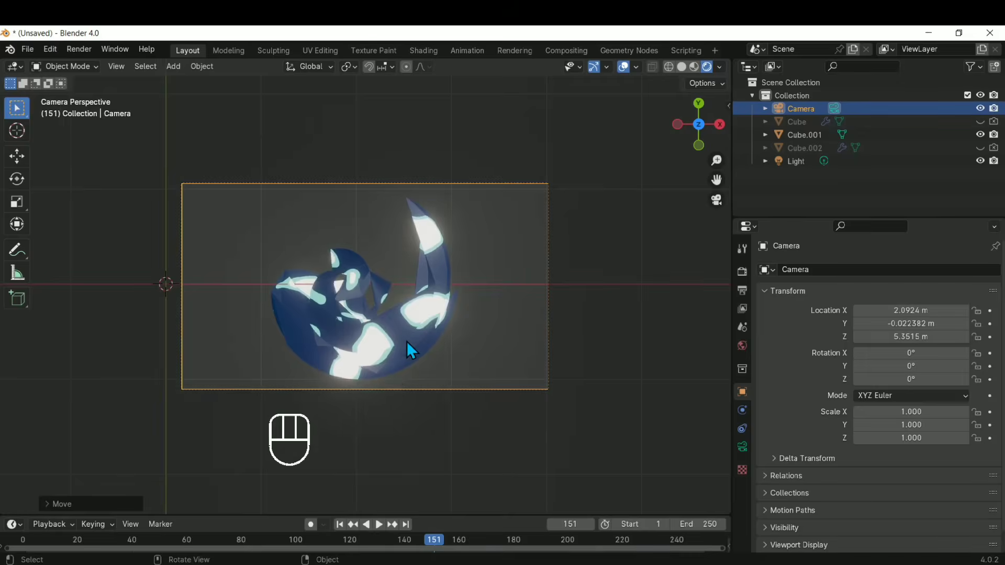
mouse_move(313, 279)
middle_mouse_down()
mouse_move(317, 360)
mouse_move(296, 231)
mouse_move(300, 273)
middle_mouse_up()
key("KP_0")
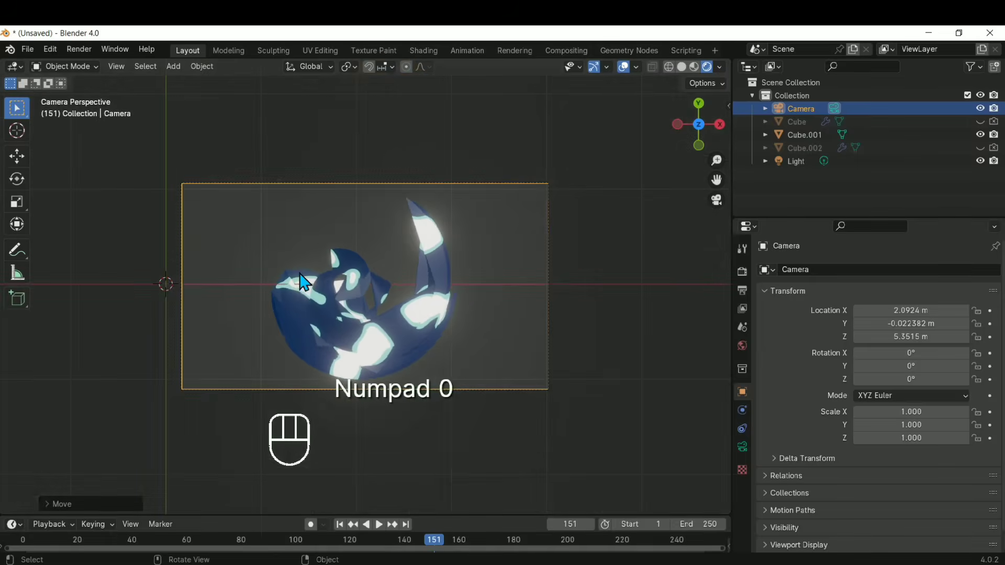
- Deselect everything and enlarge the Timeline area while playing the slash animation through the camera view
left_click(372, 328)
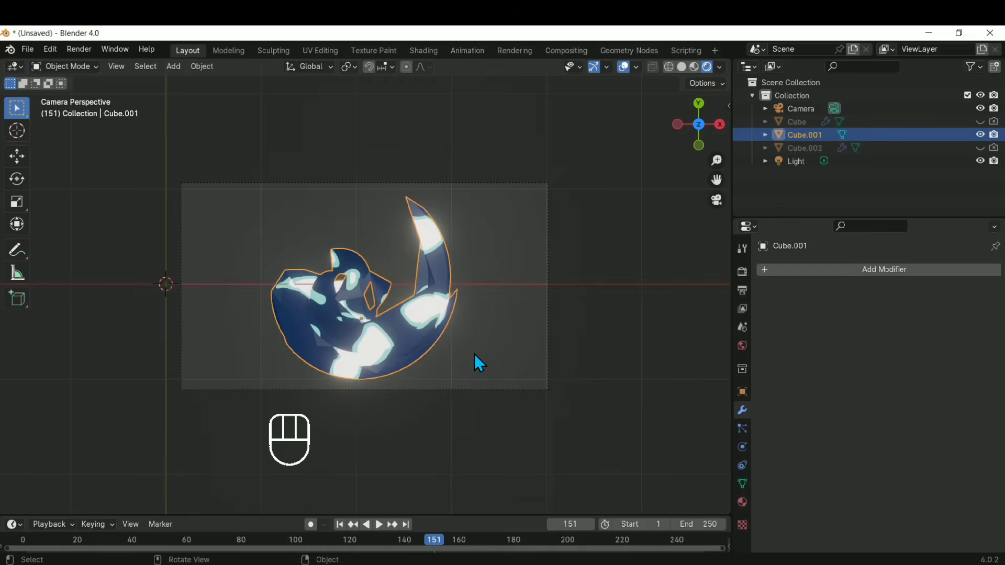
left_click(492, 273)
left_click(432, 366)
left_click(629, 280)
key("space")
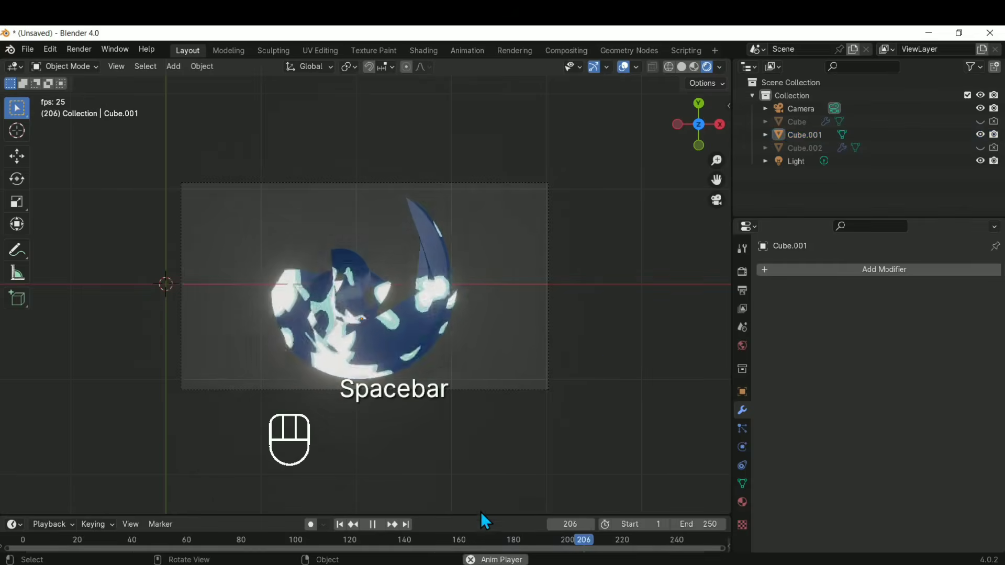
left_click_drag(473, 517, 554, 390)
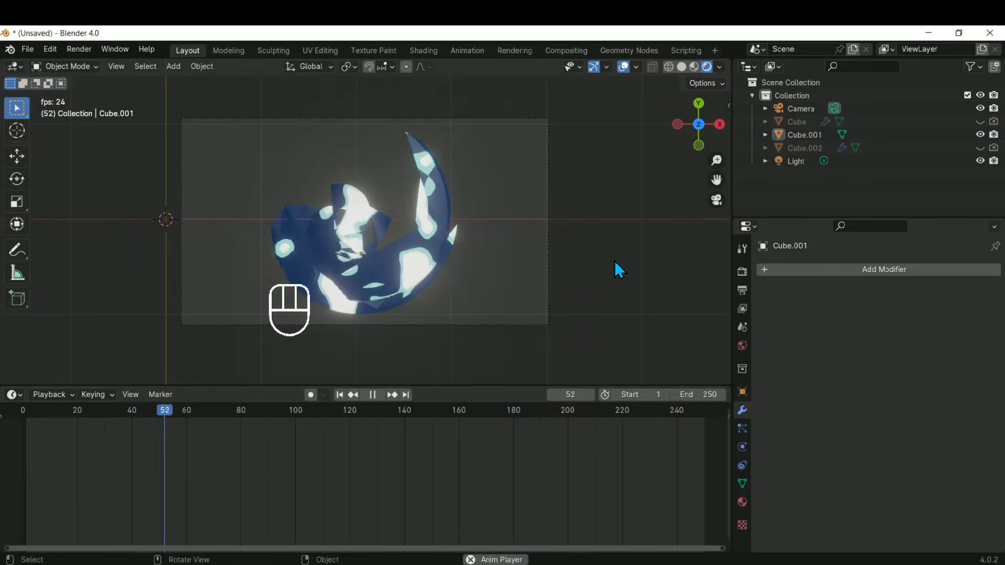
key("space")
- Return the playhead to the start of the animation at frame 1 and select the slash mesh
left_click_drag(207, 419, 23, 414)
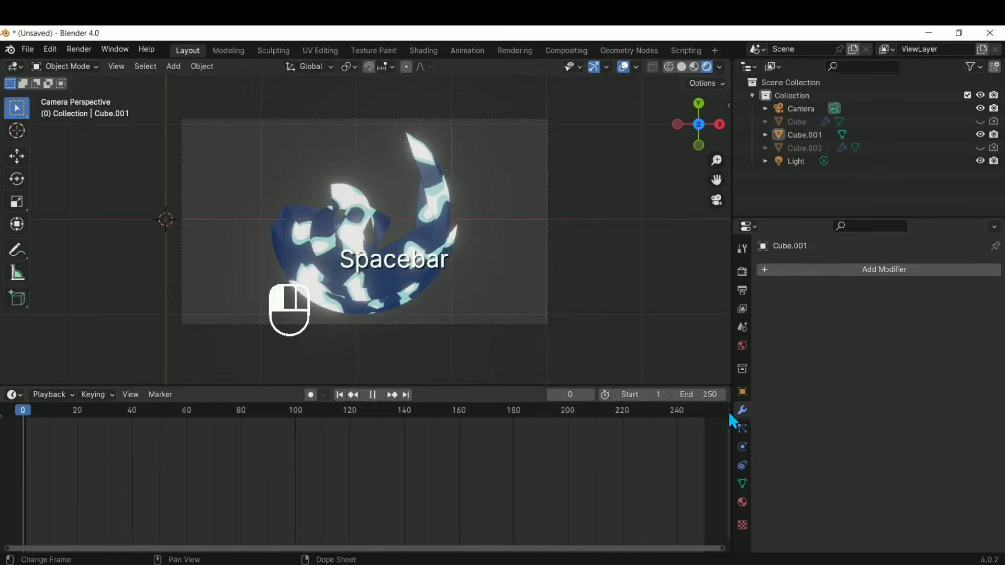
left_click(425, 254)
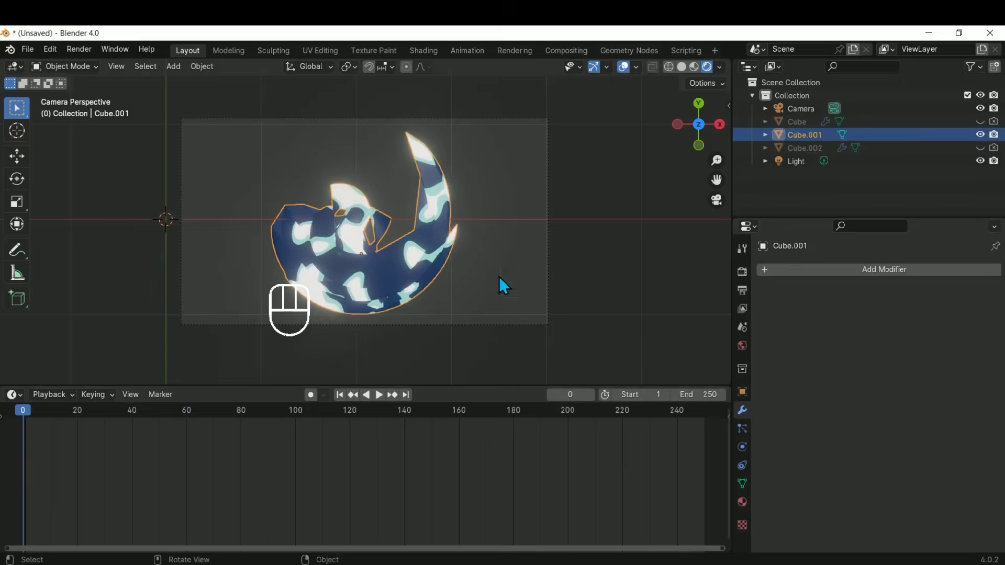
key("space")
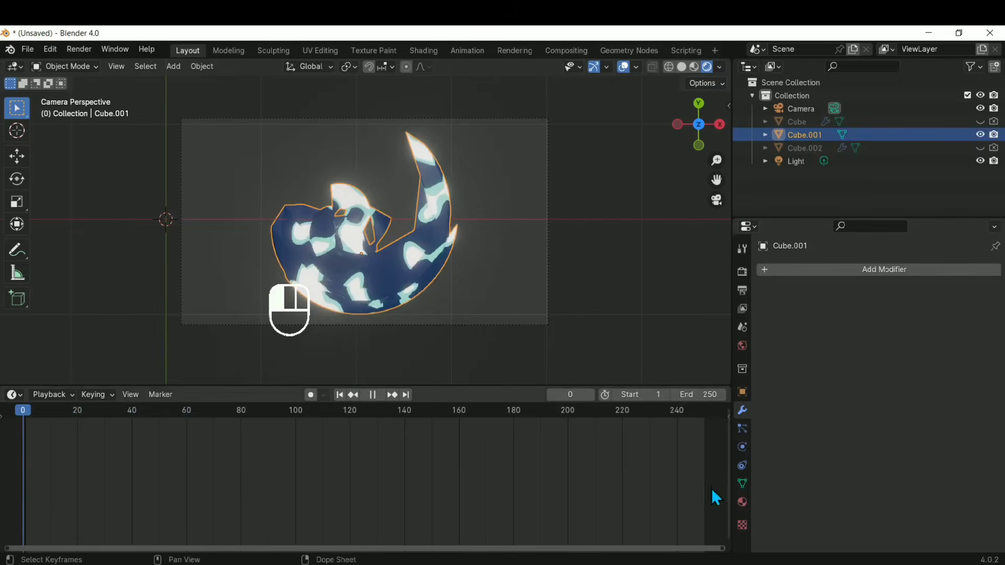
key("Escape")
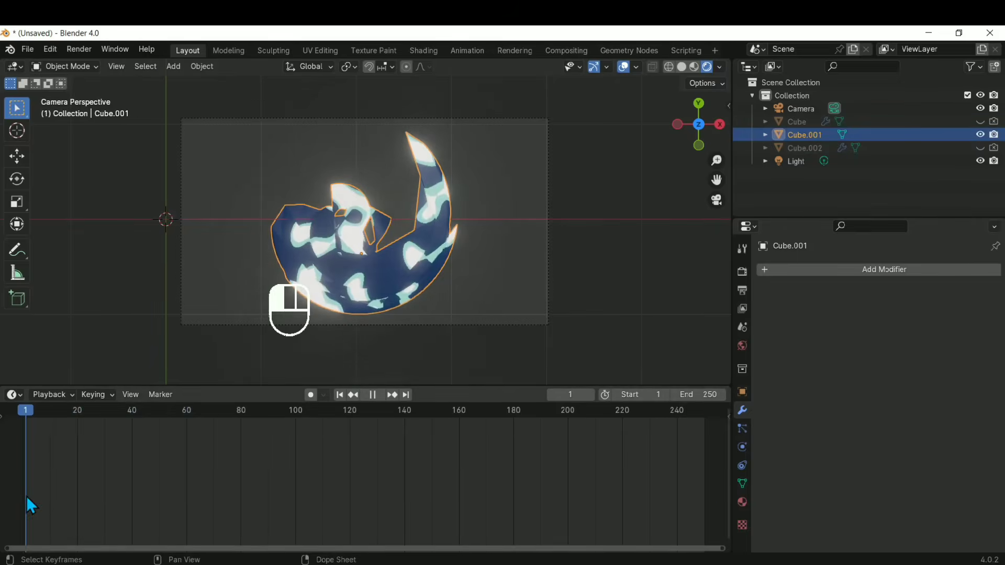
left_click(624, 248)
left_click(416, 256)
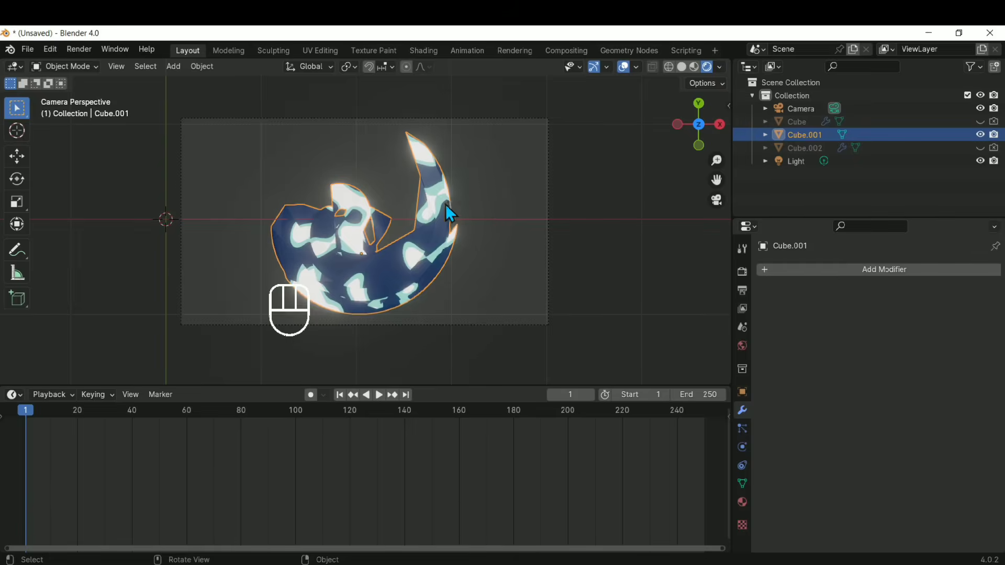
- Examine the slash material's Mapping, Musgrave Texture and Color Ramp nodes in the Shading workspace and return to the Layout workspace
middle_click_drag(447, 209, 471, 231, "shift")
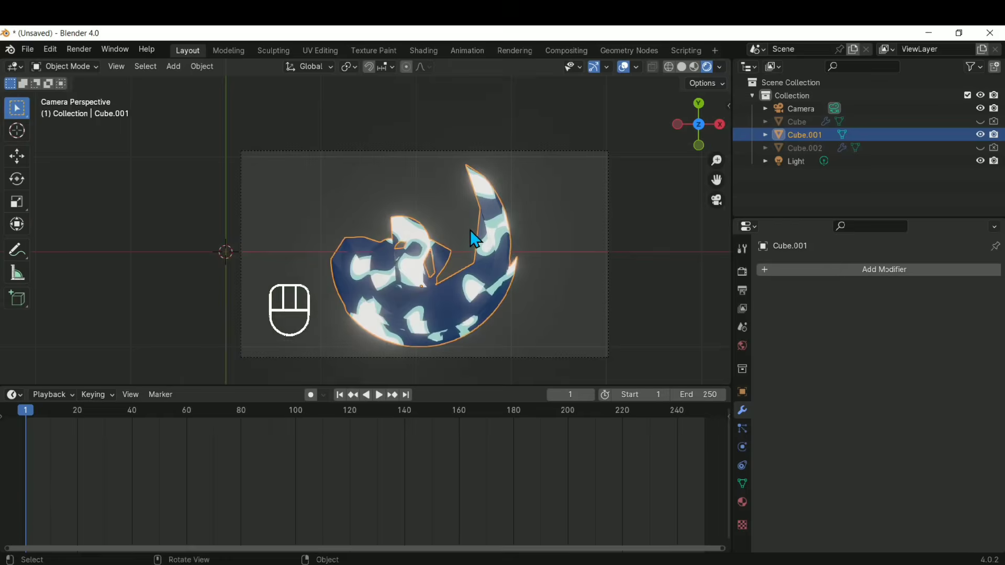
left_click(356, 53)
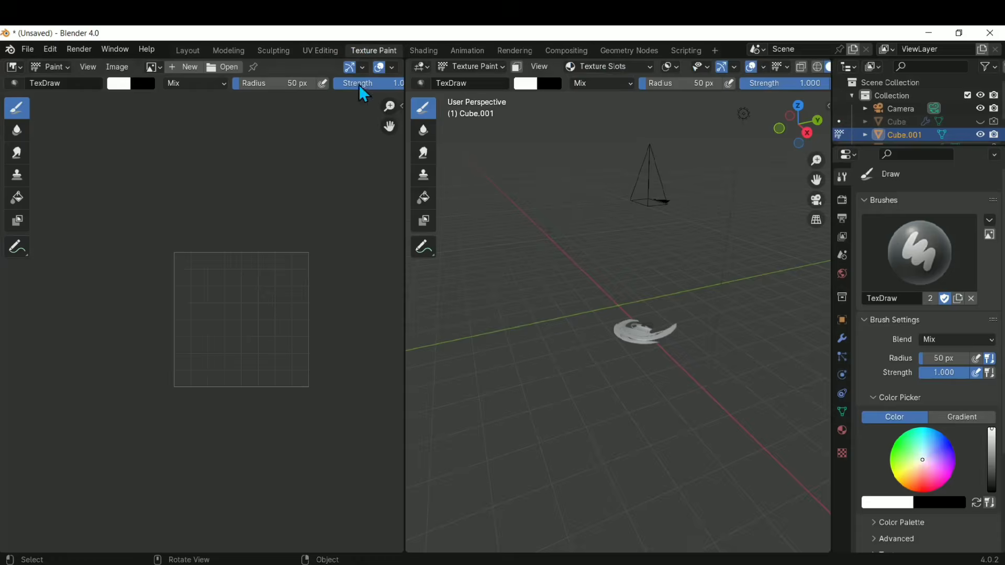
left_click(434, 50)
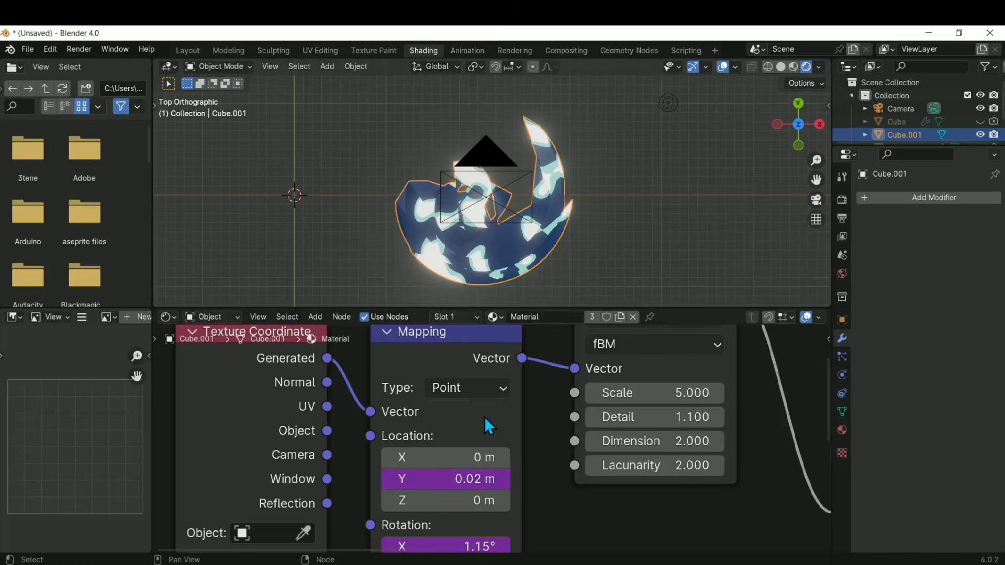
middle_click_drag(513, 493, 508, 465)
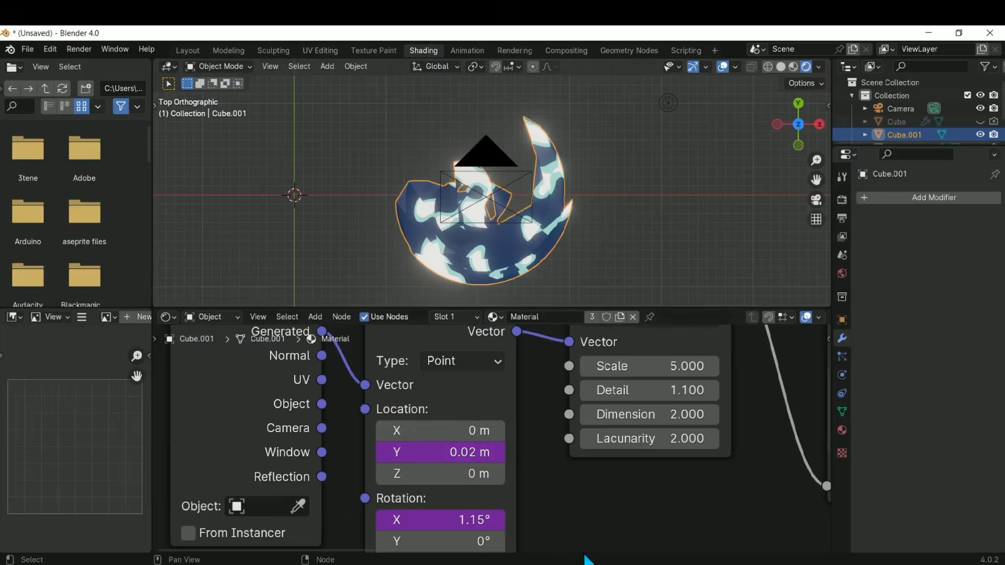
mouse_move(588, 555)
middle_mouse_down()
mouse_move(563, 375)
mouse_move(590, 548)
middle_mouse_up()
middle_click_drag(705, 431, 667, 505)
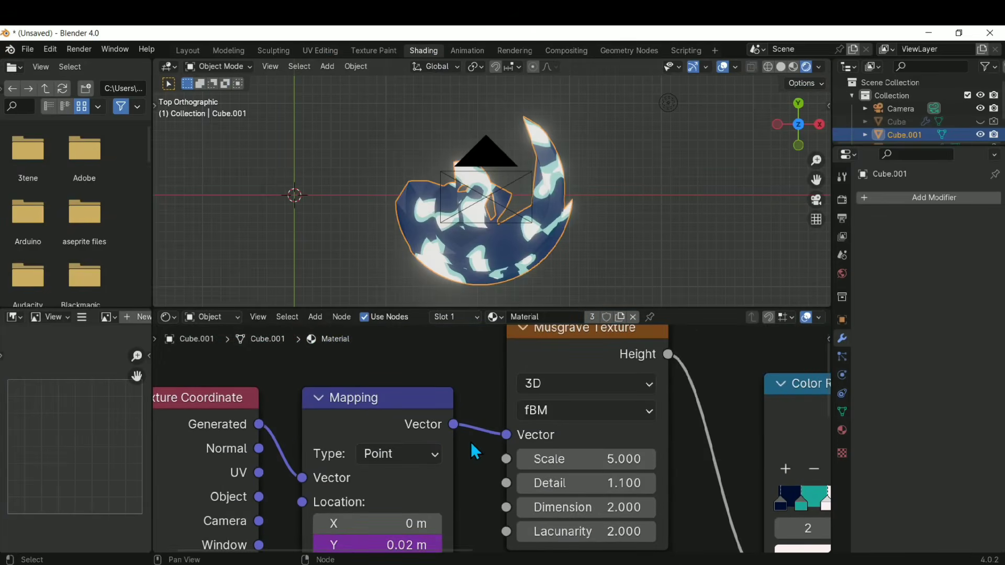
scroll(397, 418, "down", 2)
scroll(481, 445, "down", 1)
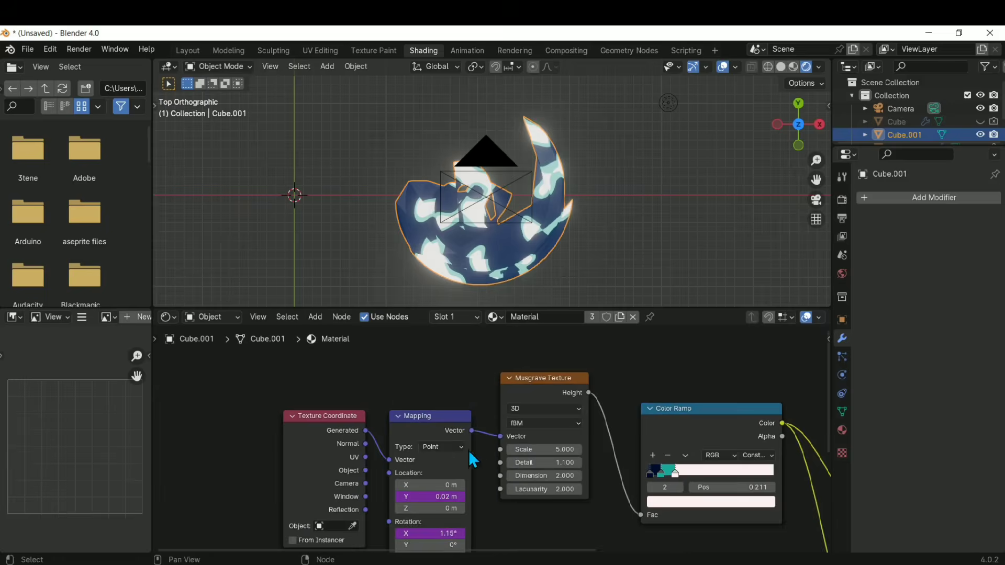
left_click(190, 50)
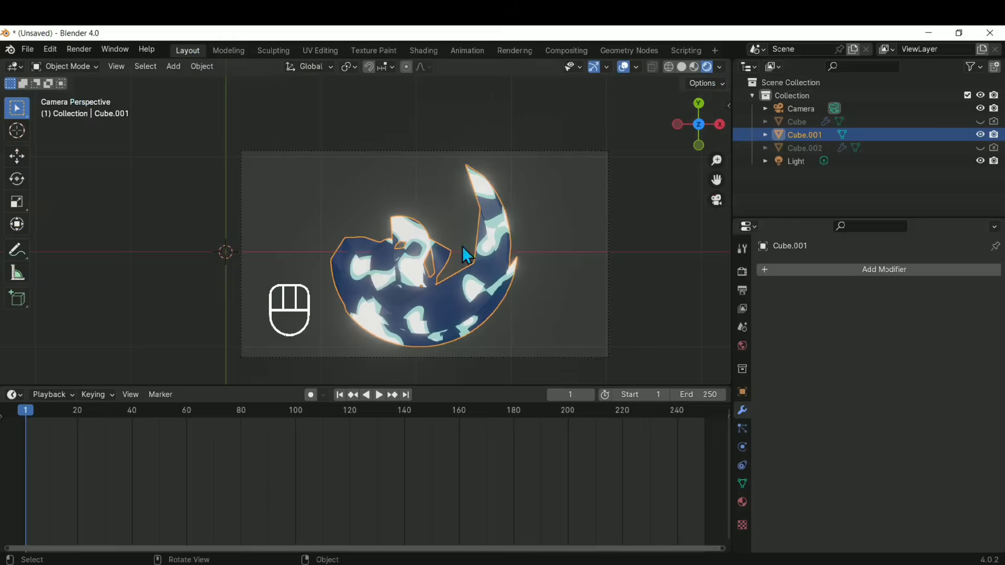
- Render frame 1 as a still image, close the result and deselect the slash mesh
left_click(84, 49)
left_click(99, 64)
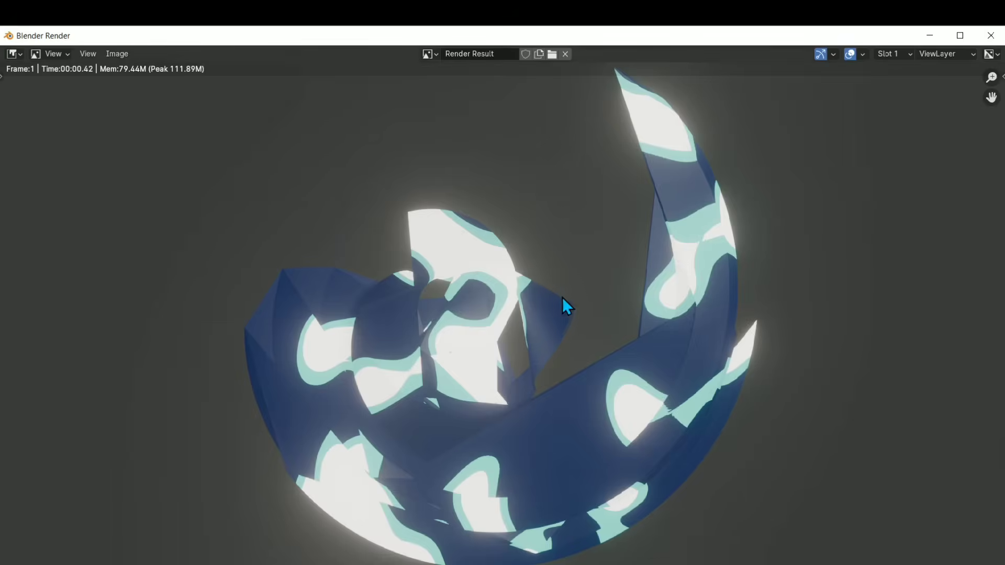
scroll(568, 300, "down", 2)
scroll(567, 300, "up", 1)
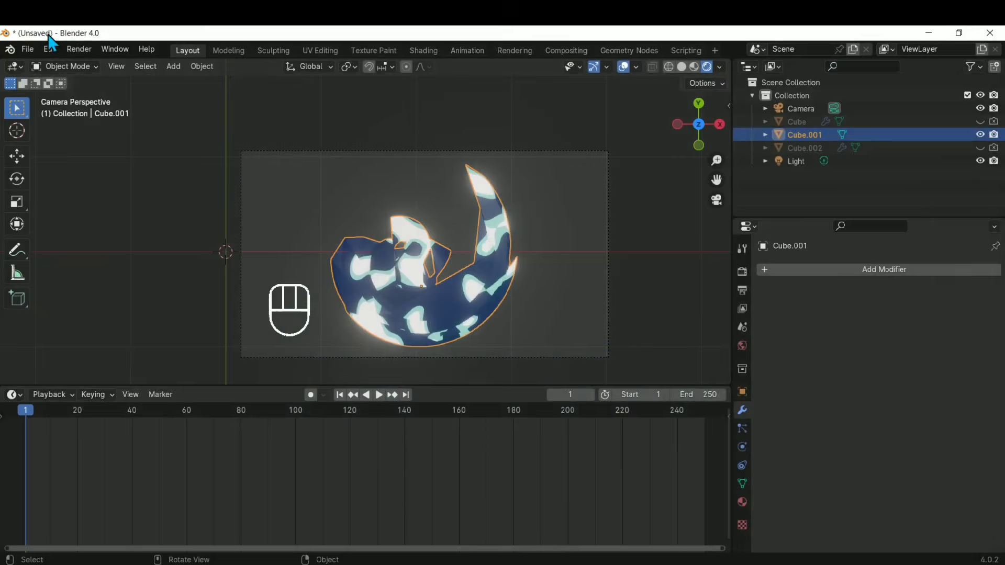
left_click(78, 53)
left_click(551, 236)
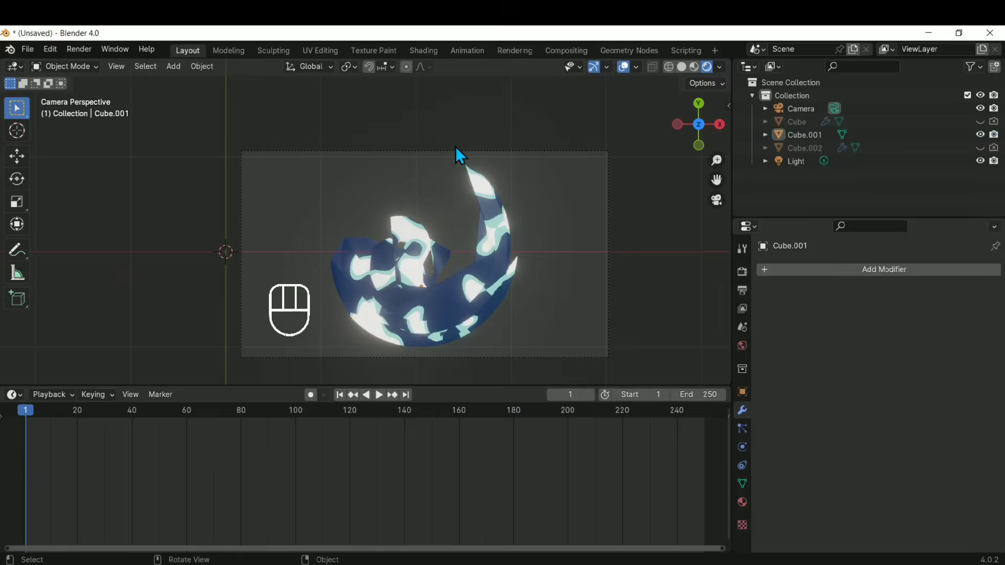
- Render the frame again, inspect the full image with its background, and close the render window
key("F12")
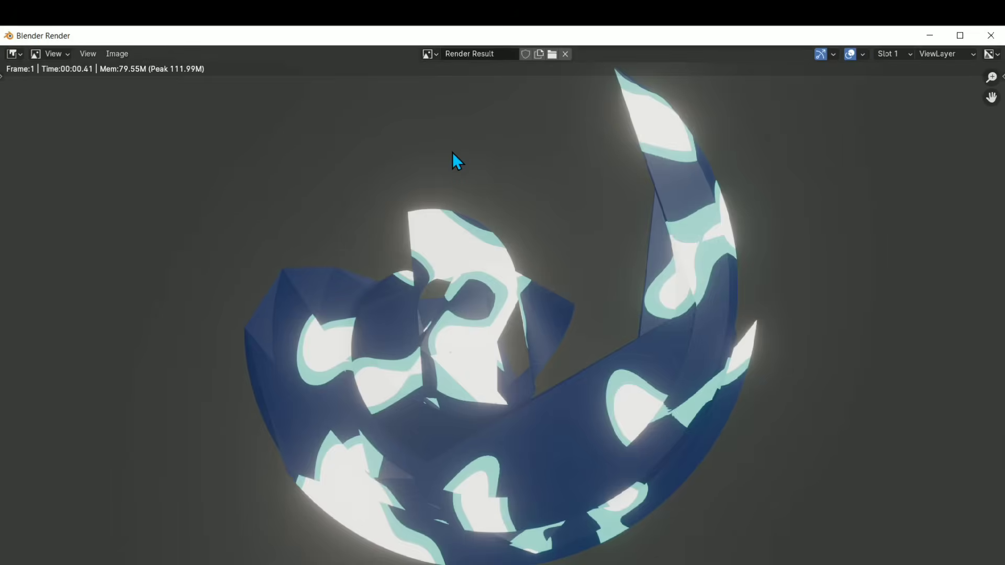
scroll(690, 281, "down", 2)
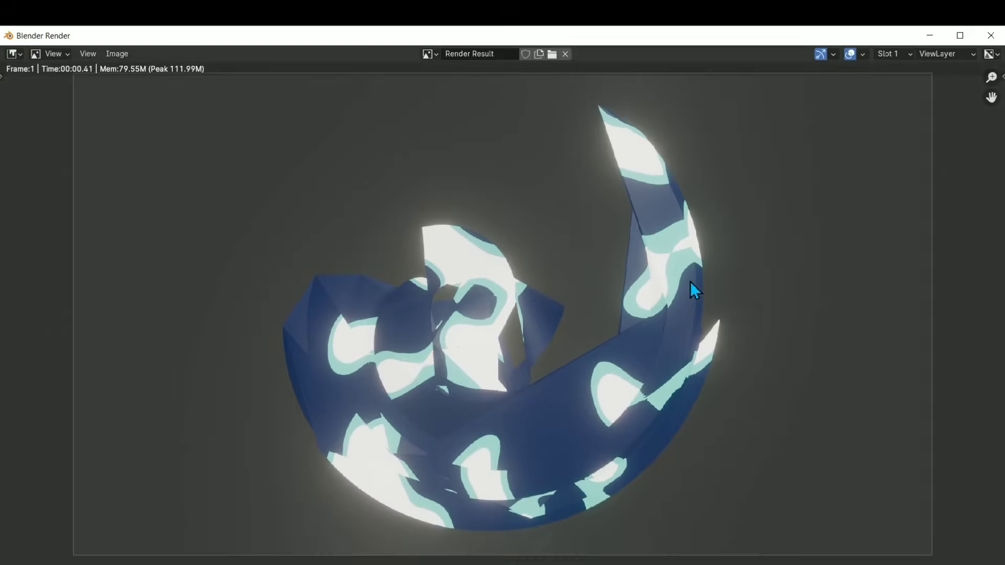
left_click(991, 35)
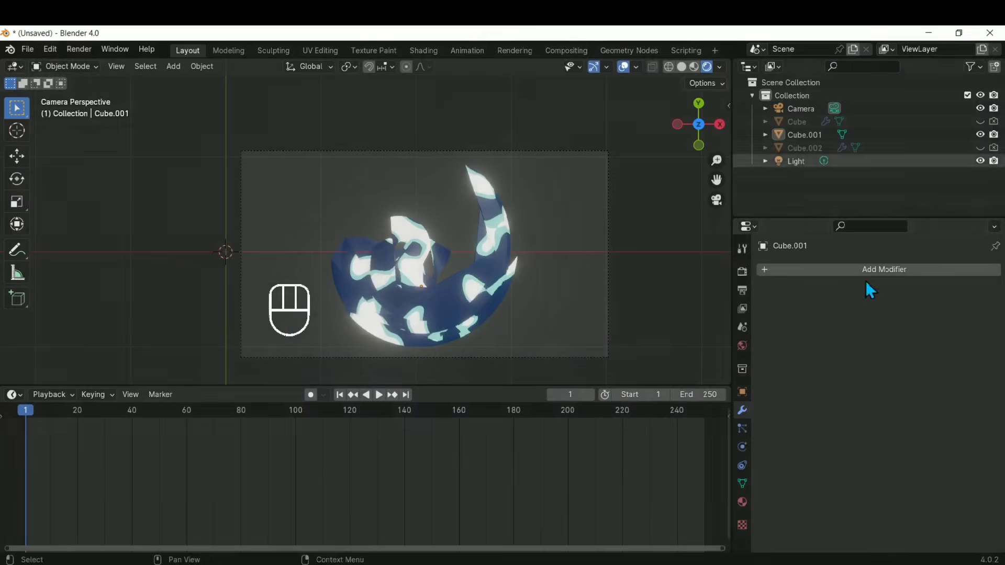
- Enable the Transparent option in the Film section of the scene's EEVEE render settings
left_click(742, 272)
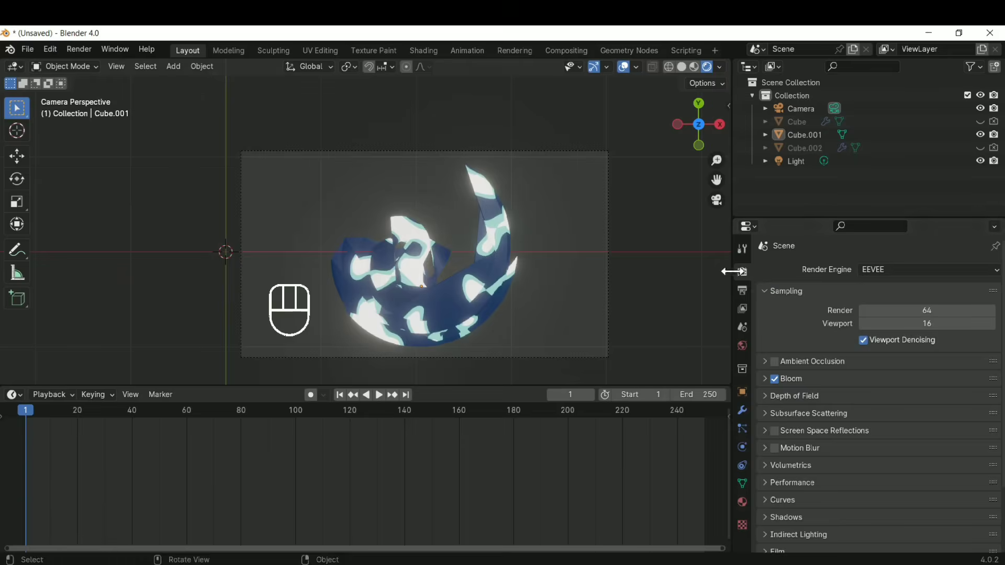
scroll(765, 293, "down", 3)
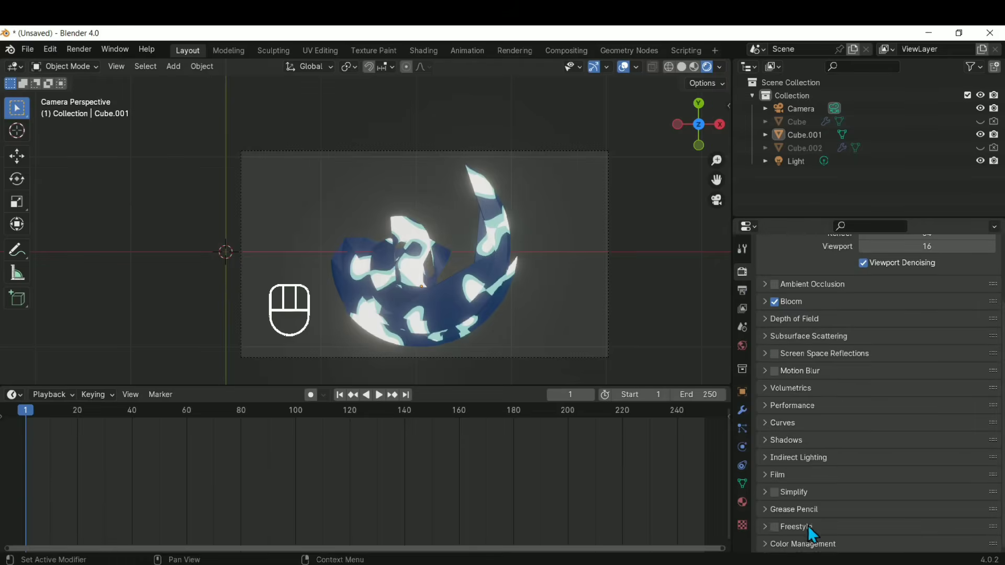
left_click(770, 475)
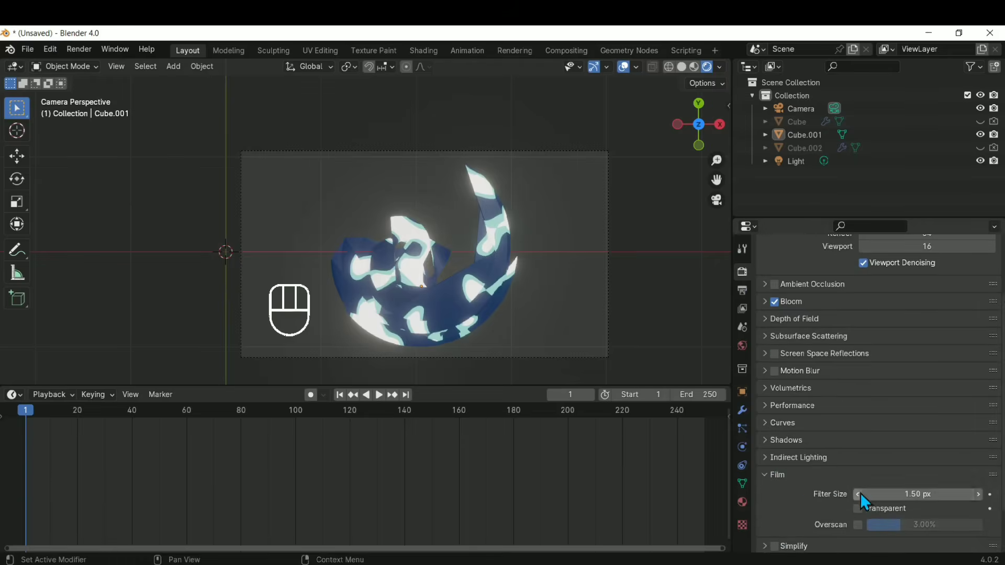
left_click(858, 509)
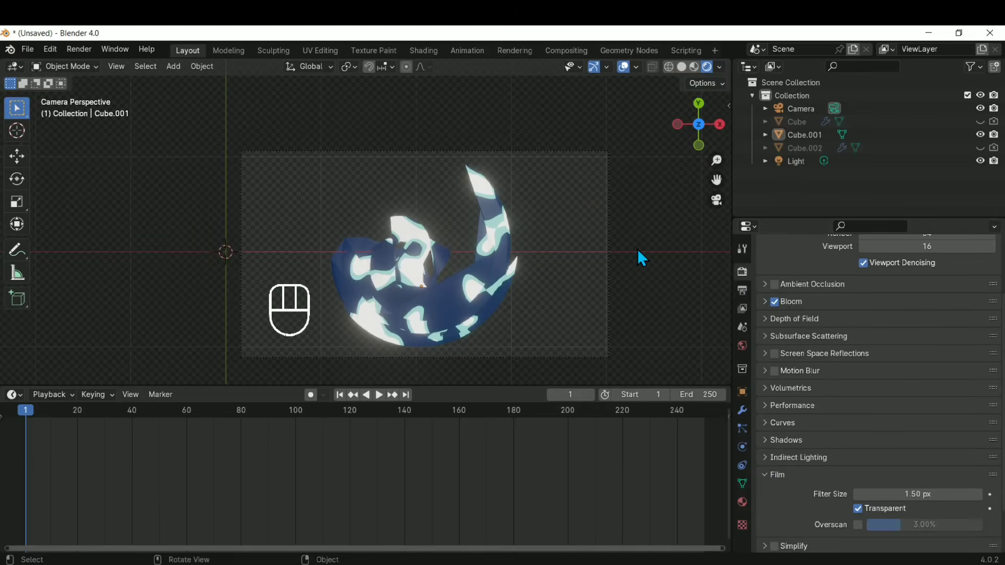
- Render the frame to check the transparent background, close the result and select the slash mesh
key("F12")
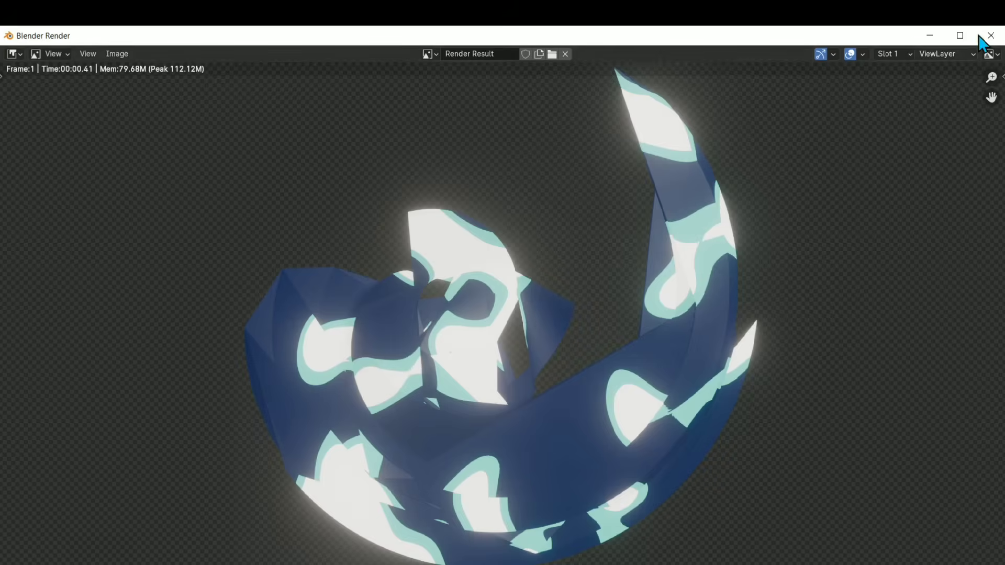
left_click(984, 36)
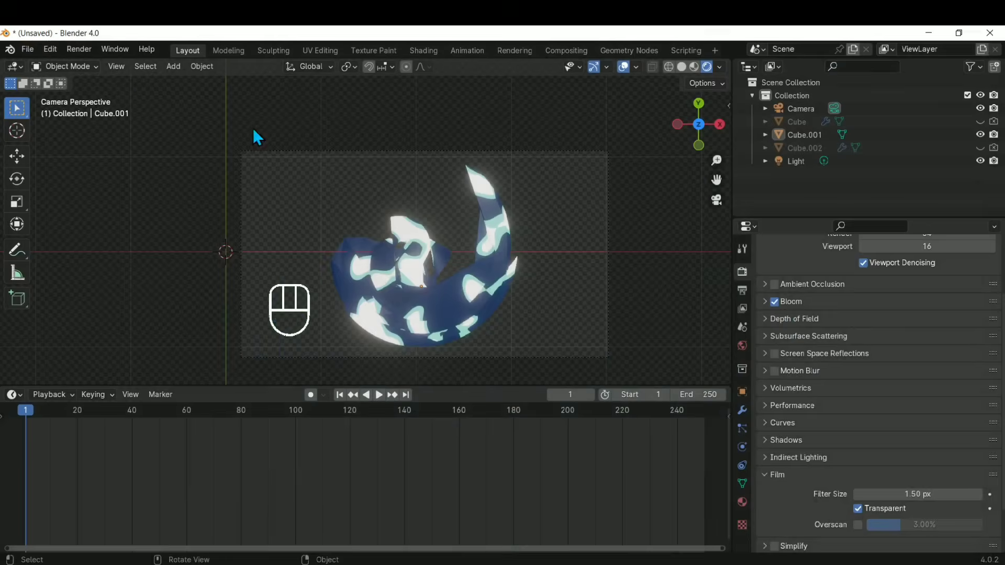
left_click(462, 309)
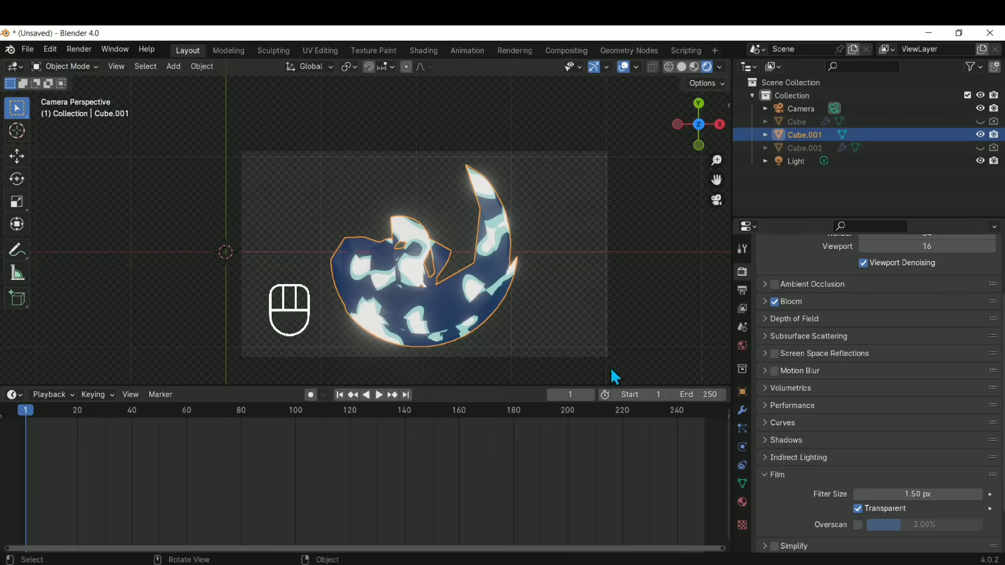
- Open the scene's output settings and inspect the default /tmp\ output folder in the file browser
left_click(742, 290)
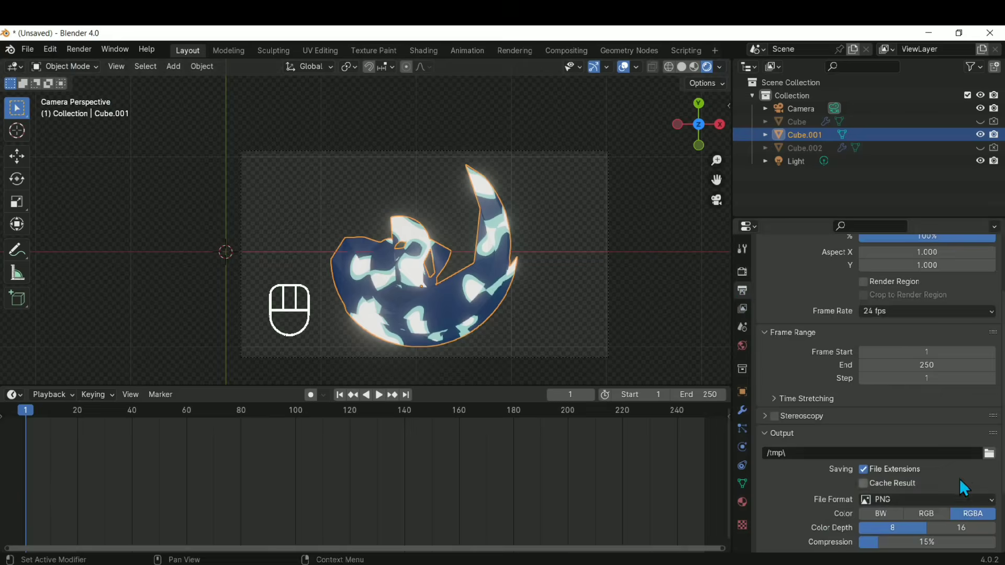
left_click(821, 456)
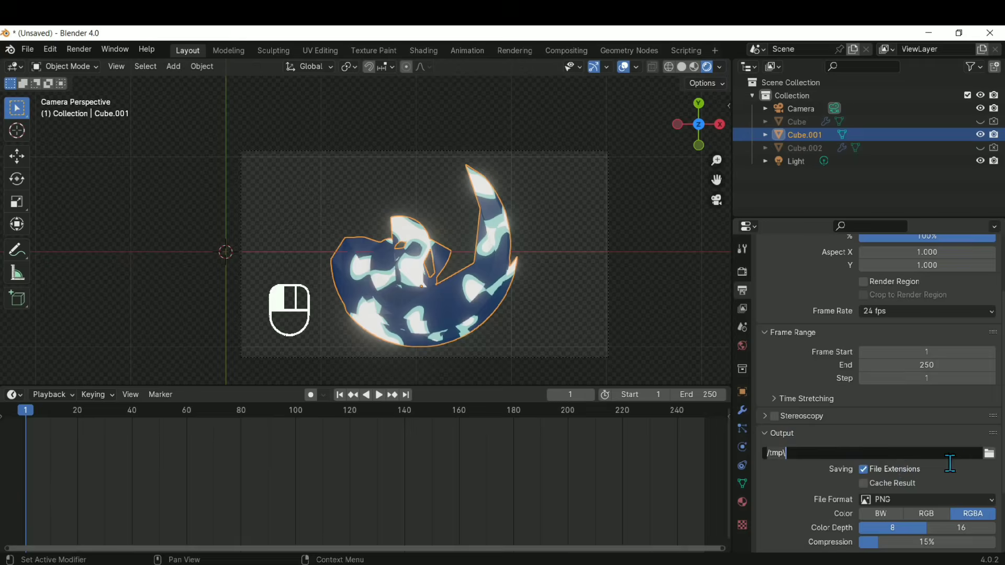
left_click(990, 456)
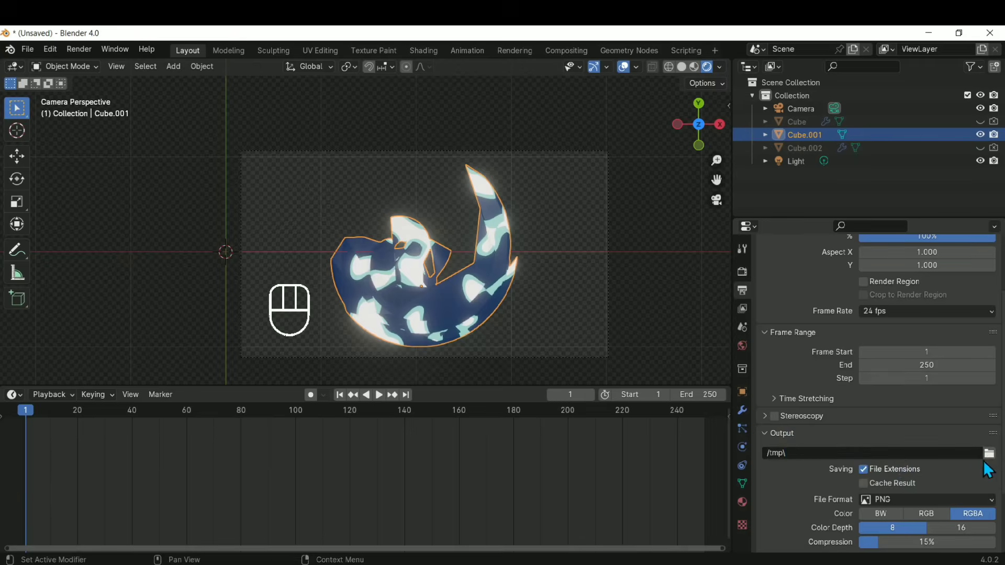
left_click(990, 454)
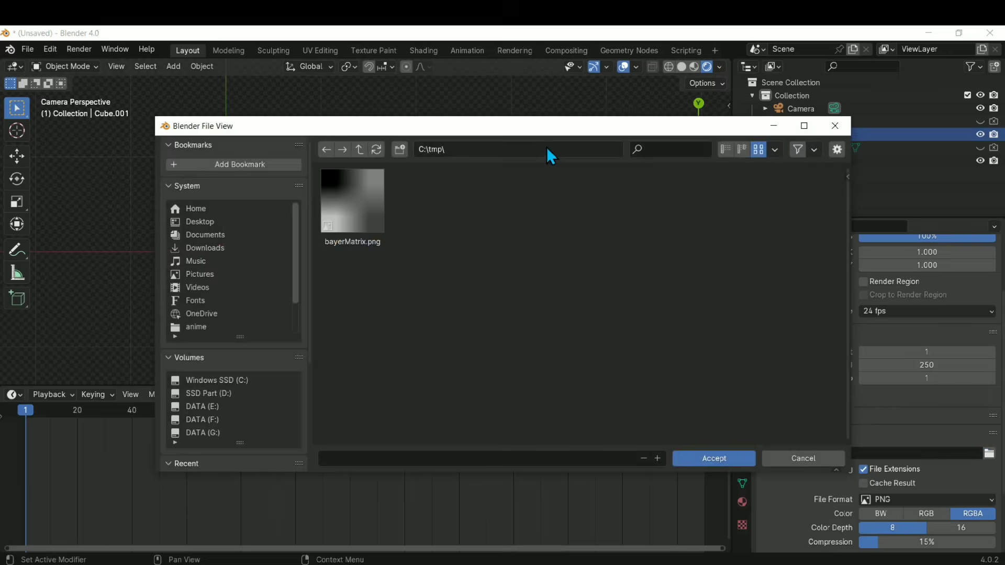
left_click(556, 153)
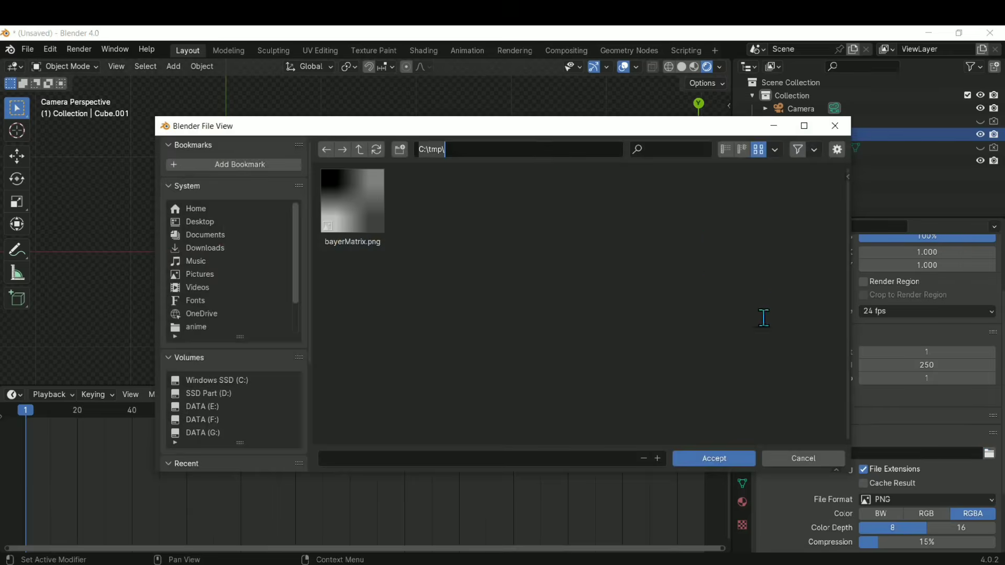
left_click(546, 260)
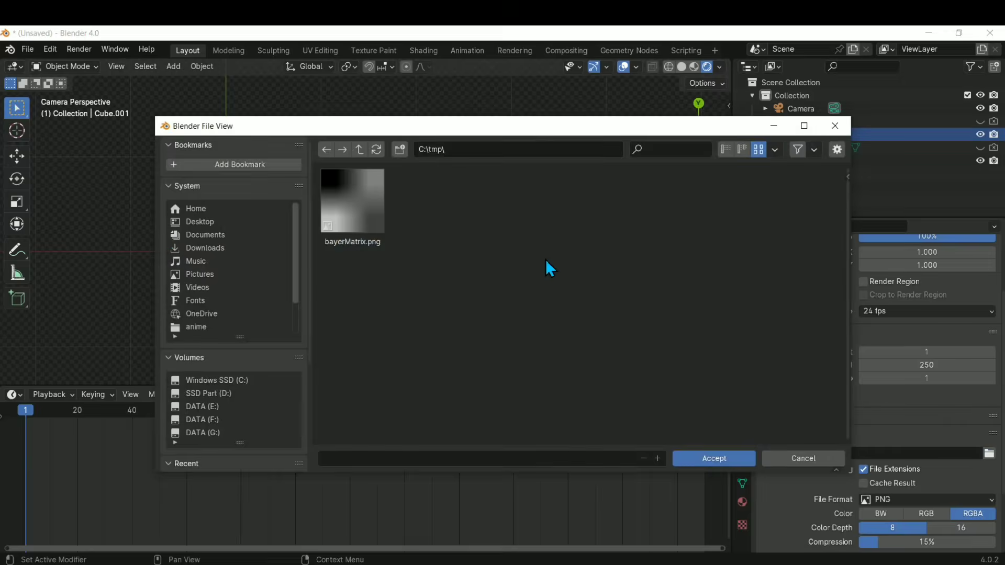
left_click(836, 127)
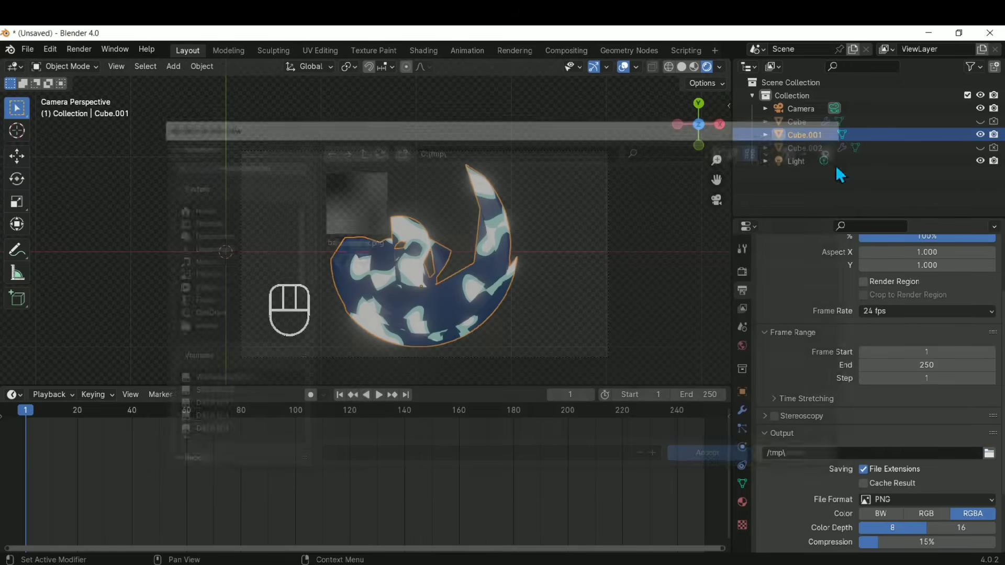
- Browse for a new render output location and go to the Blender Assets folder that contains blend files
scroll(998, 439, "down", 2)
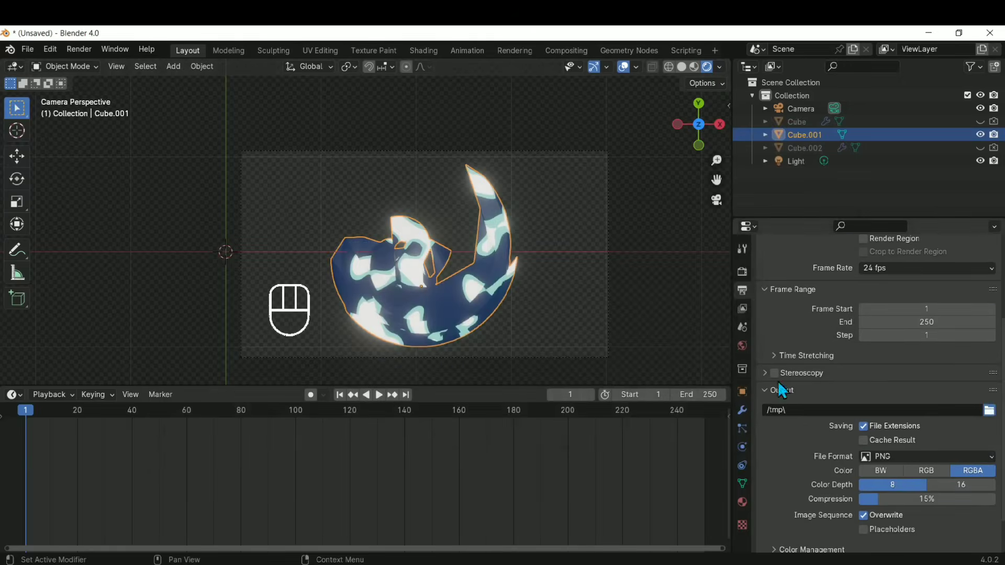
left_click(989, 409)
right_click(507, 271)
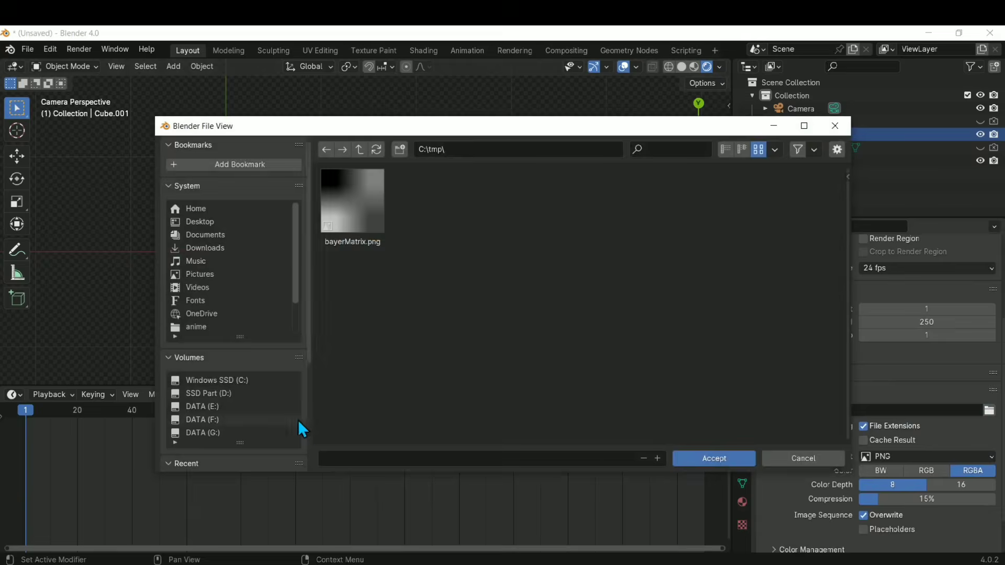
scroll(259, 316, "down", 3)
scroll(259, 313, "down", 5)
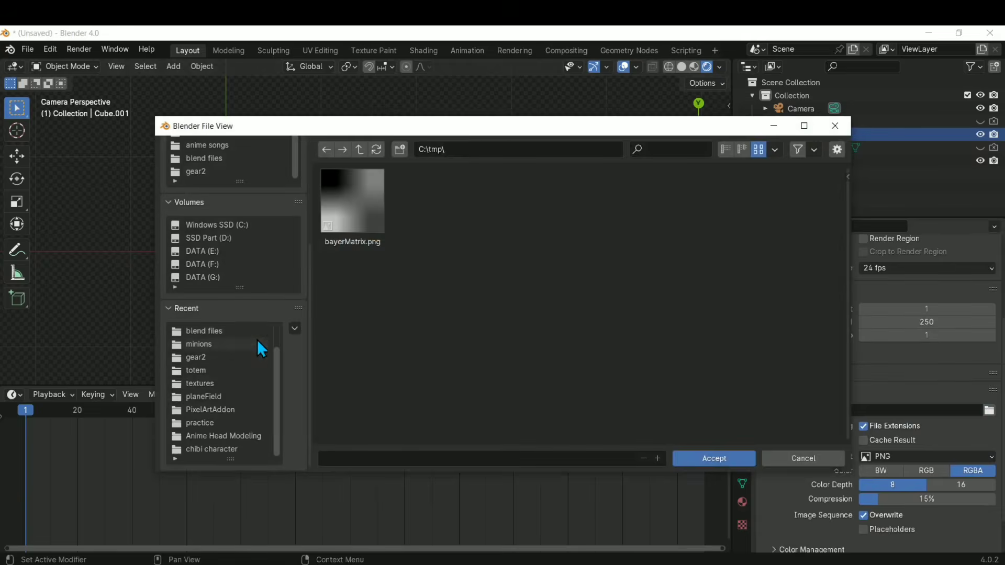
left_click(227, 332)
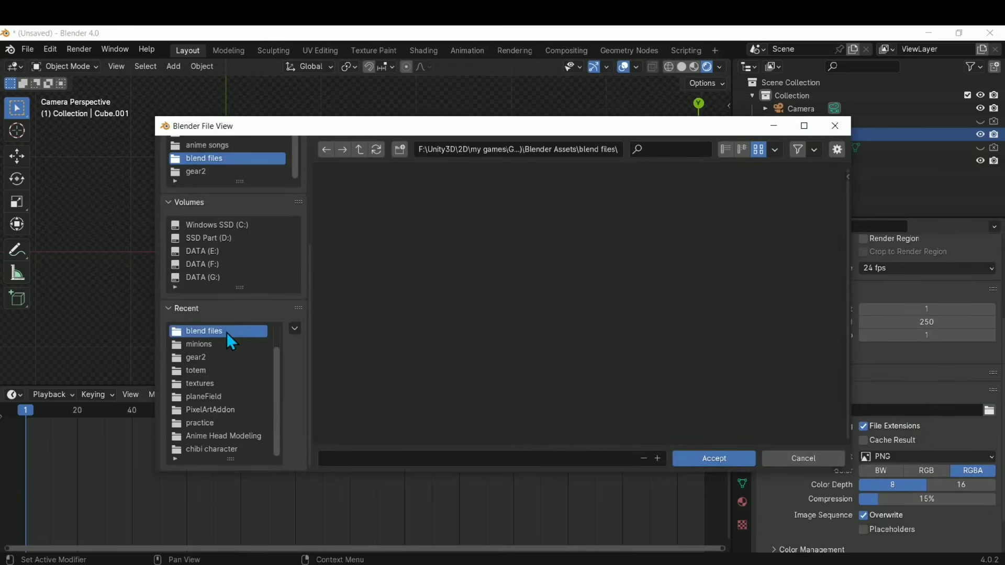
left_click(359, 149)
- Create a folder named example inside Blender Assets and set it as the render output path
right_click(659, 288)
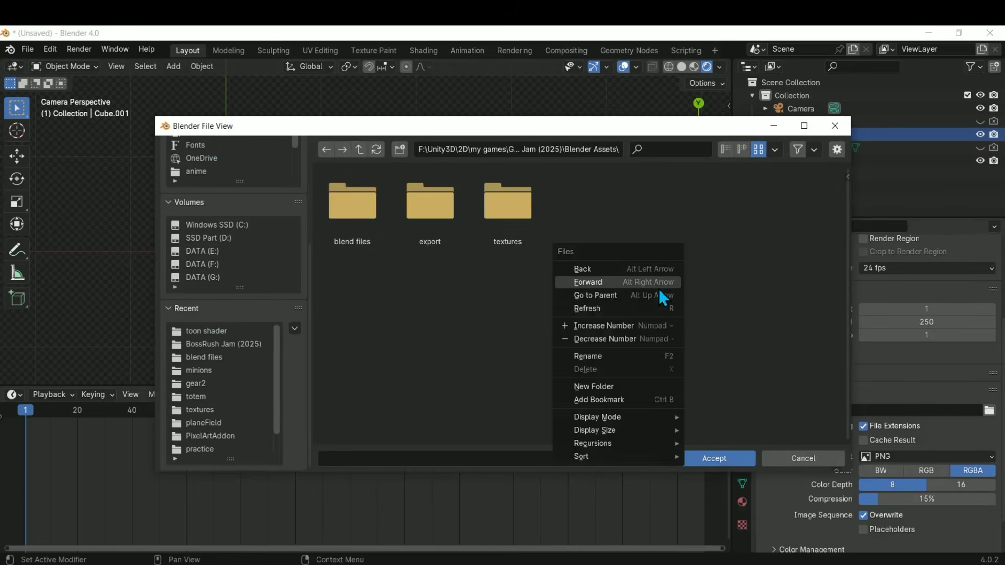
left_click(625, 386)
type("example")
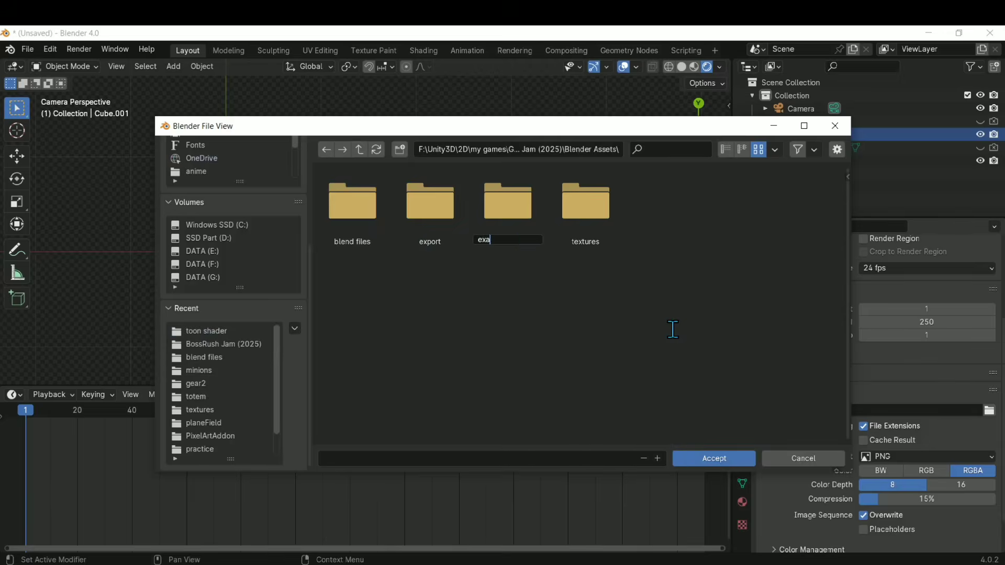
key("Return")
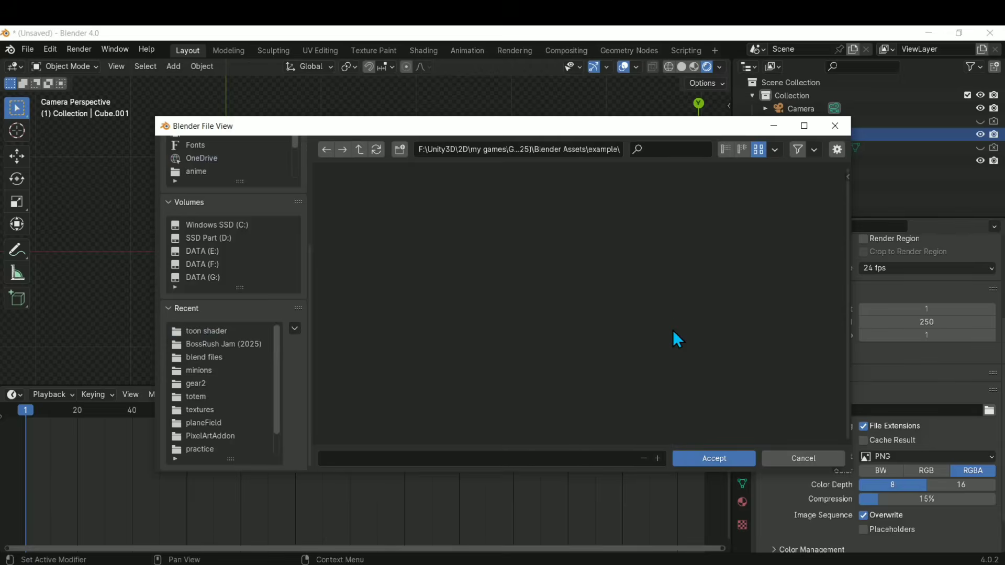
left_click(730, 464)
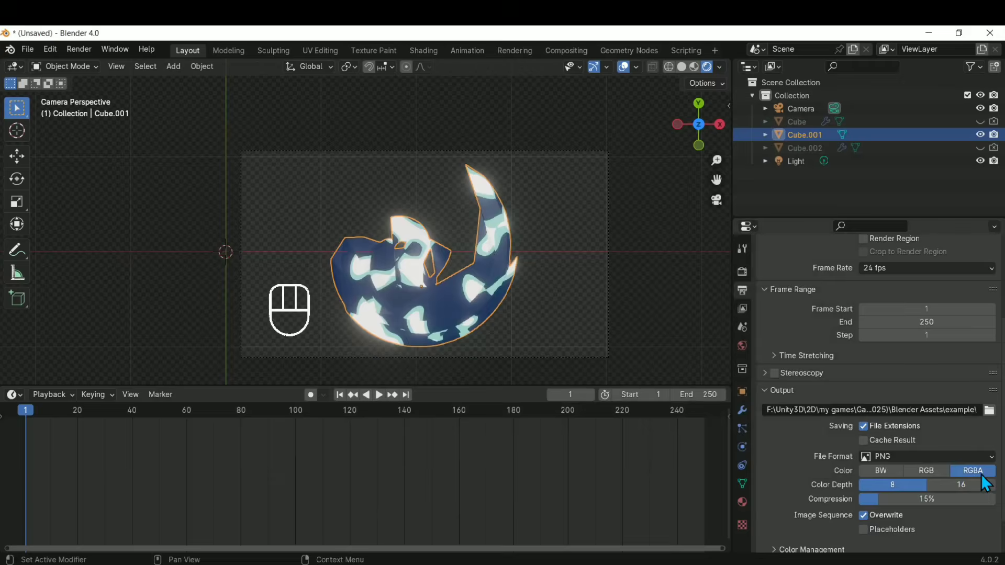
left_click(575, 268)
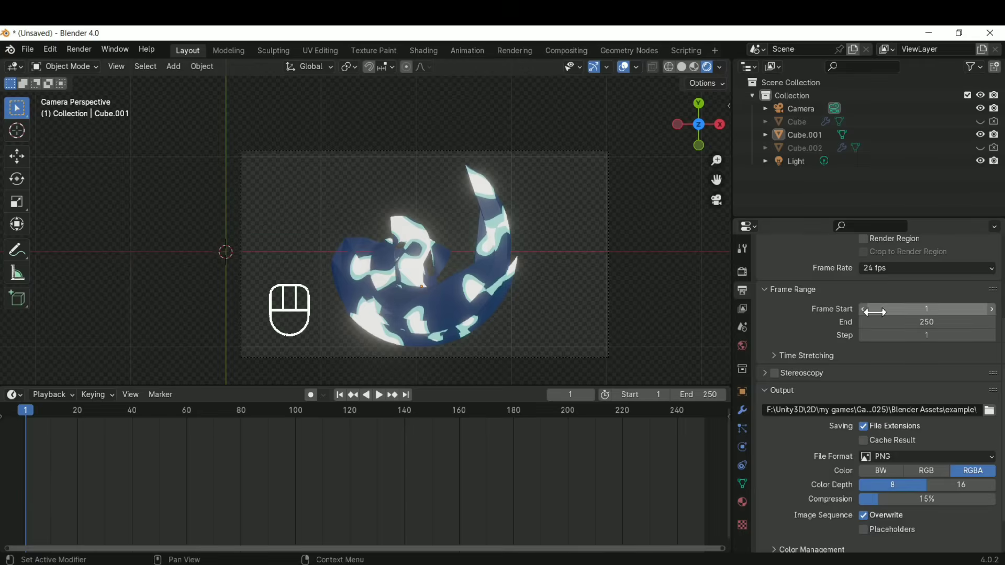
left_click(480, 291)
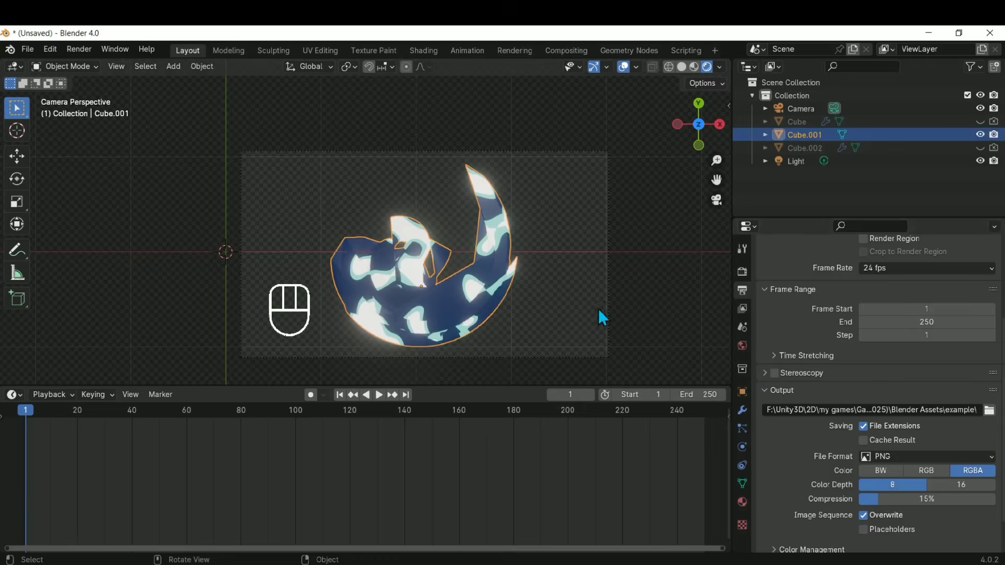
left_click(586, 283)
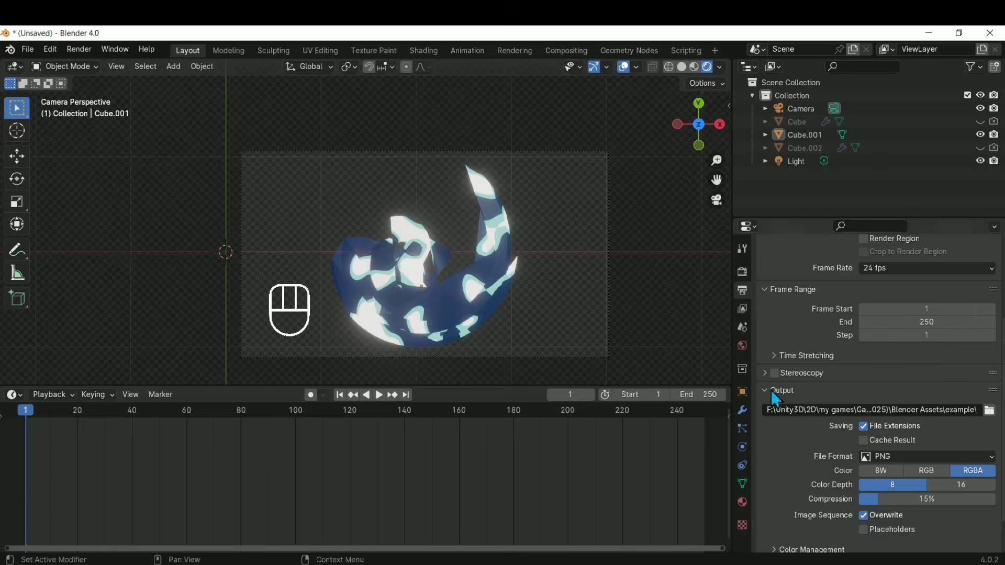
left_click(605, 215)
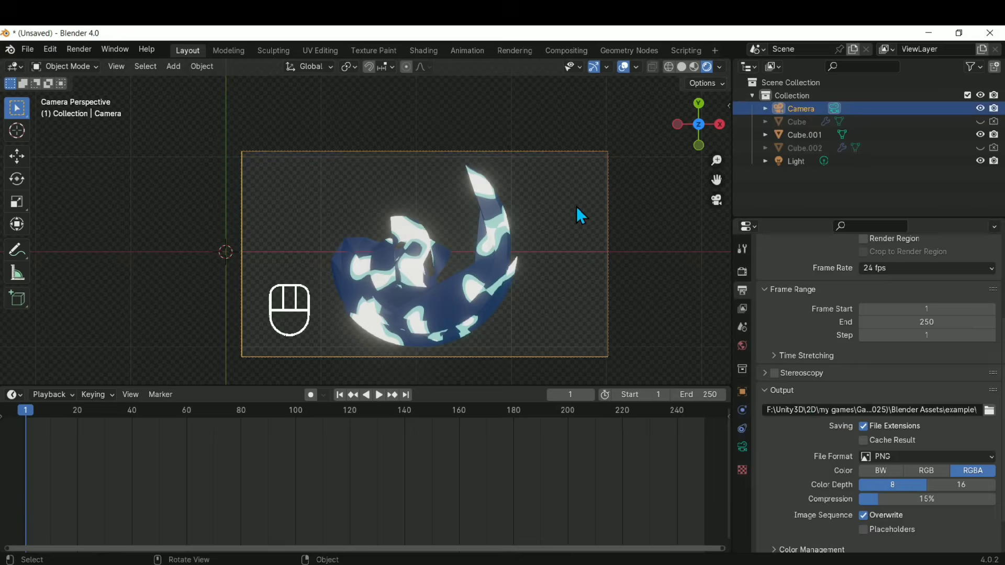
left_click(624, 290)
left_click(609, 327)
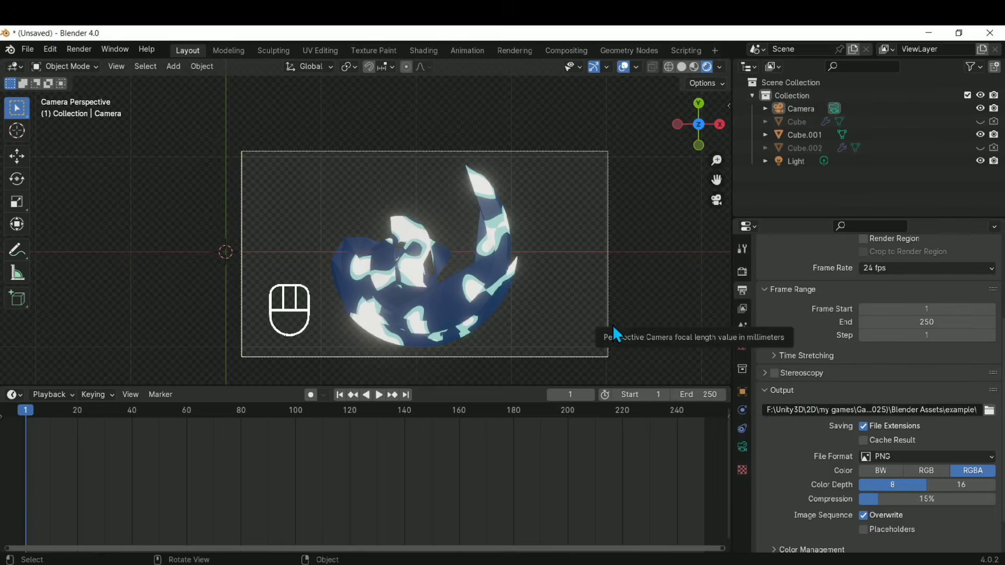
left_click(612, 335)
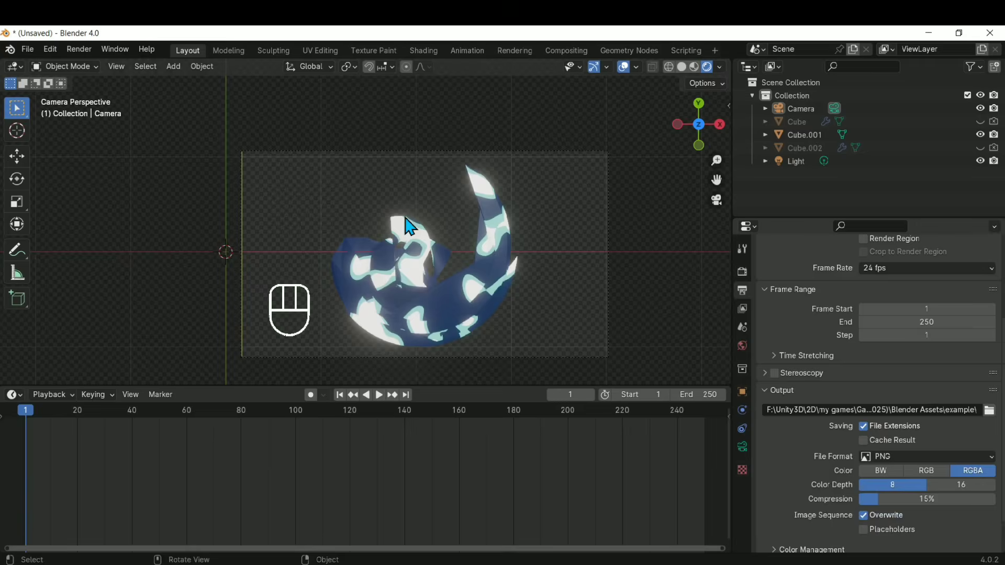
left_click(586, 201)
left_click(525, 154)
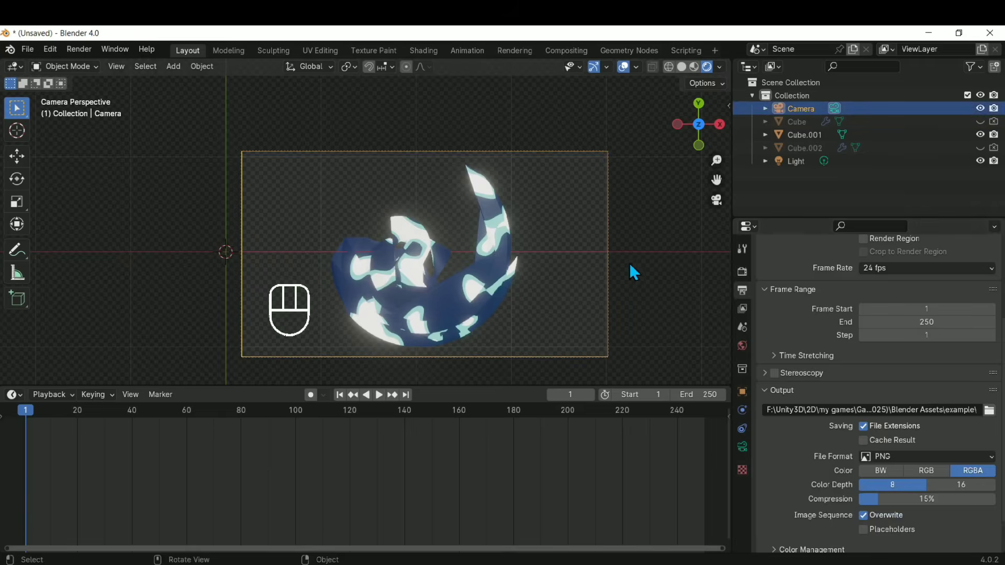
left_click(644, 265)
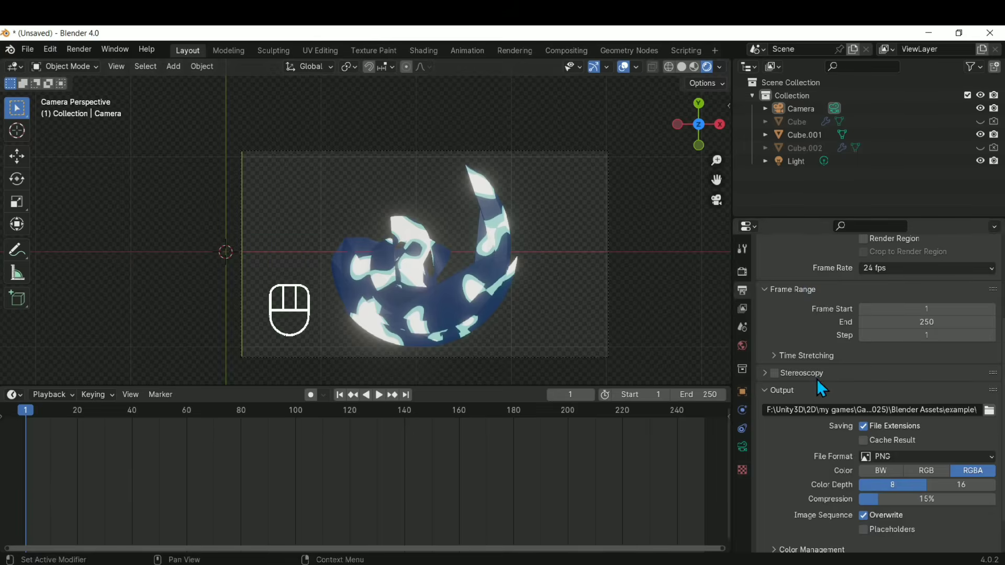
- Check the RGBA color mode in the output settings, plus Bloom and Film transparency in the render settings
left_click(939, 474)
left_click(963, 475)
scroll(973, 470, "down", 2)
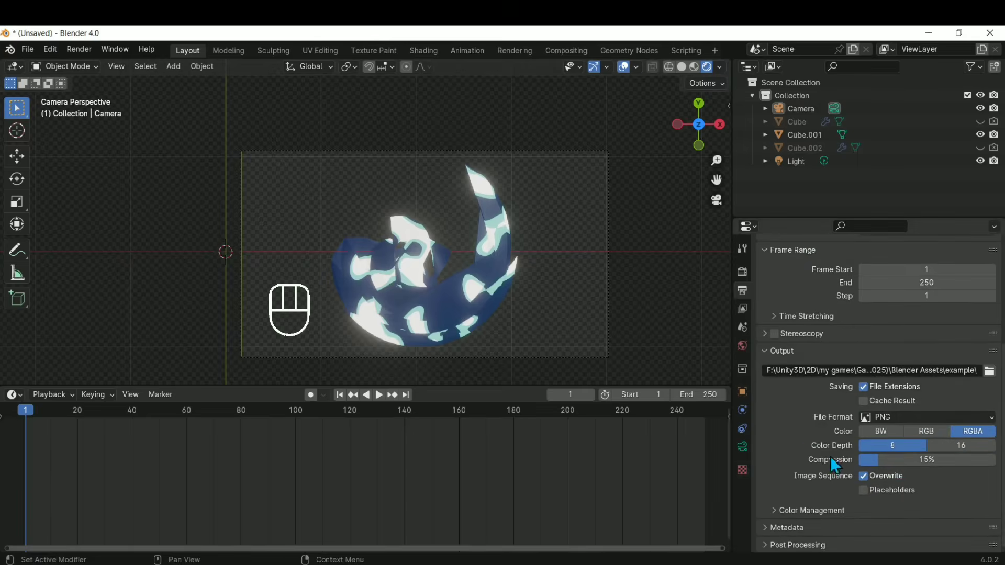
left_click(742, 272)
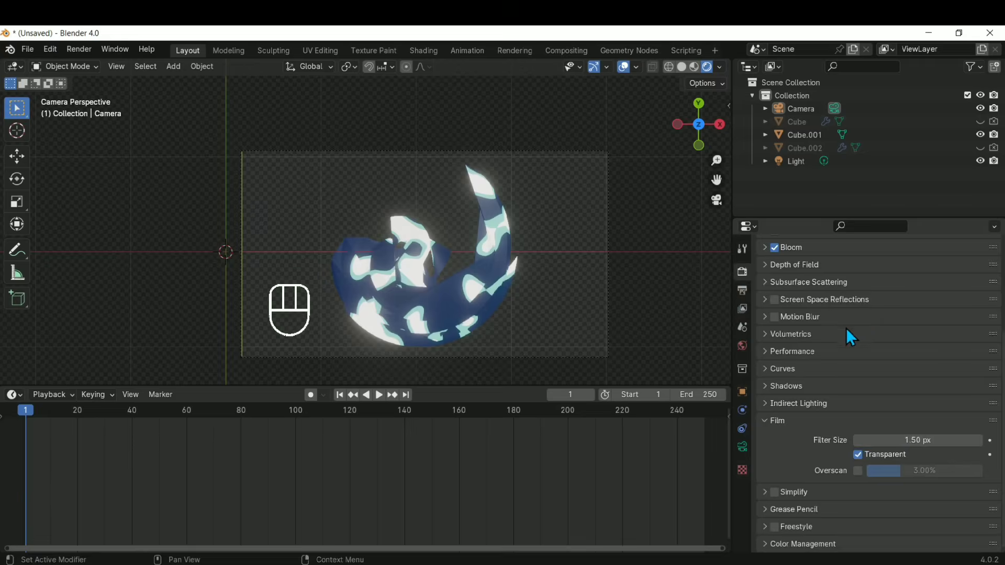
scroll(811, 315, "up", 7)
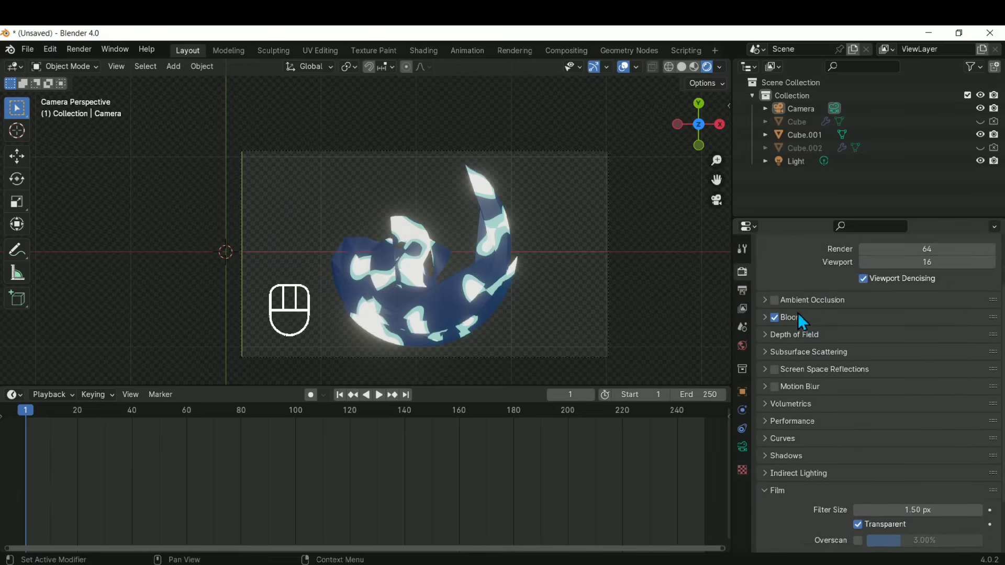
scroll(800, 313, "down", 5)
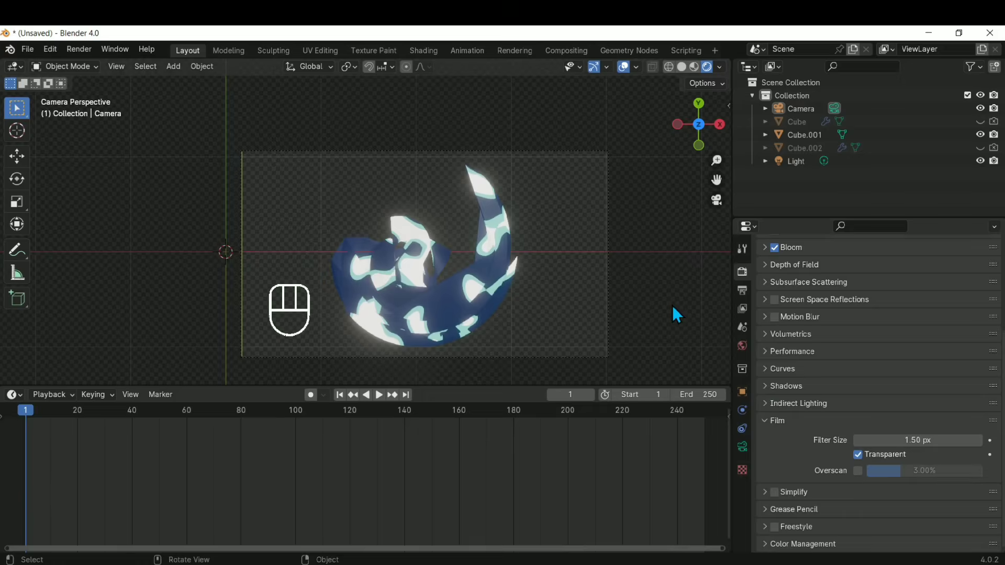
left_click(742, 291)
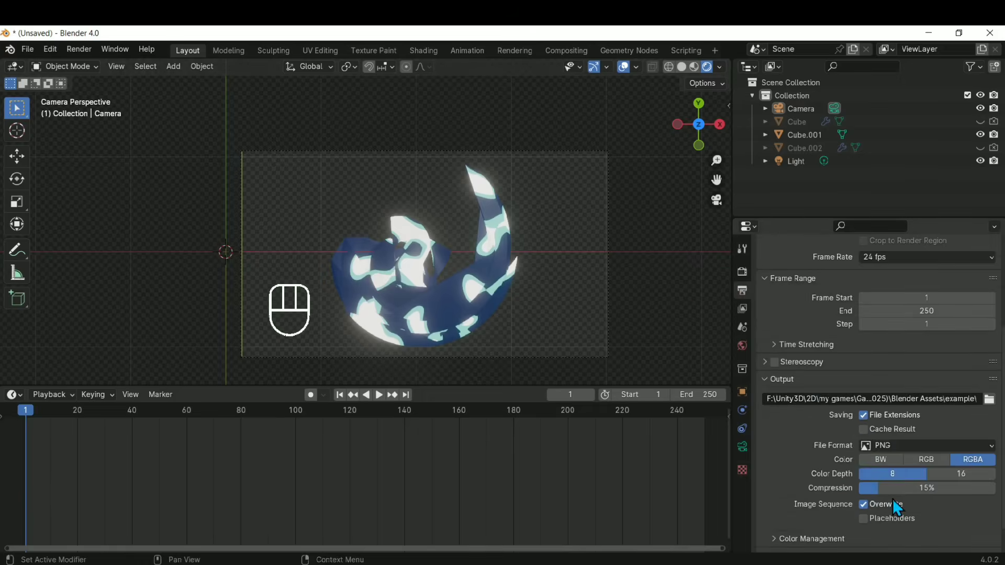
scroll(808, 412, "down", 2)
- Examine the slash and camera placement from the top view and return to the camera view
middle_click_drag(649, 294, 576, 331)
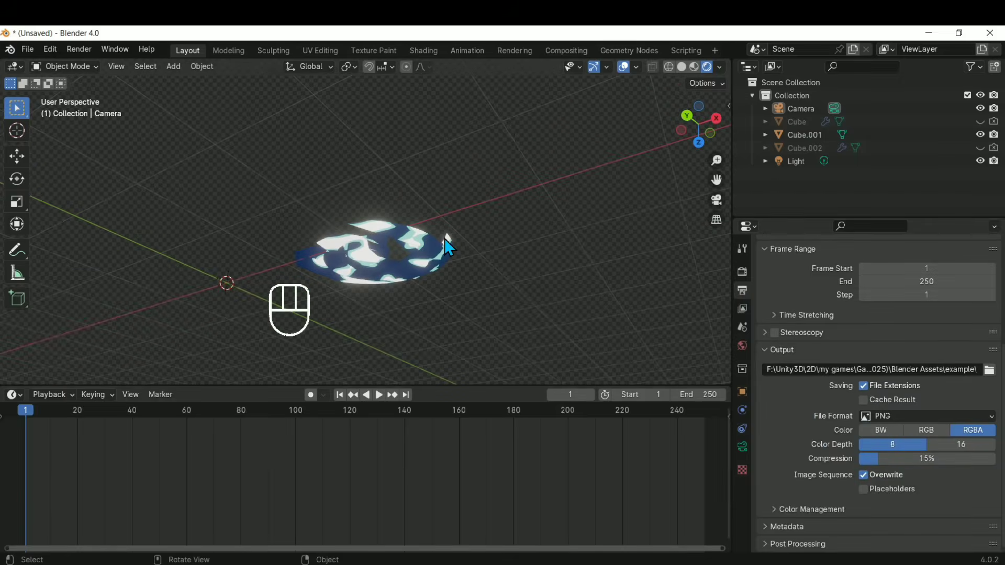
key("KP_7")
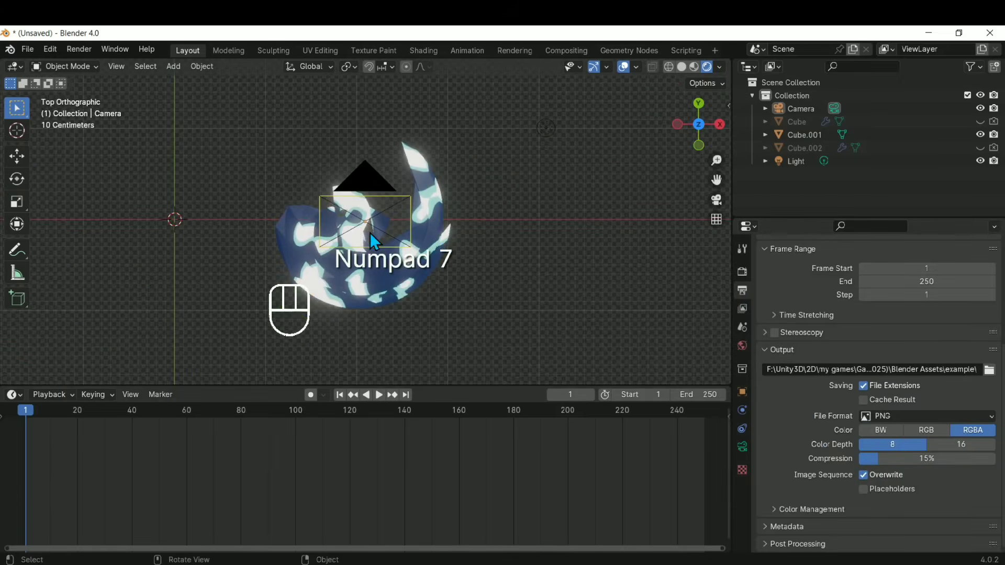
key("KP_0")
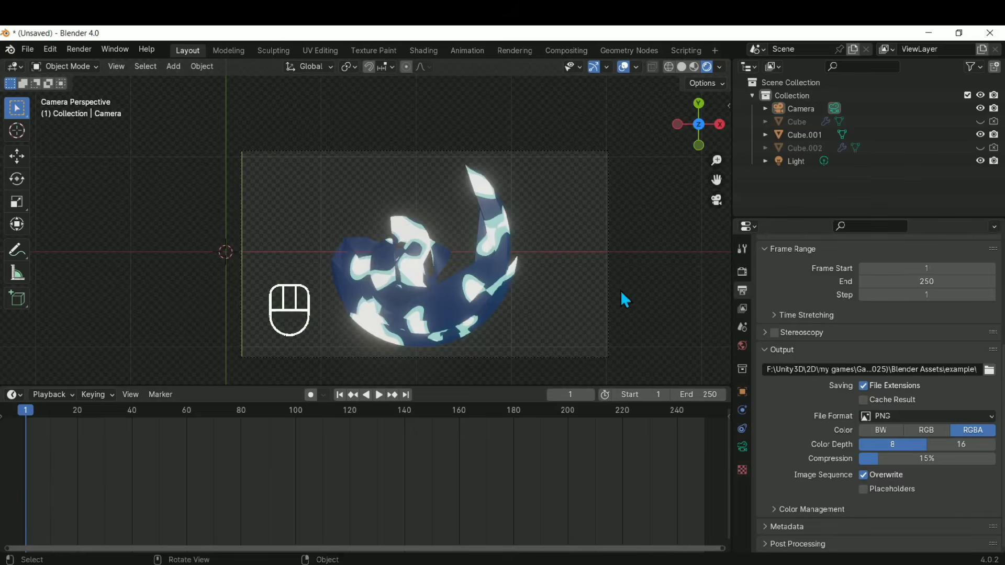
key("KP_0")
key("KP_0")
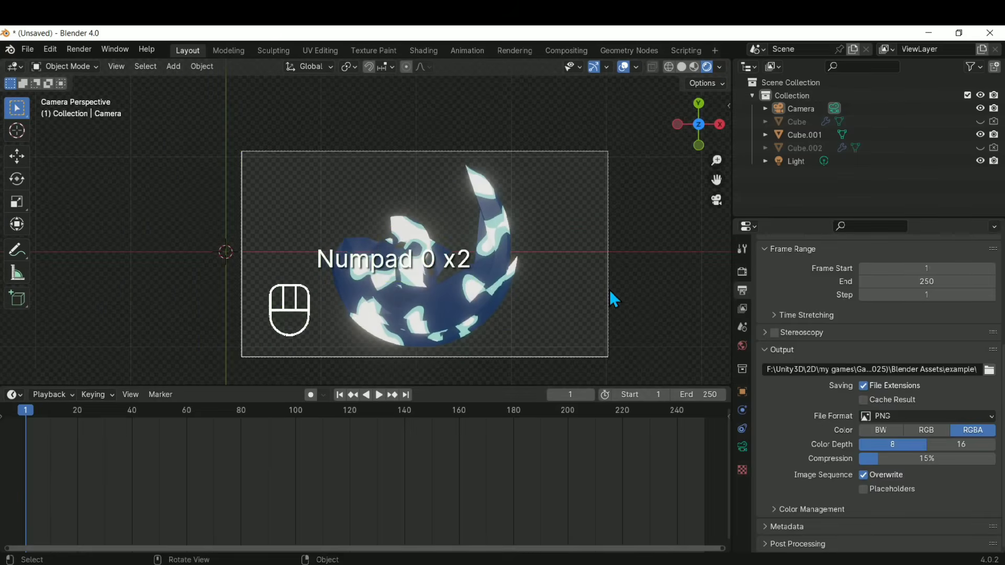
- Start rendering the full animation and switch from the render window back to the main scene window
left_click(80, 51)
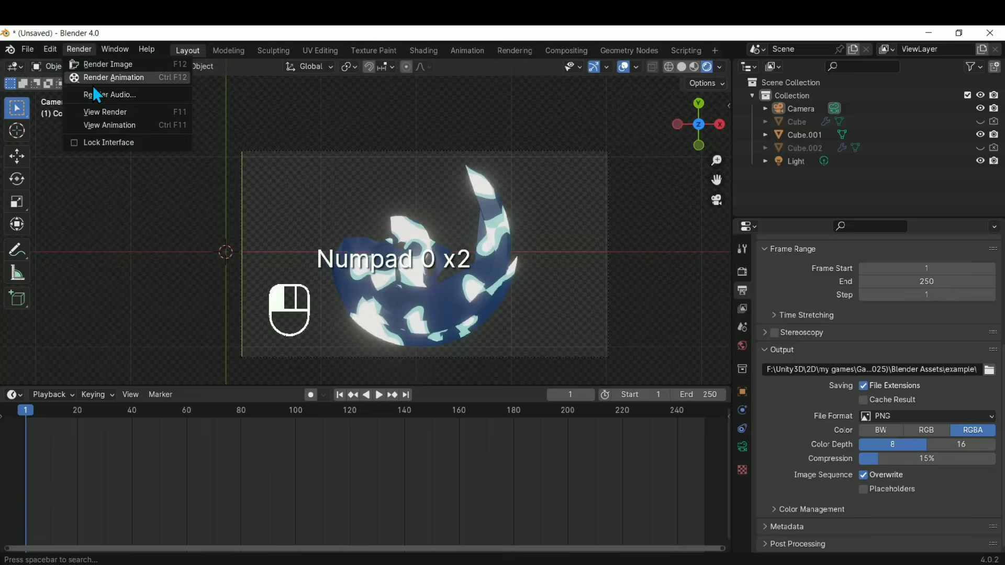
left_click(99, 79)
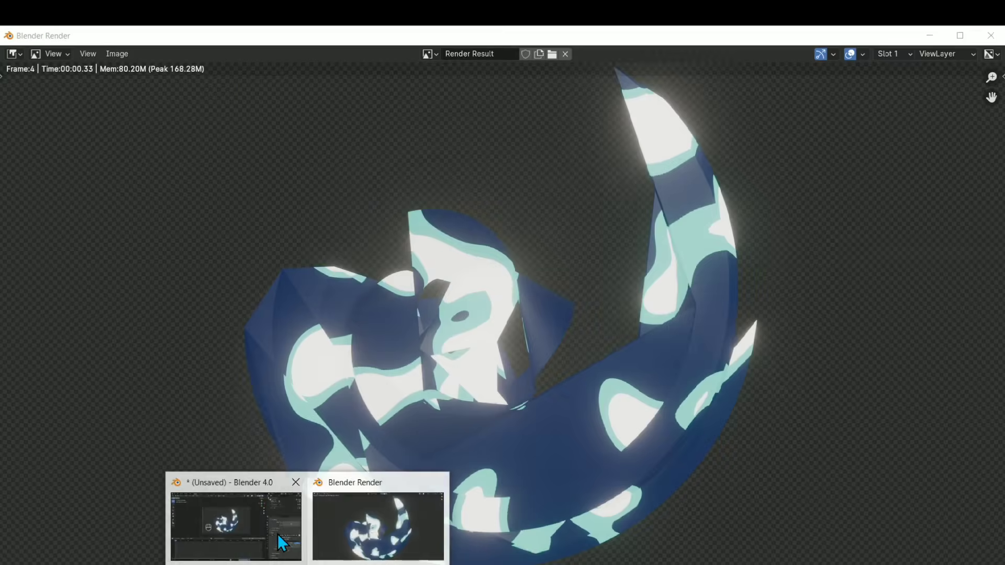
left_click(278, 534)
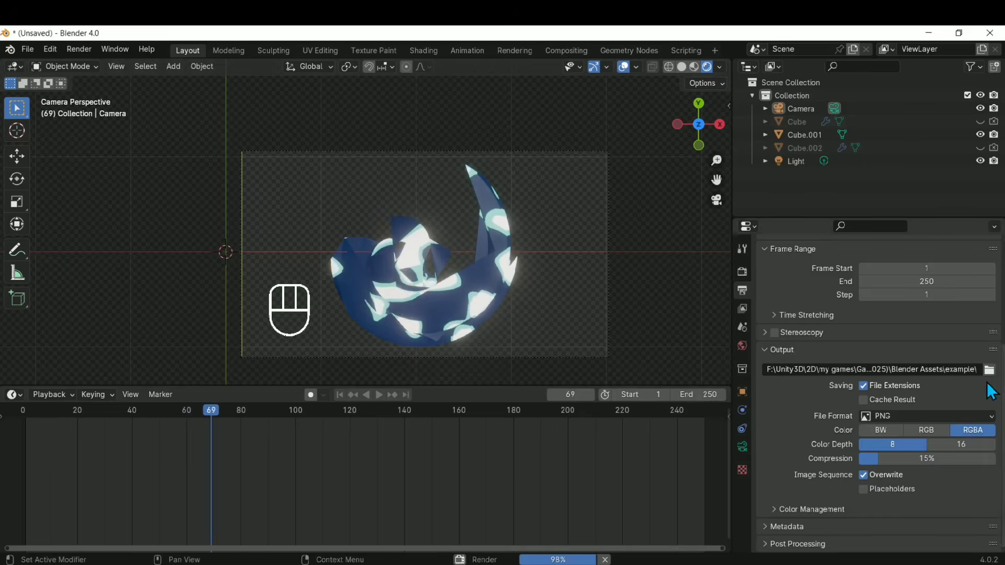
- Cancel the animation render that is in progress
scroll(989, 386, "up", 5)
scroll(942, 314, "up", 3)
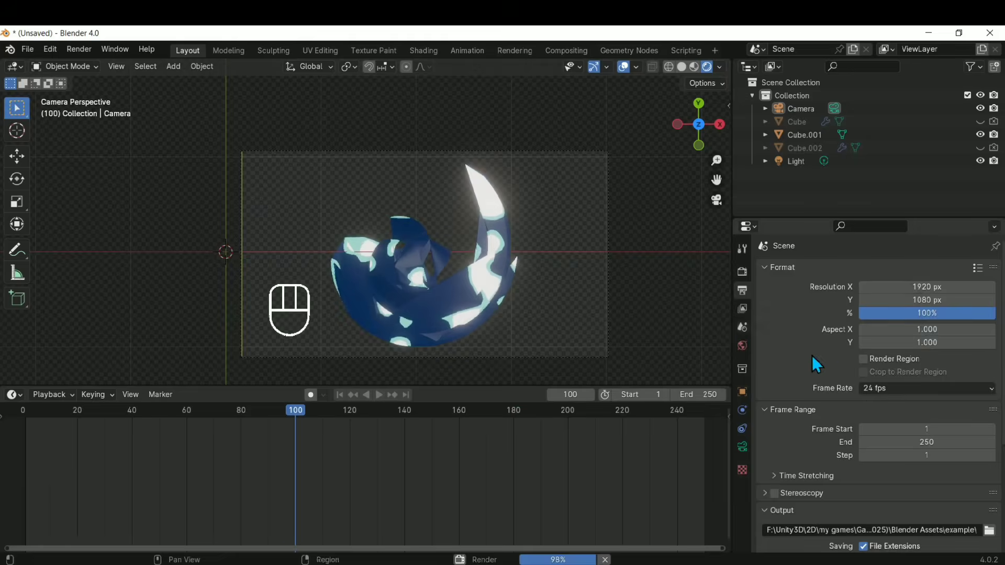
left_click(605, 560)
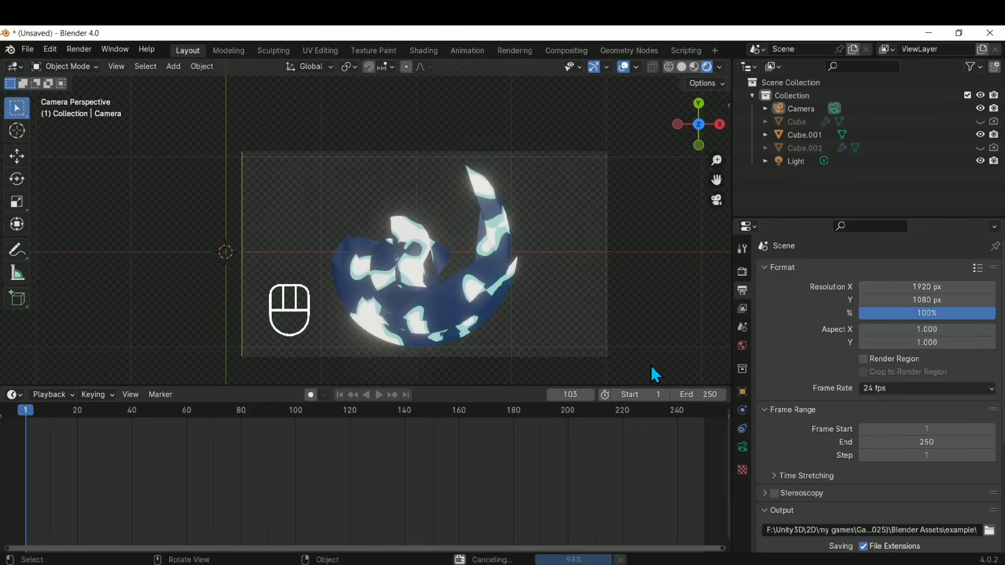
- Switch to the example output folder in File Explorer and enlarge its window and thumbnails
mouse_move(242, 564)
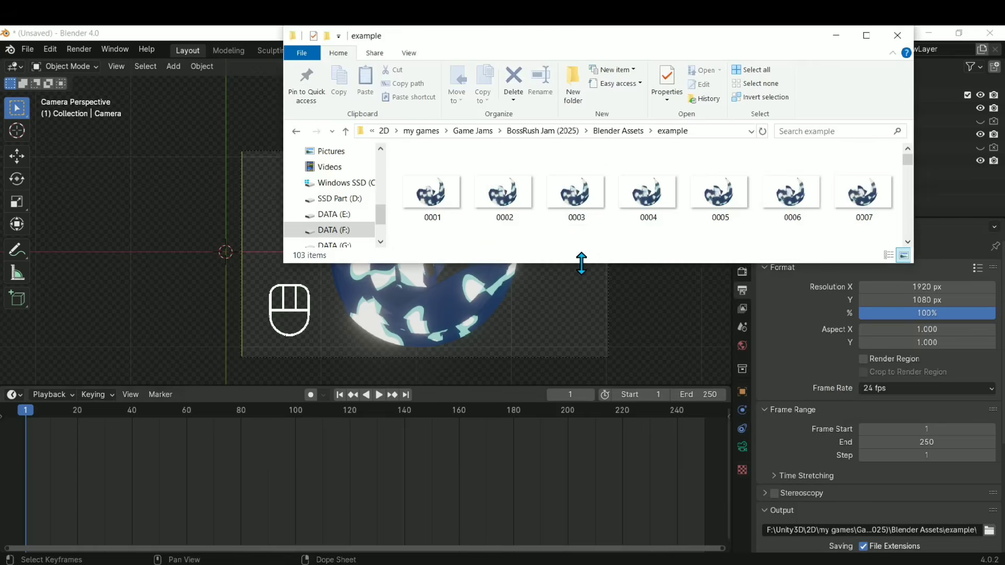
left_click_drag(581, 263, 574, 472)
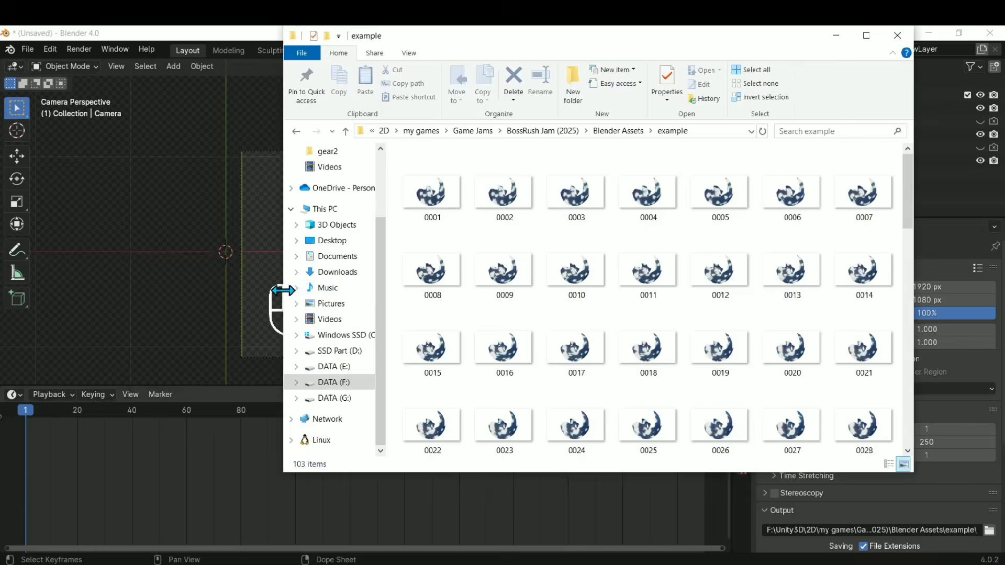
left_click_drag(244, 299, 53, 294)
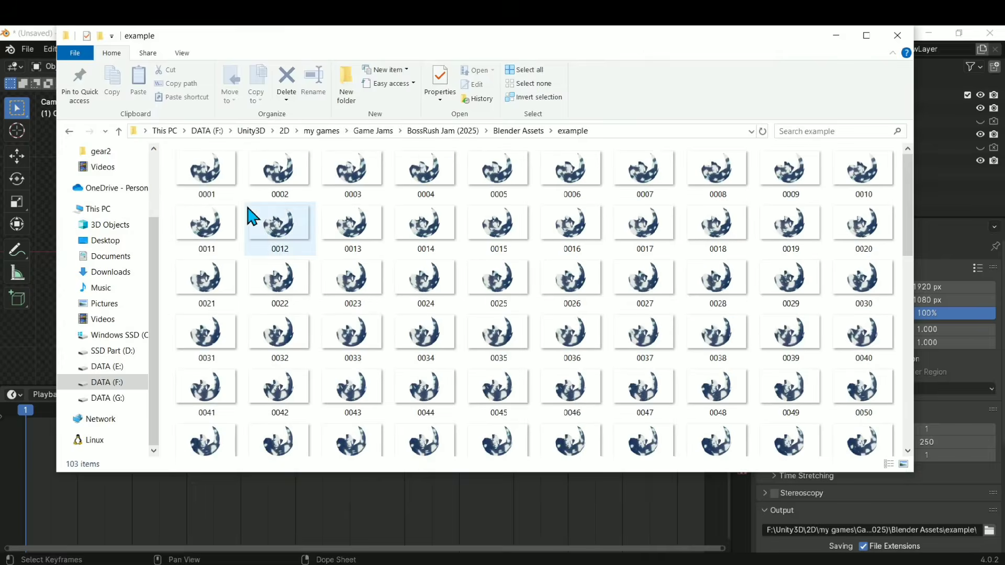
scroll(250, 214, "up", 4, "ctrl")
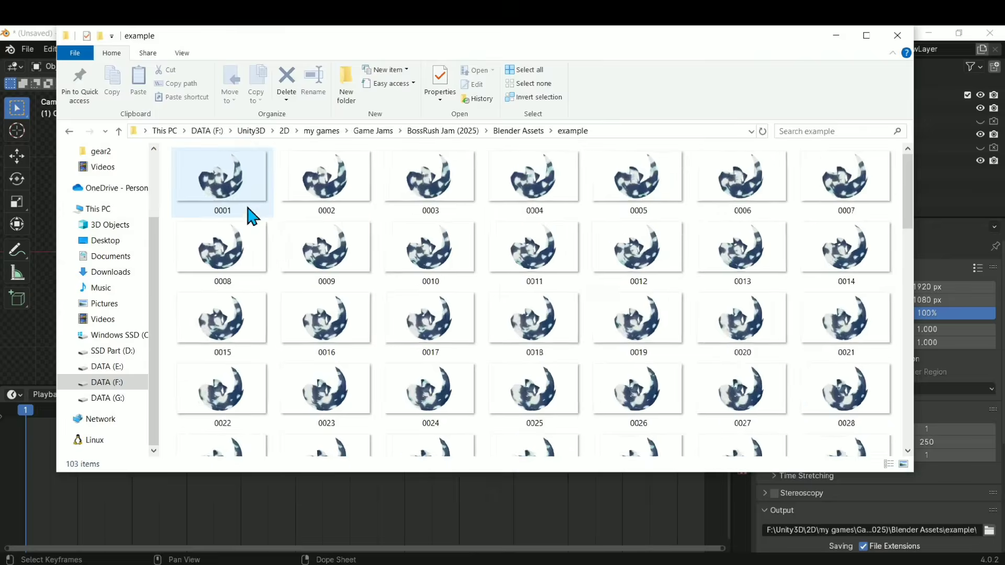
left_click(288, 203)
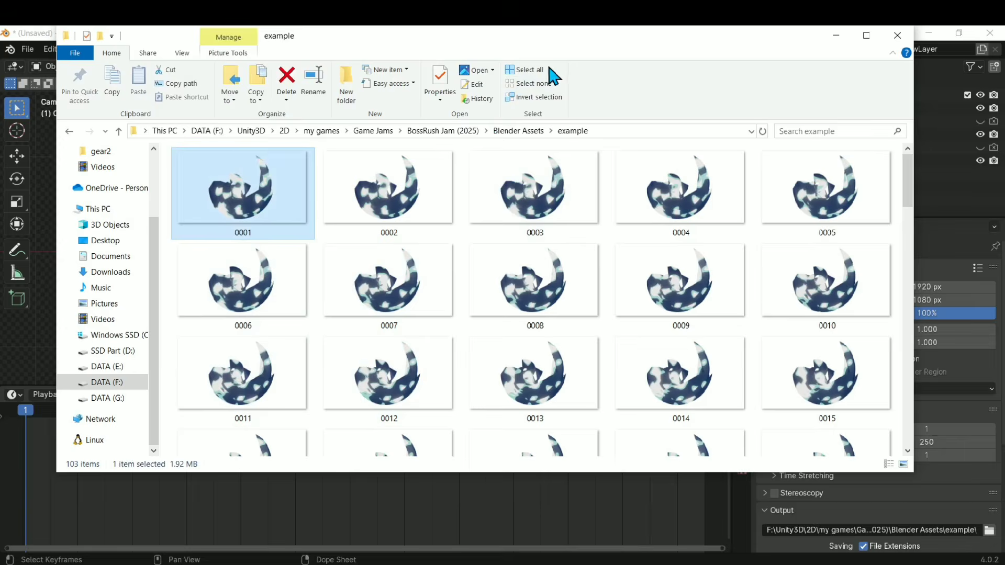
left_click_drag(586, 39, 568, 55)
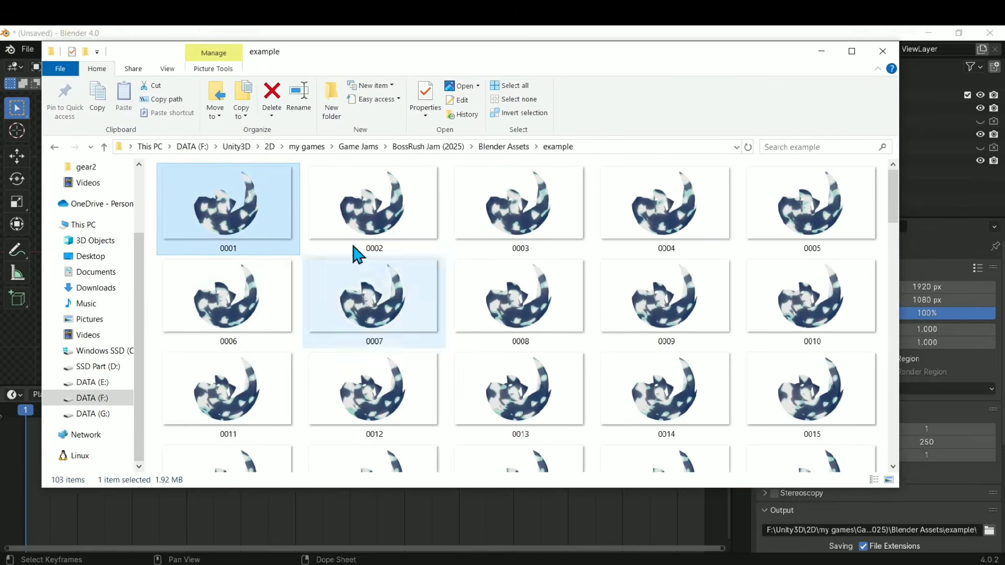
- Compare the rendered frame thumbnails 0001 to 0004 in the folder and return to Blender
left_click(392, 227)
left_click(507, 220)
left_click(182, 230)
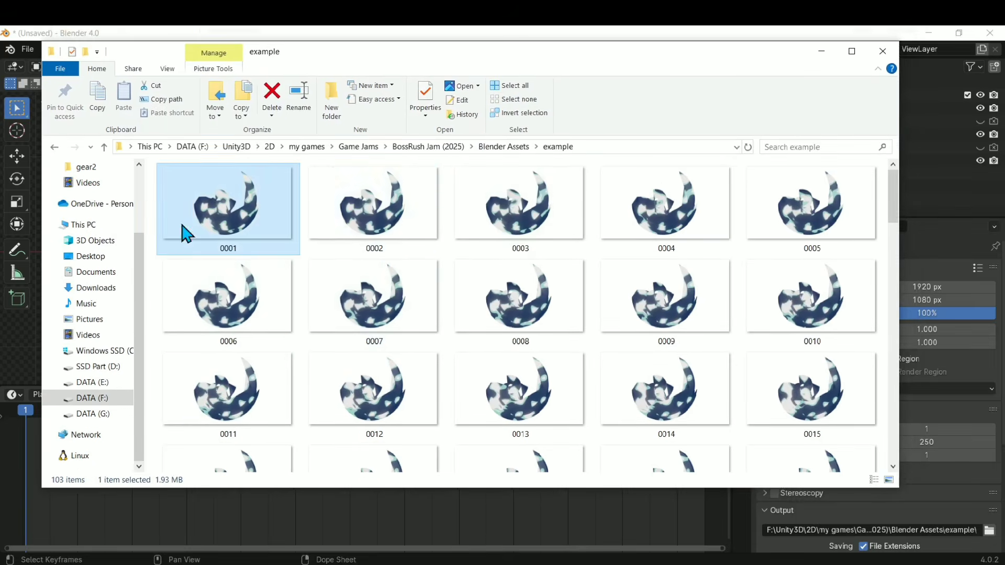
left_click(386, 239)
left_click(519, 239)
left_click(598, 232)
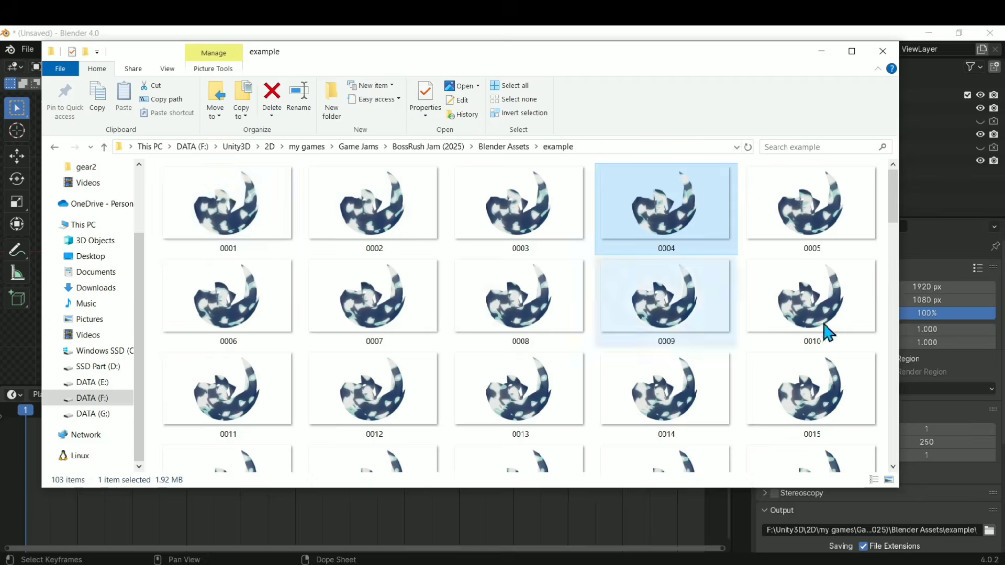
left_click(998, 279)
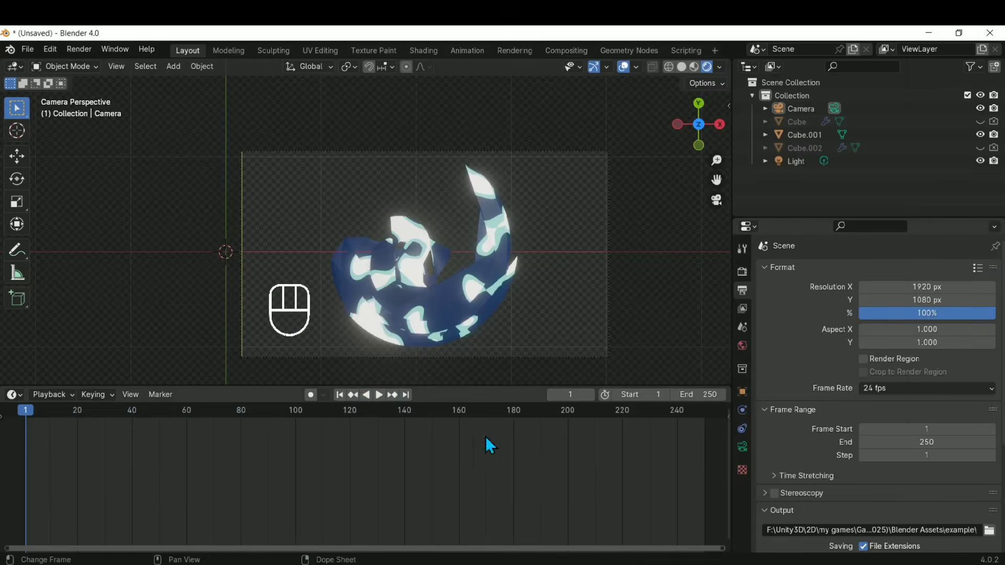
- Open 0001.png from the example folder in the image viewer, step through the frames to 0025.png and close the viewer
left_click(212, 564)
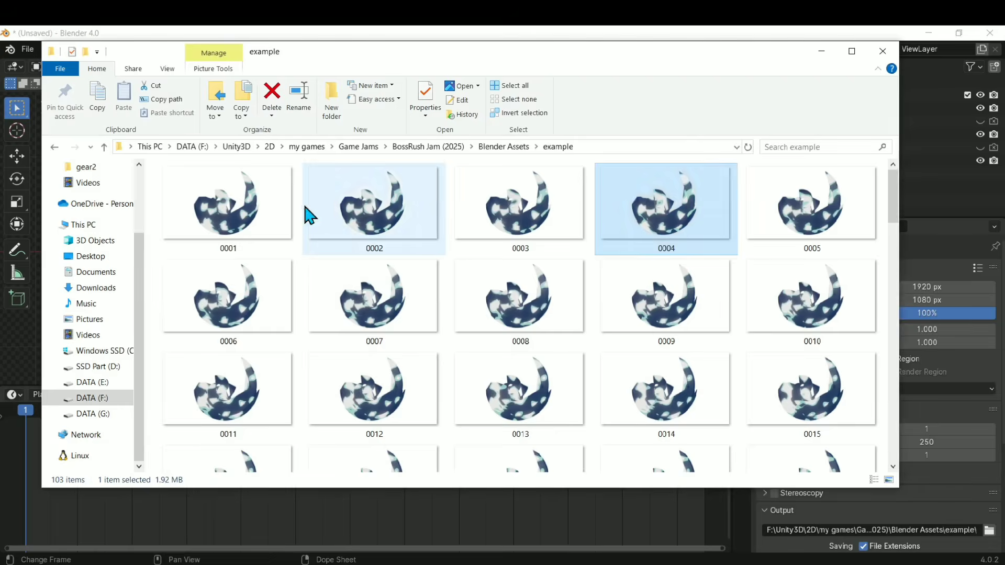
left_click(253, 217)
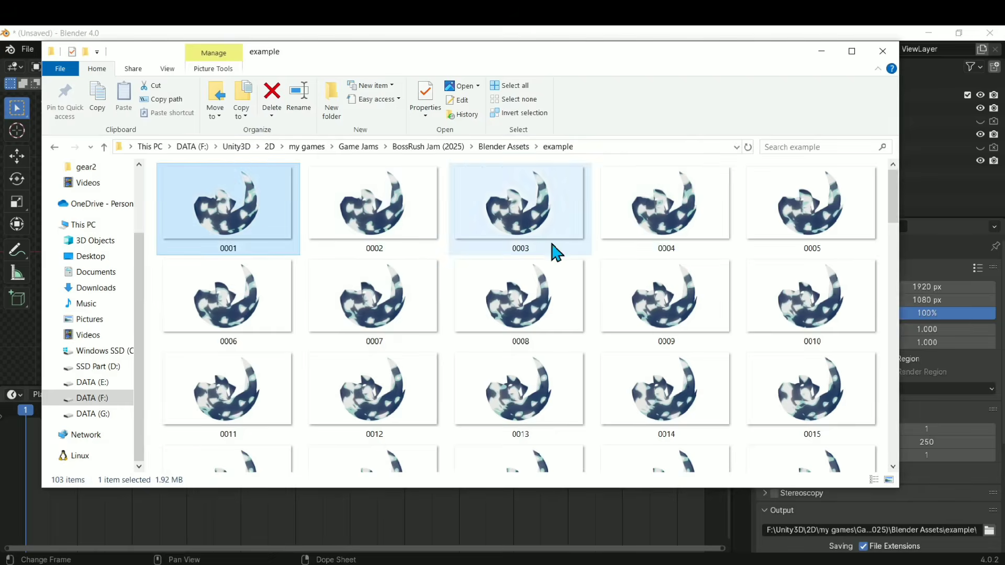
key("Return")
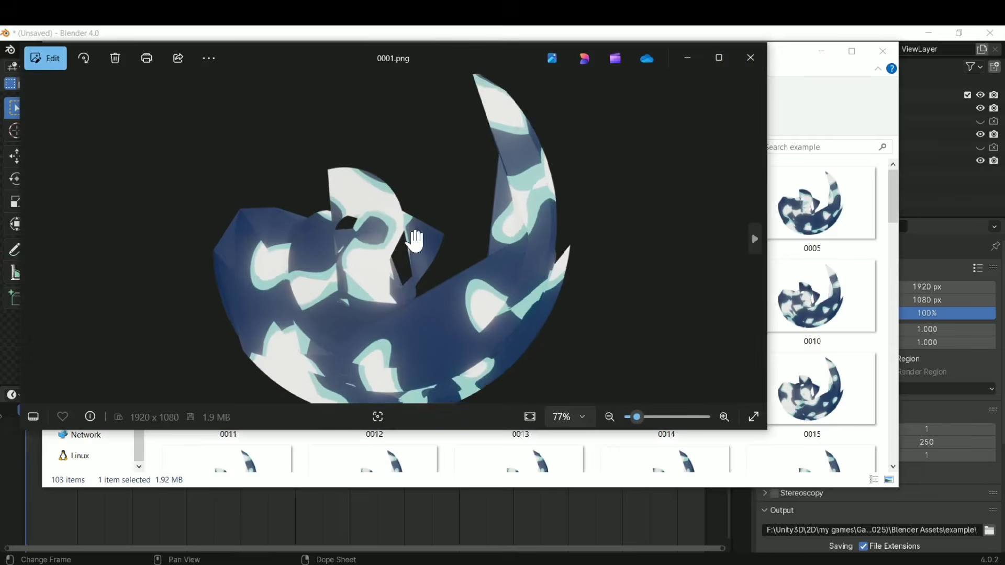
scroll(416, 241, "up", 1)
scroll(416, 241, "down", 4)
left_click(751, 239)
left_click(751, 239)
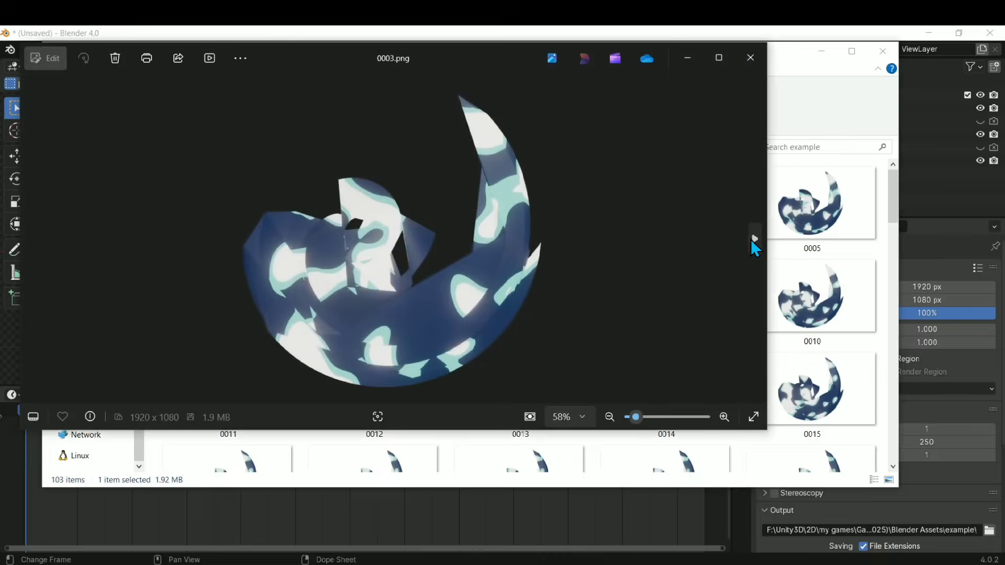
left_click(754, 239)
left_click(754, 239)
left_click(755, 239)
left_click(754, 239)
left_click(755, 239)
left_click(754, 238)
left_click(754, 238)
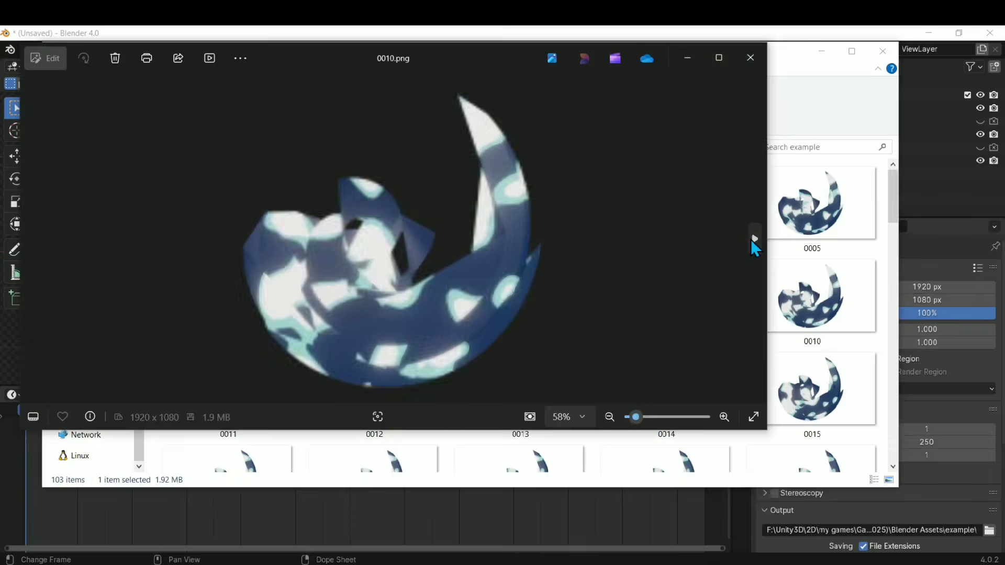
left_click(753, 240)
left_click(753, 240)
left_click(753, 240)
left_click(753, 239)
left_click(753, 240)
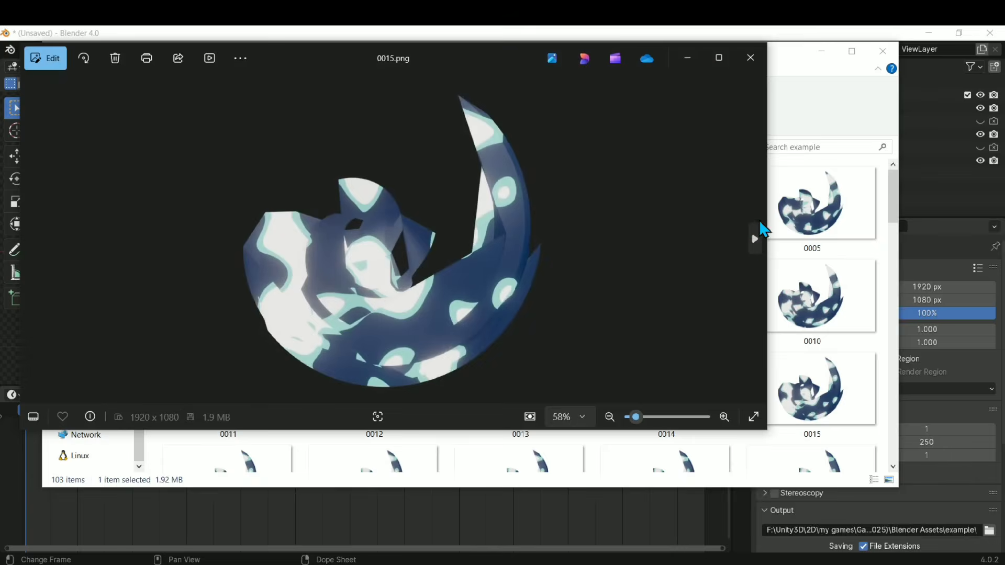
double_click(756, 239)
left_click(755, 239)
double_click(756, 239)
double_click(755, 238)
left_click(755, 239)
double_click(755, 239)
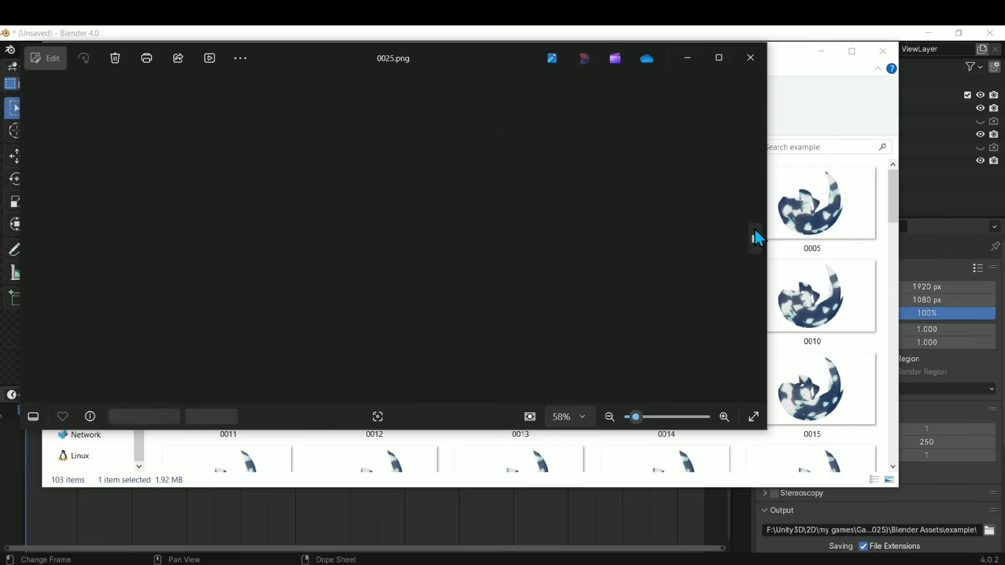
left_click(750, 57)
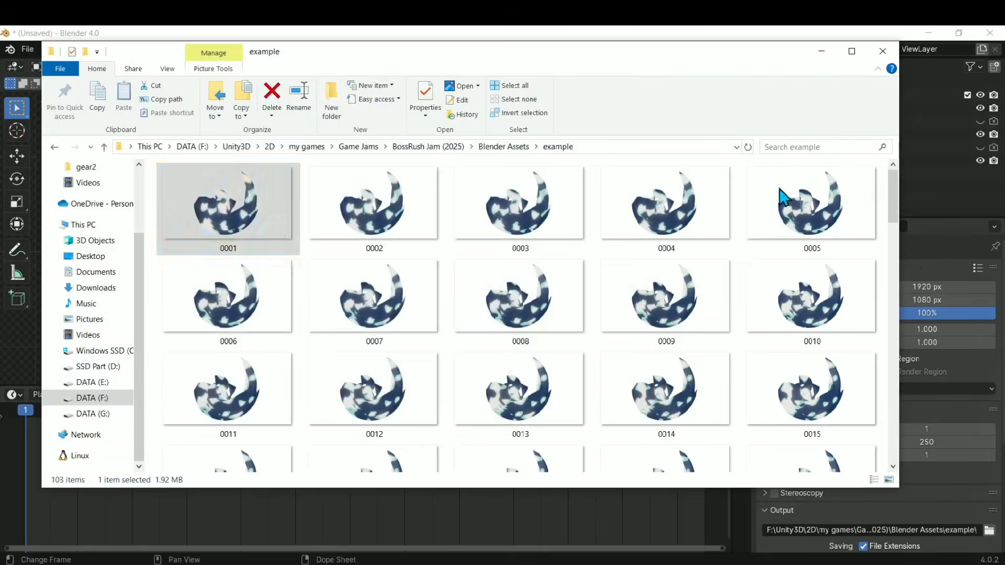
- Reopen 0001.png from the example folder and flip quickly through the rendered sequence to 0080.png, closing the viewer
left_click(973, 241)
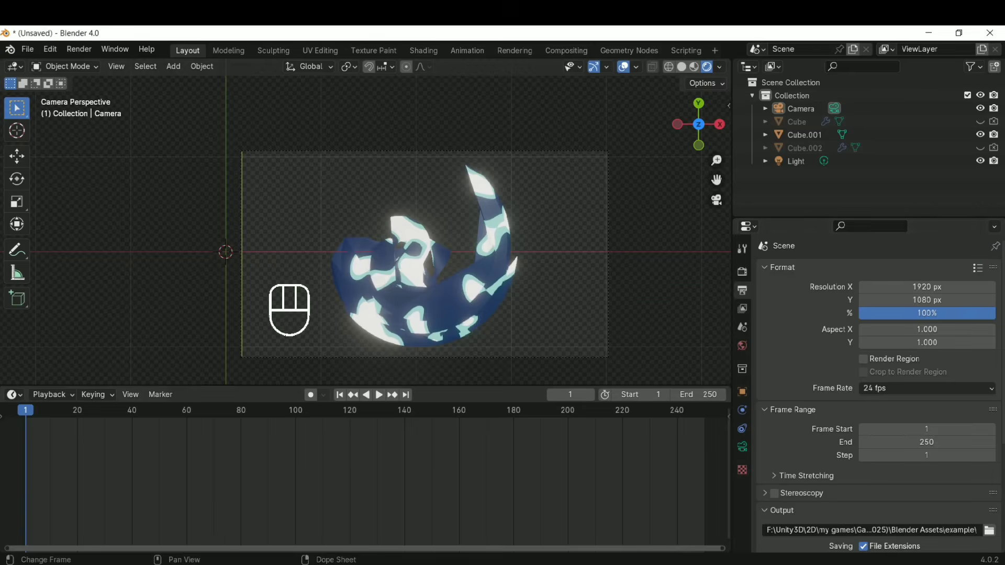
key("alt+Tab")
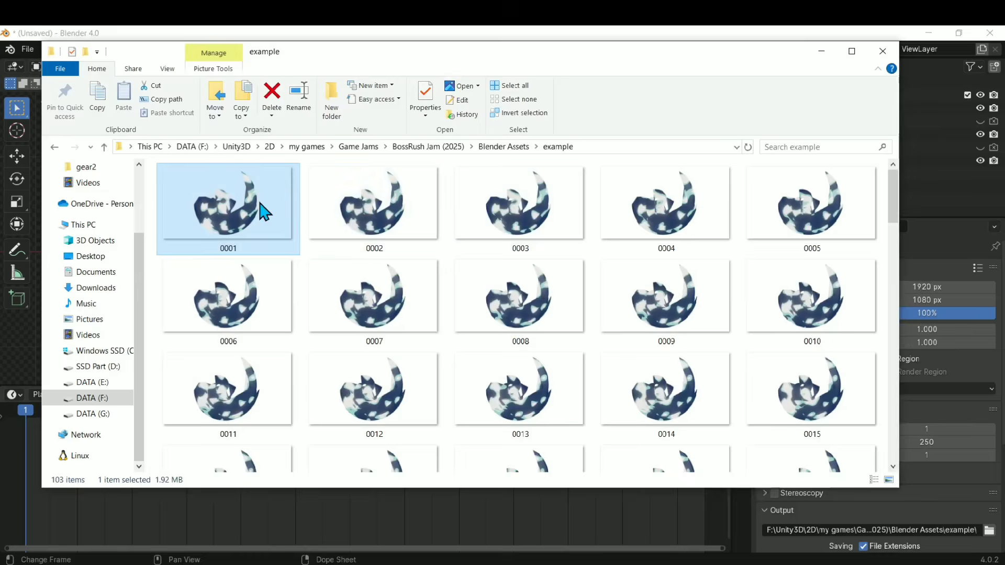
double_click(285, 178)
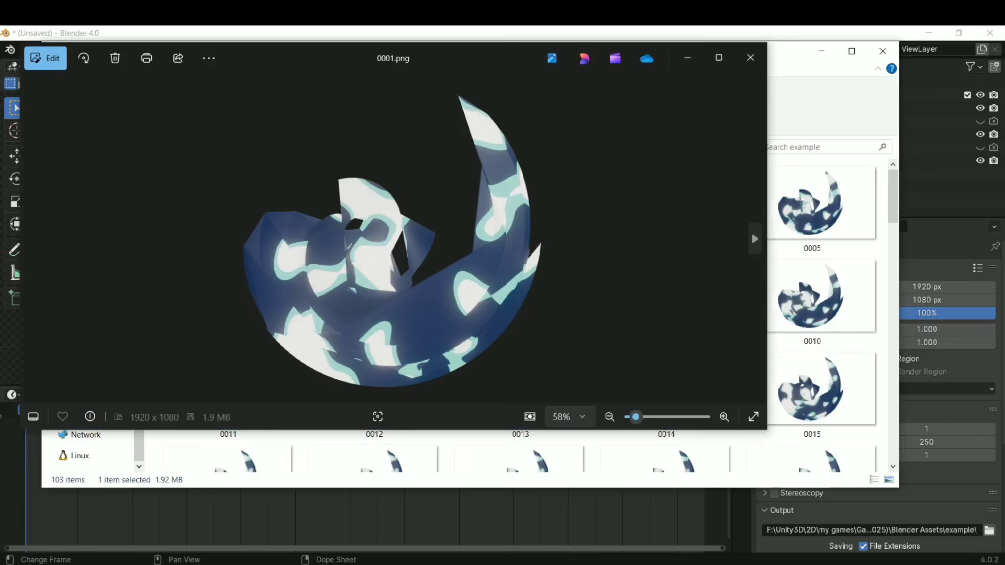
left_click(753, 238)
left_click(753, 238)
left_click(753, 237)
left_click(753, 238)
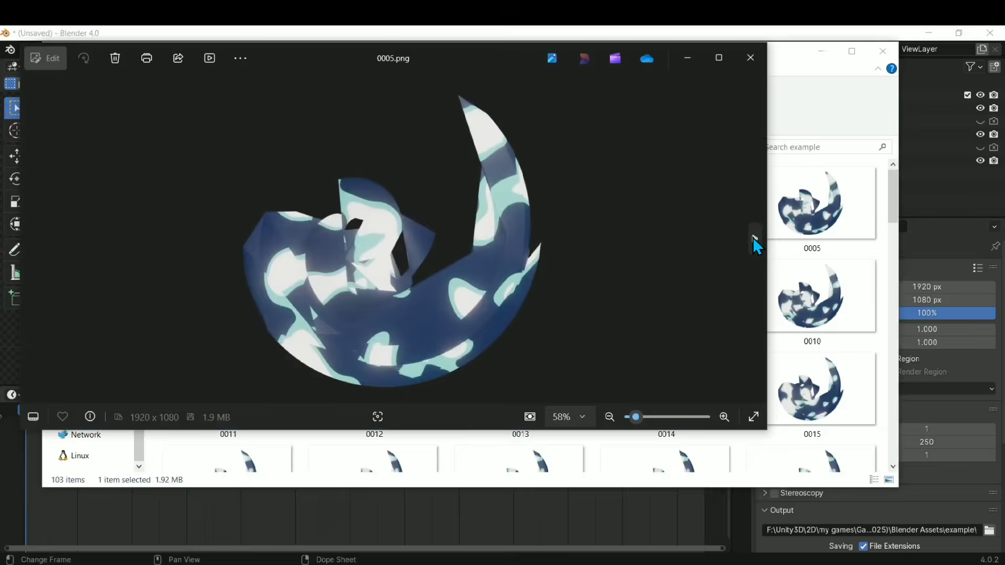
left_click(753, 238)
left_click(753, 237)
left_click(753, 238)
left_click(753, 237)
left_click(753, 237)
left_click(753, 238)
left_click(753, 238)
left_click(753, 237)
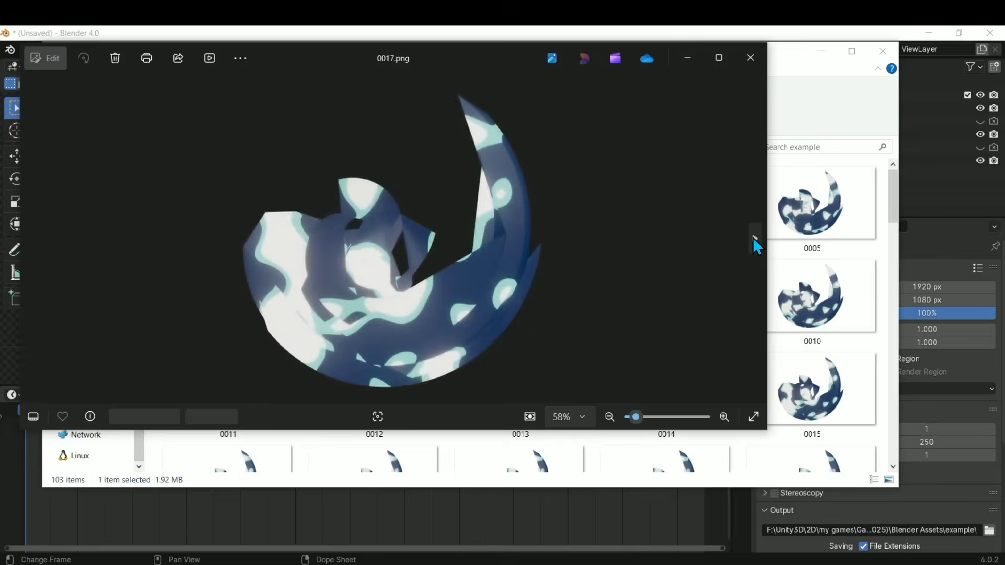
left_click(753, 238)
left_click(753, 237)
left_click(752, 237)
left_click(753, 238)
left_click(753, 237)
left_click(753, 237)
left_click(753, 238)
left_click(753, 237)
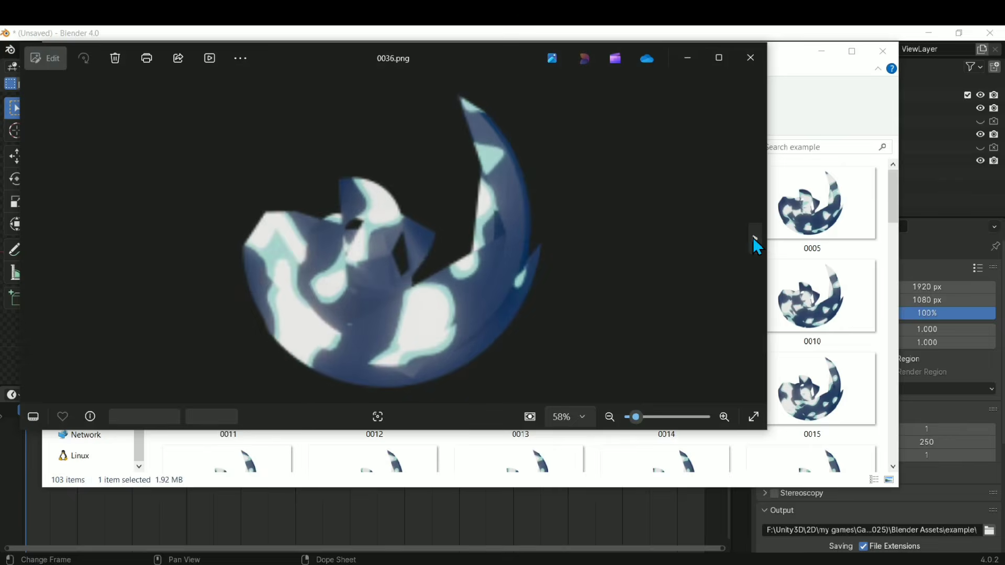
left_click(753, 237)
left_click(753, 237)
left_click(753, 237)
left_click(753, 237)
left_click(753, 237)
left_click(753, 237)
left_click(753, 237)
left_click(753, 237)
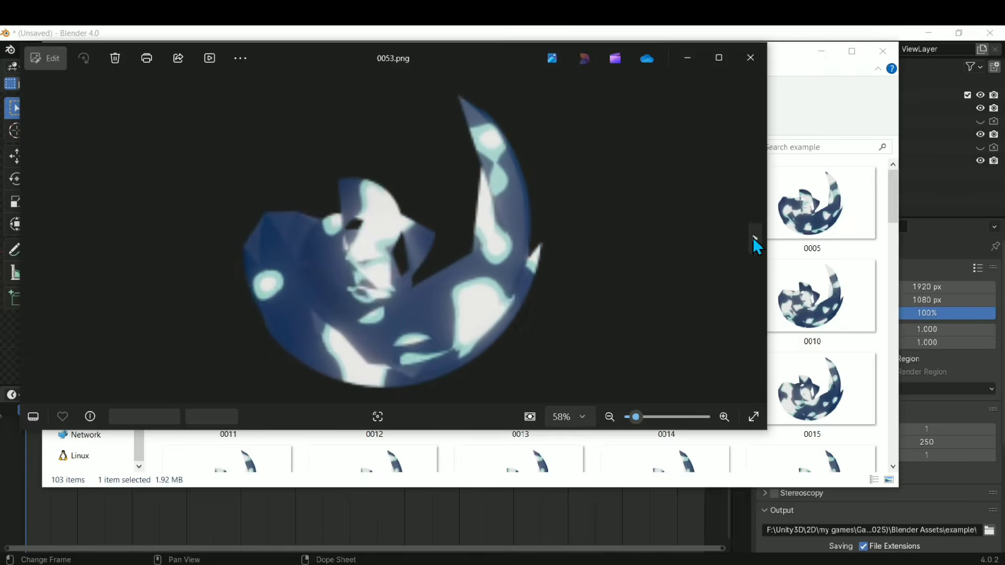
left_click(753, 237)
left_click(753, 237)
left_click(753, 237)
left_click(753, 237)
left_click(753, 237)
left_click(753, 238)
left_click(753, 237)
left_click(753, 237)
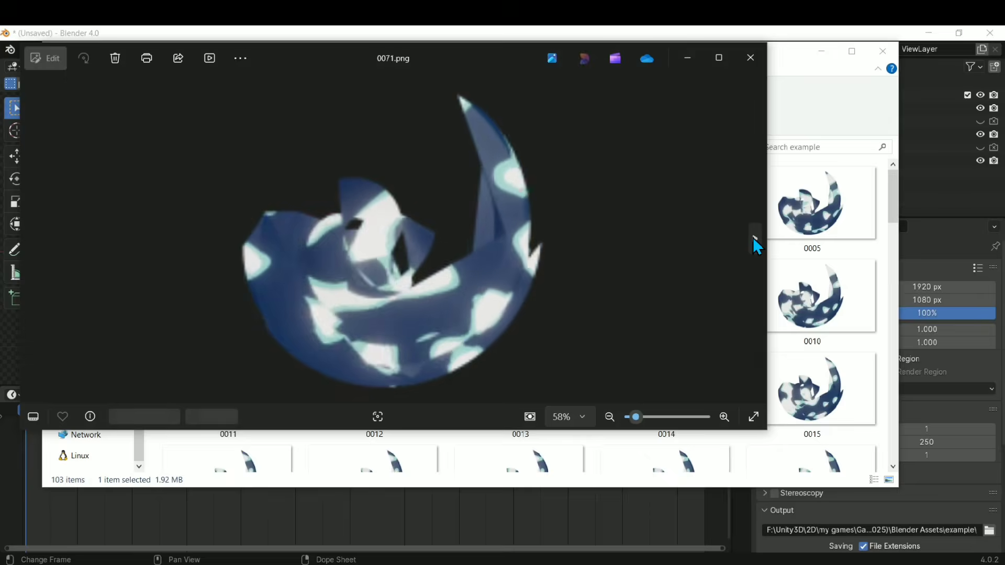
left_click(753, 237)
left_click(753, 238)
left_click(753, 238)
left_click(753, 237)
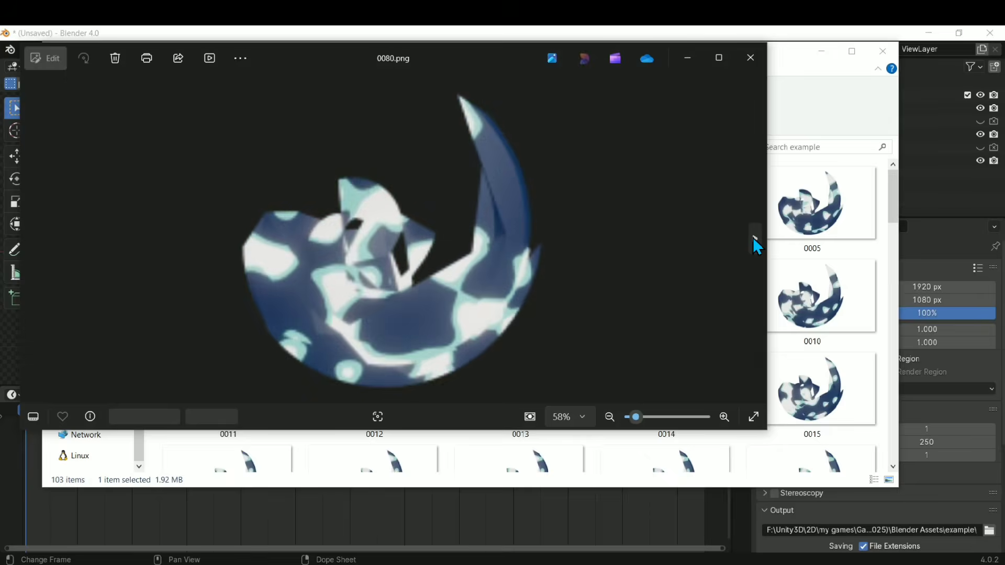
left_click(751, 58)
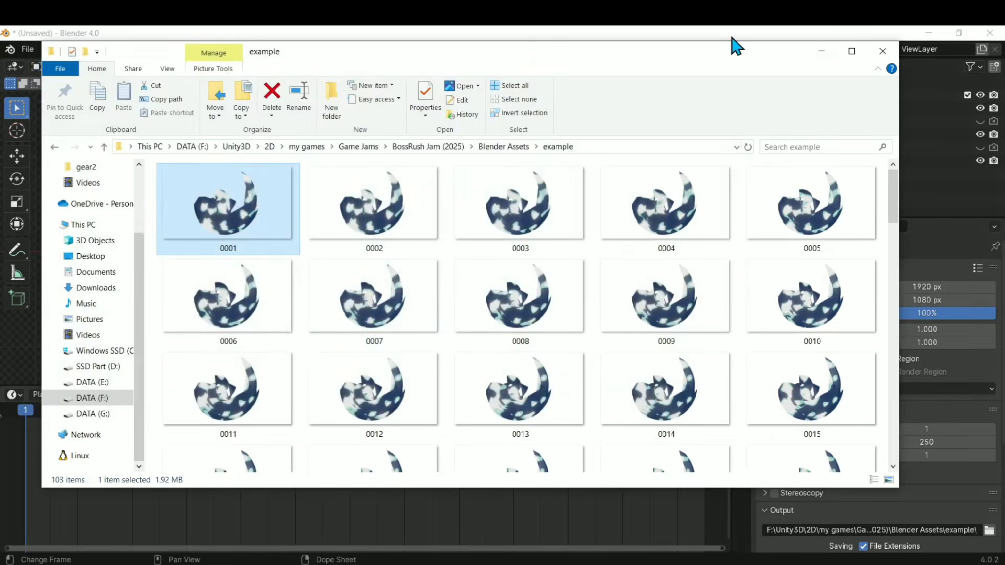
- Return to Blender, examine the Cube.001 slash mesh from several angles, and switch back to the example folder
left_click(733, 37)
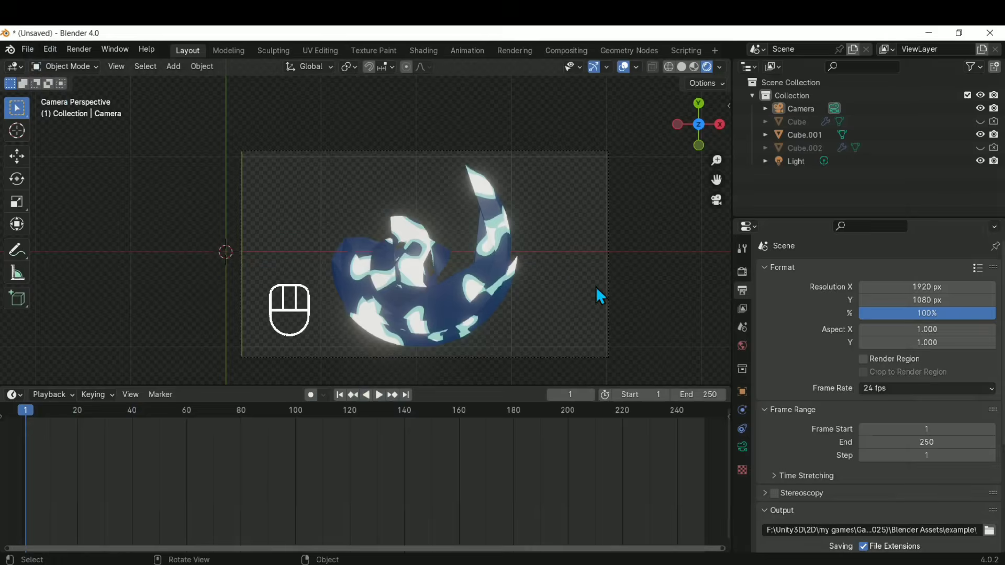
middle_click_drag(322, 273, 383, 274)
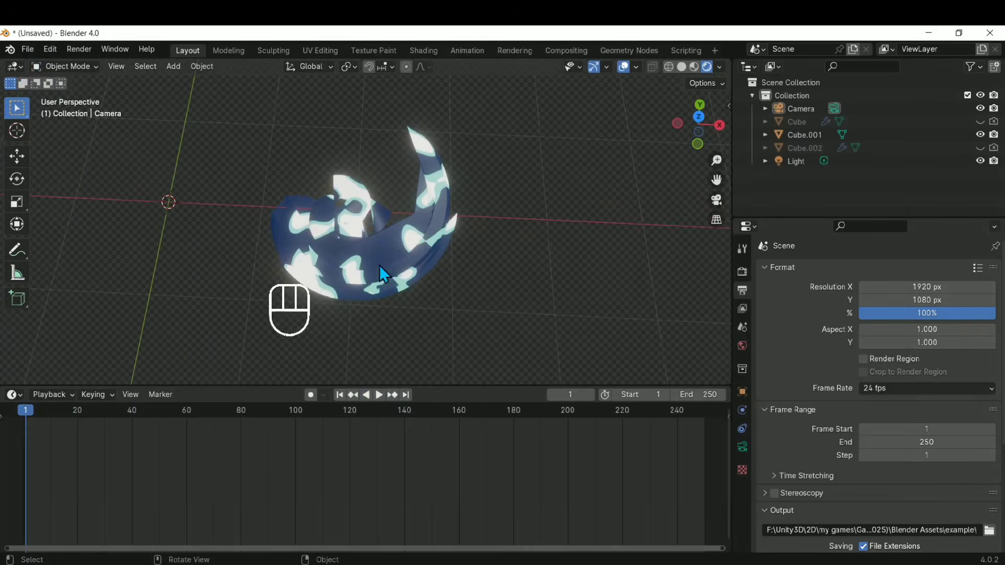
left_click(420, 279)
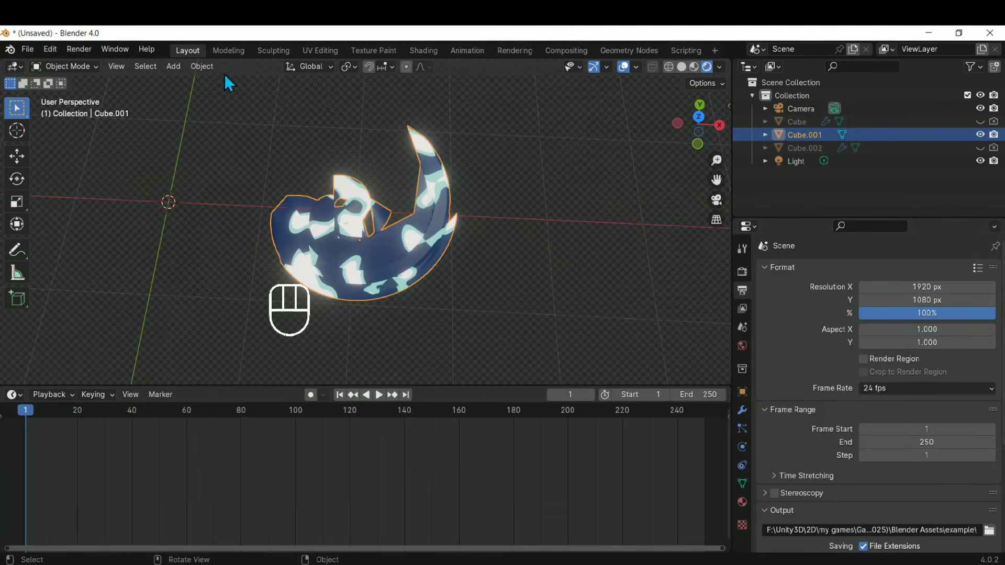
left_click(242, 52)
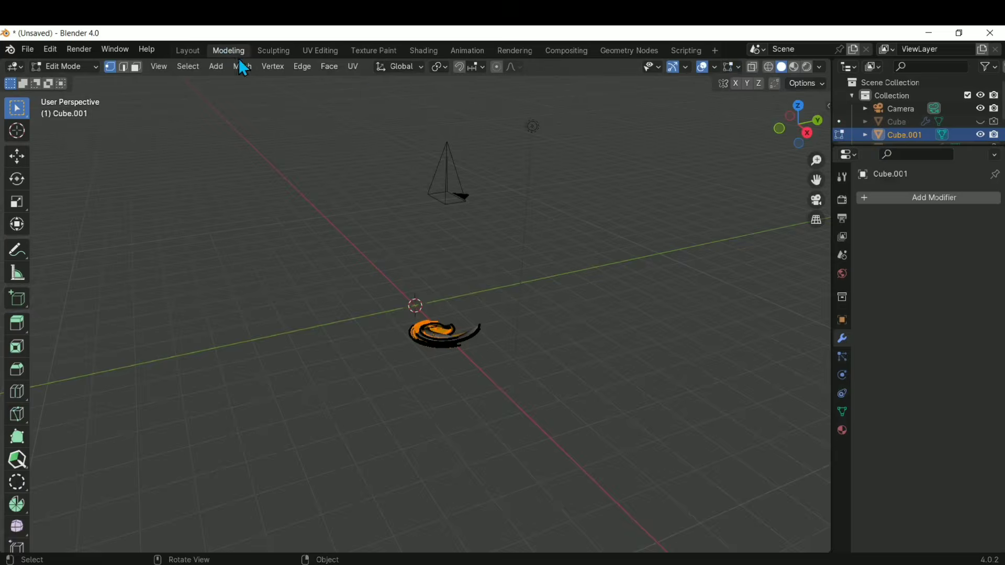
left_click(188, 51)
mouse_move(449, 269)
middle_mouse_down()
mouse_move(375, 211)
mouse_move(435, 272)
middle_mouse_up()
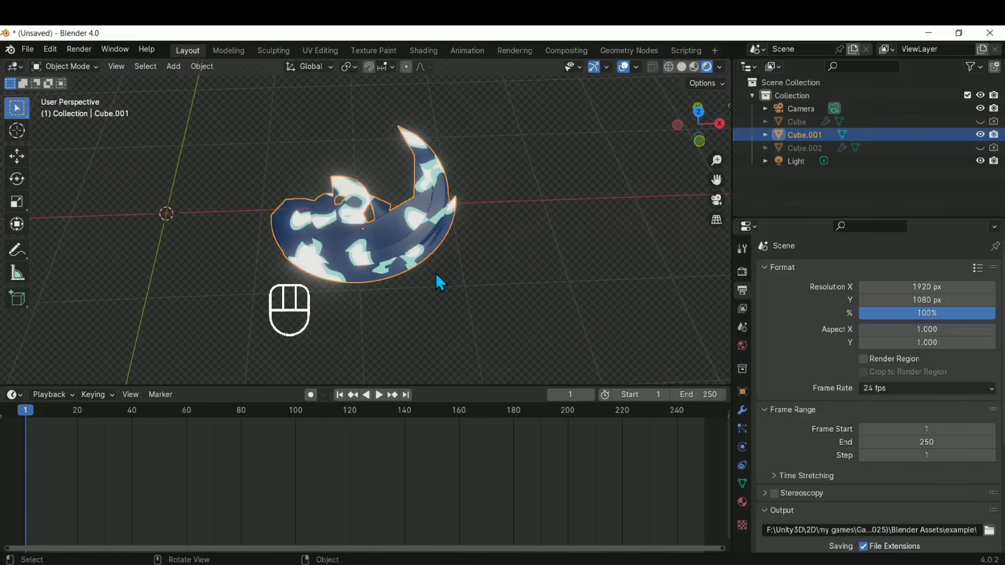
middle_click_drag(351, 228, 343, 270)
scroll(344, 271, "up", 3)
key("alt+Tab")
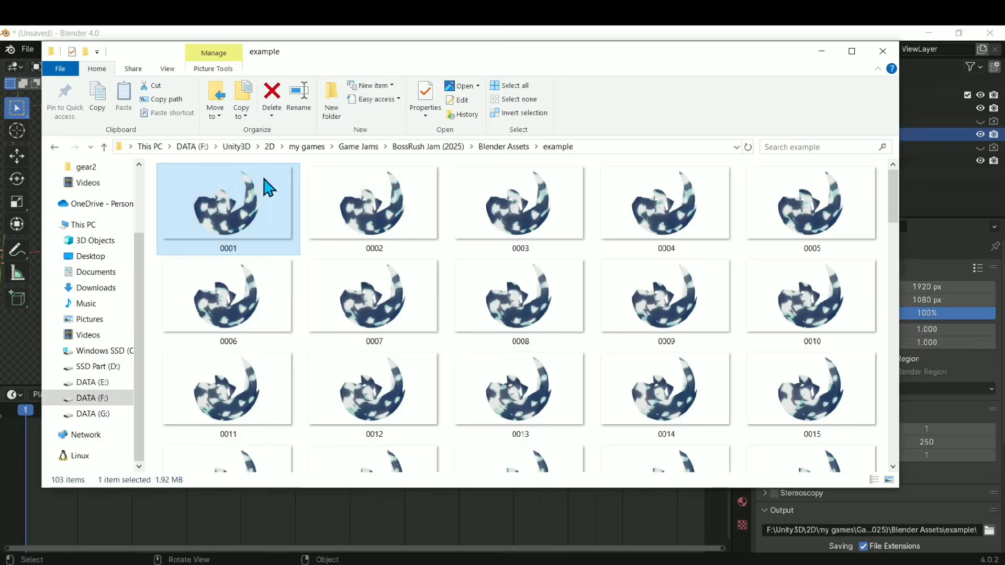
- Compare the rendered frame thumbnails 0001 to 0005 in the example folder, ending on 0001
left_click(387, 228)
left_click(534, 222)
left_click(730, 236)
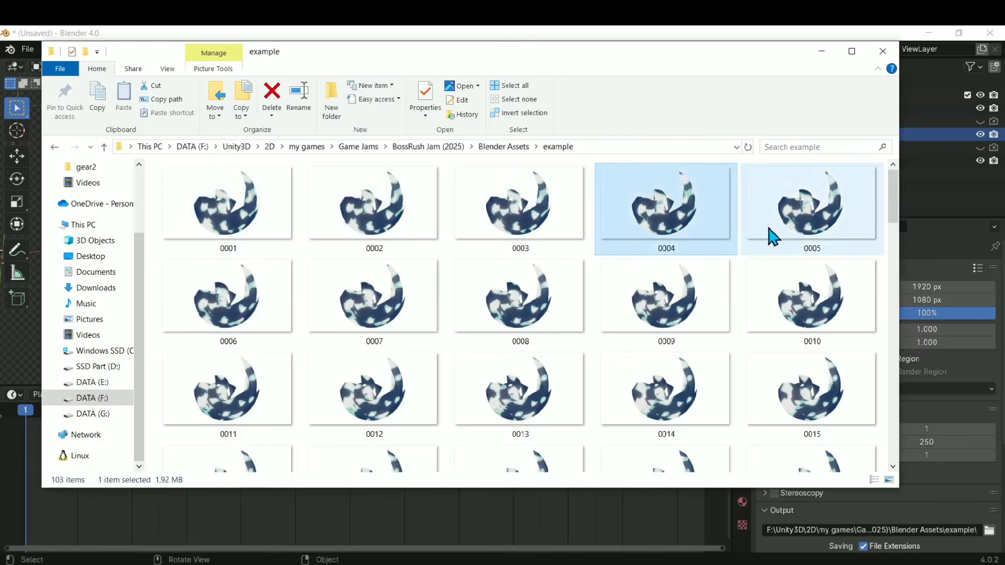
left_click(770, 236)
left_click(290, 230)
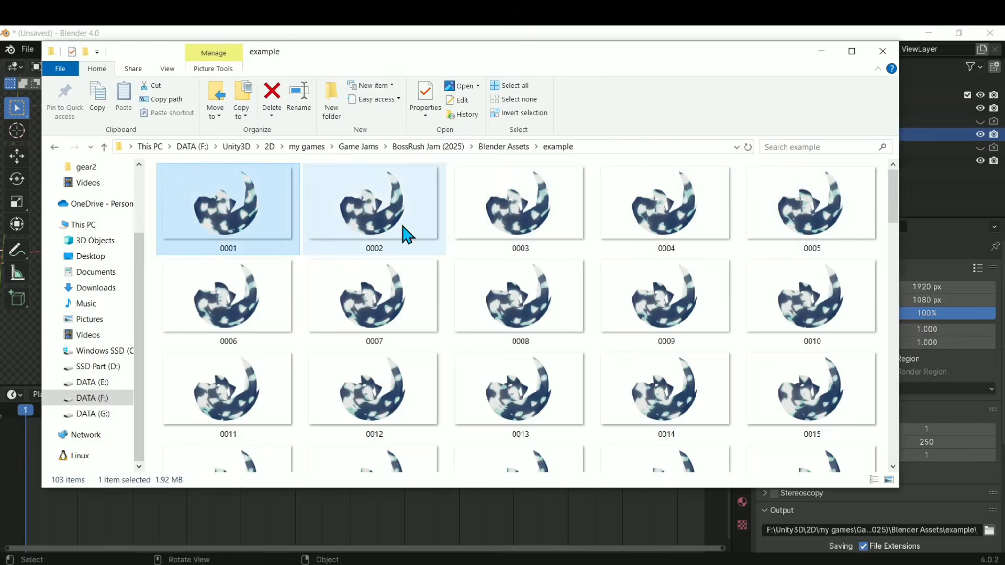
- Look through the rendered frame thumbnails up to 0103 and select all the images in the example folder
scroll(796, 396, "down", 15)
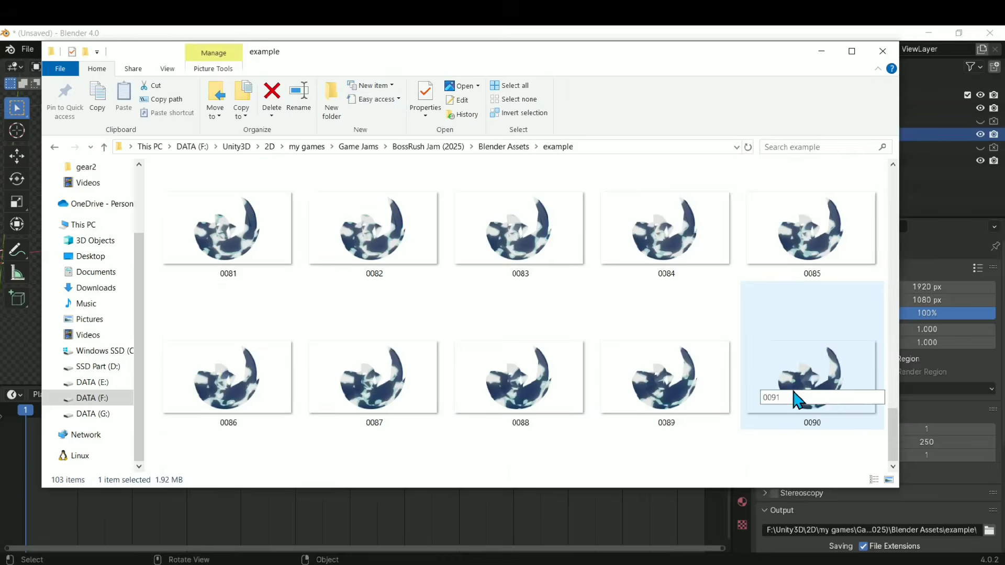
scroll(765, 392, "down", 4)
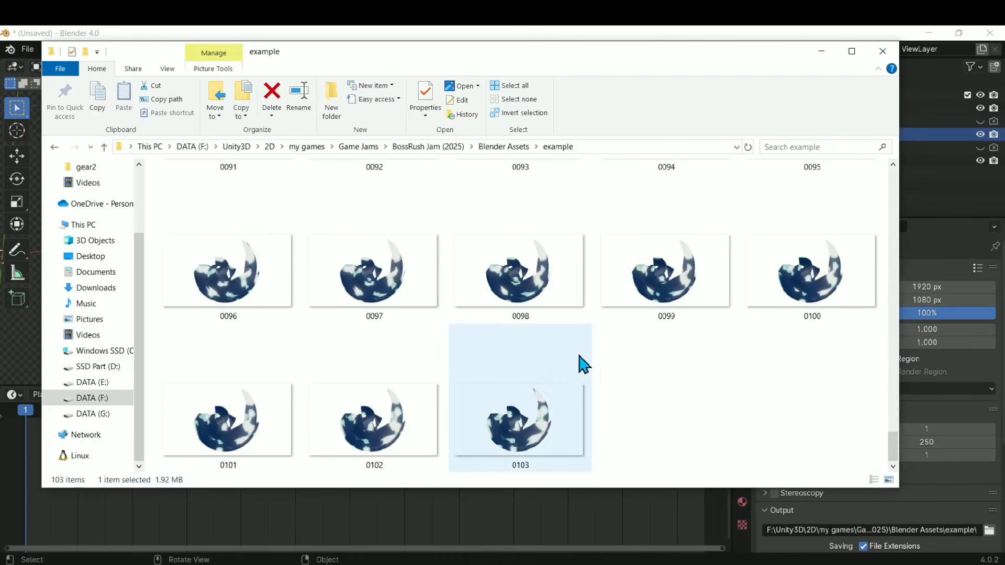
scroll(579, 355, "up", 13)
scroll(403, 256, "down", 2)
scroll(403, 257, "down", 11)
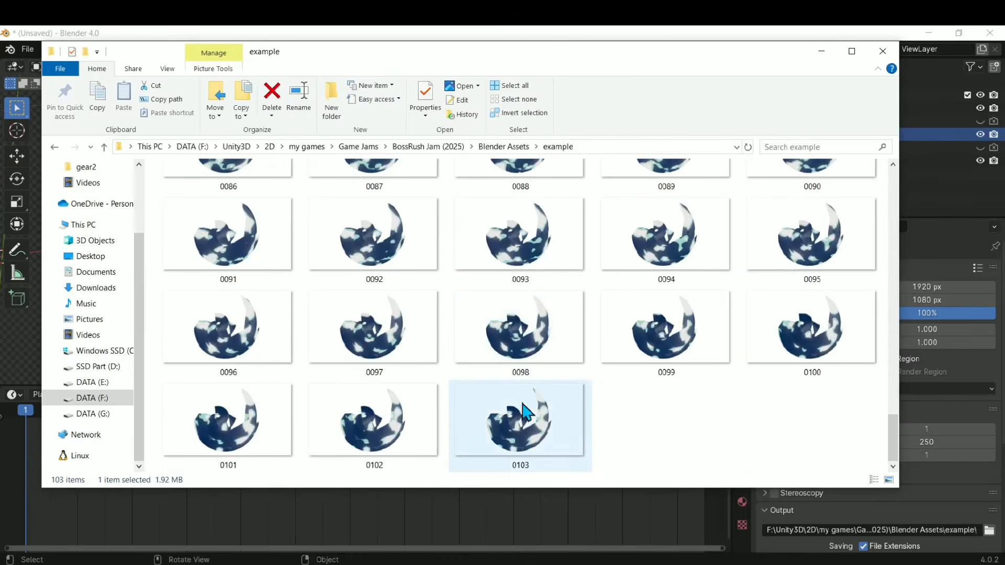
key("ctrl+a")
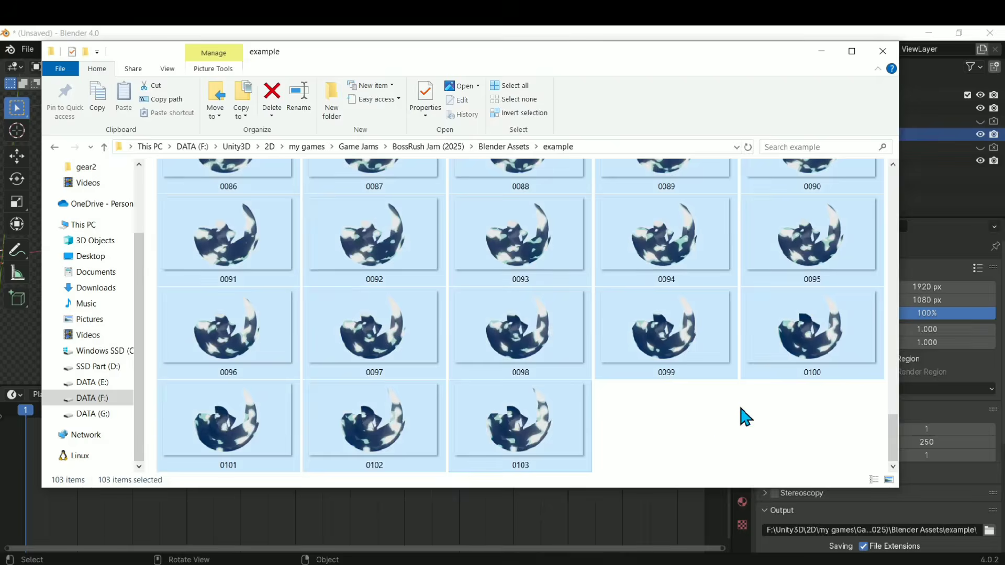
scroll(786, 388, "up", 17)
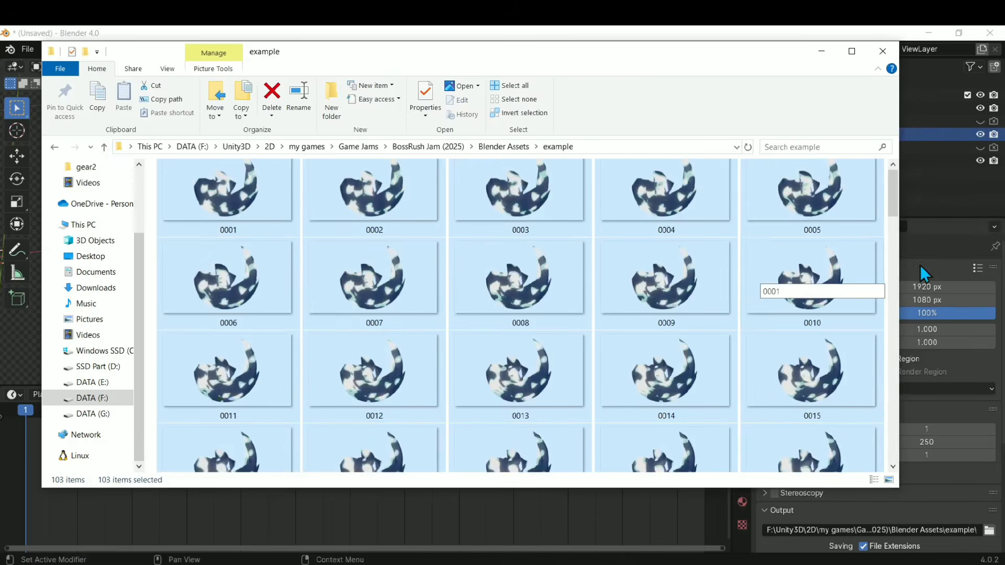
- Return to Blender, open the Shading workspace and look over the node tree of Cube.001's material
left_click(955, 235)
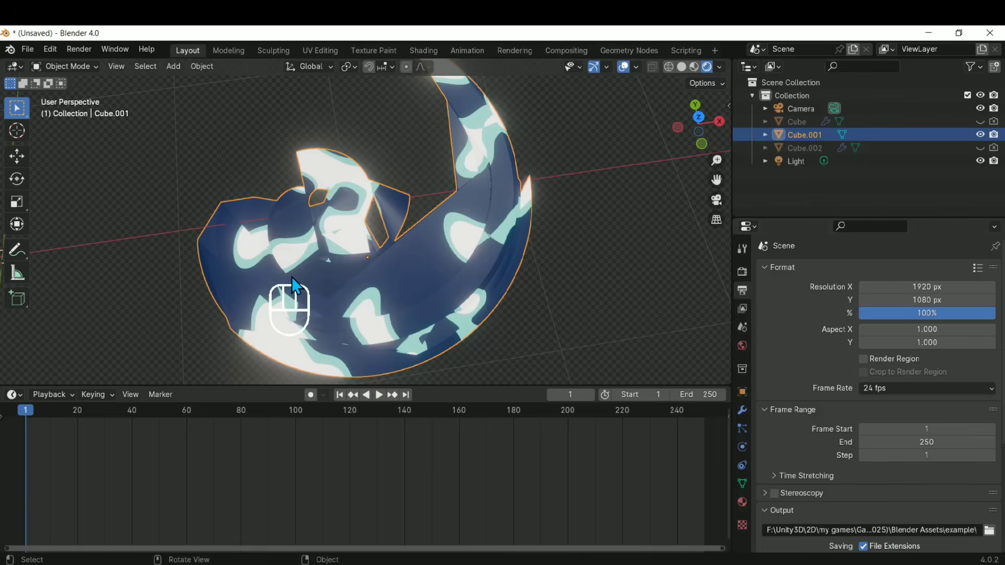
scroll(292, 279, "down", 3)
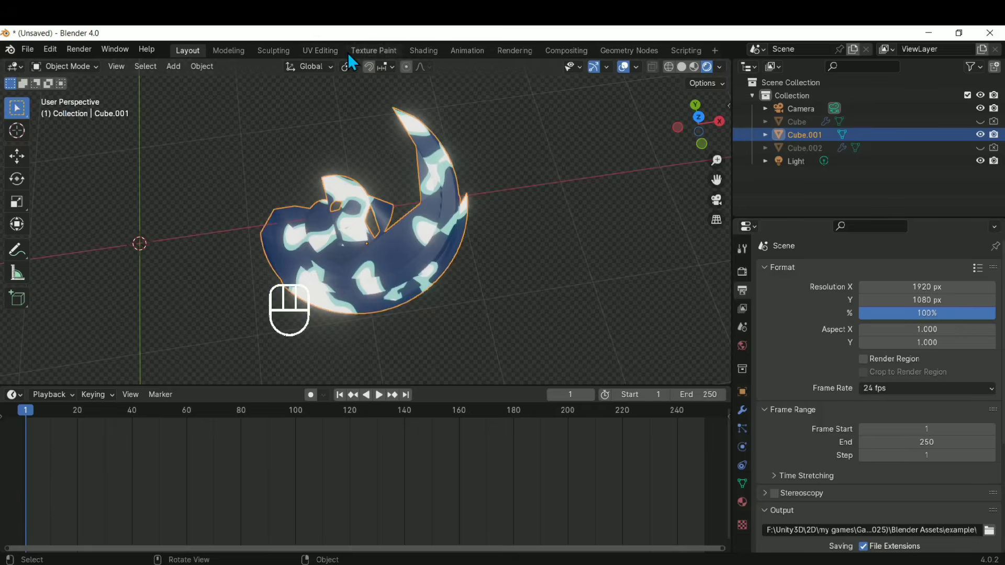
left_click(427, 51)
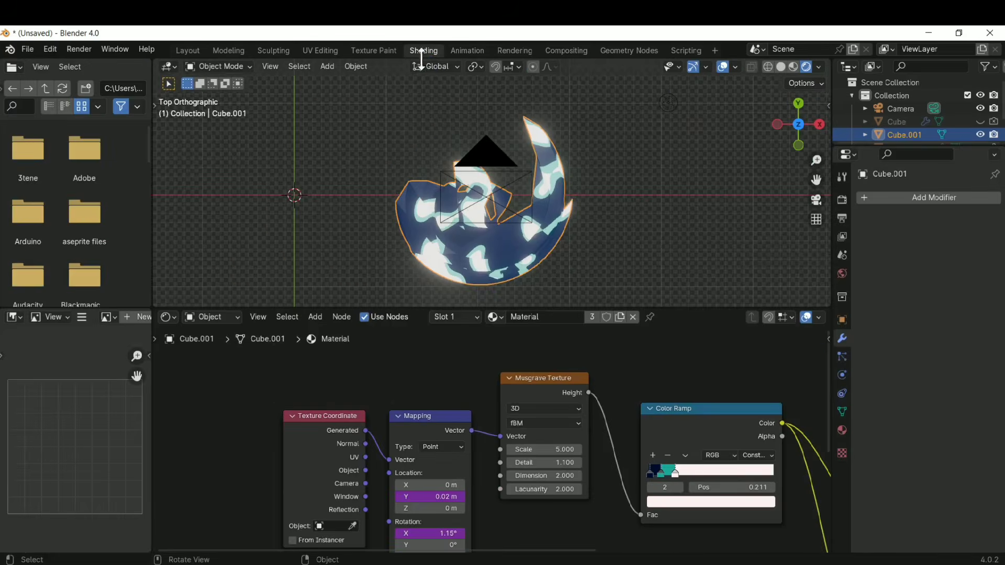
mouse_move(509, 246)
middle_mouse_down()
mouse_move(480, 178)
mouse_move(478, 229)
mouse_move(467, 191)
mouse_move(469, 269)
mouse_move(488, 253)
mouse_move(500, 215)
mouse_move(510, 291)
middle_mouse_up()
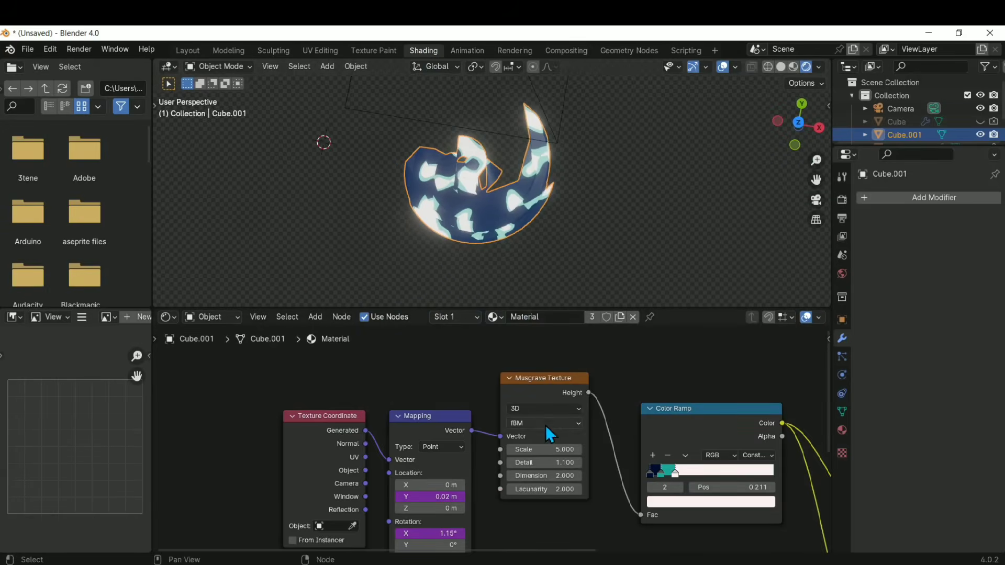
middle_click_drag(715, 439, 493, 408)
scroll(495, 414, "up", 4)
scroll(428, 481, "down", 5)
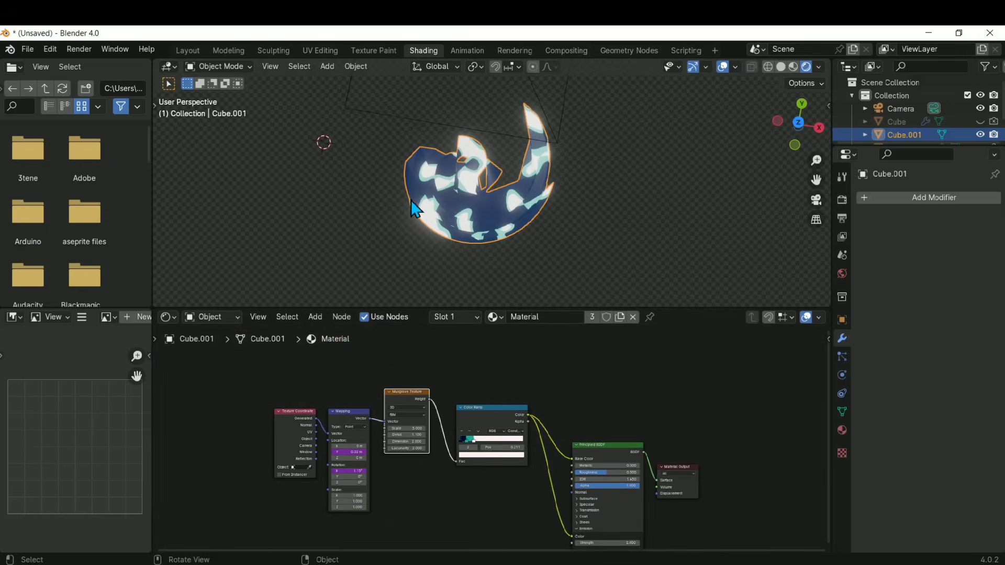
middle_click_drag(447, 465, 568, 385)
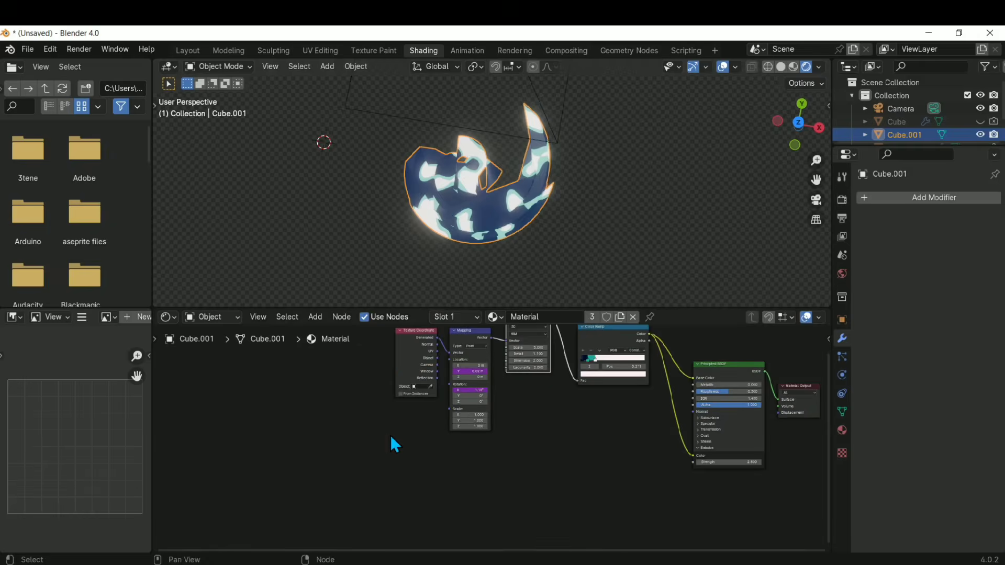
key("shift+a")
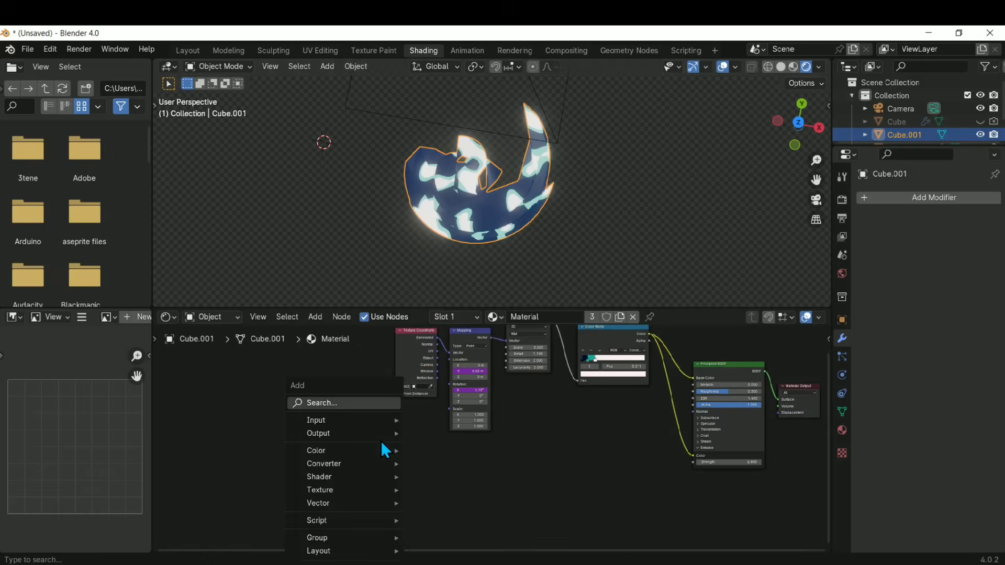
left_click(354, 404)
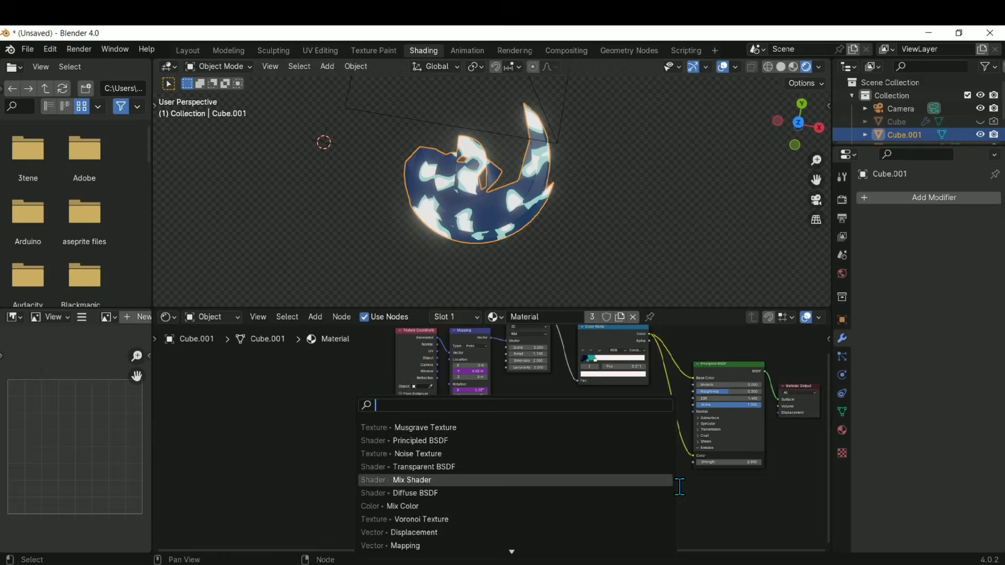
left_click(273, 451)
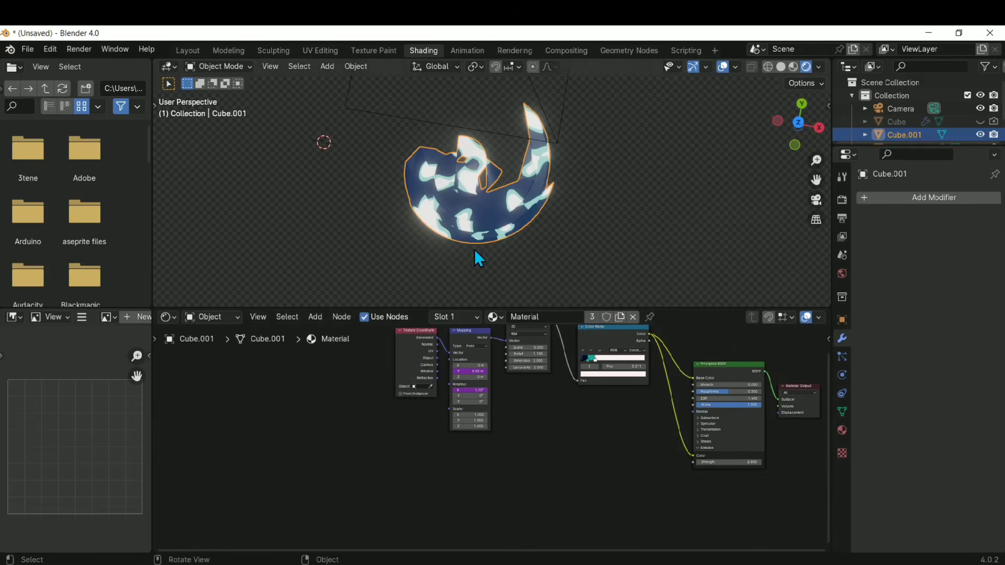
key("shift+a")
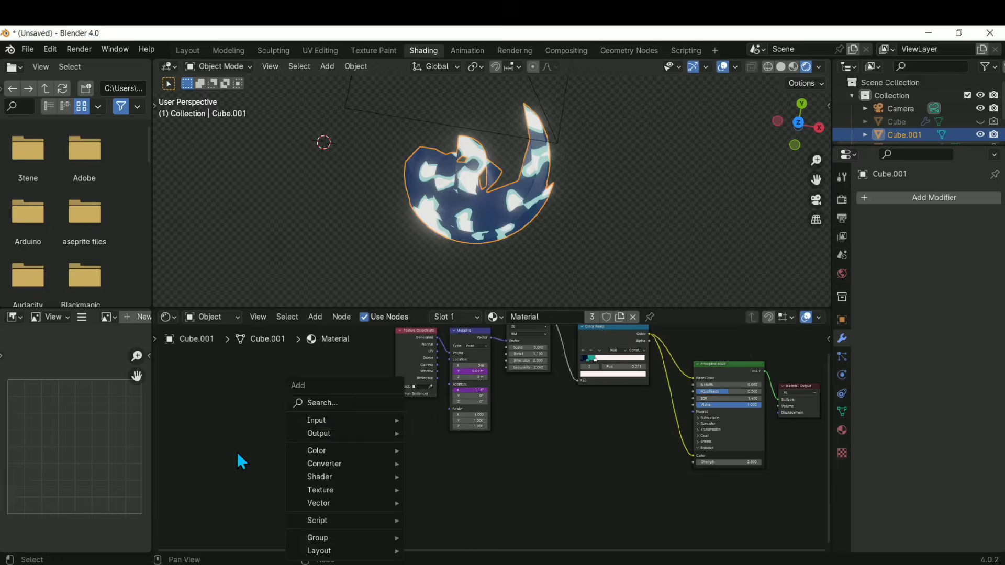
- Add an Image Texture node in the empty area below the Texture Coordinate node and frame it in the node editor
key("shift+a")
left_click(296, 404)
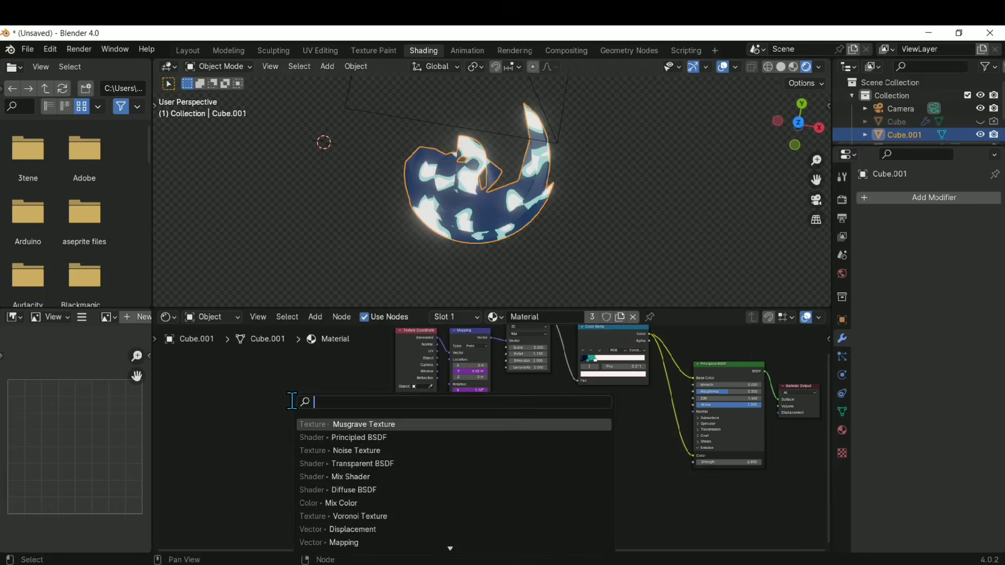
type("imag")
key("Return")
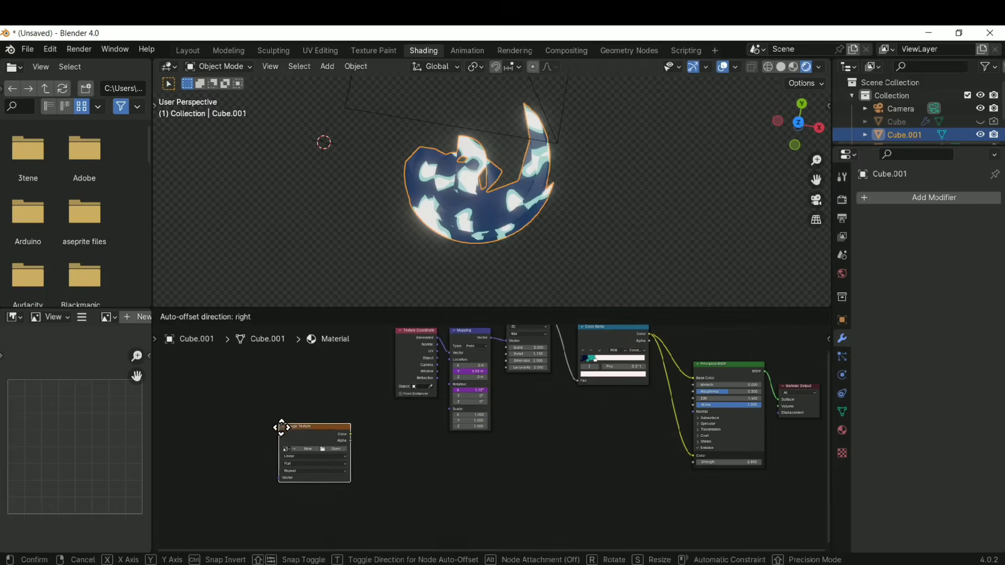
left_click(282, 427)
key("KP_Decimal")
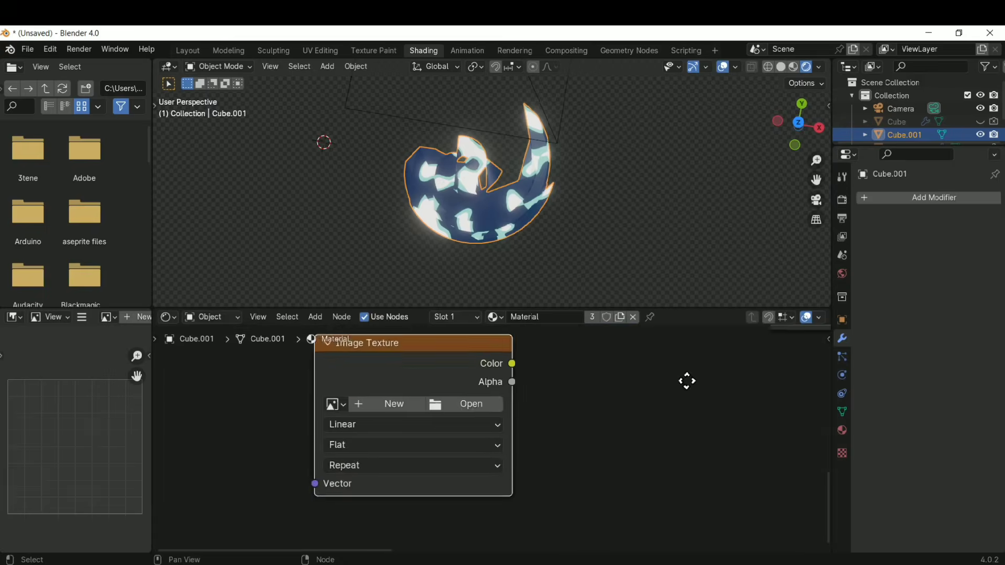
- Create a new image named "water" in the Image Texture node, keeping the default size and colour
left_click(378, 422)
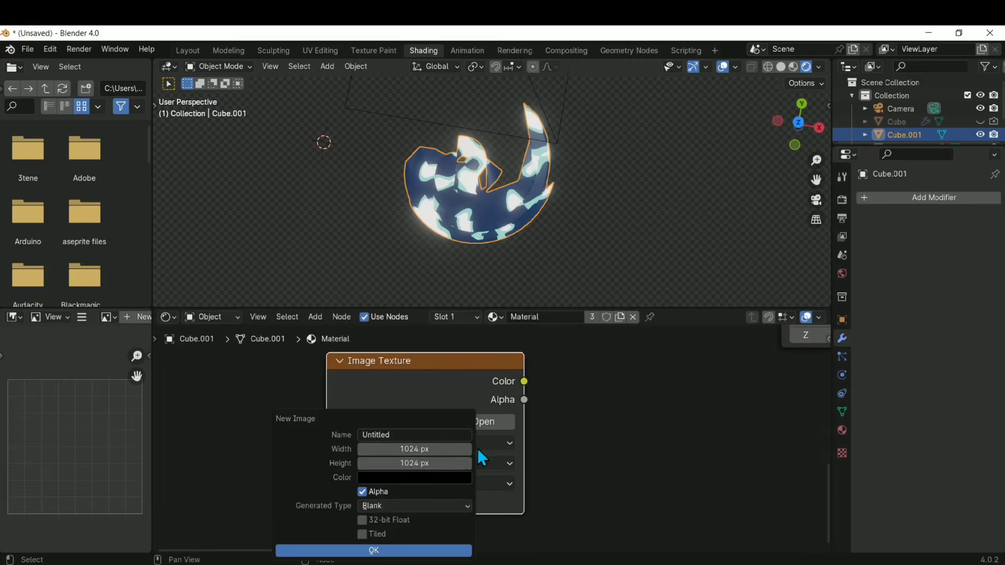
left_click(416, 436)
type("water")
key("Return")
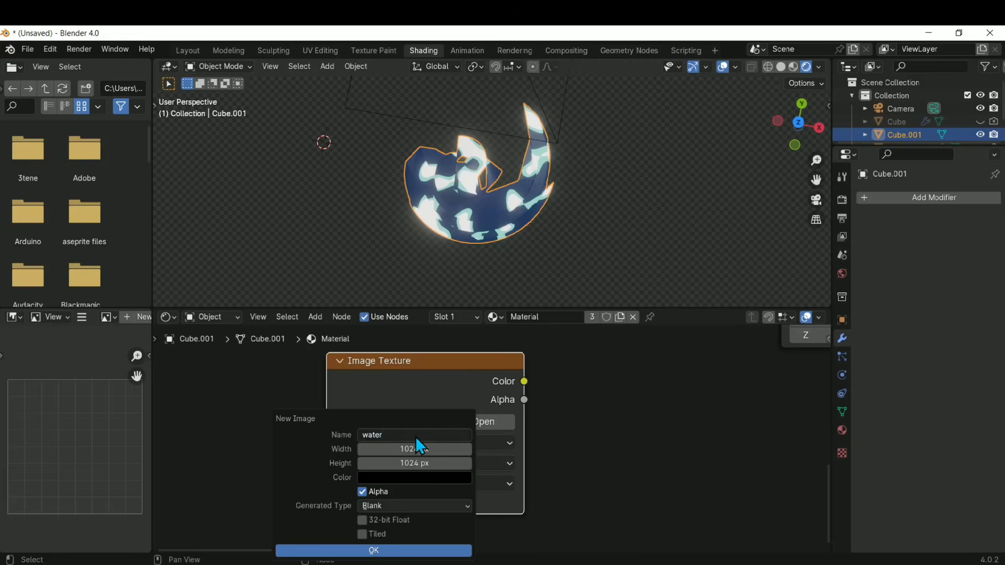
left_click(397, 555)
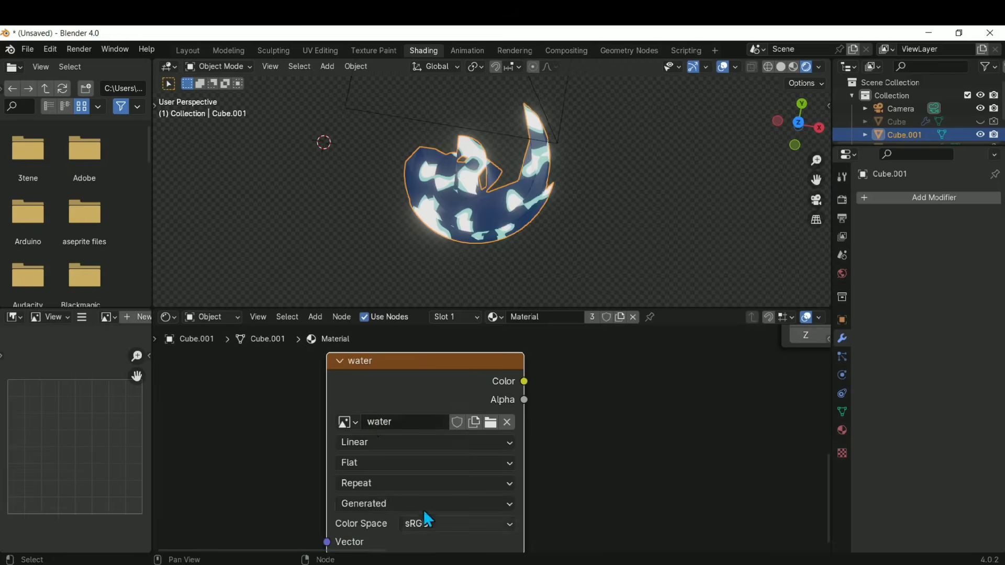
- Switch the scene's render engine to Cycles
left_click(842, 200)
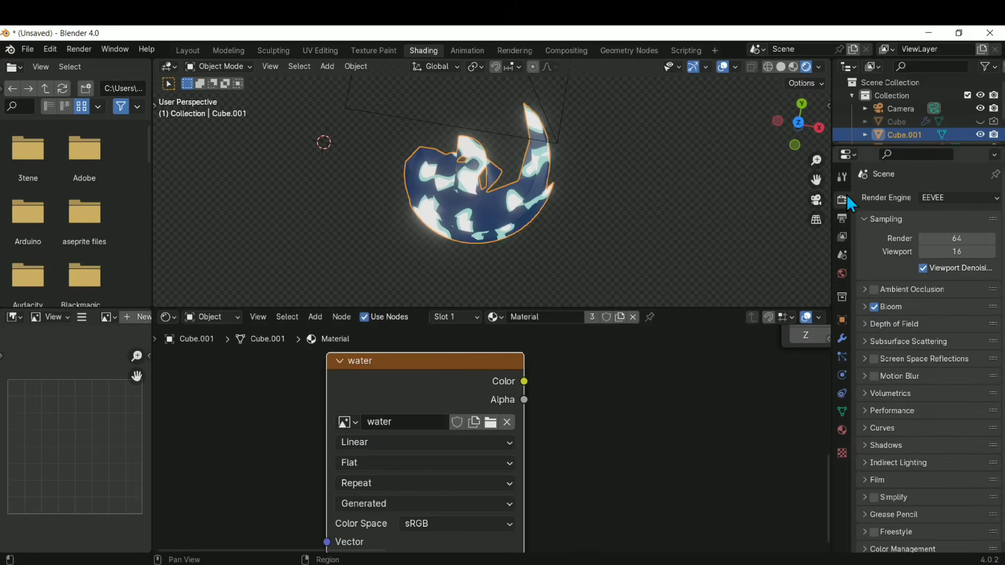
left_click(947, 198)
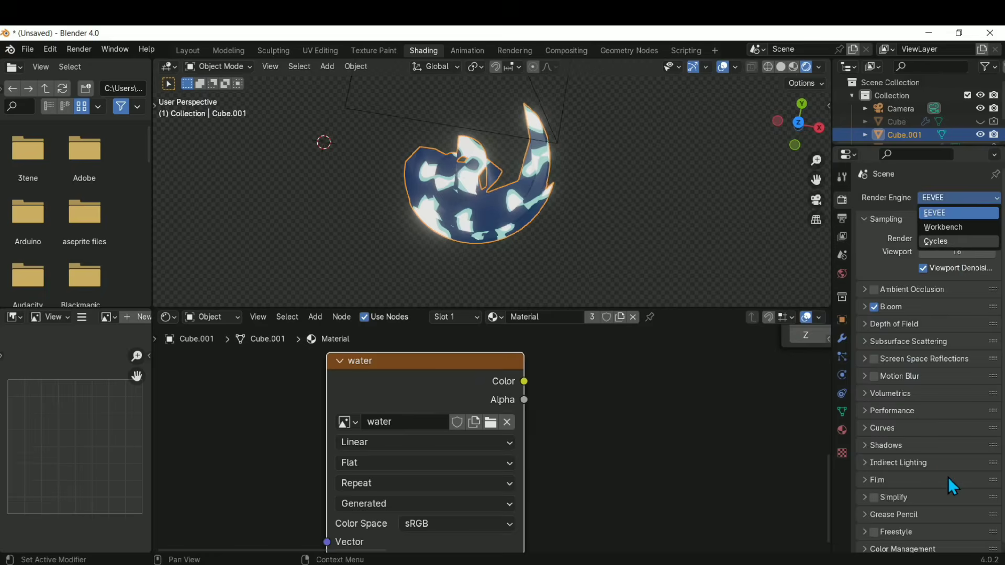
left_click(937, 241)
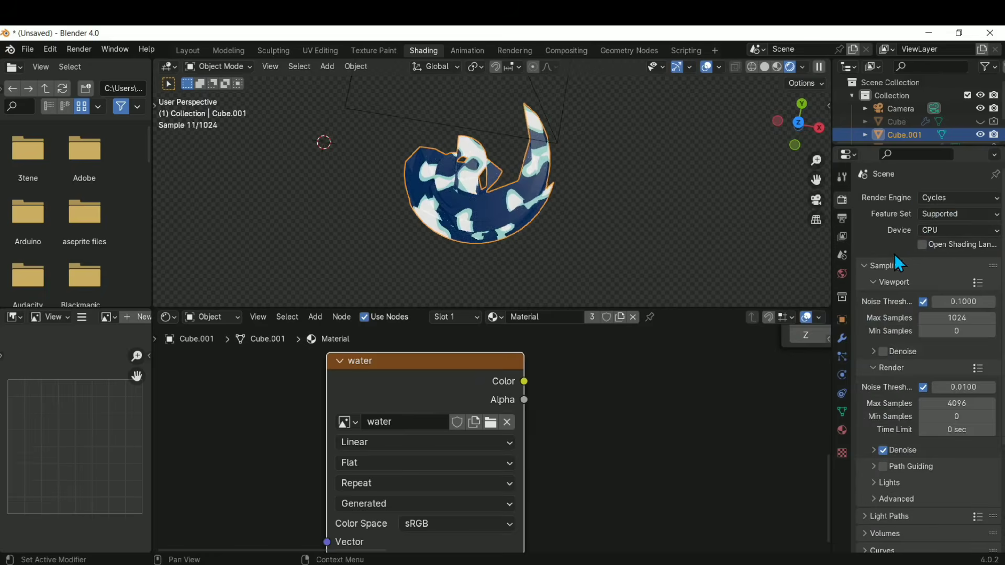
- Examine the slash mesh in the Cycles-rendered viewport and look over the Cycles render settings
middle_click_drag(425, 207, 485, 195)
scroll(485, 195, "up", 2)
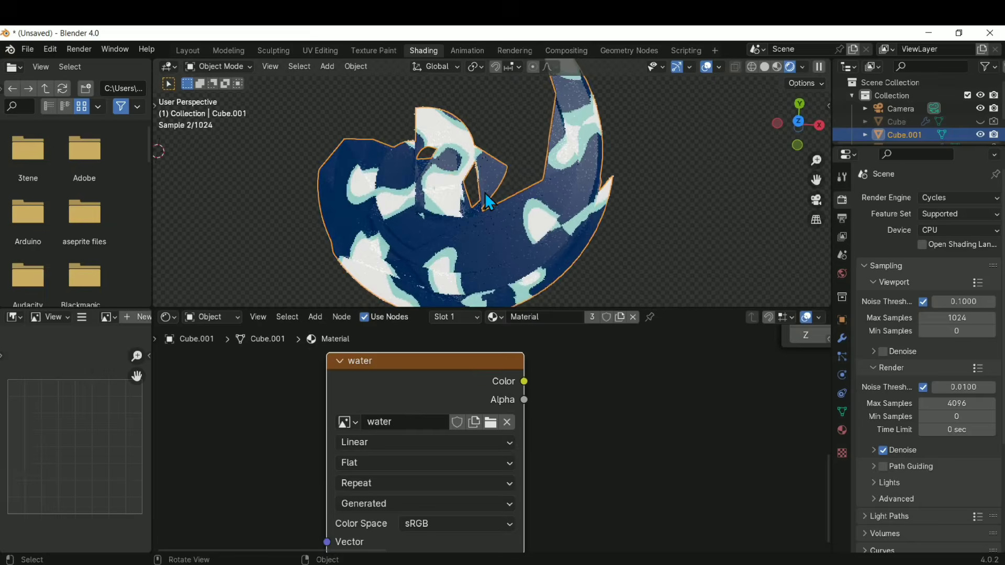
scroll(485, 192, "down", 1)
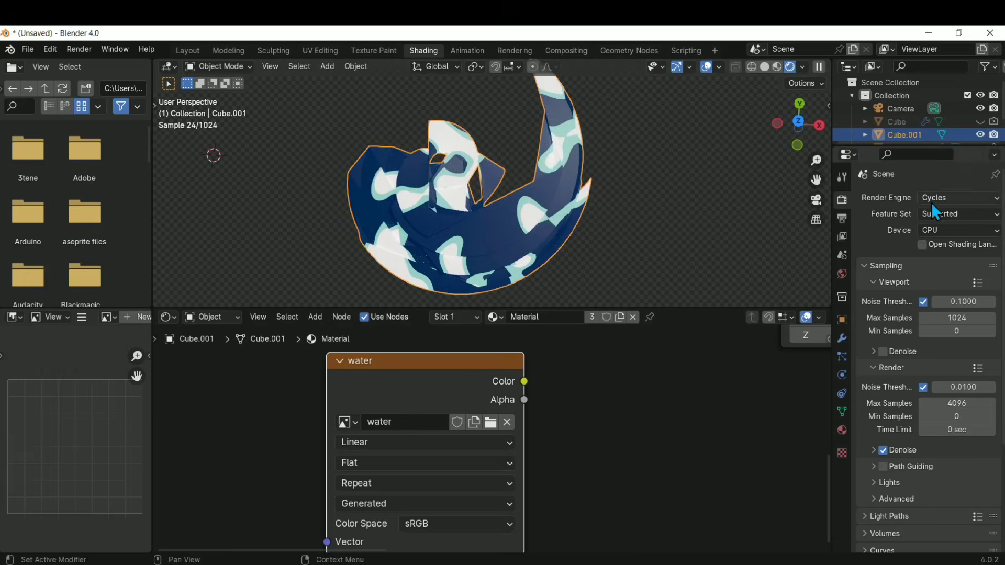
scroll(951, 271, "down", 5)
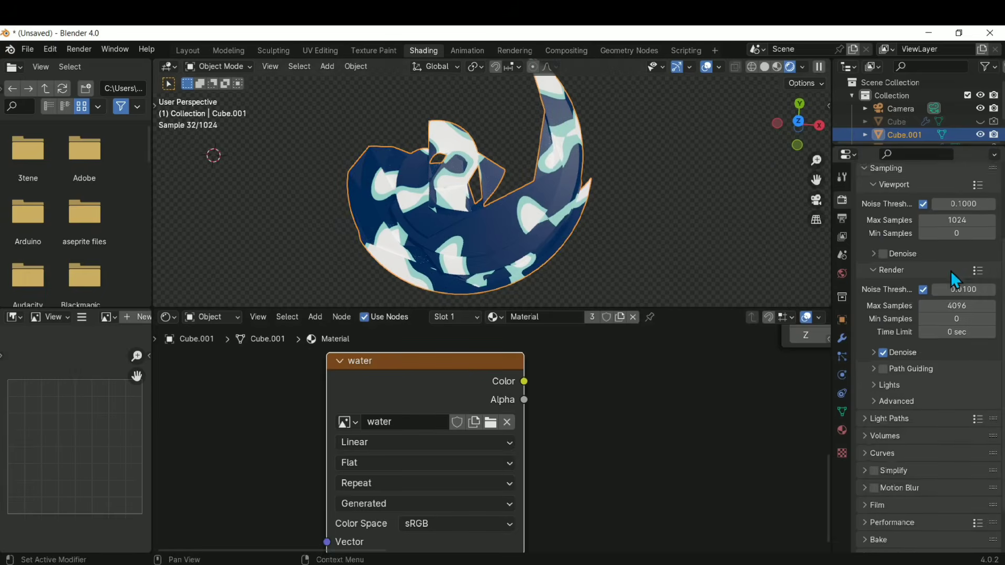
scroll(951, 271, "up", 5)
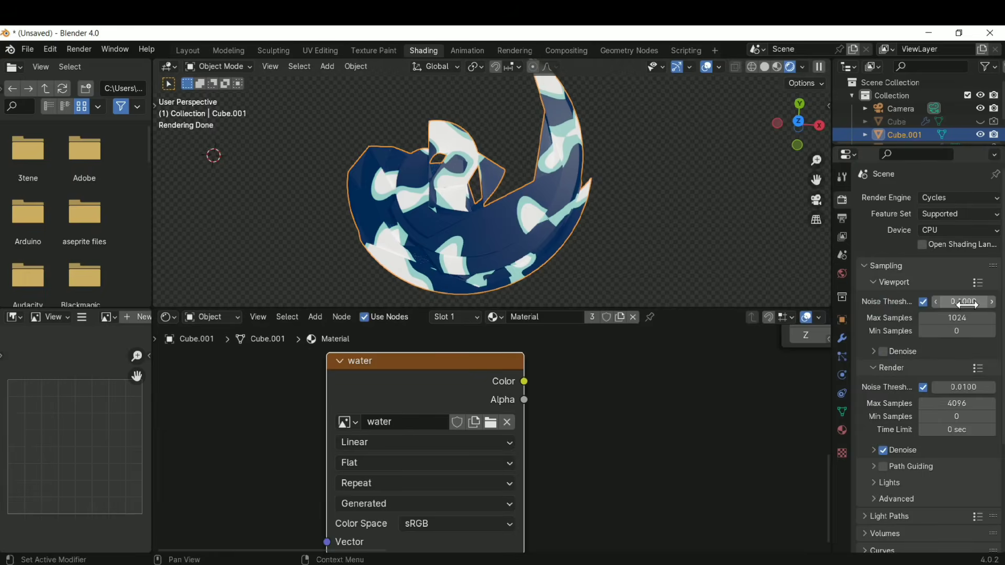
- Review the material's Mapping, Musgrave Texture and Color Ramp nodes and the render engine choices, returning to the water image node
middle_click_drag(762, 428, 319, 425)
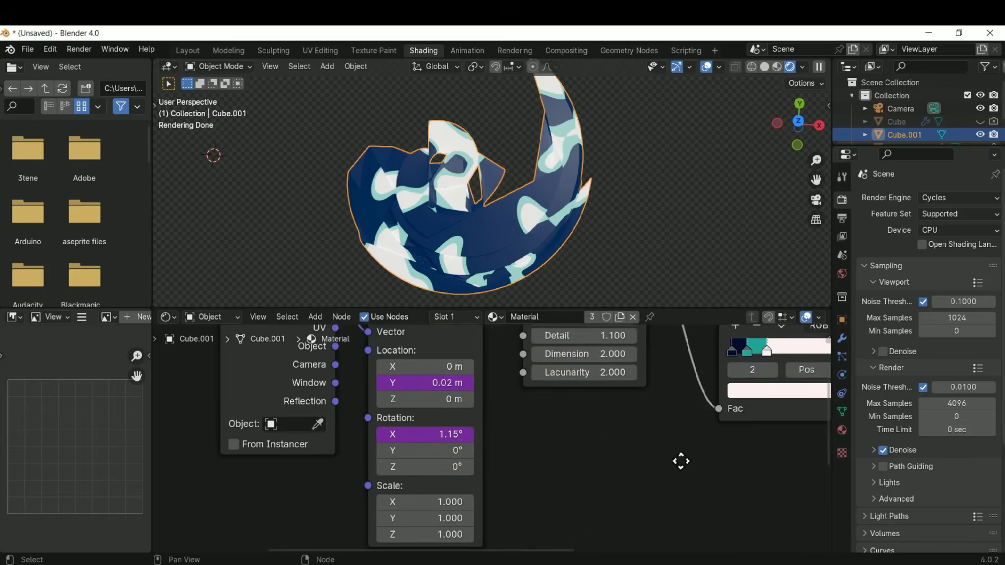
middle_click_drag(681, 461, 548, 514)
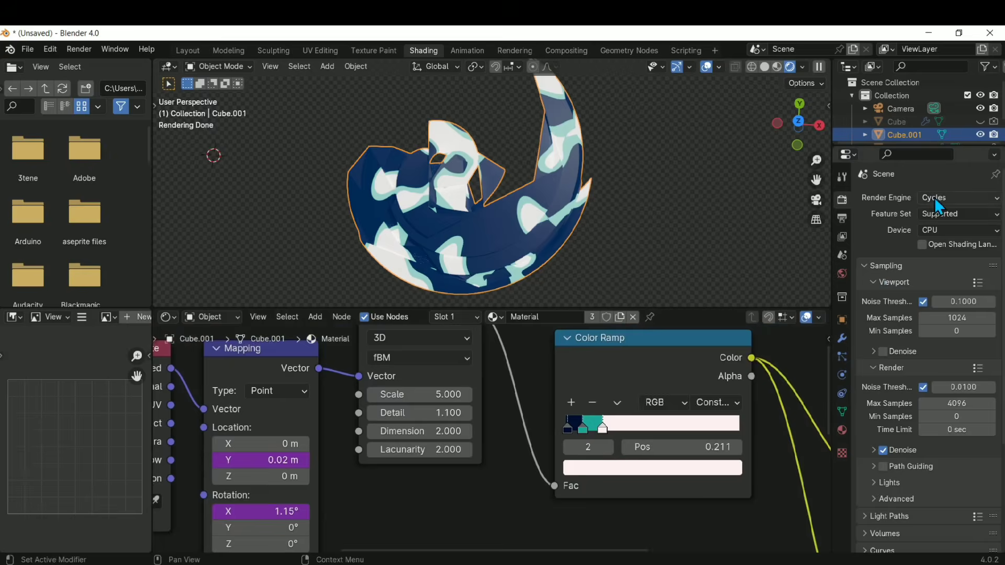
left_click(934, 197)
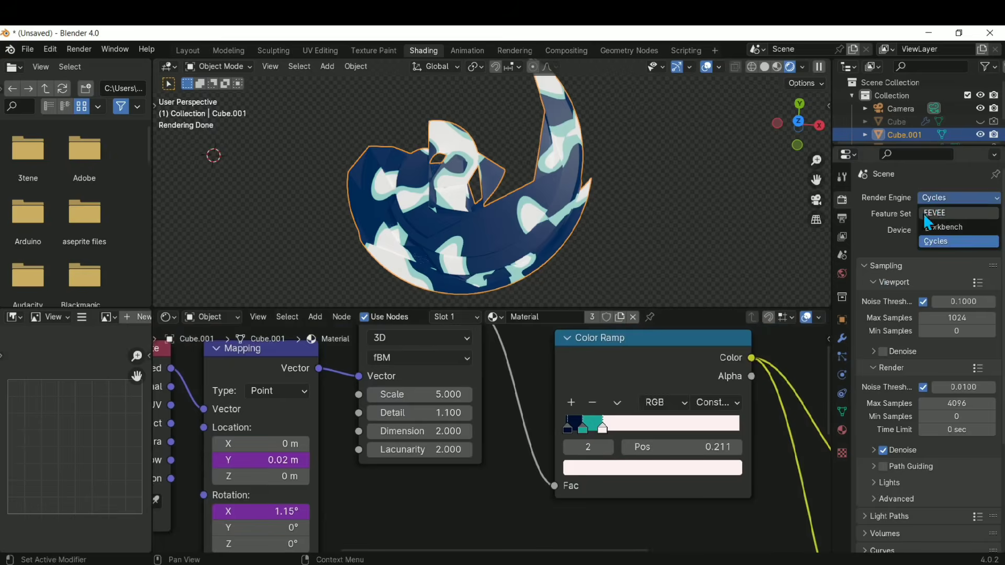
middle_click_drag(388, 522, 779, 301)
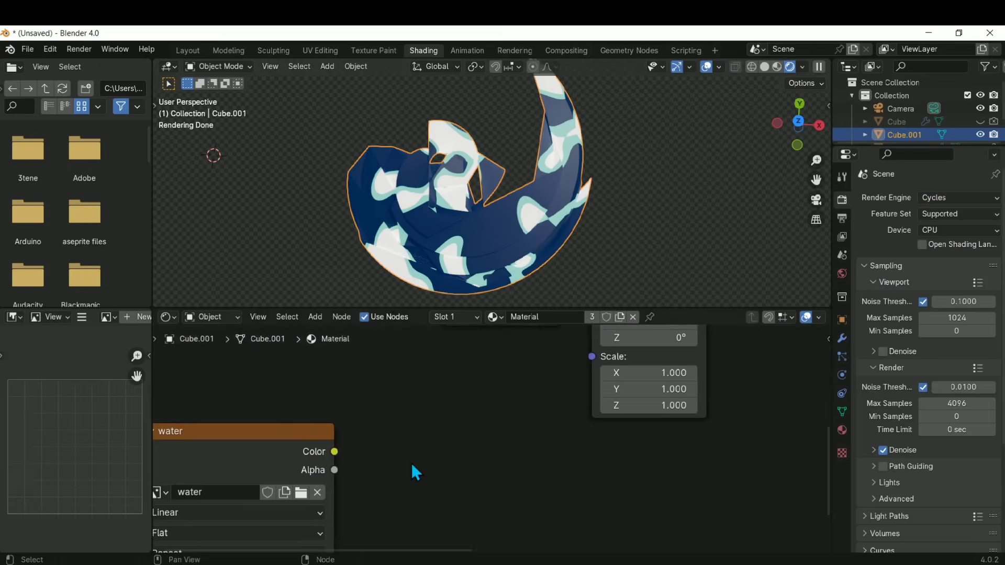
middle_click_drag(413, 471, 536, 375)
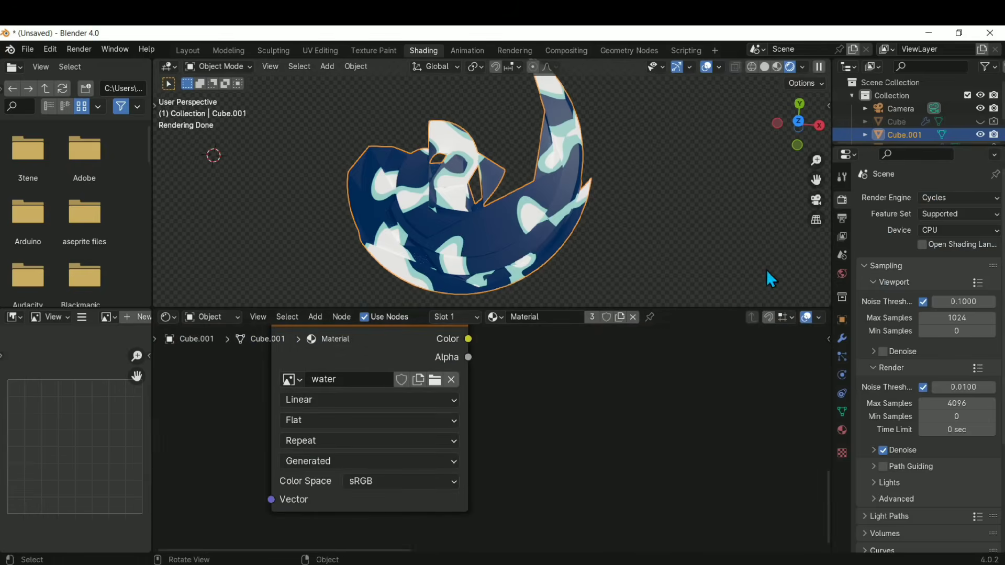
- Reposition the water image texture node in the slash material's node graph, below the mapping nodes
middle_click_drag(581, 281, 401, 212)
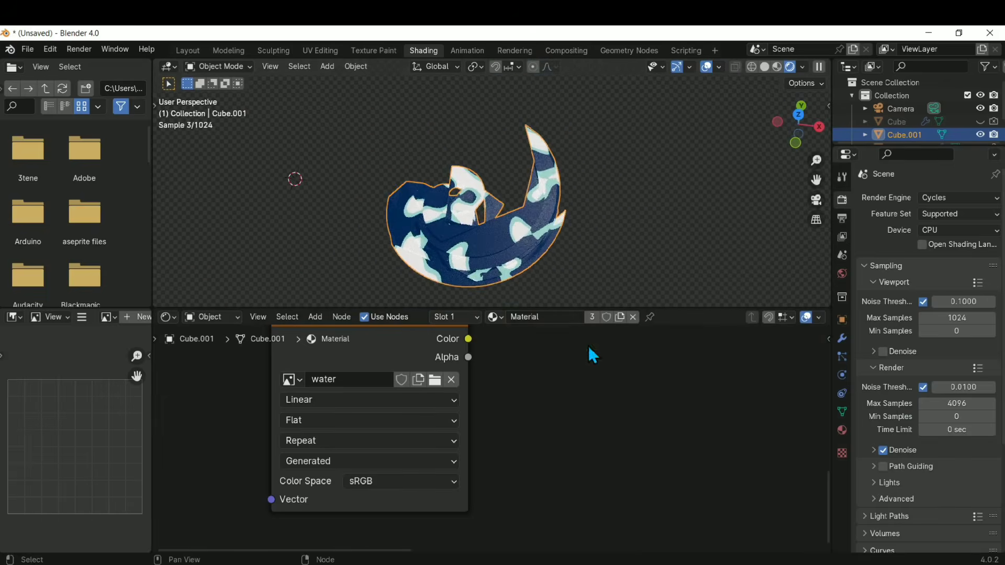
middle_click_drag(563, 426, 663, 495)
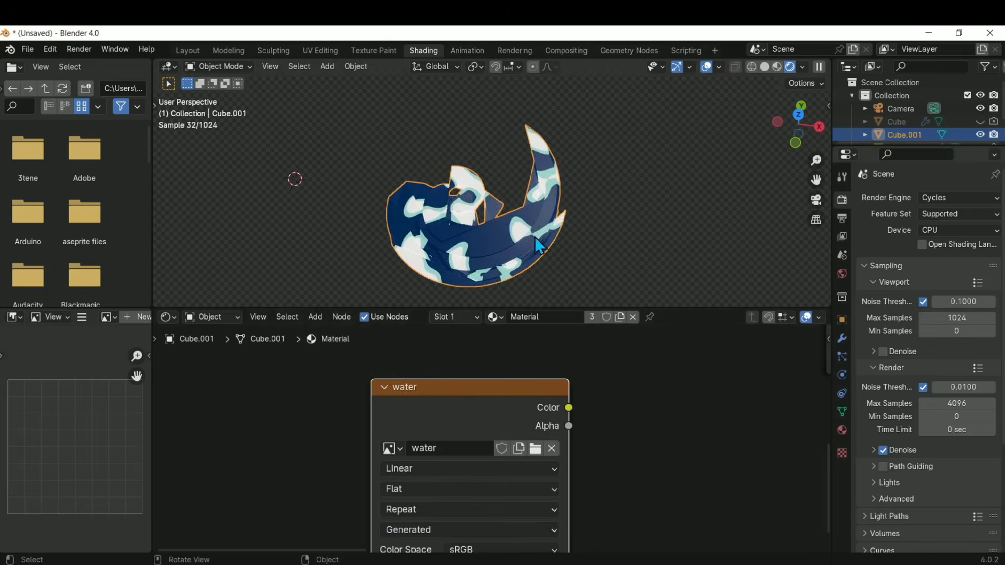
left_click_drag(506, 404, 493, 386)
left_click_drag(415, 407, 530, 398)
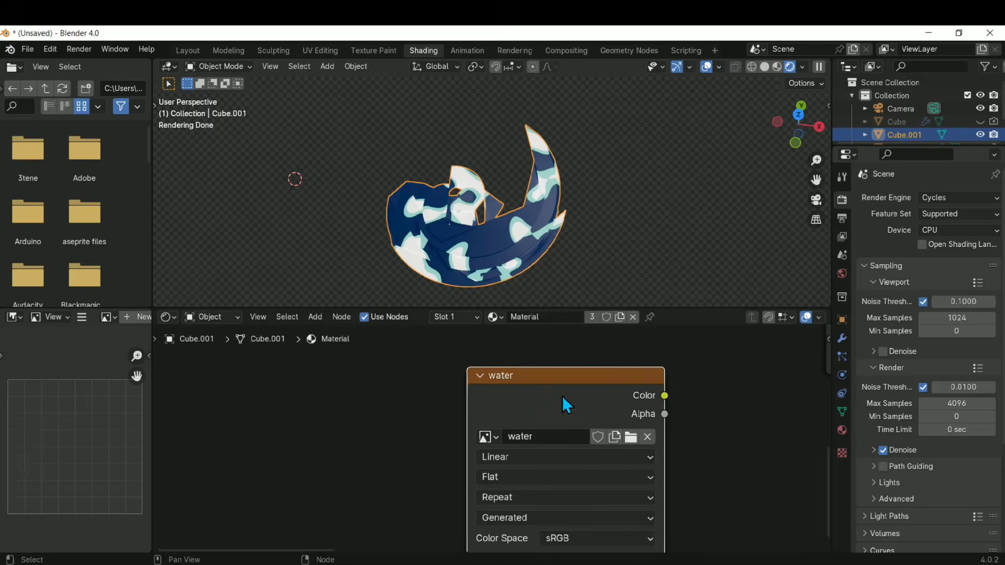
scroll(733, 423, "down", 2)
middle_click_drag(742, 420, 588, 467)
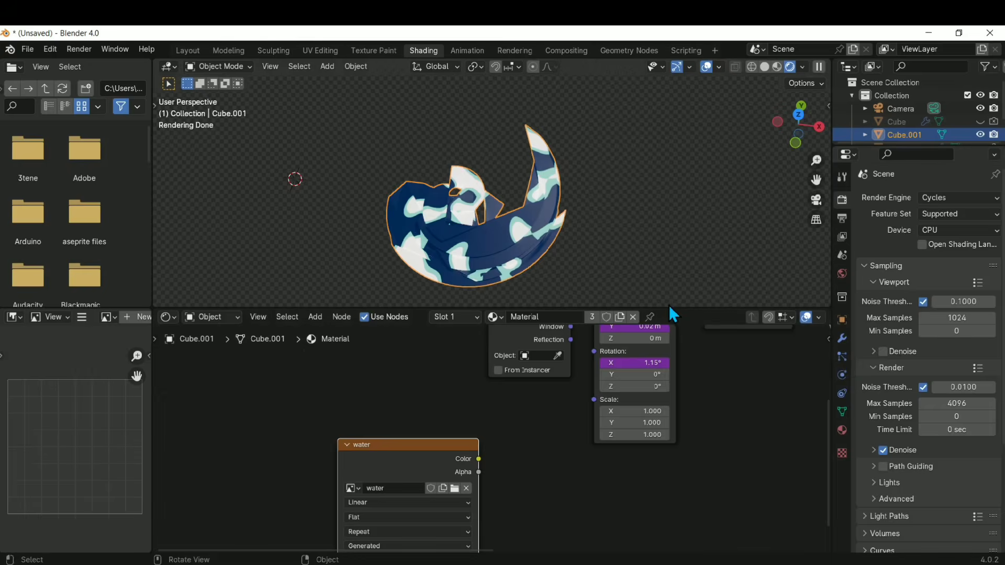
- Extend the shader editor over the adjoining image editor, split it horizontally and turn the lower area into a Timeline
mouse_move(667, 309)
left_mouse_down()
mouse_move(678, 223)
mouse_move(677, 325)
left_mouse_up()
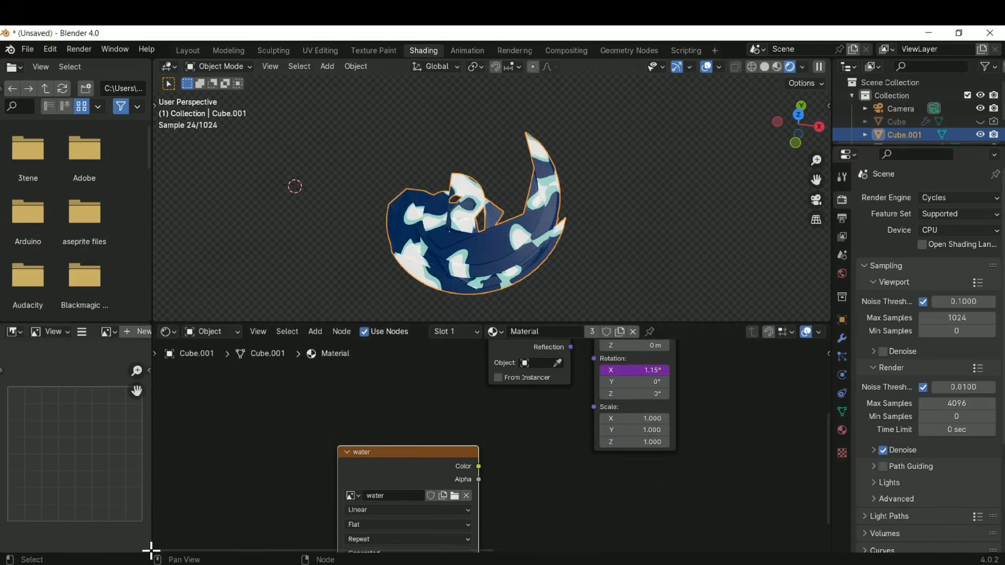
left_click_drag(151, 551, 152, 494)
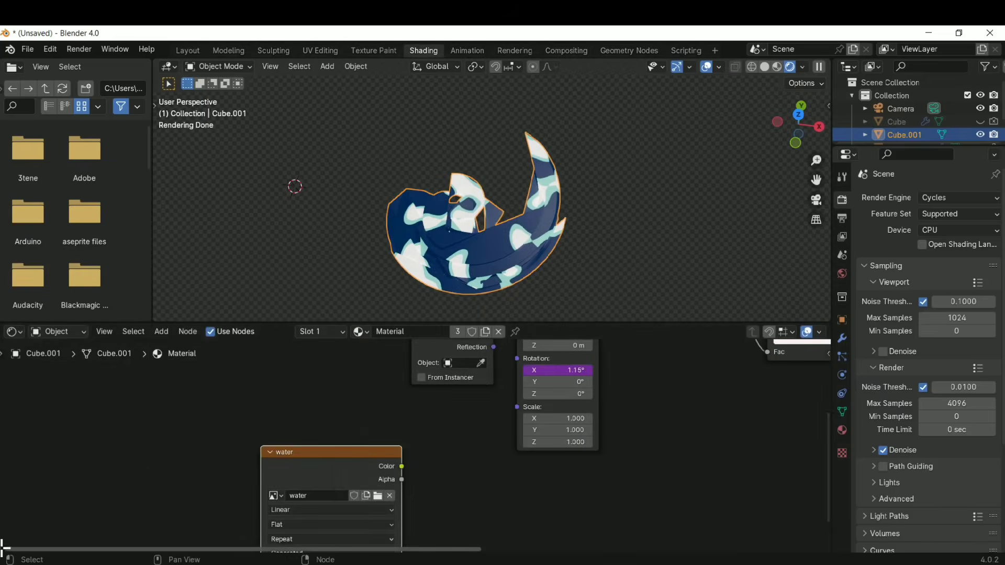
left_click_drag(3, 548, 24, 454)
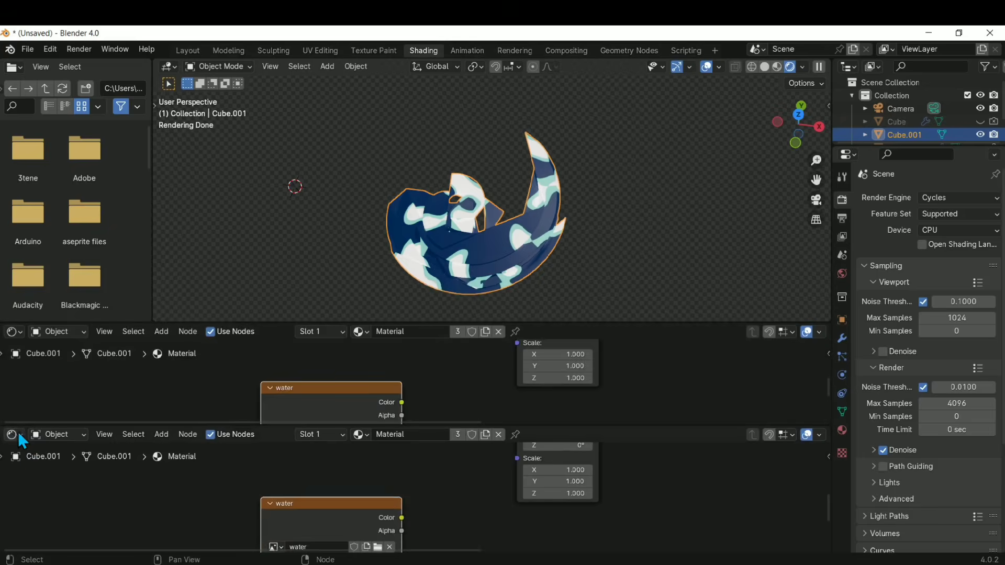
left_click(14, 435)
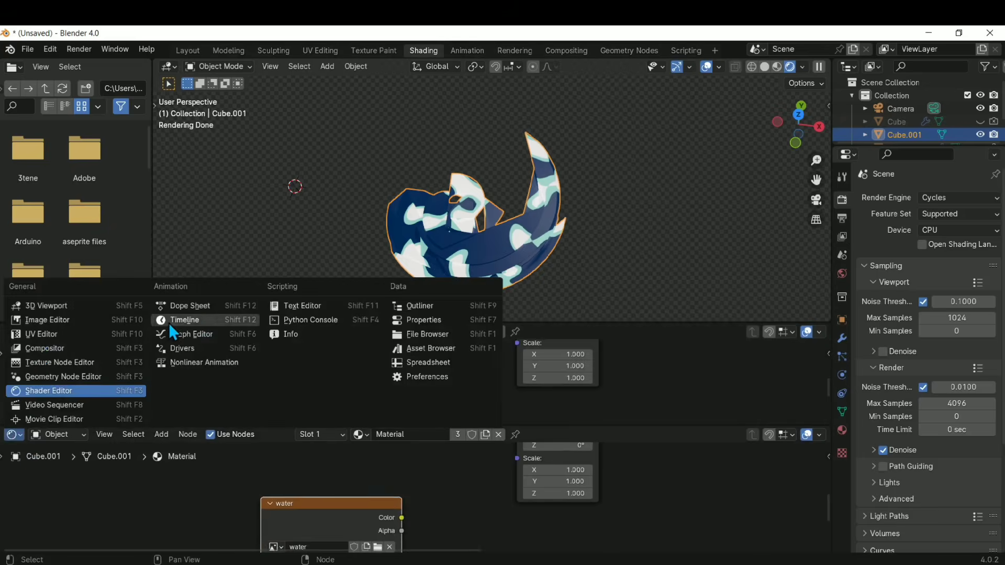
left_click(197, 320)
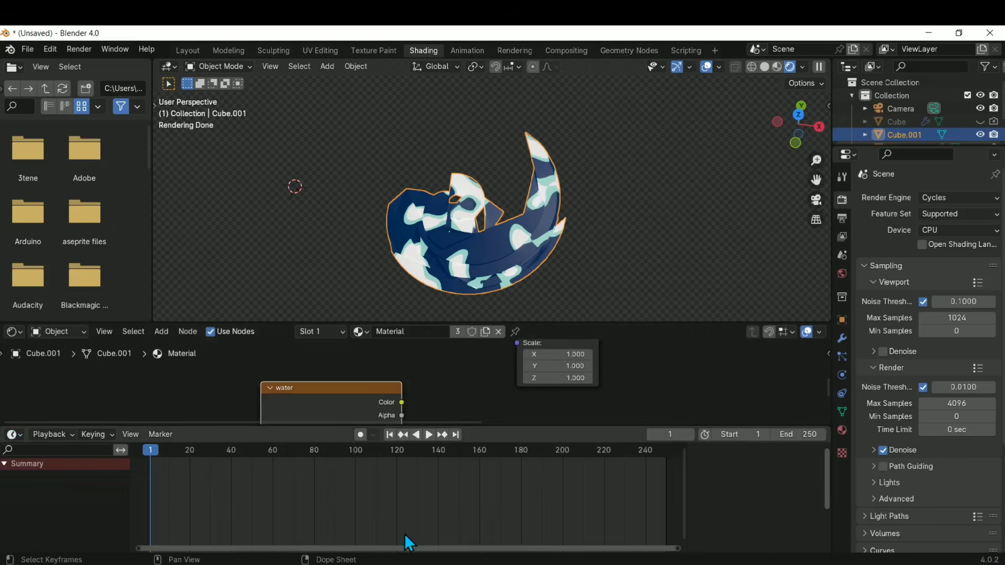
- Play back the slash's moving texture in the Timeline and return to frame 1
key("space")
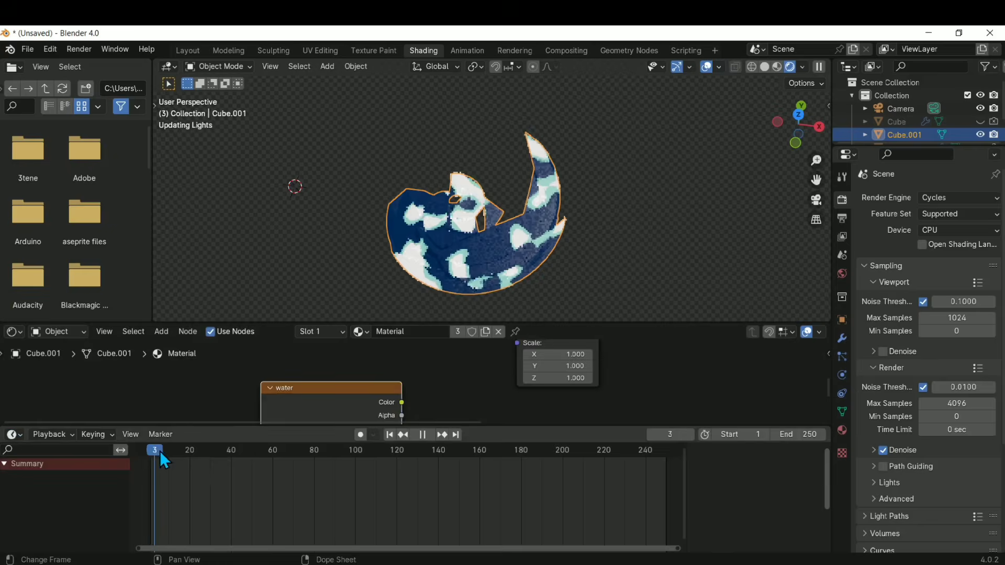
left_click_drag(160, 450, 152, 510)
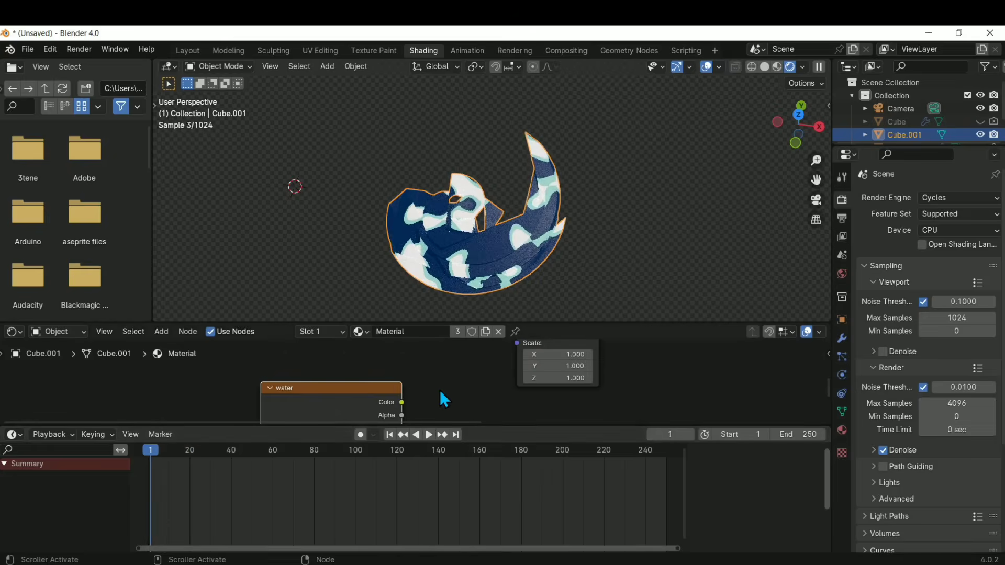
middle_click_drag(445, 399, 541, 377)
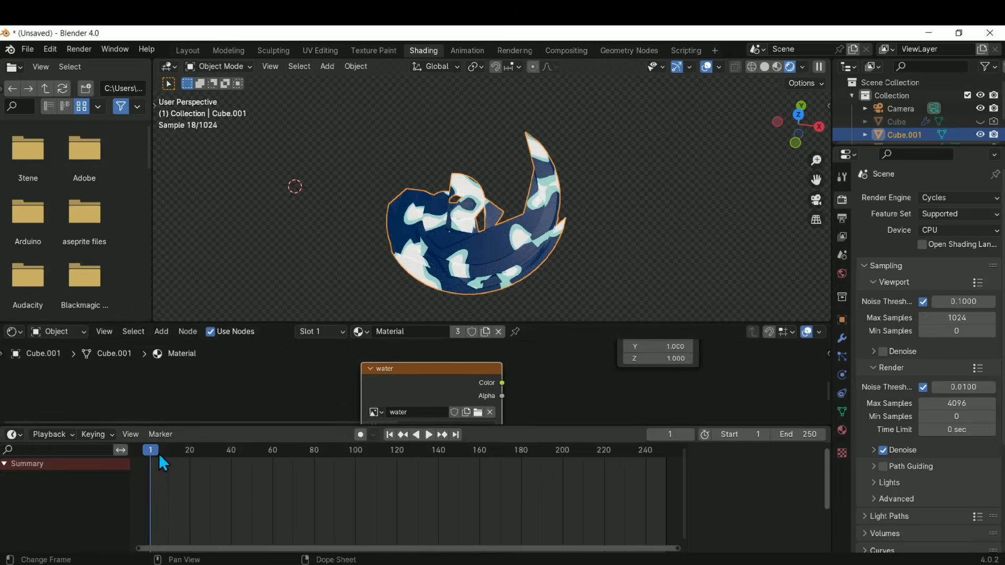
key("space")
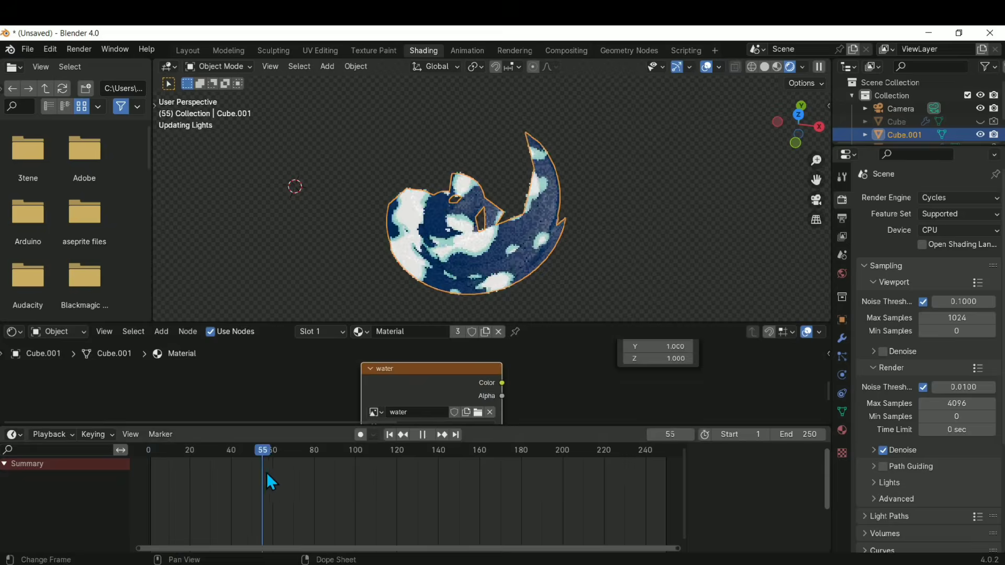
left_click_drag(266, 473, 151, 519)
key("space")
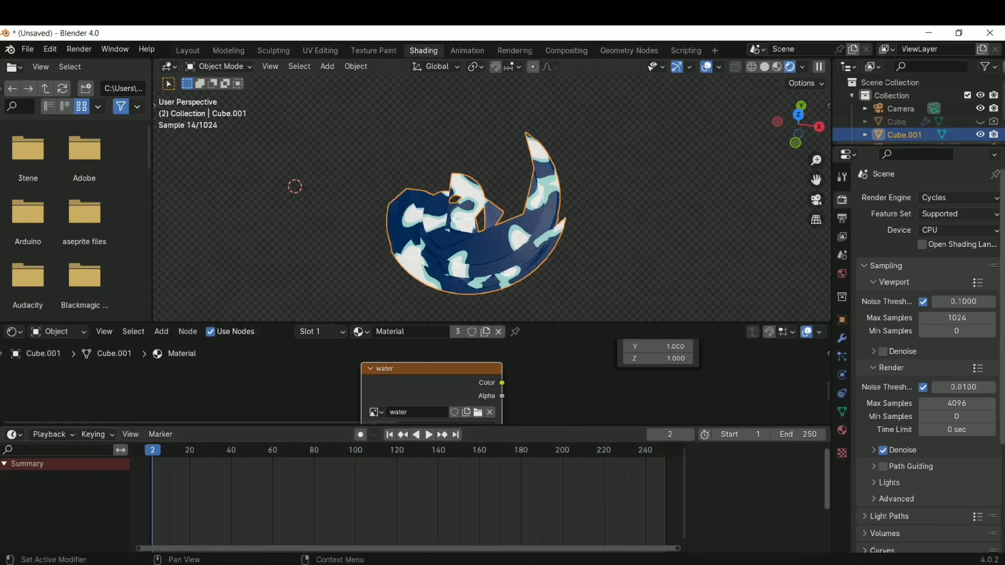
scroll(942, 366, "down", 5)
scroll(930, 366, "up", 4)
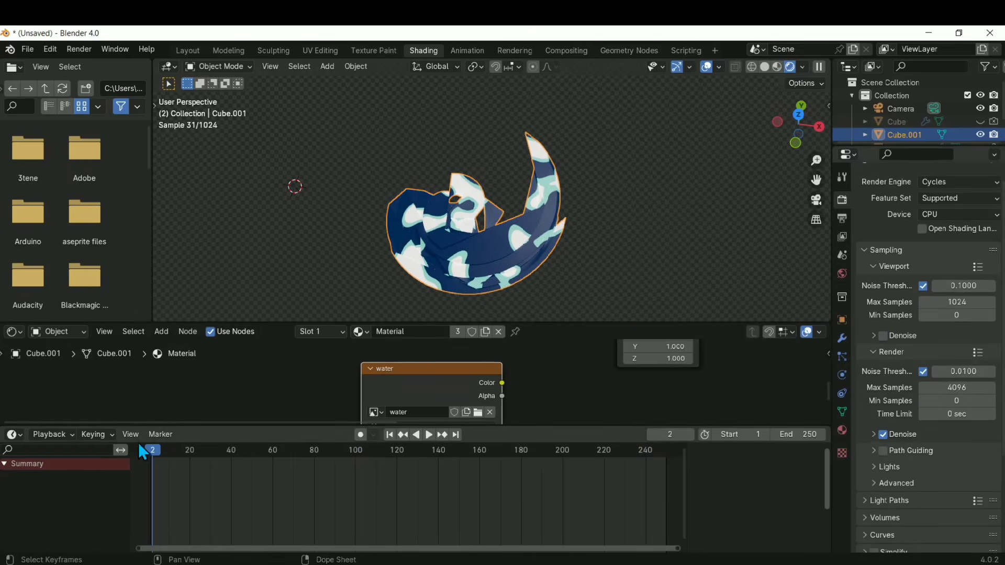
left_click(150, 451)
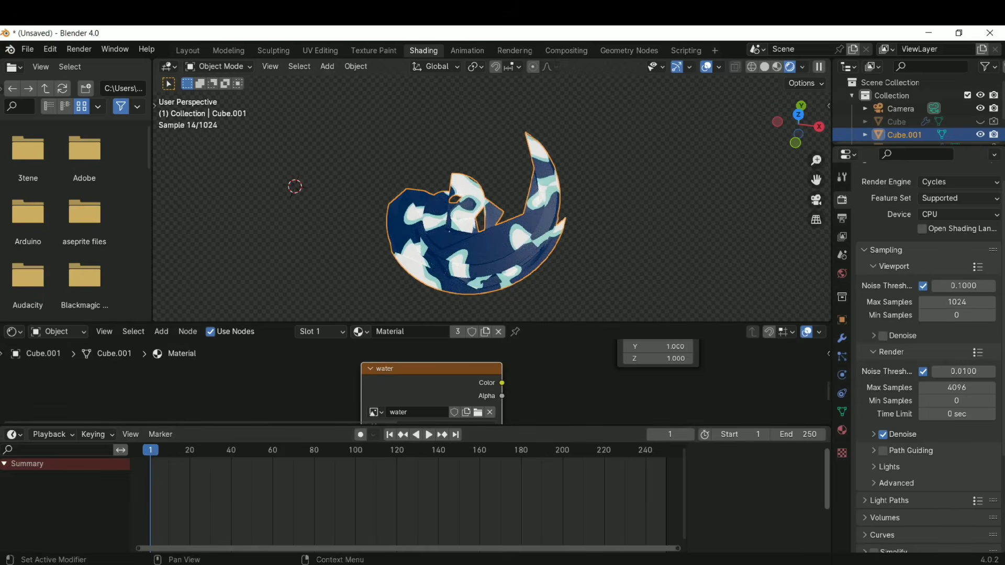
- Look over the scene's output settings and expand the Bake settings in the render properties
scroll(1001, 479, "down", 2)
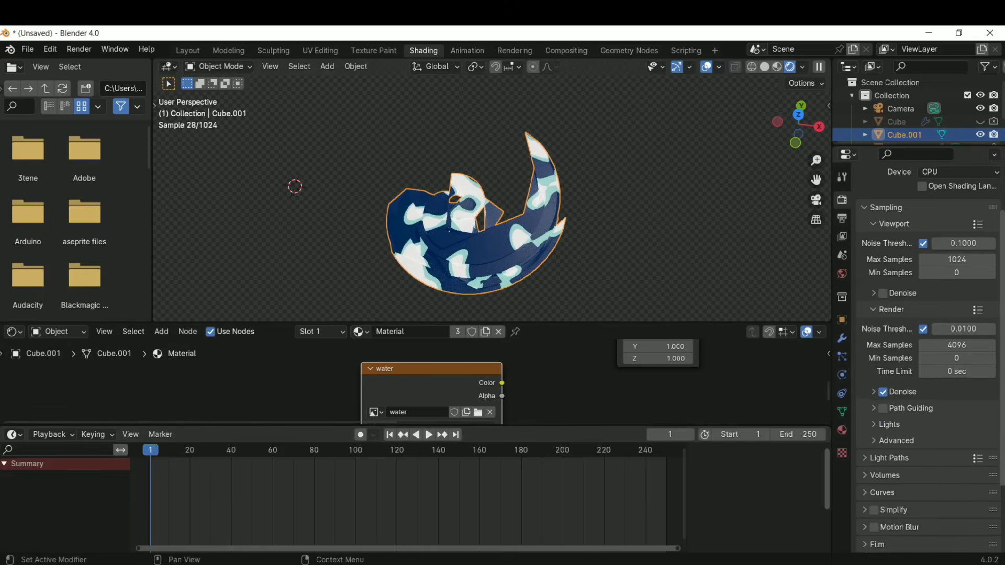
scroll(999, 419, "up", 3)
left_click(842, 219)
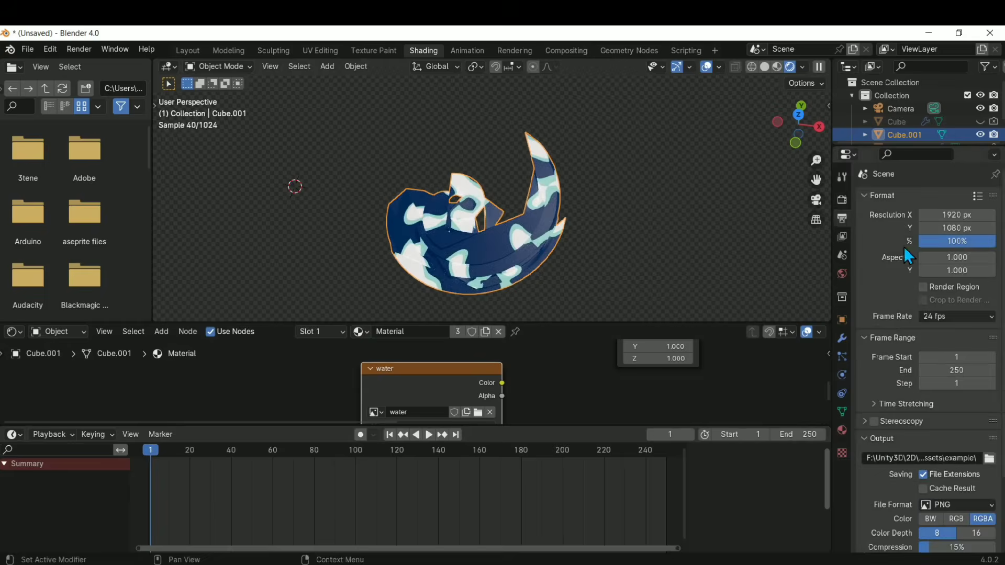
scroll(922, 314, "down", 5)
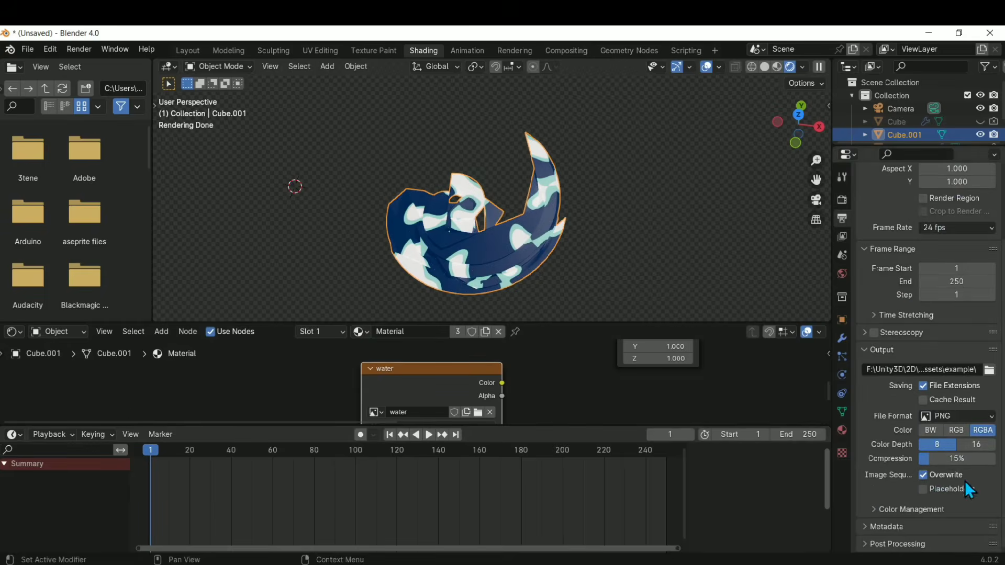
left_click(841, 180)
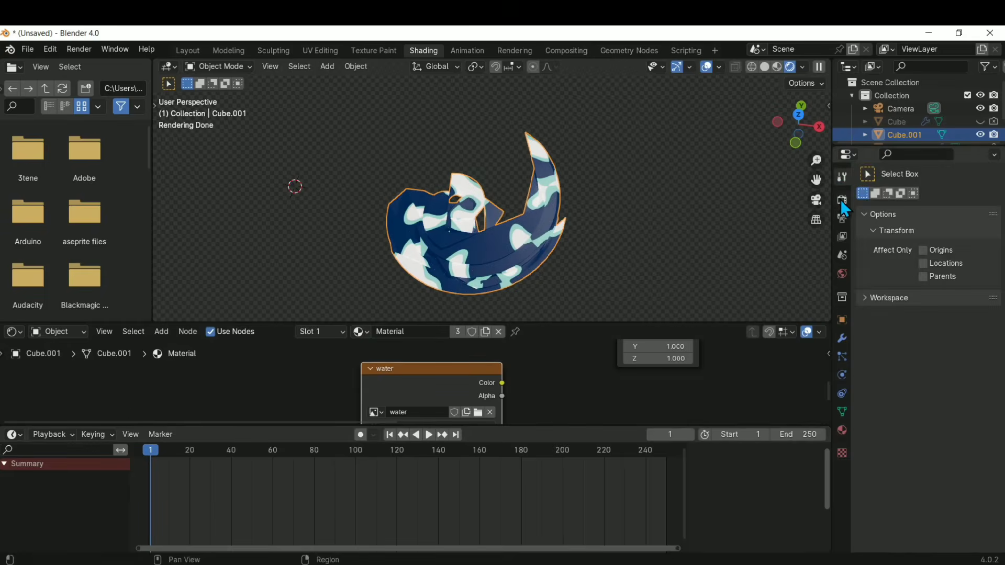
left_click(842, 199)
scroll(921, 367, "down", 1)
mouse_move(1003, 272)
left_mouse_down()
mouse_move(1004, 286)
mouse_move(1002, 254)
left_mouse_up()
left_click_drag(1004, 319, 1004, 394)
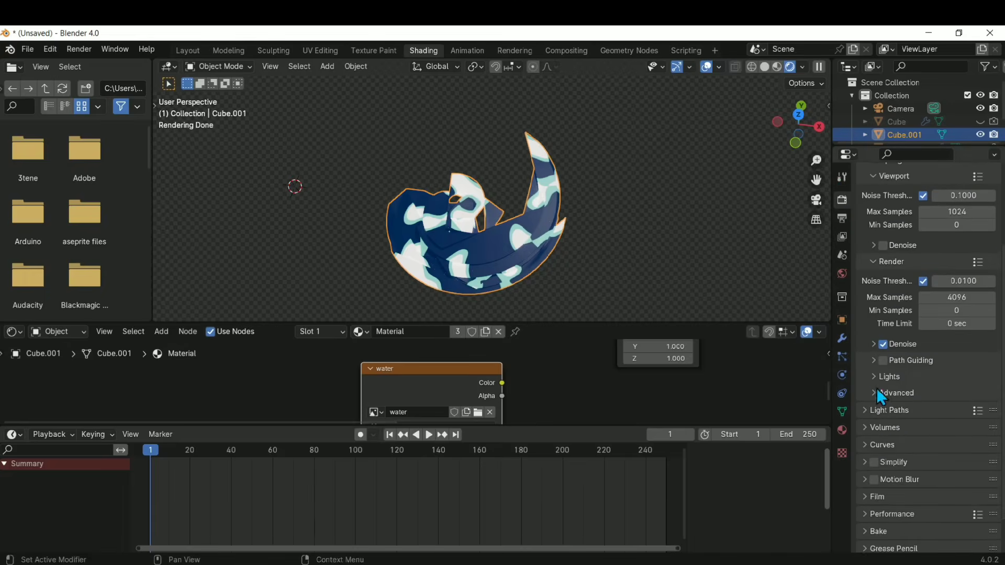
scroll(921, 430, "down", 2)
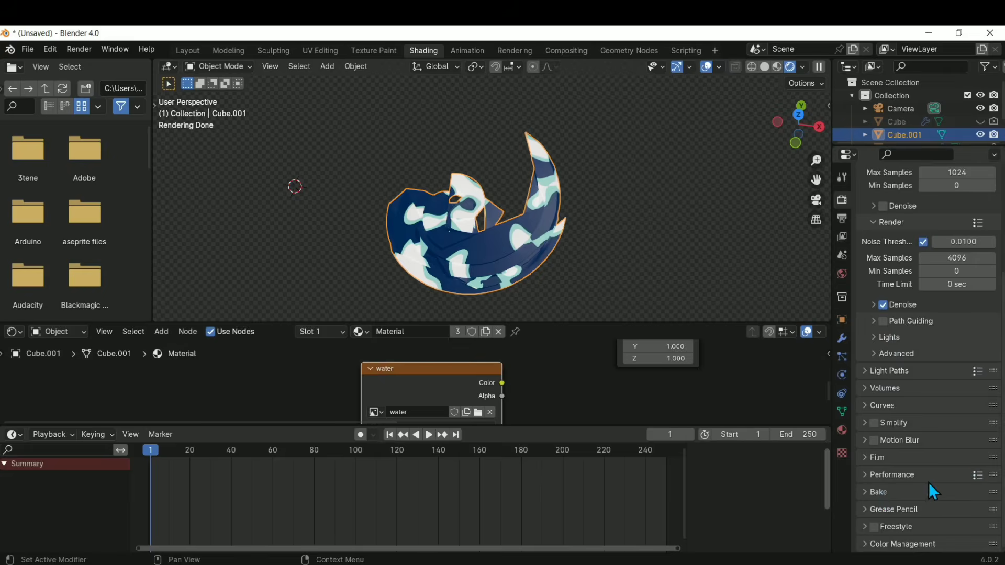
left_click(870, 493)
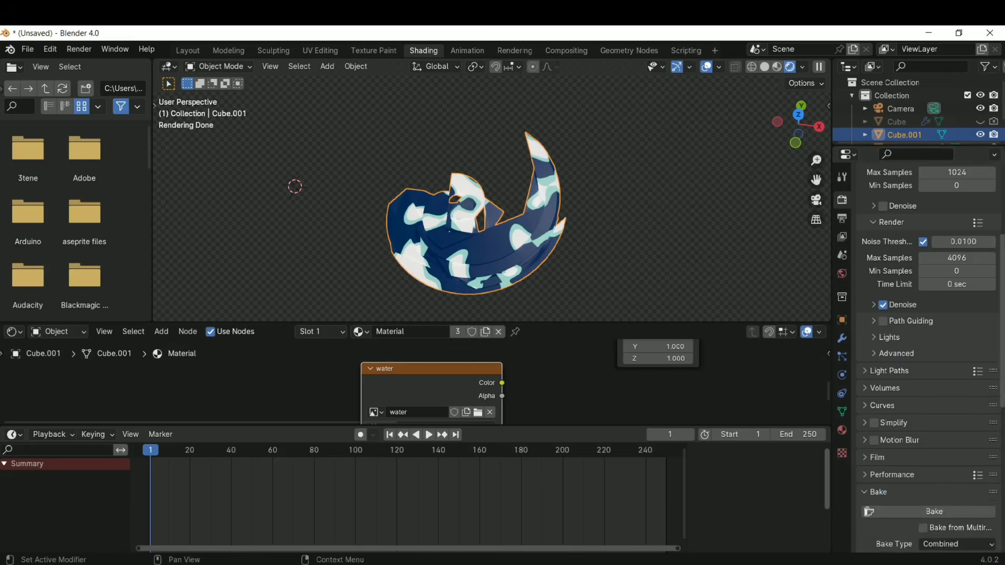
left_click_drag(1003, 321, 1003, 461)
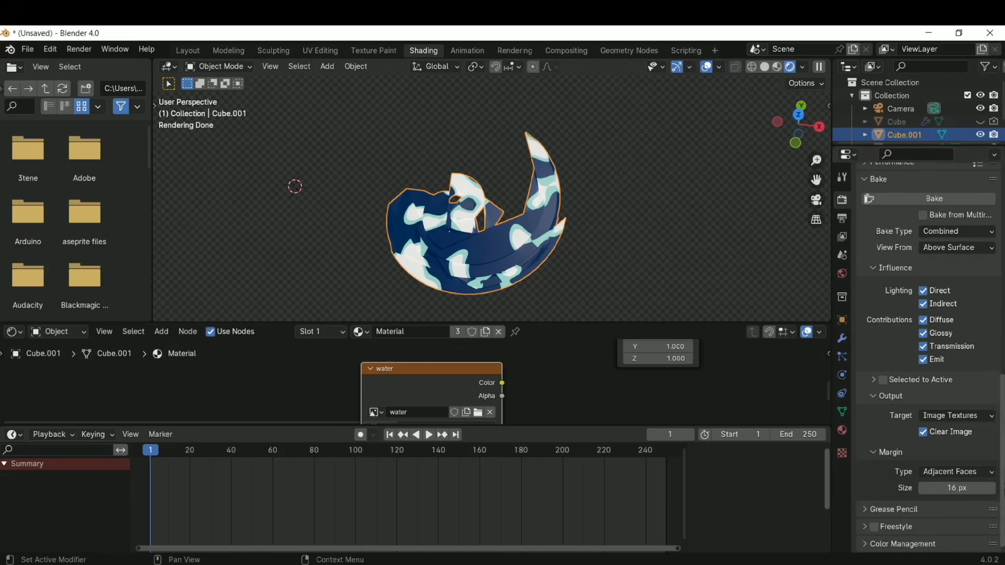
- Set the animation's end frame to 150
left_click(800, 435)
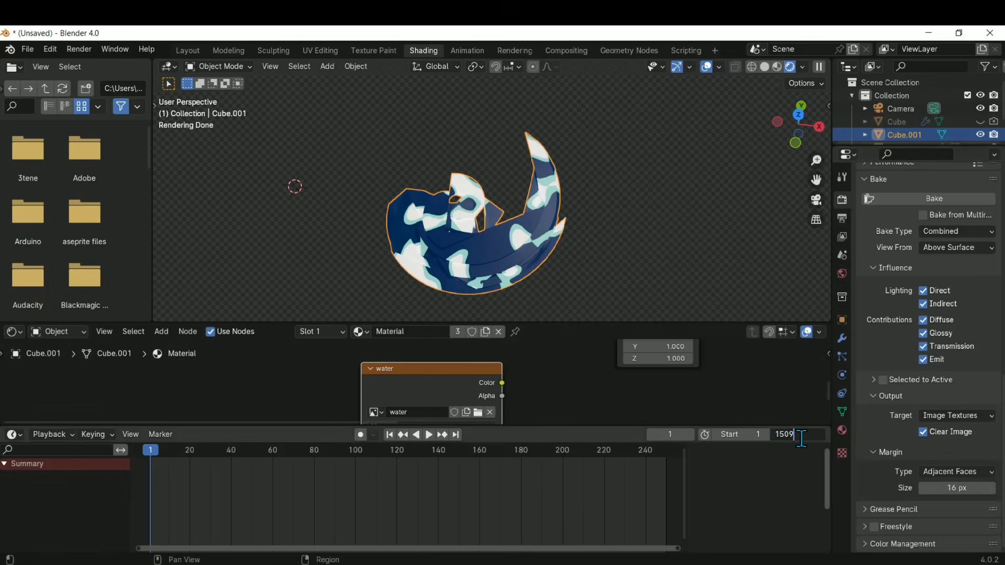
type("150")
key("Return")
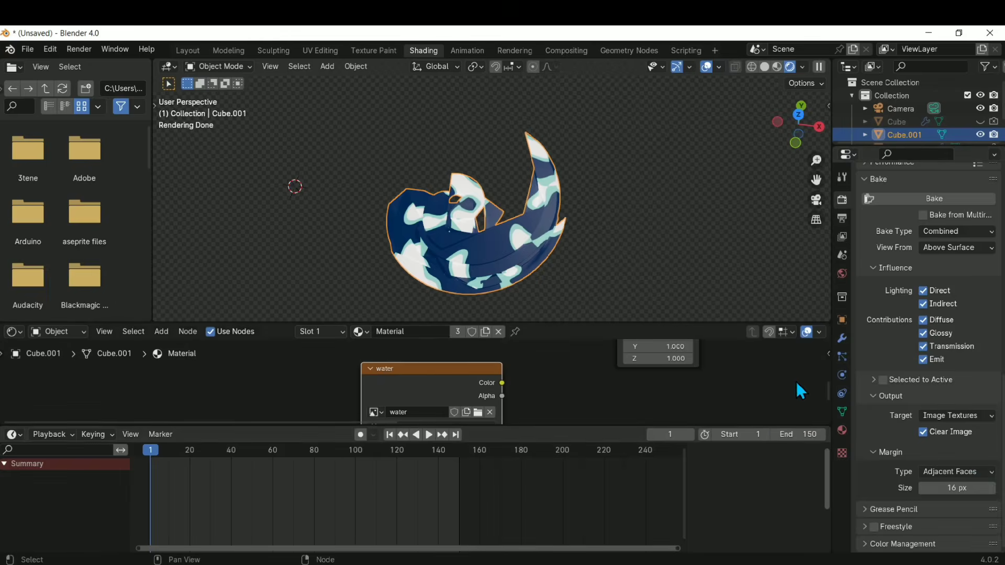
left_click(796, 435)
left_click(815, 504)
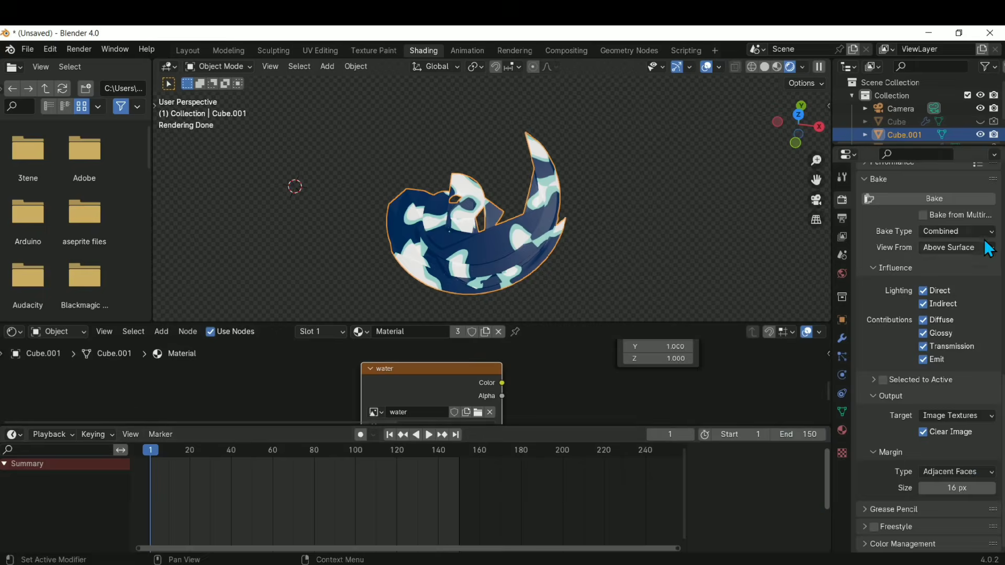
scroll(978, 353, "up", 5)
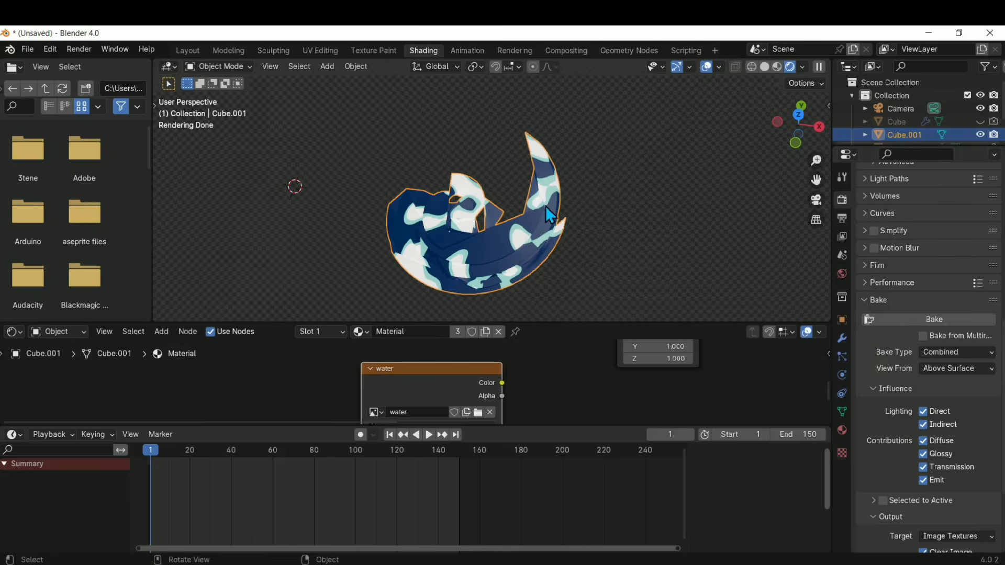
- Switch to the UV Editing workspace, view the slash mesh from the top and select all of its geometry
left_click(320, 51)
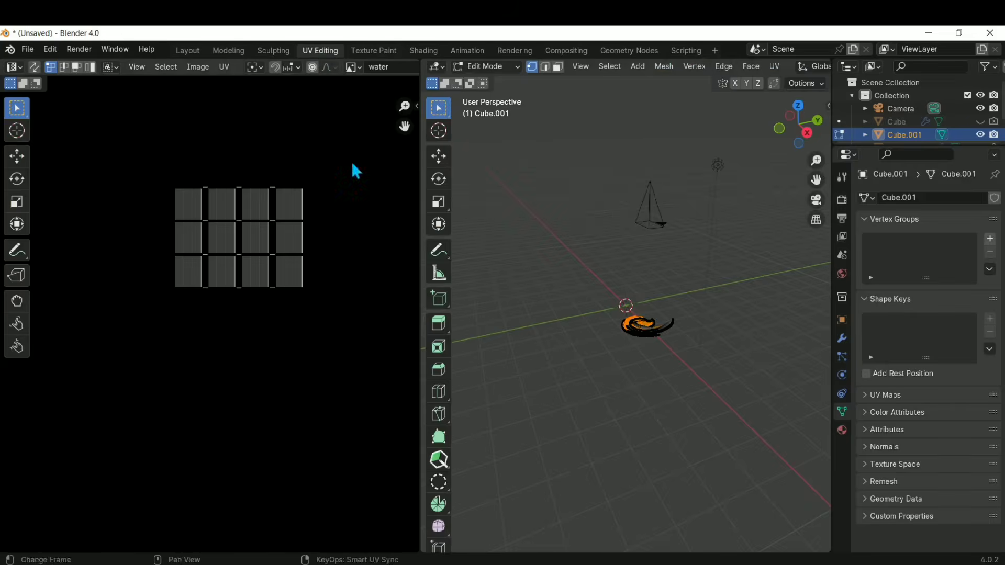
middle_click_drag(611, 287, 557, 271)
scroll(721, 312, "up", 5)
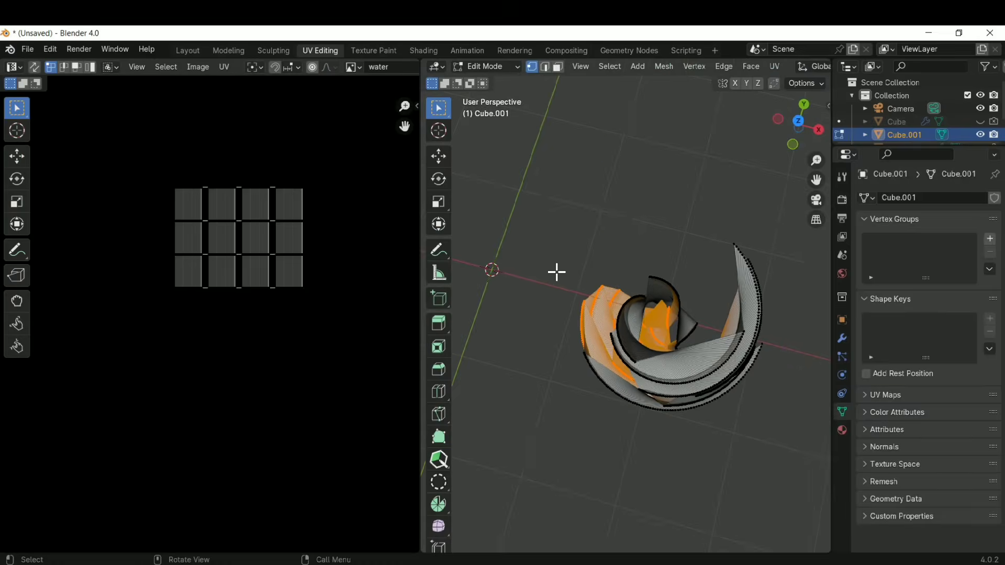
key("KP_7")
middle_click_drag(689, 291, 622, 318, "shift")
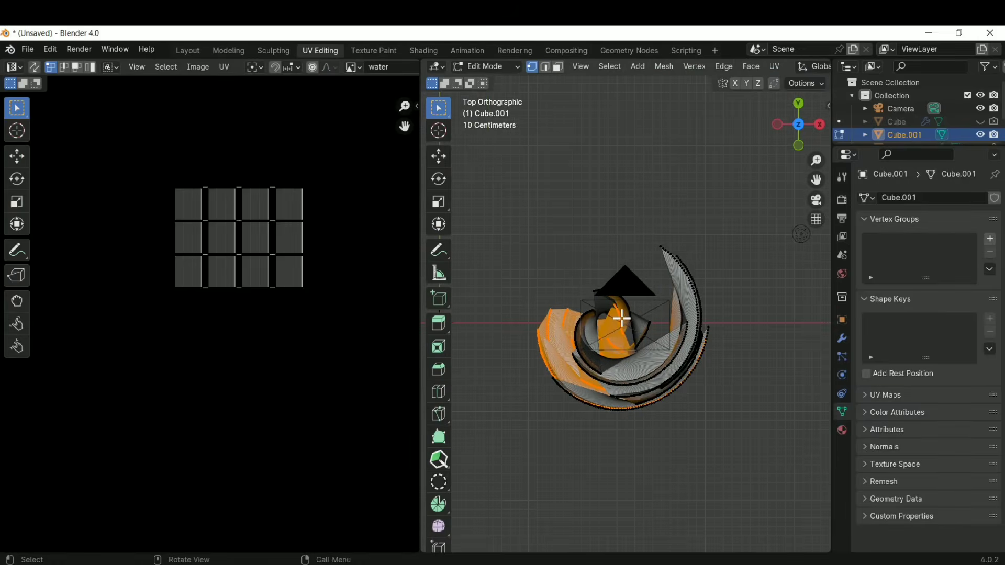
key("a")
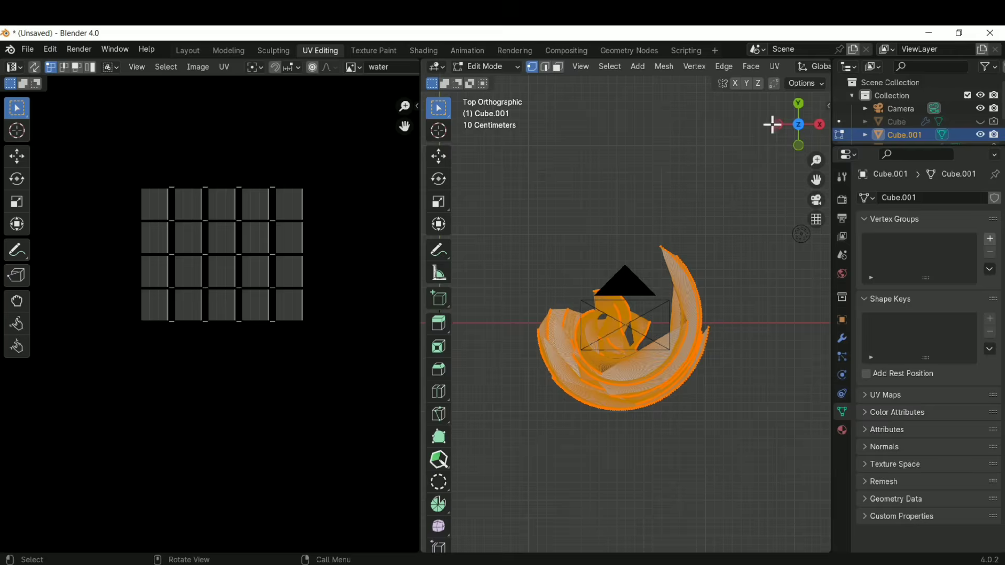
- Look over the UV unwrap and projection options for the selected mesh and return to the Layout workspace
left_click(778, 68)
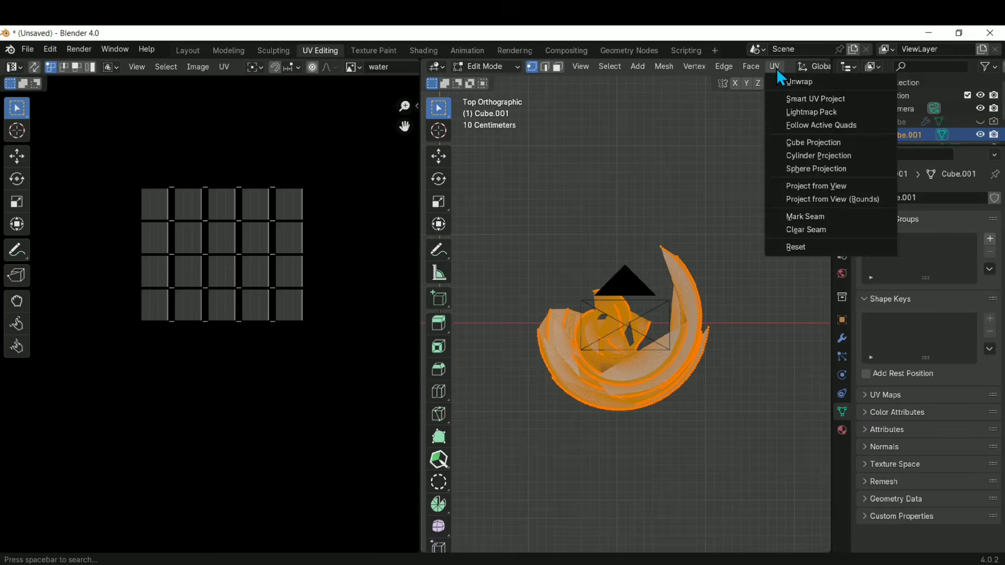
left_click(775, 68)
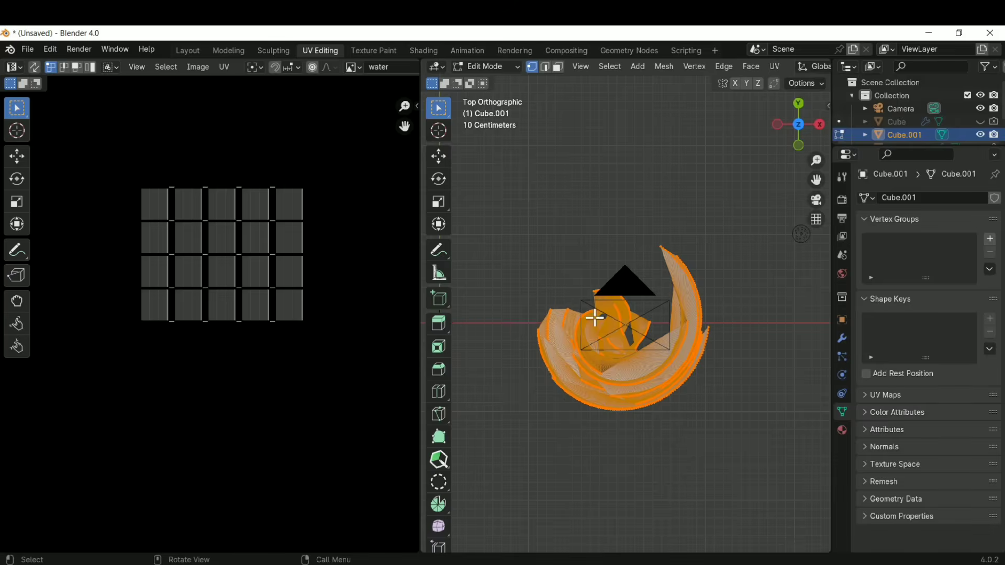
left_click(192, 51)
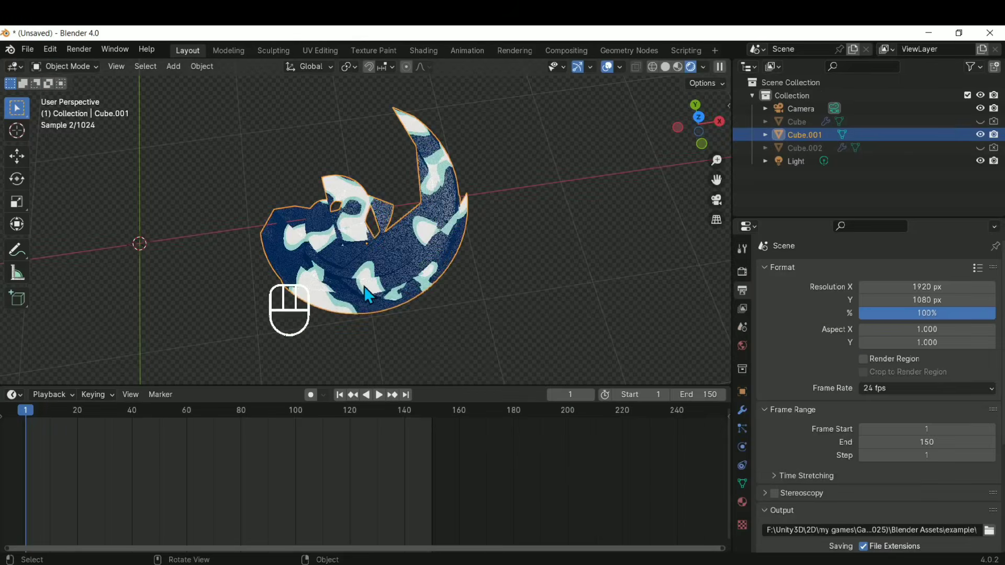
- Unwrap the selected slash mesh with Smart UV Project, using a 66° angle limit and the Scaled margin method
left_click(321, 51)
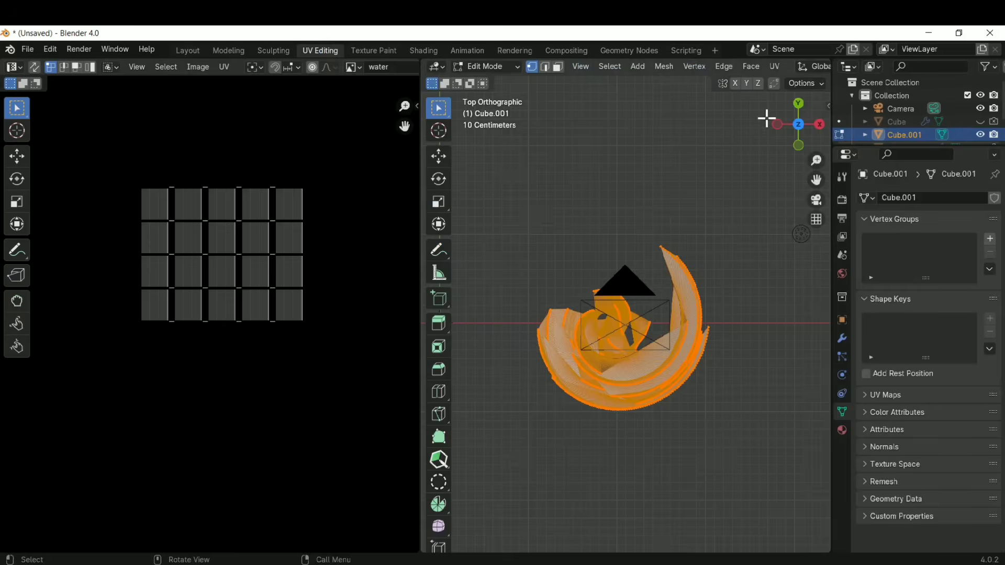
left_click(774, 68)
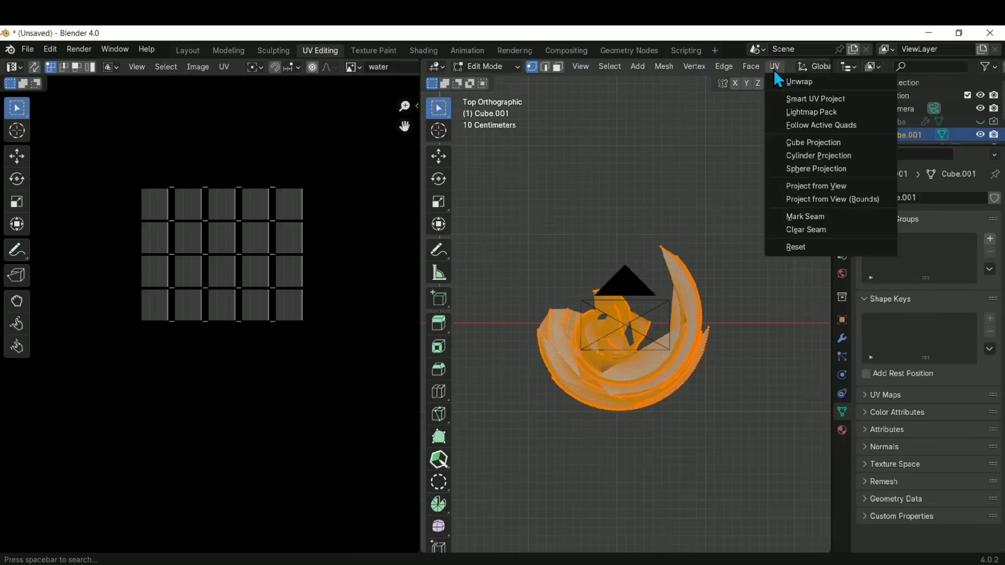
left_click(798, 102)
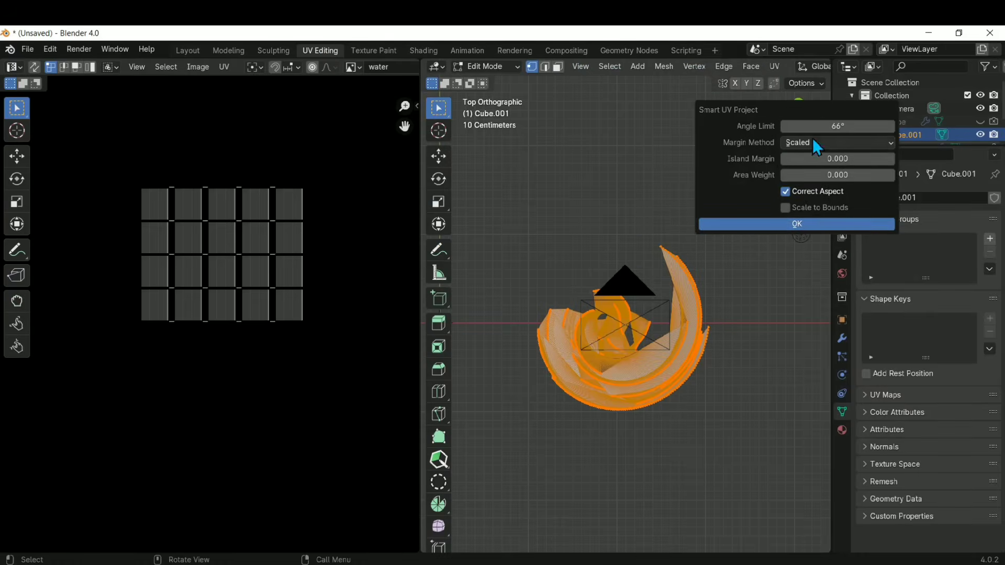
left_click(803, 225)
scroll(271, 378, "down", 3)
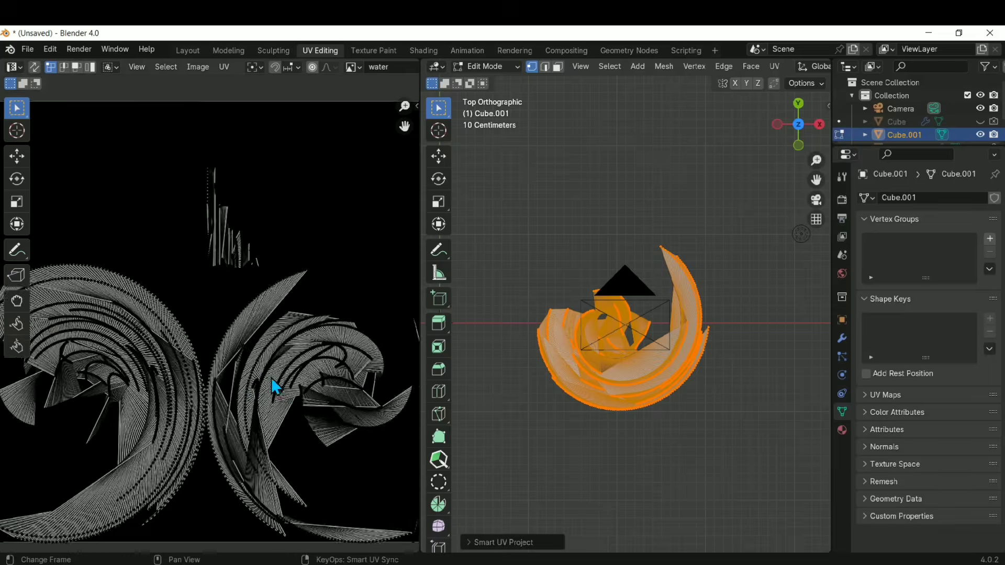
scroll(260, 378, "up", 1)
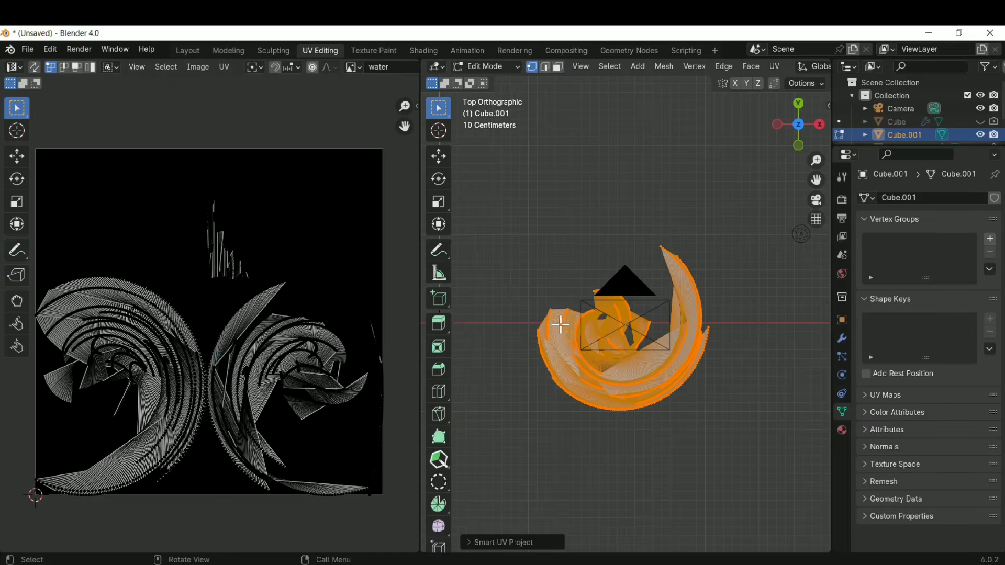
mouse_move(585, 329)
middle_mouse_down("shift")
mouse_move(601, 343)
mouse_move(580, 338)
middle_mouse_up("shift")
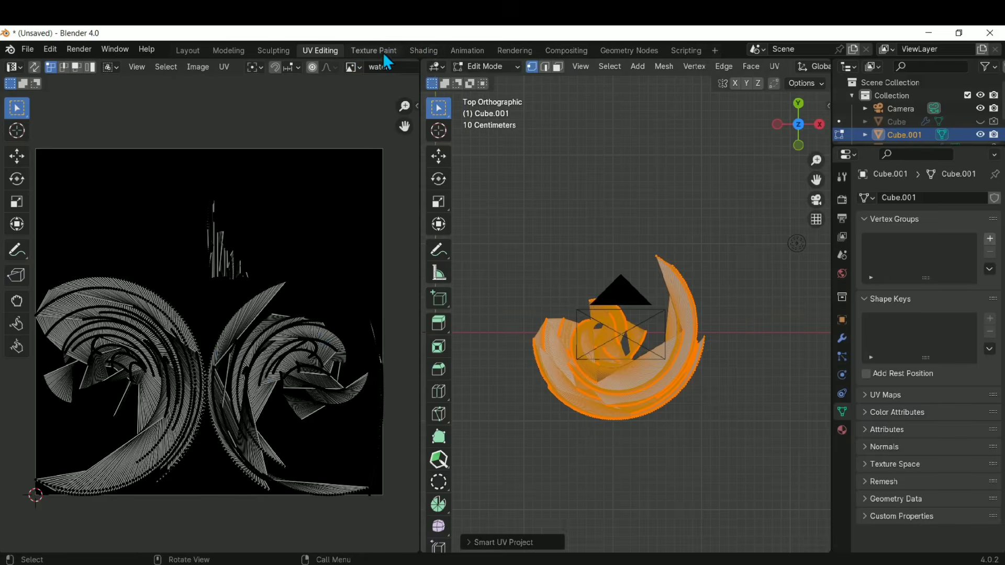
- Switch to the Shading workspace and start a Combined bake of the slash material to the water image texture
left_click(423, 50)
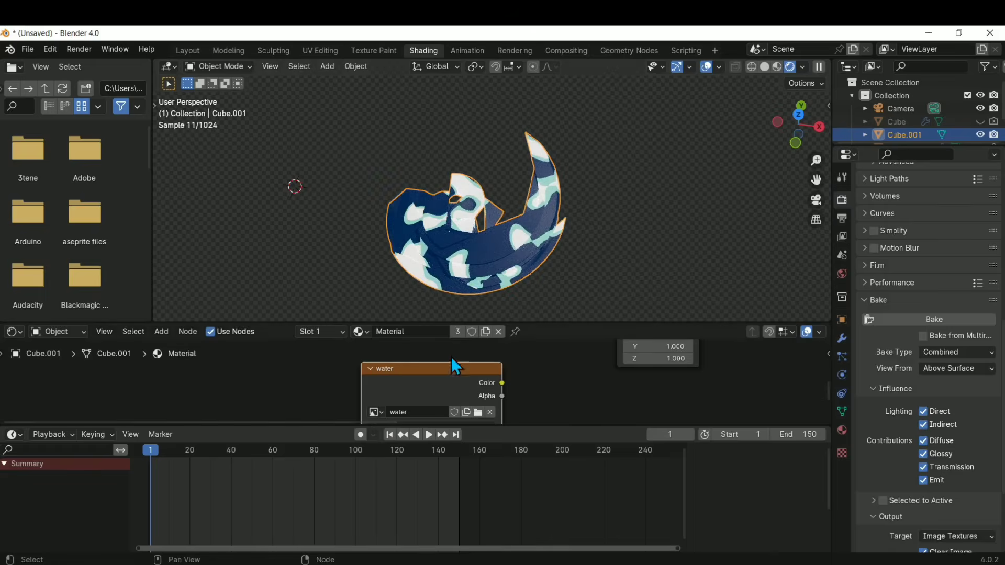
middle_click_drag(568, 379, 505, 379)
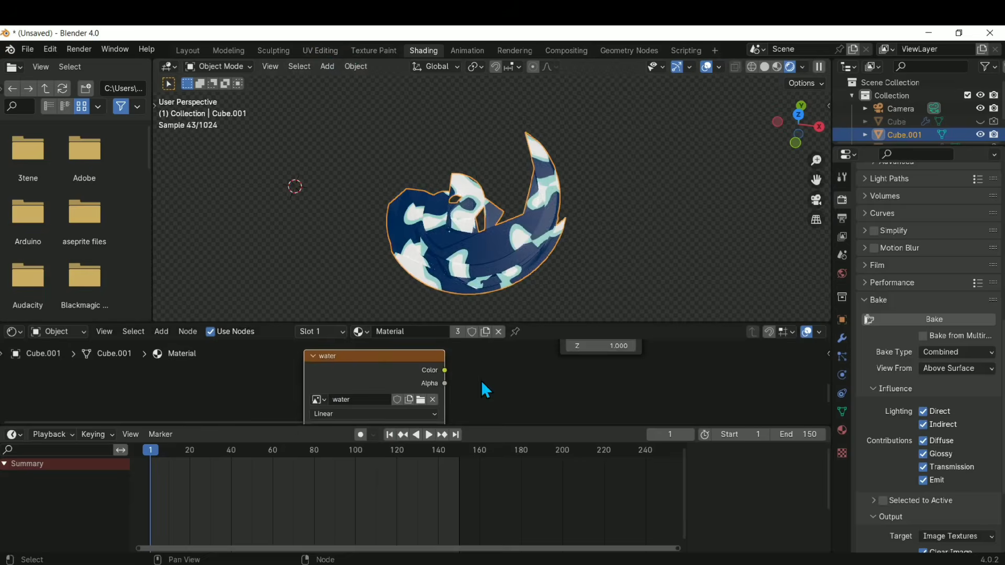
mouse_move(486, 390)
middle_mouse_down()
mouse_move(498, 366)
mouse_move(482, 374)
middle_mouse_up()
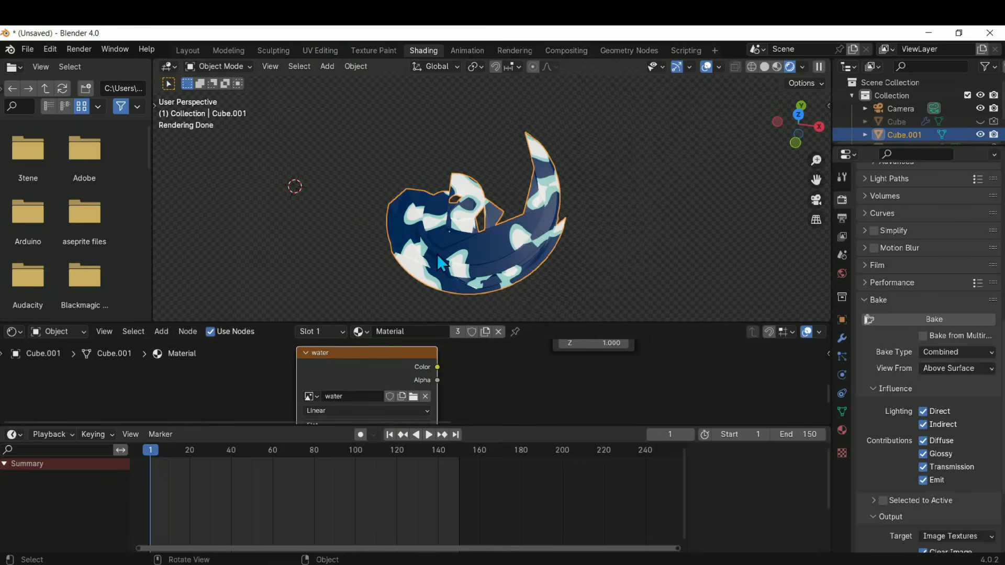
middle_click_drag(438, 257, 450, 238)
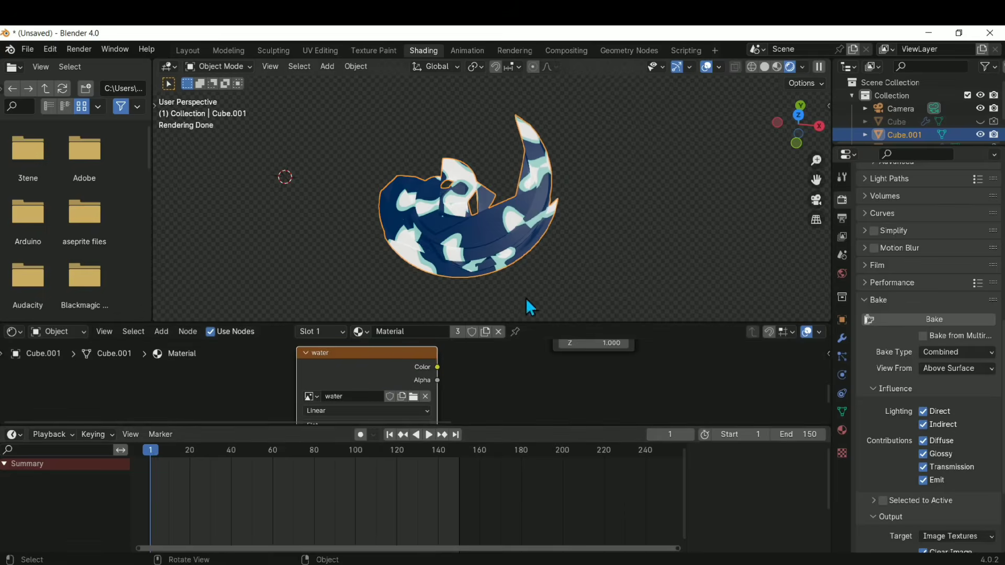
left_click(926, 319)
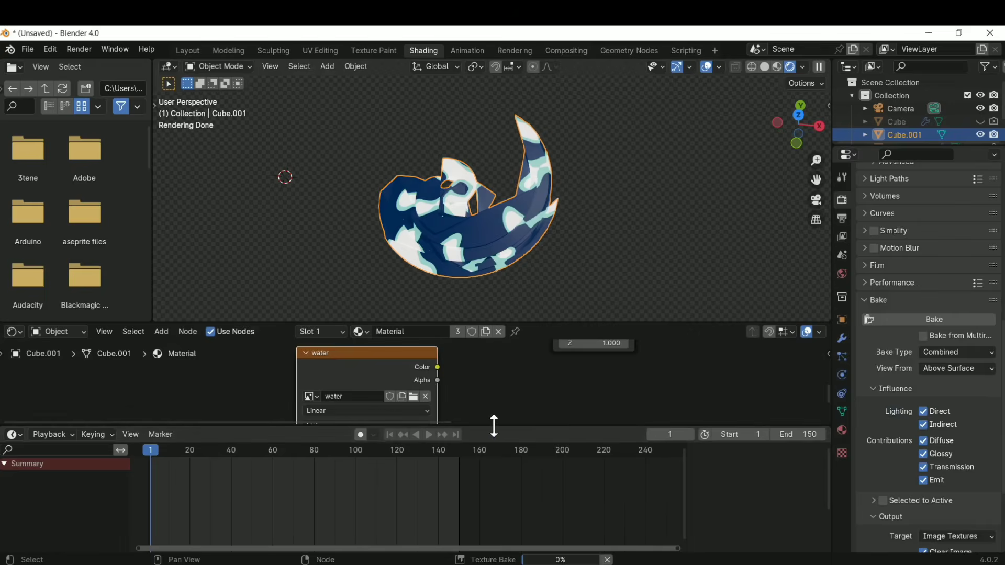
- Enlarge the node editor and examine the slash material's node chain and the separate water image texture node
left_click_drag(494, 425, 515, 454)
middle_click_drag(530, 393, 513, 374)
scroll(509, 416, "down", 5)
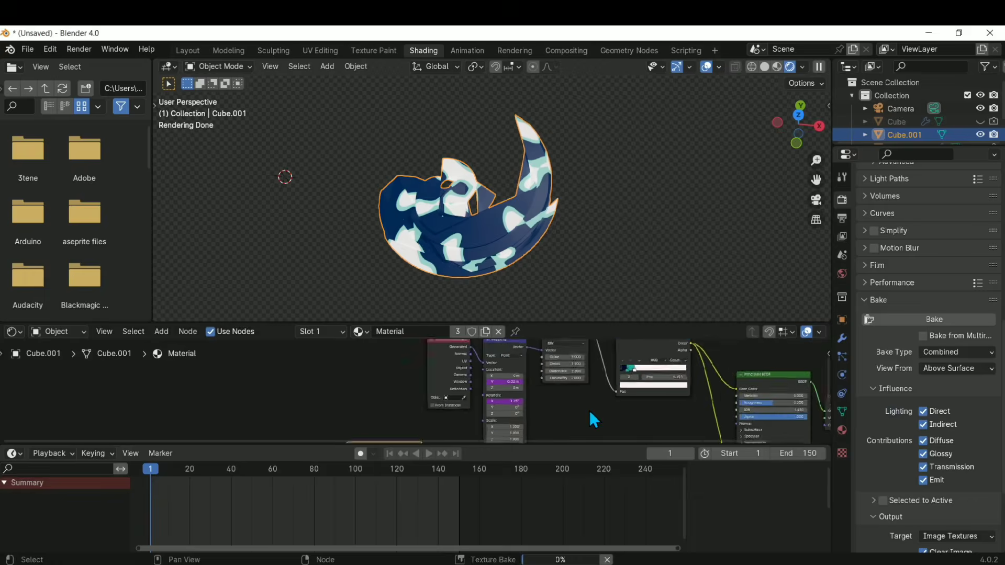
middle_click_drag(593, 415, 466, 454)
middle_click_drag(398, 414, 536, 396)
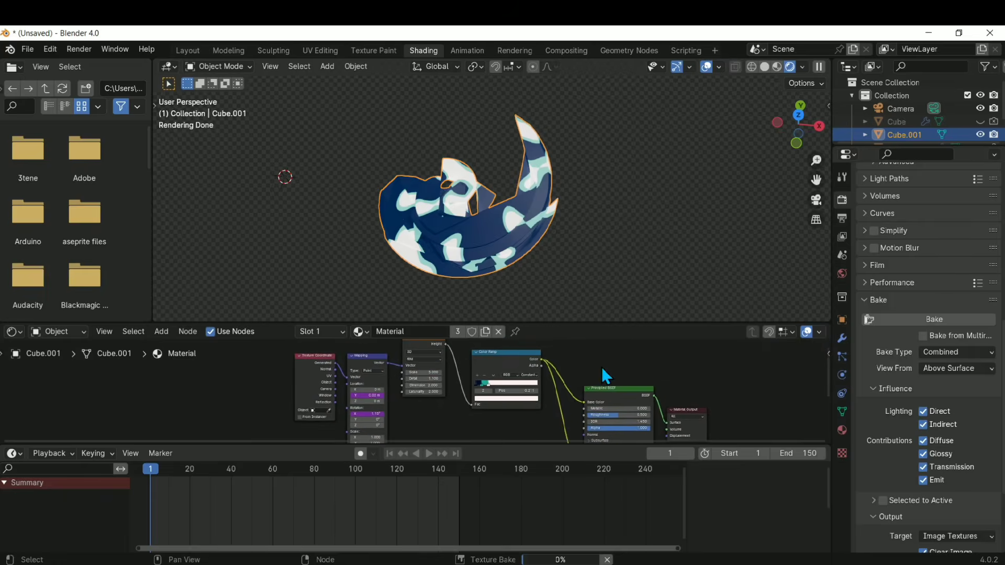
middle_click_drag(601, 366, 579, 385)
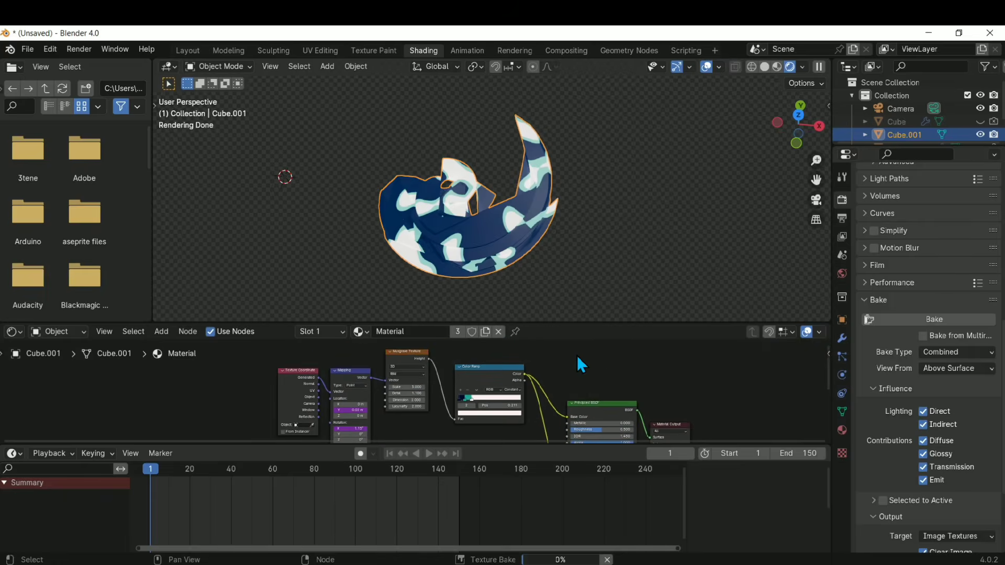
left_click_drag(577, 356, 681, 360)
middle_click_drag(415, 410, 424, 346)
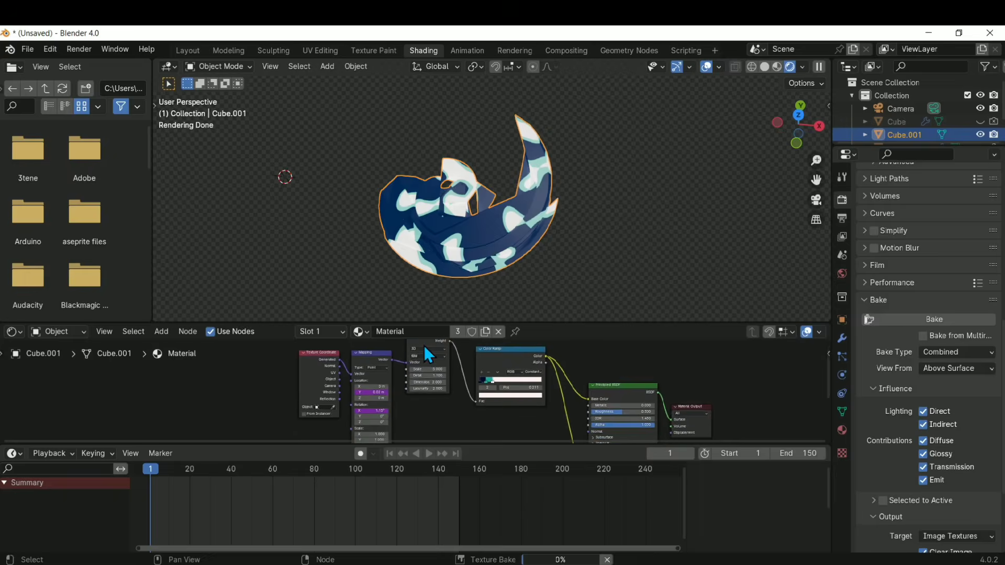
left_click(424, 345)
middle_click_drag(566, 374, 526, 387)
left_click(459, 371)
middle_click_drag(630, 366, 745, 370)
left_click(319, 370)
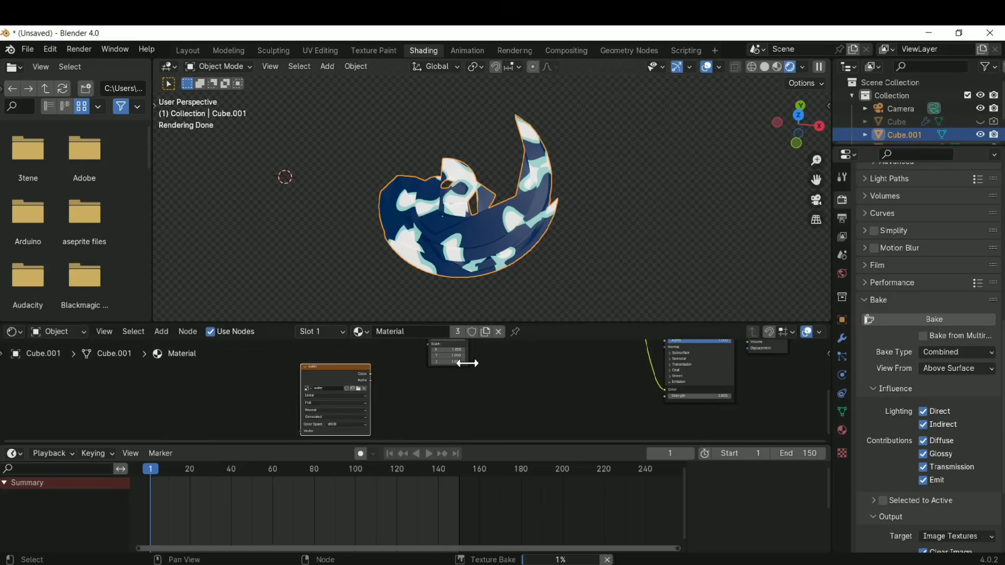
middle_click_drag(601, 370, 533, 406)
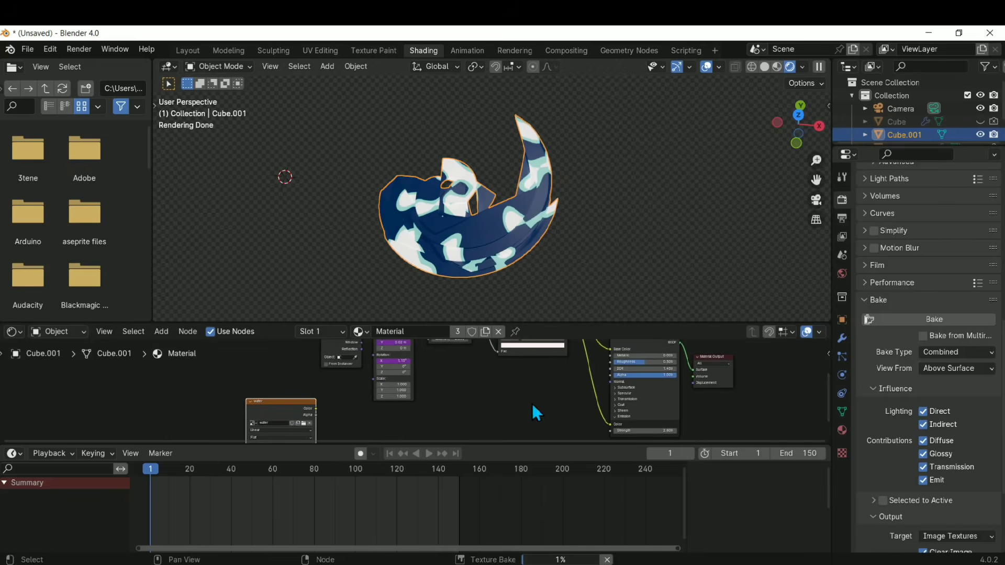
- Look over the available bake types, leaving Combined selected
left_click(971, 353)
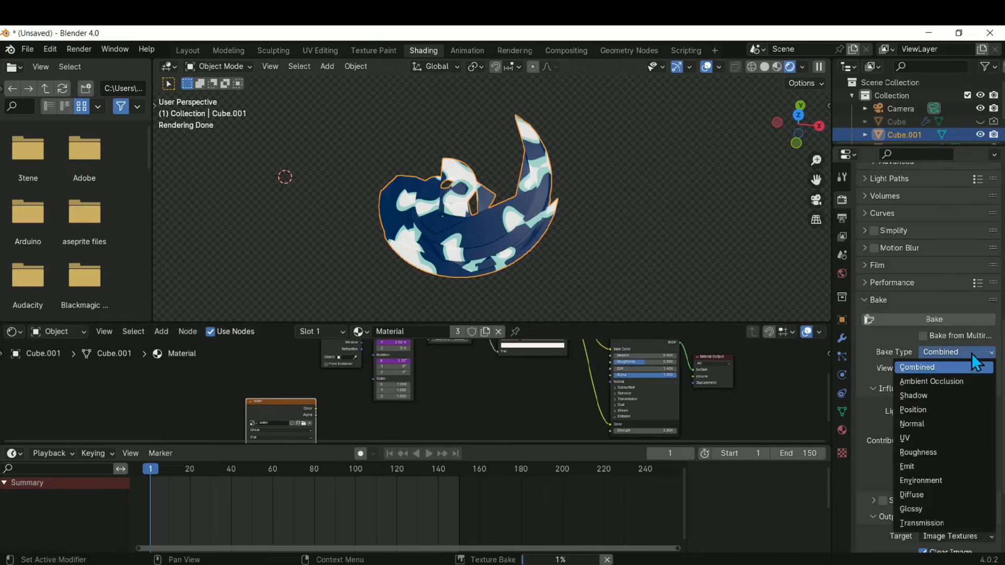
left_click(972, 354)
left_click(972, 353)
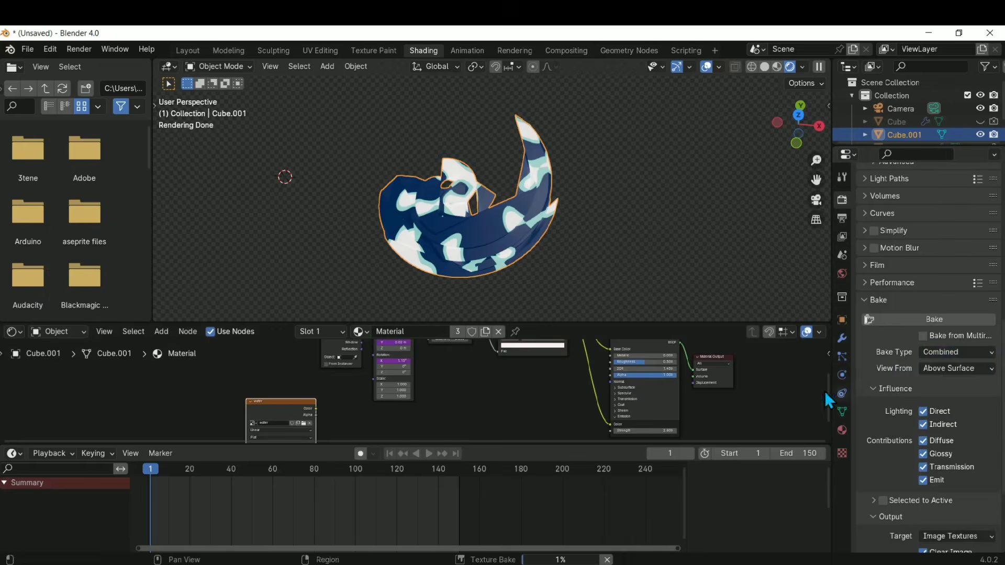
left_click(938, 348)
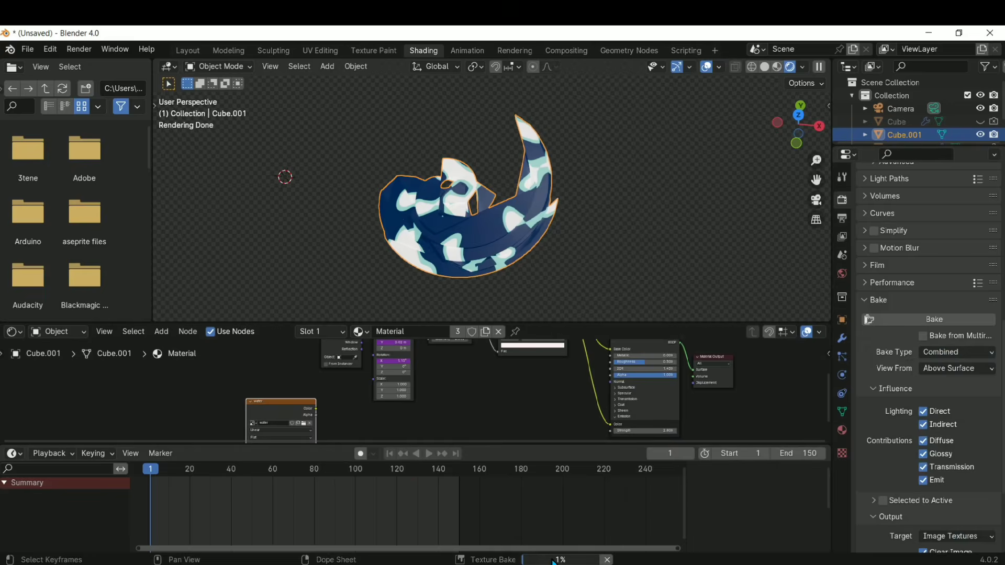
- Check the texture bake's progress and look over the scene's render sampling and output settings
mouse_move(553, 561)
left_click(234, 564)
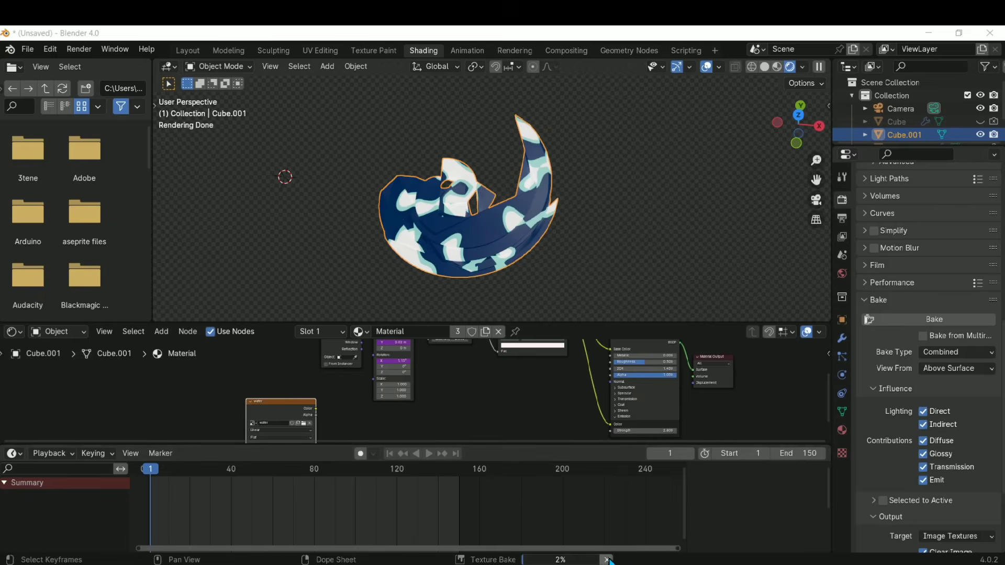
scroll(993, 268, "up", 12)
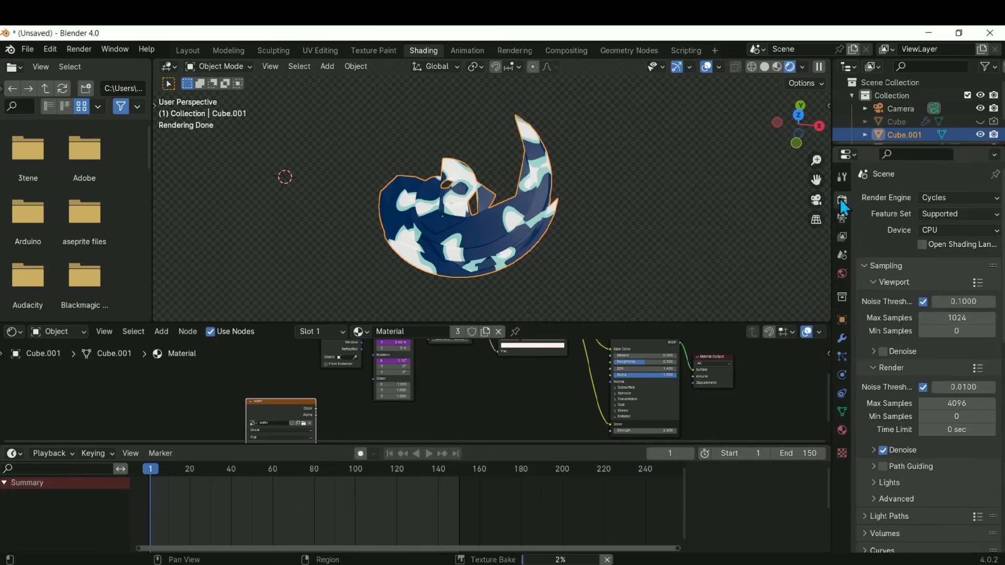
left_click(841, 219)
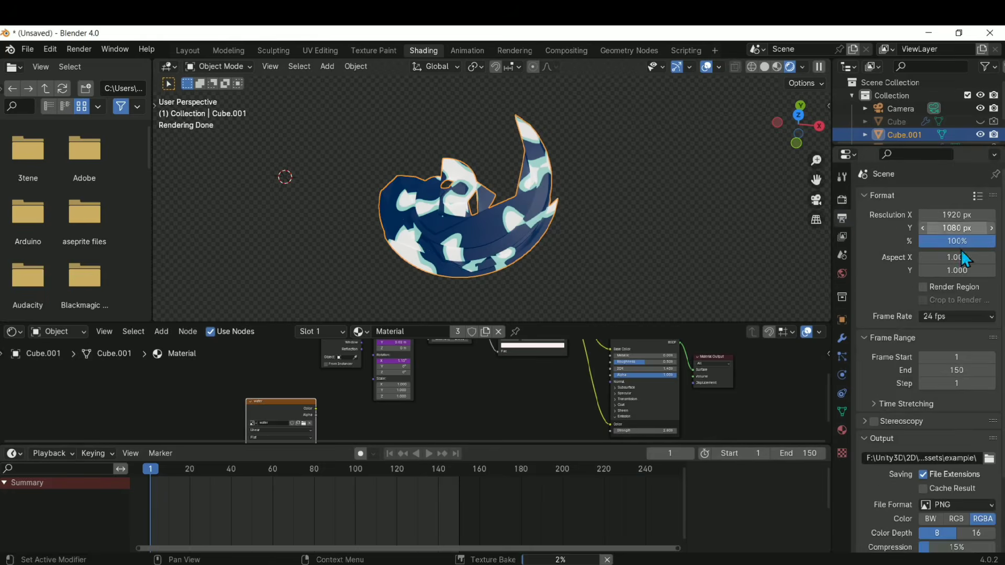